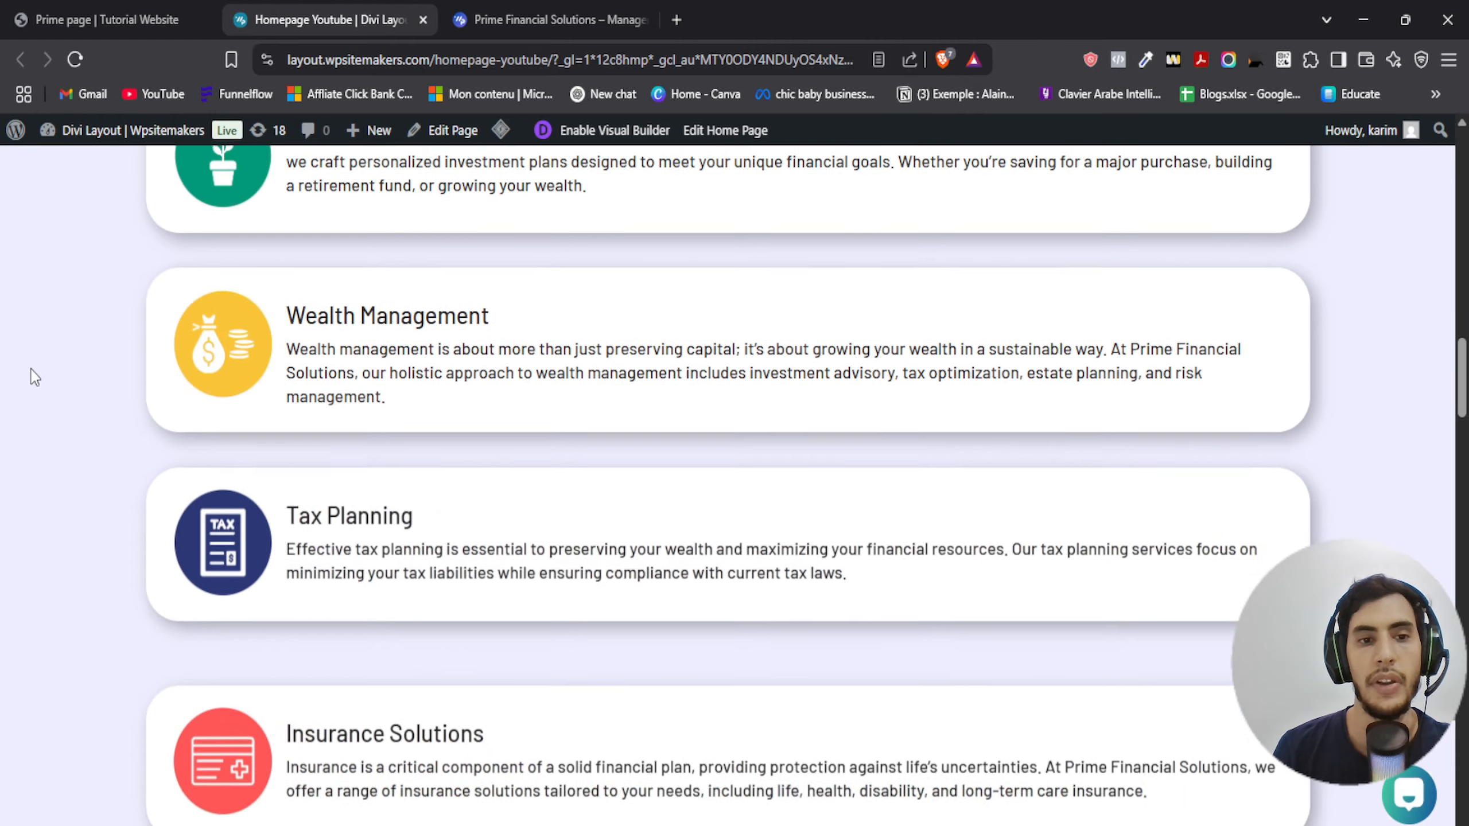
# Examine how the Our Financial Services cards animate while scrolling on the finished example homepage
pyautogui.scroll(-4, 38, 433)
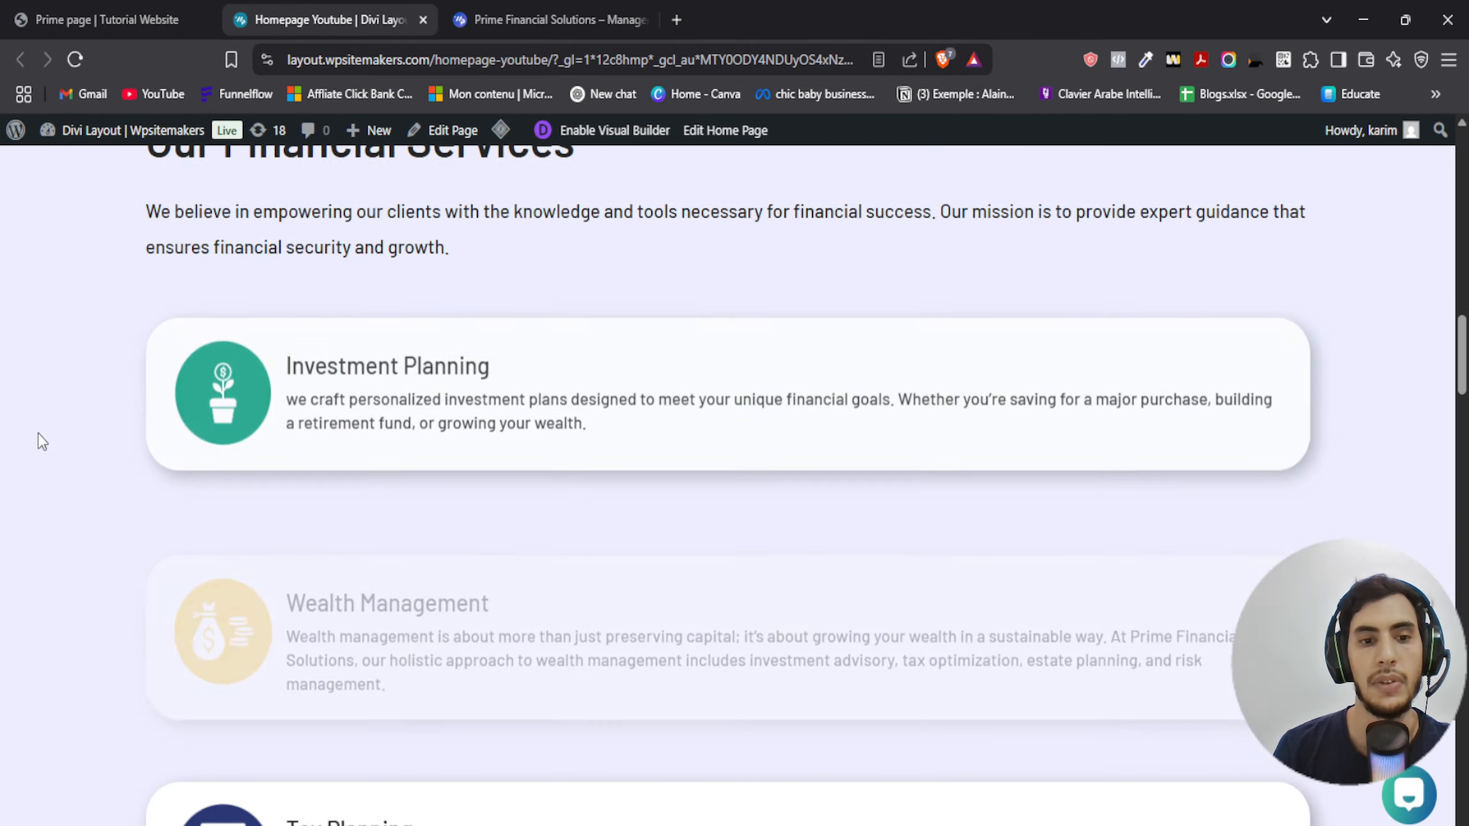
pyautogui.scroll(5, 37, 434)
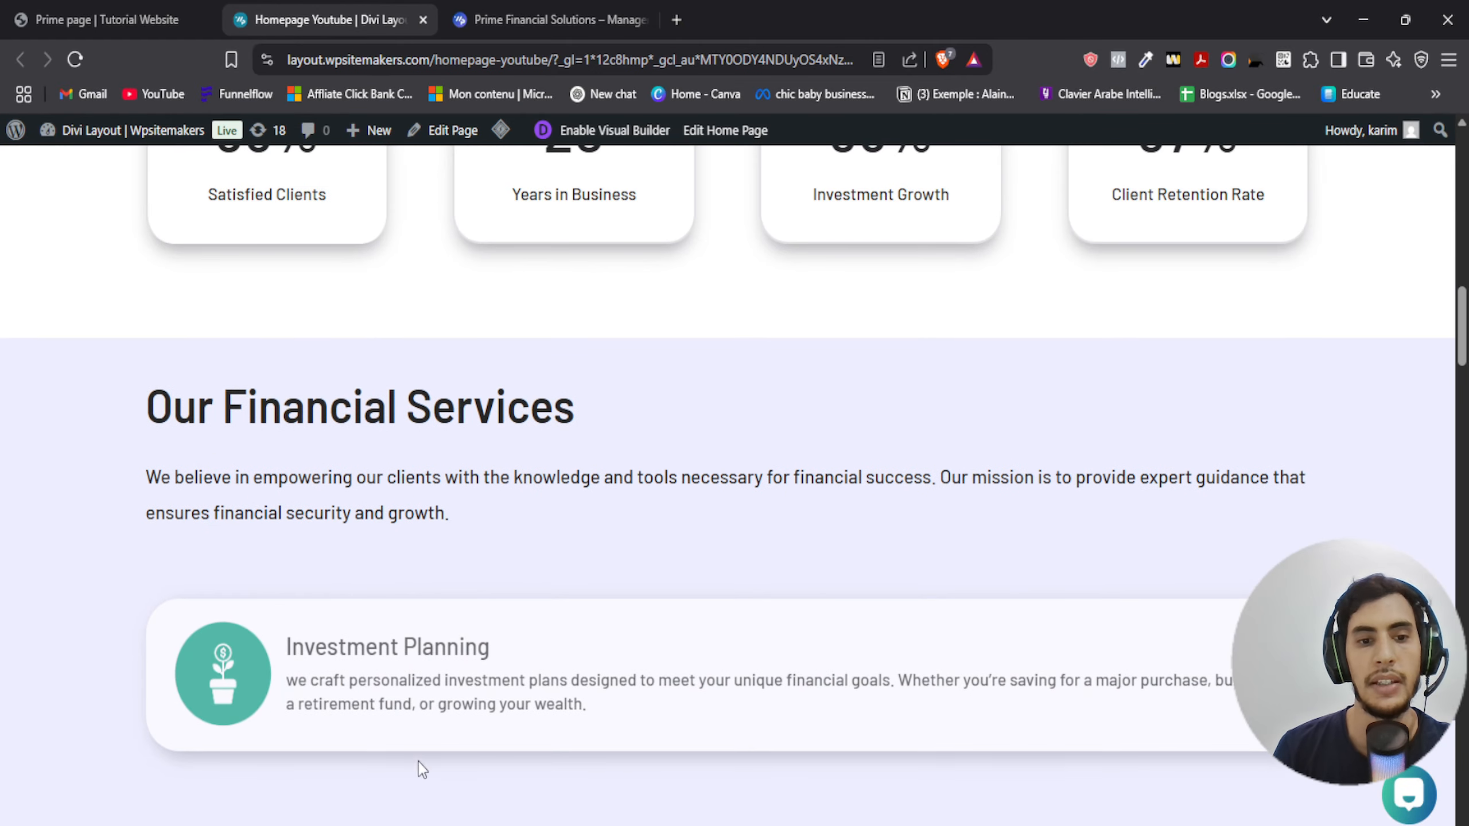
pyautogui.scroll(-4, 419, 645)
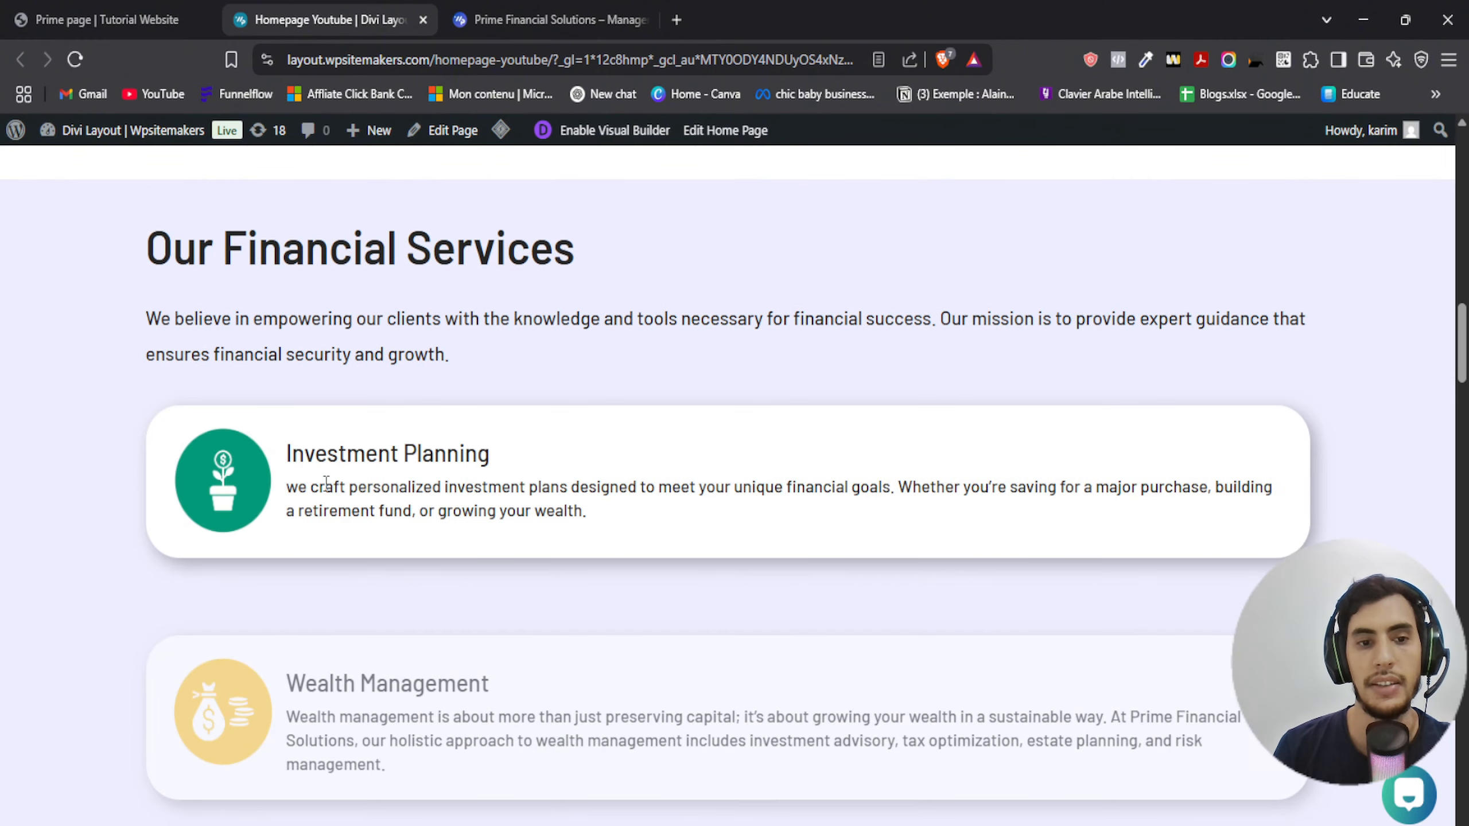
pyautogui.scroll(-4, 219, 473)
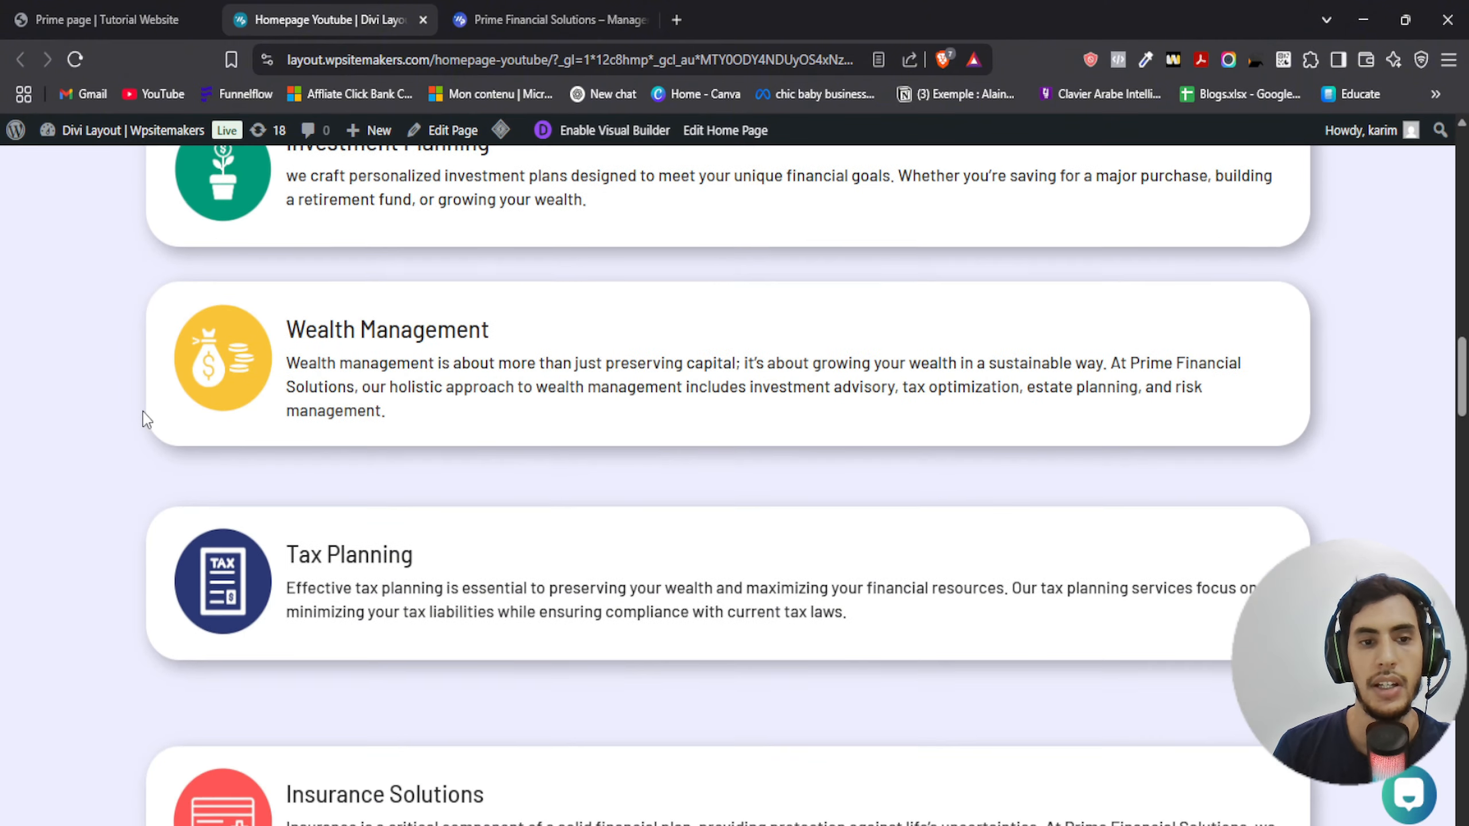
pyautogui.scroll(-3, 212, 374)
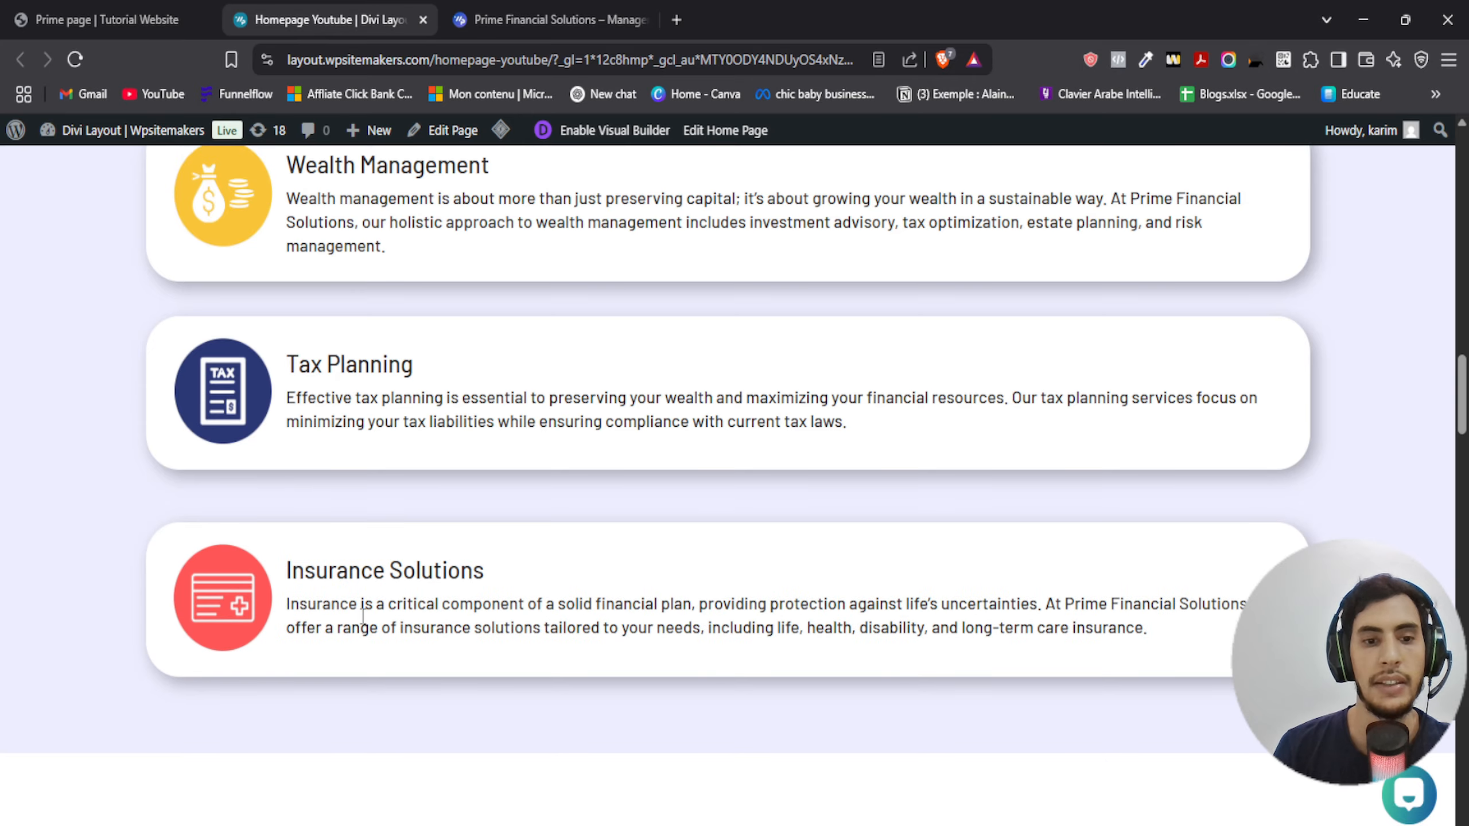
pyautogui.scroll(5, 356, 540)
pyautogui.scroll(-12, 356, 540)
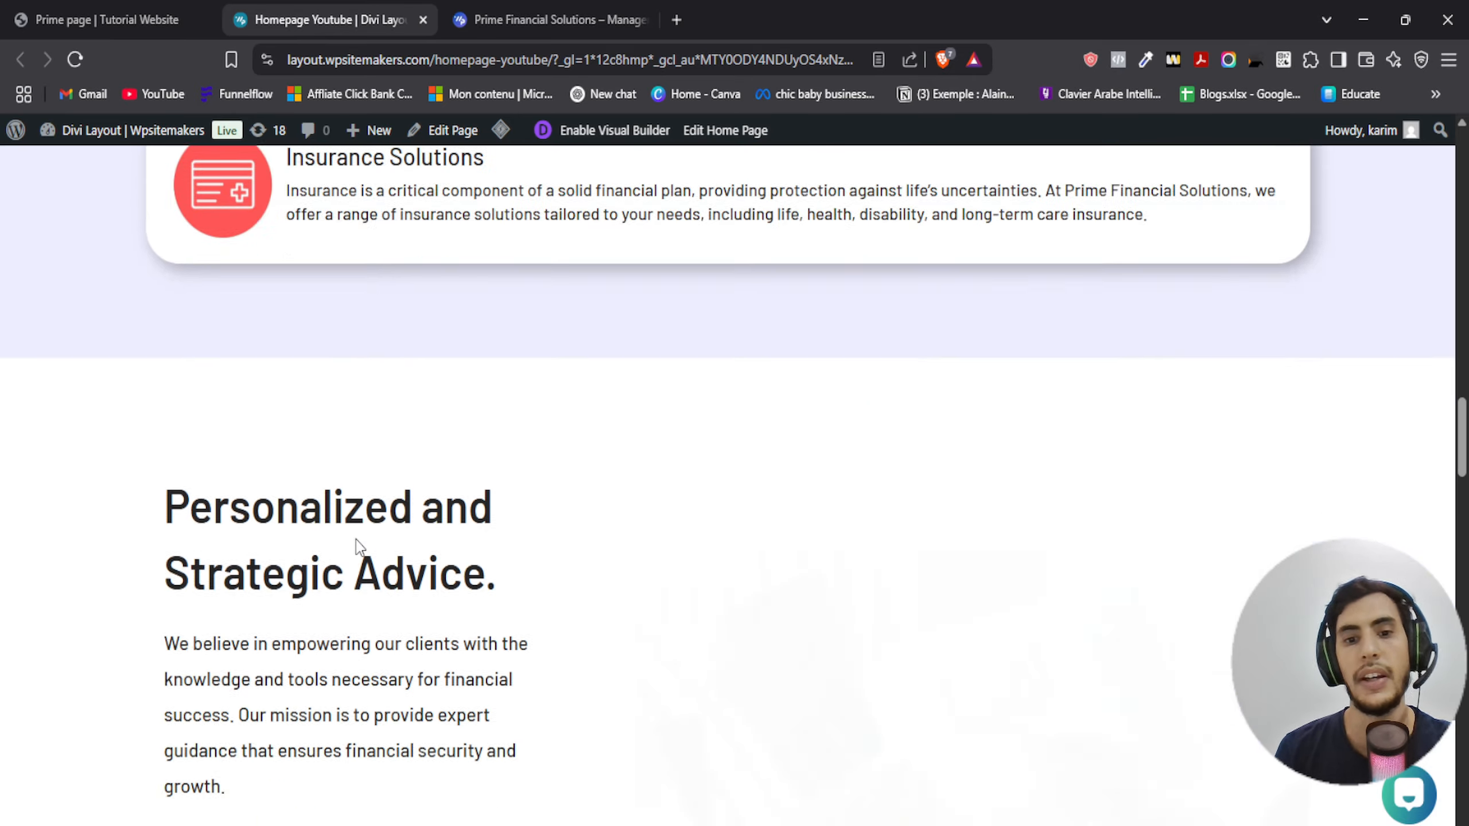
pyautogui.scroll(13, 356, 540)
pyautogui.scroll(10, 356, 540)
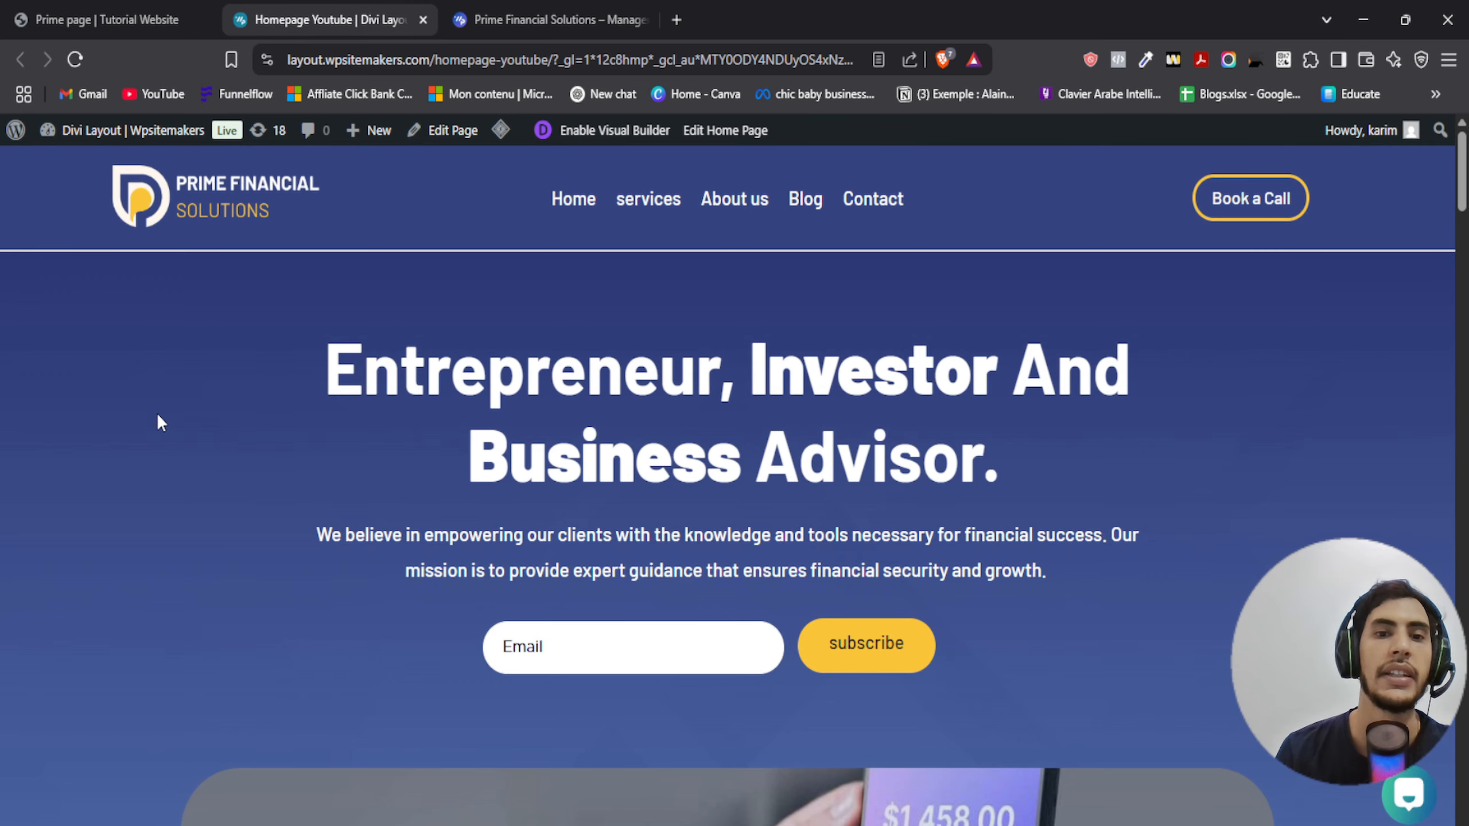
# Switch to the Prime page and review its layout and the Our Financial Services cards for scroll animation
pyautogui.click(92, 19)
pyautogui.scroll(-10, 211, 347)
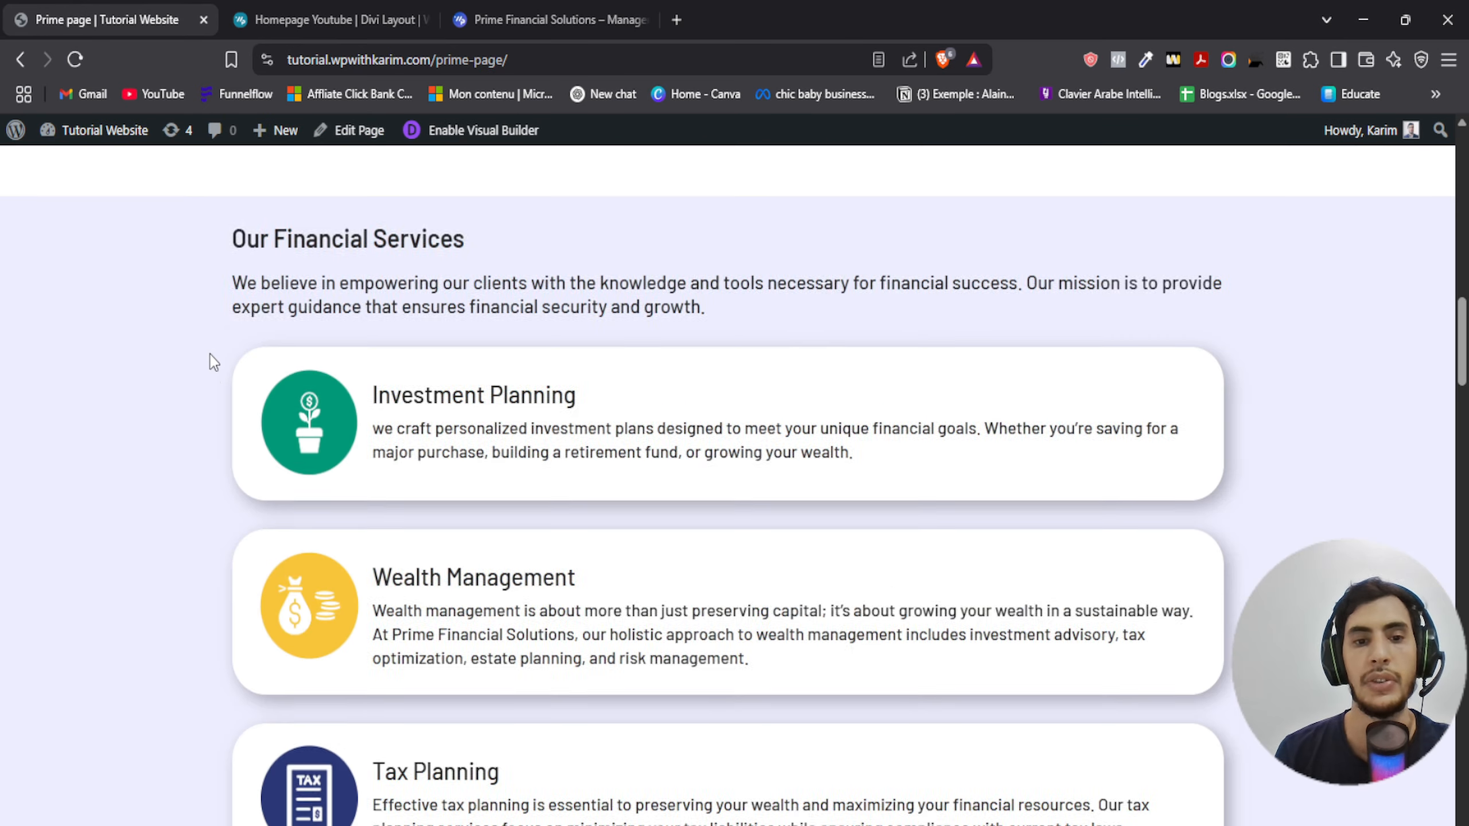
pyautogui.scroll(10, 210, 354)
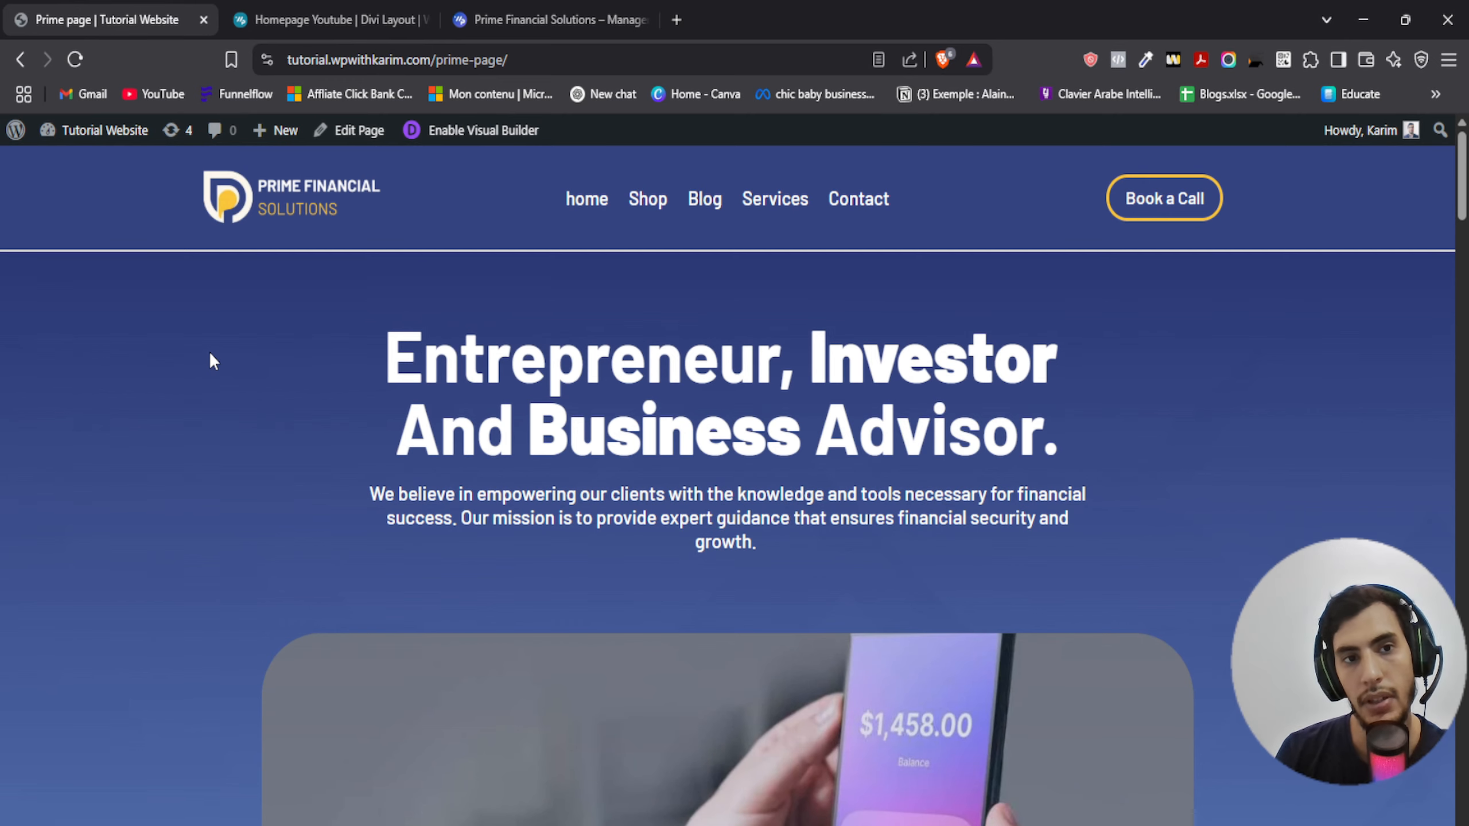
pyautogui.scroll(-8, 211, 354)
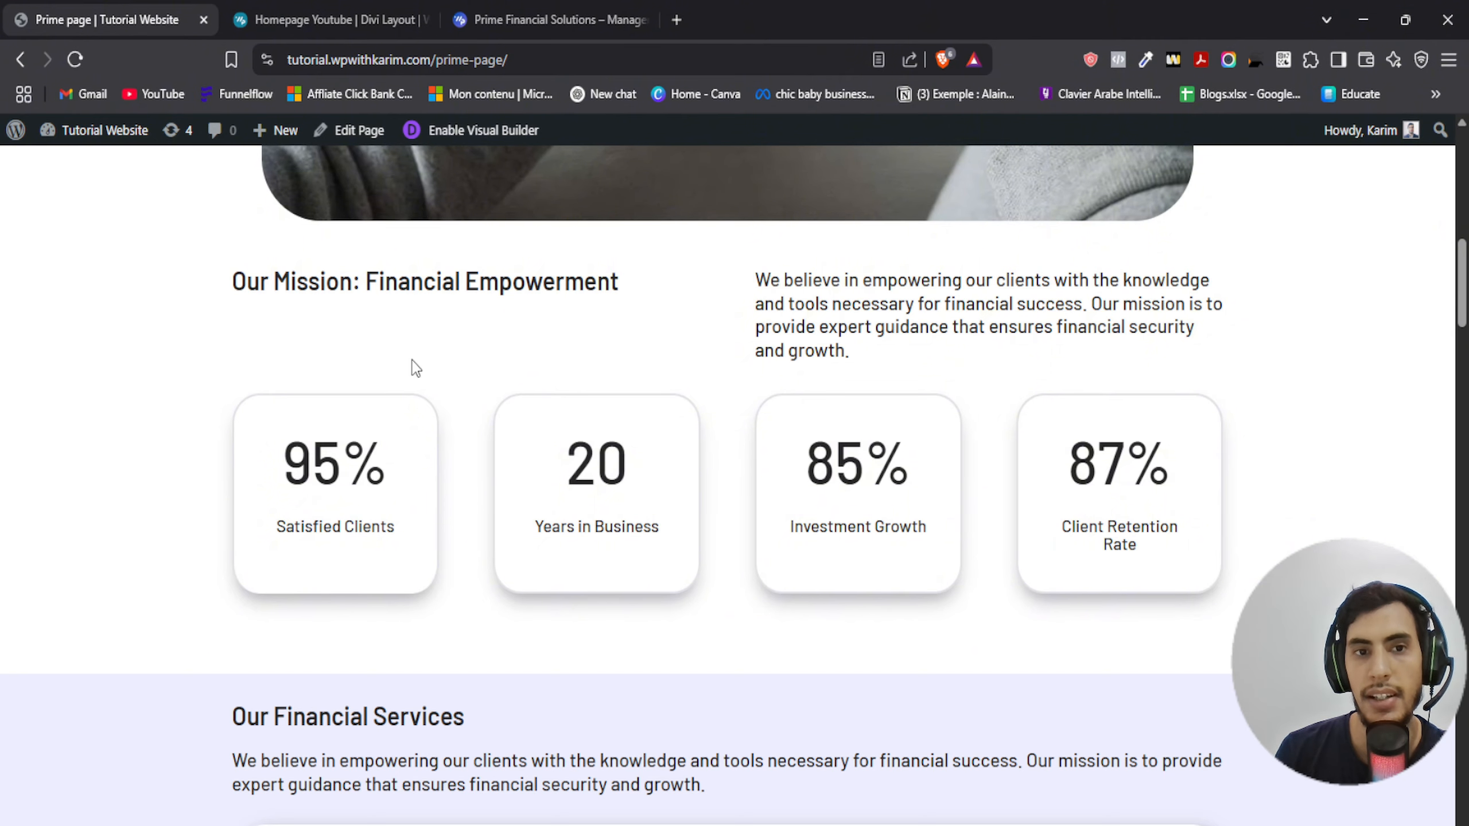
pyautogui.scroll(-8, 480, 445)
pyautogui.scroll(-8, 428, 277)
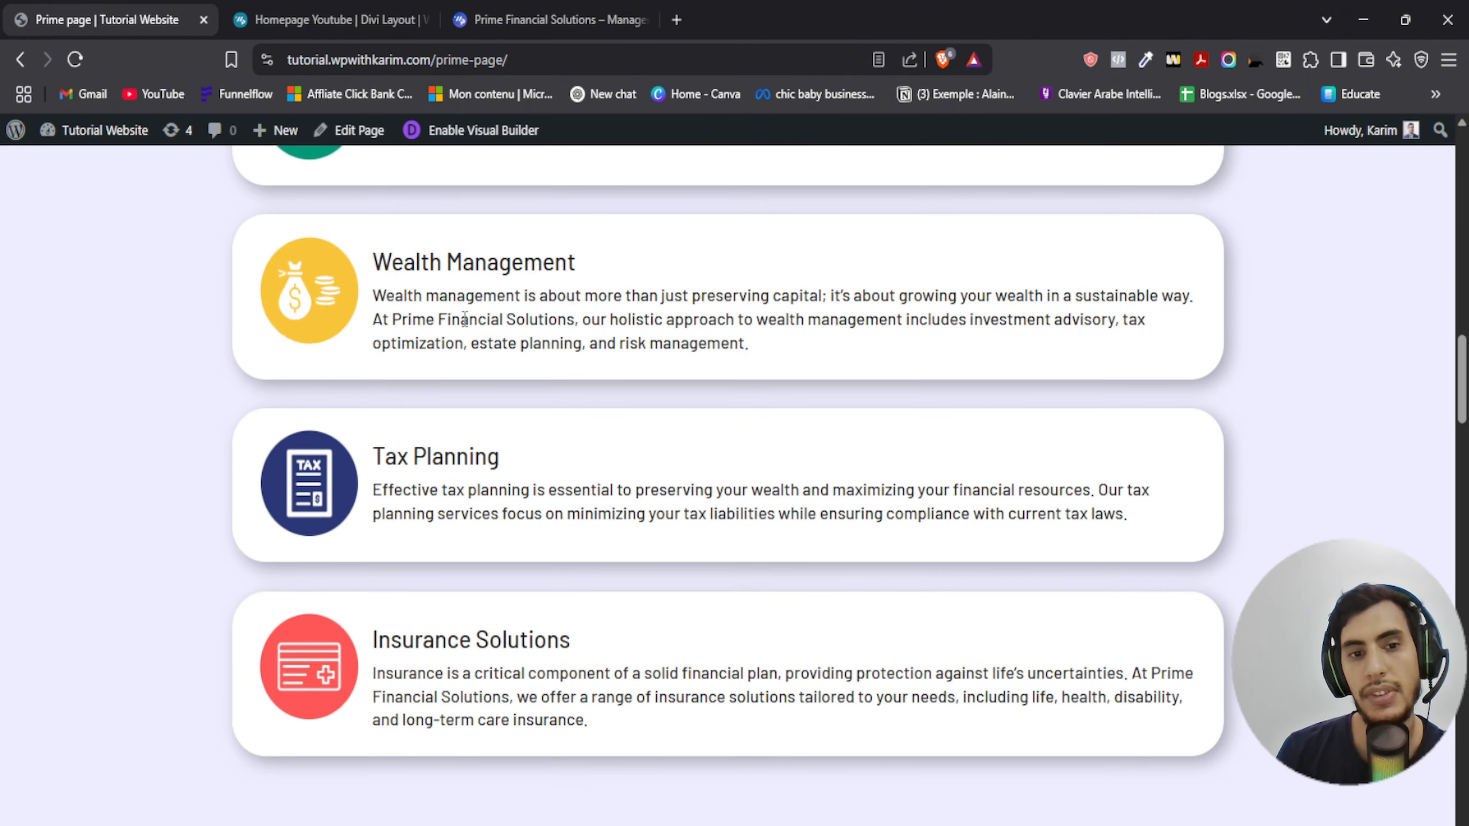
pyautogui.scroll(7, 383, 426)
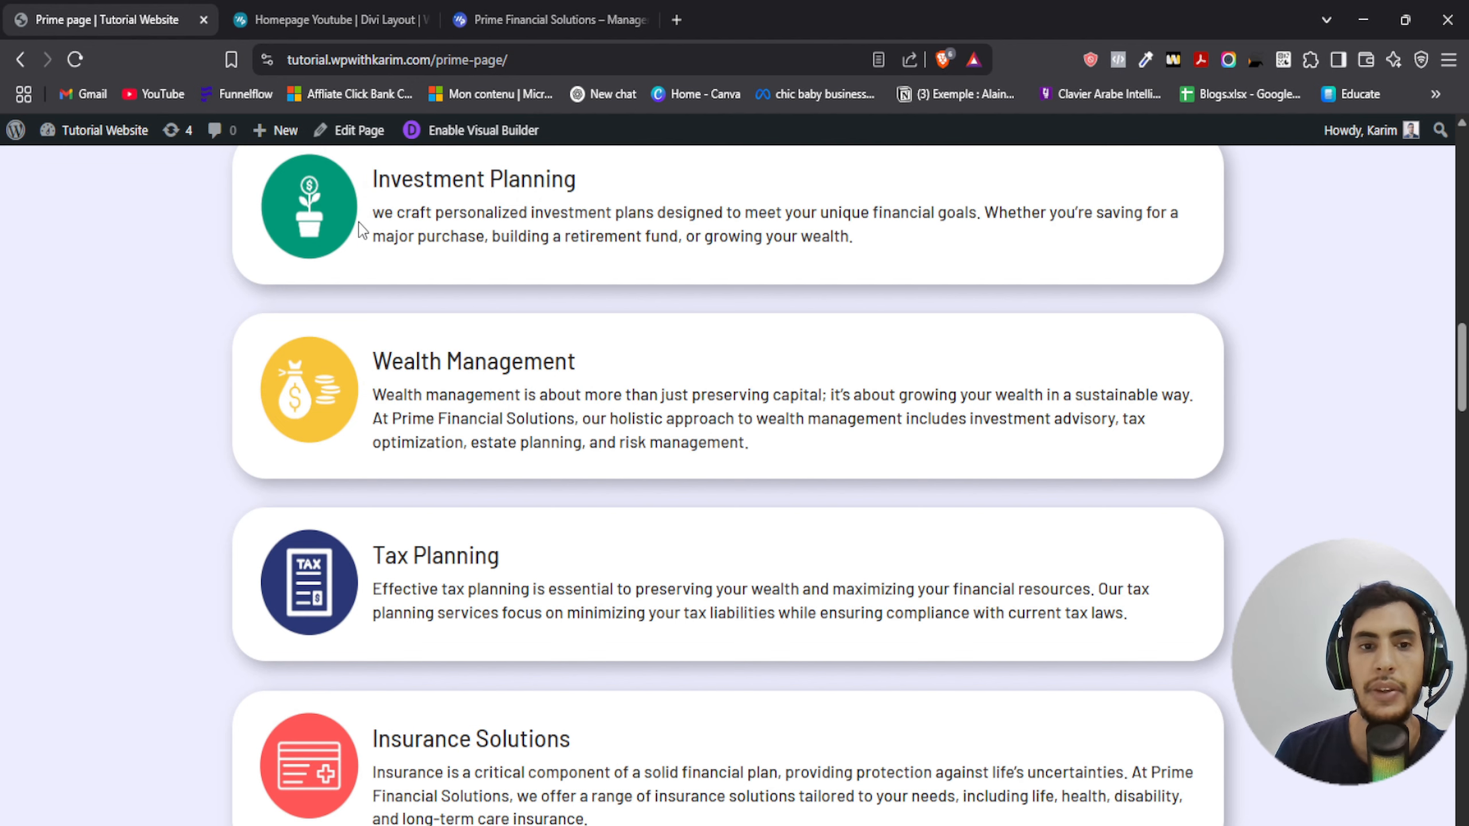
pyautogui.scroll(5, 373, 289)
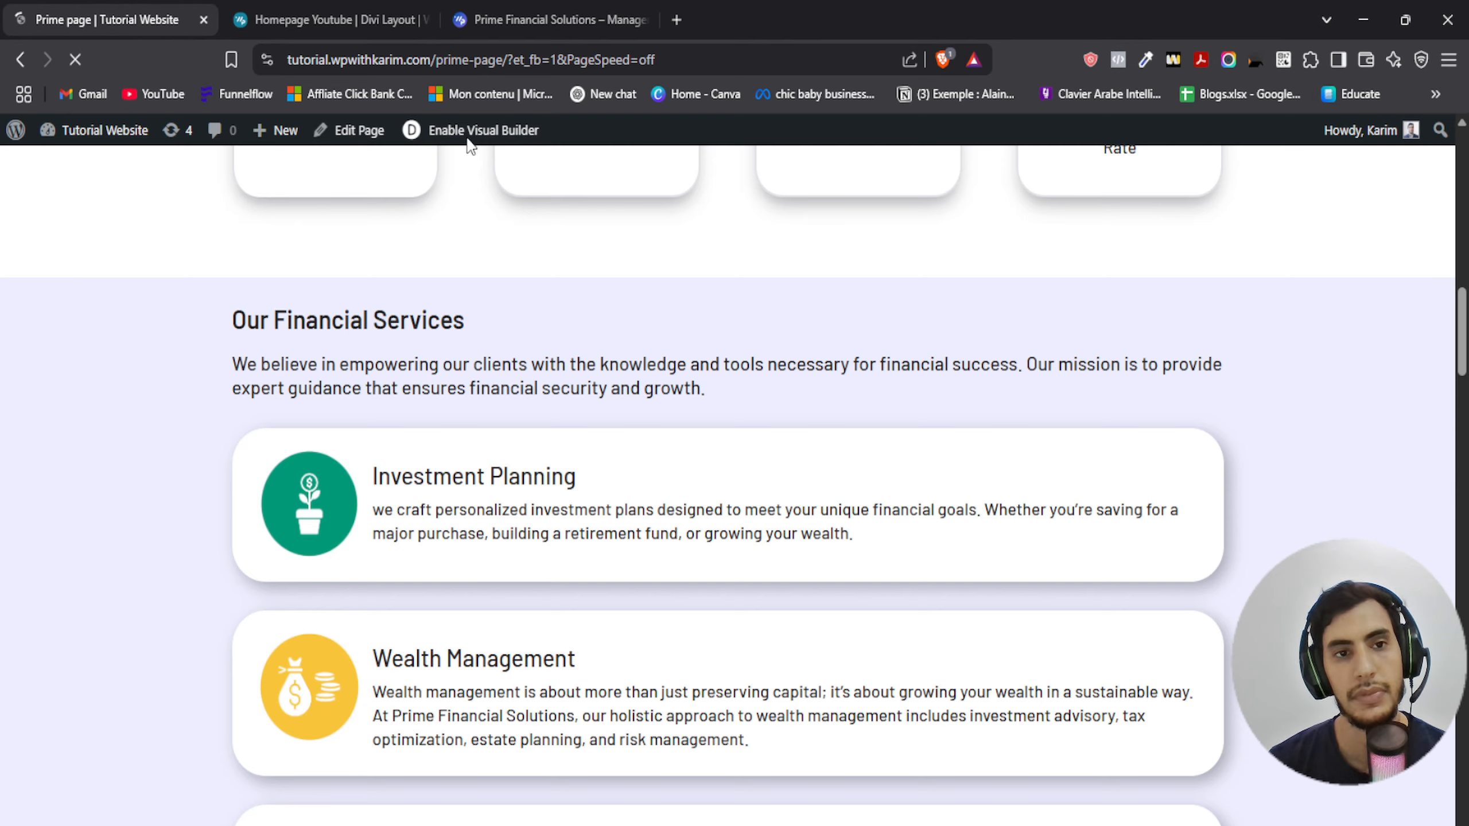
# Open the scroll transform effects in the Investment Planning blurb's settings
pyautogui.scroll(-15, 593, 427)
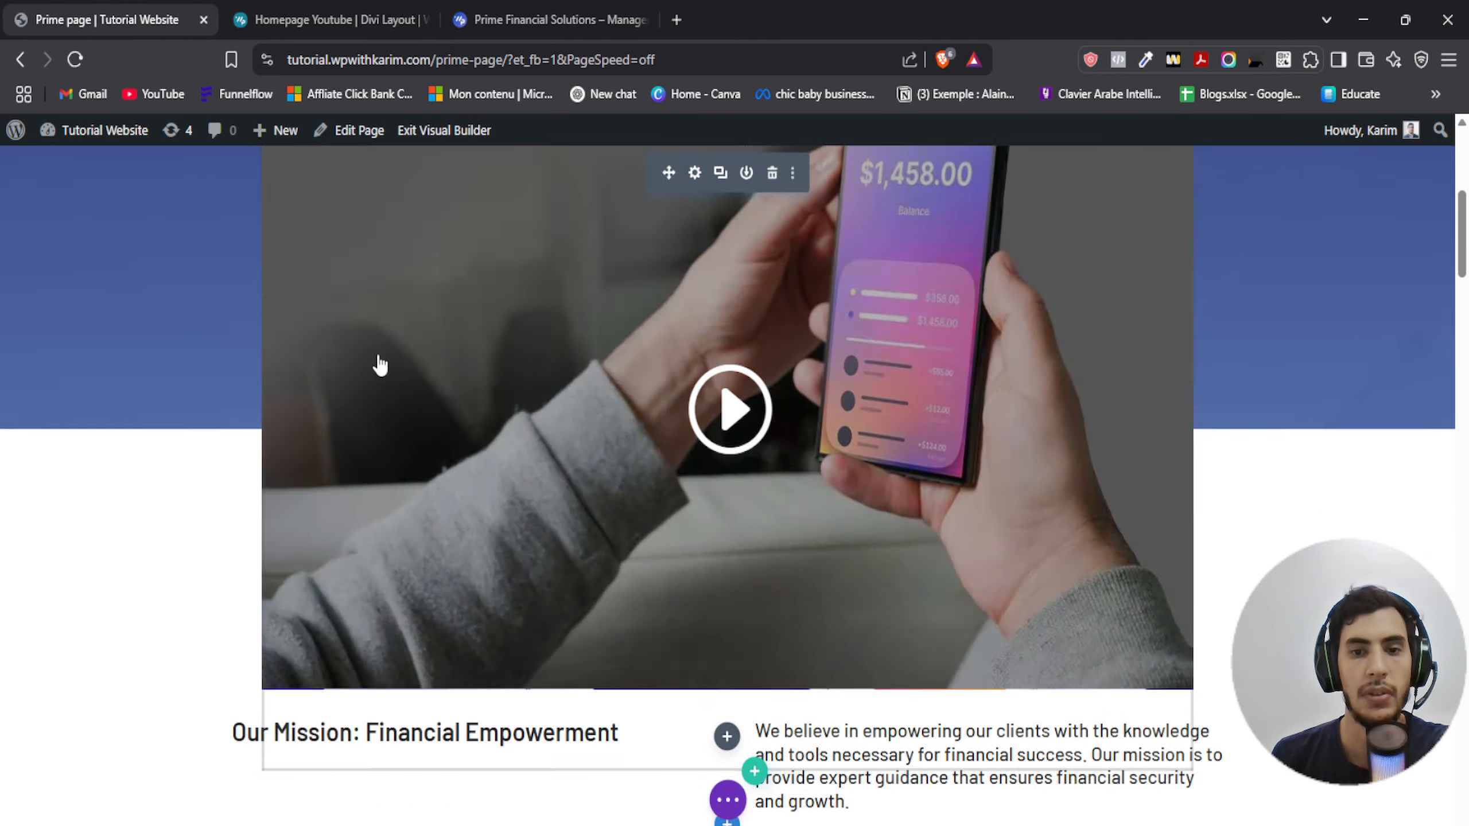
pyautogui.scroll(-6, 350, 360)
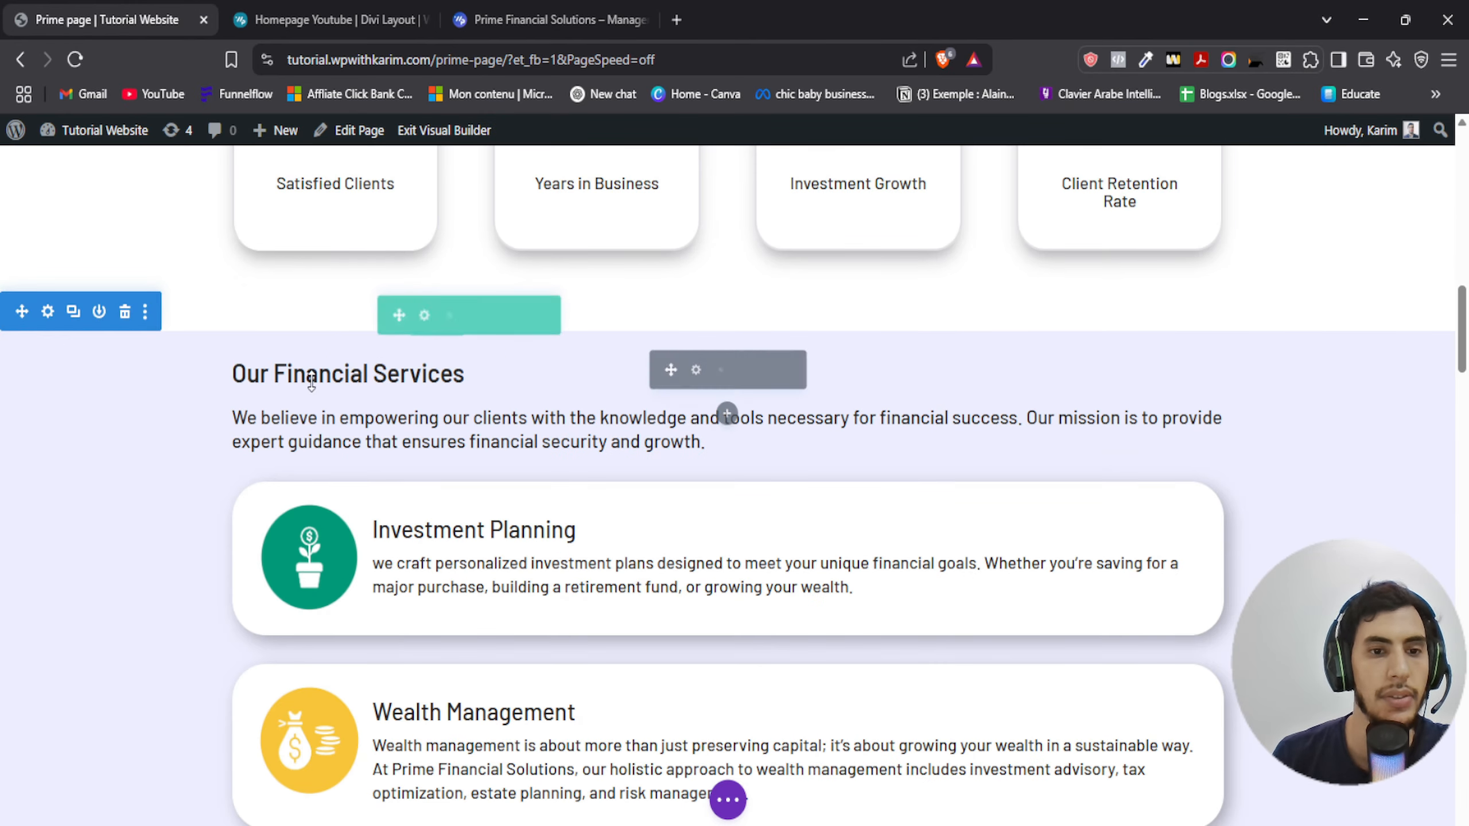
pyautogui.scroll(-2, 233, 408)
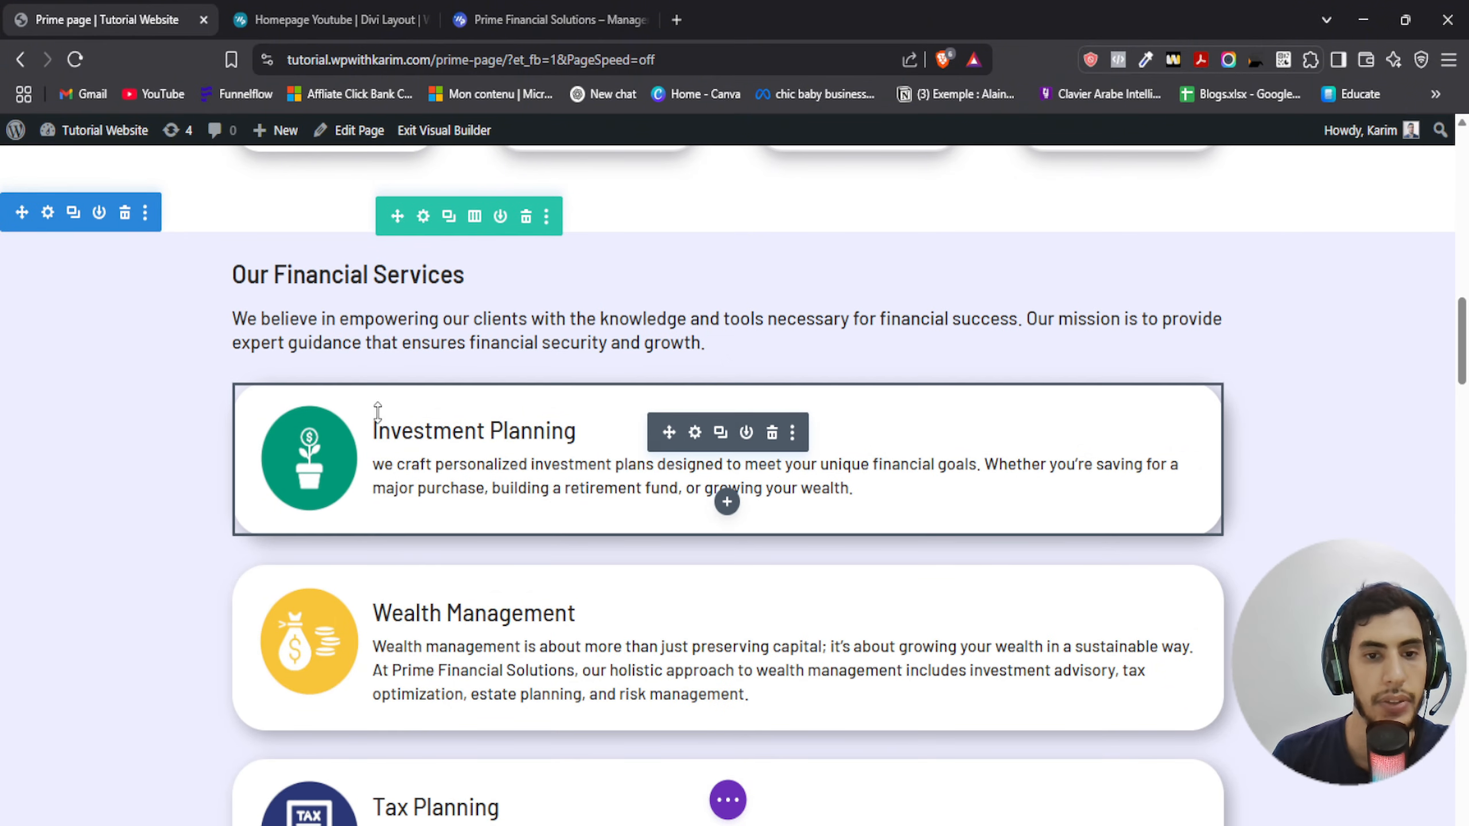
pyautogui.click(695, 433)
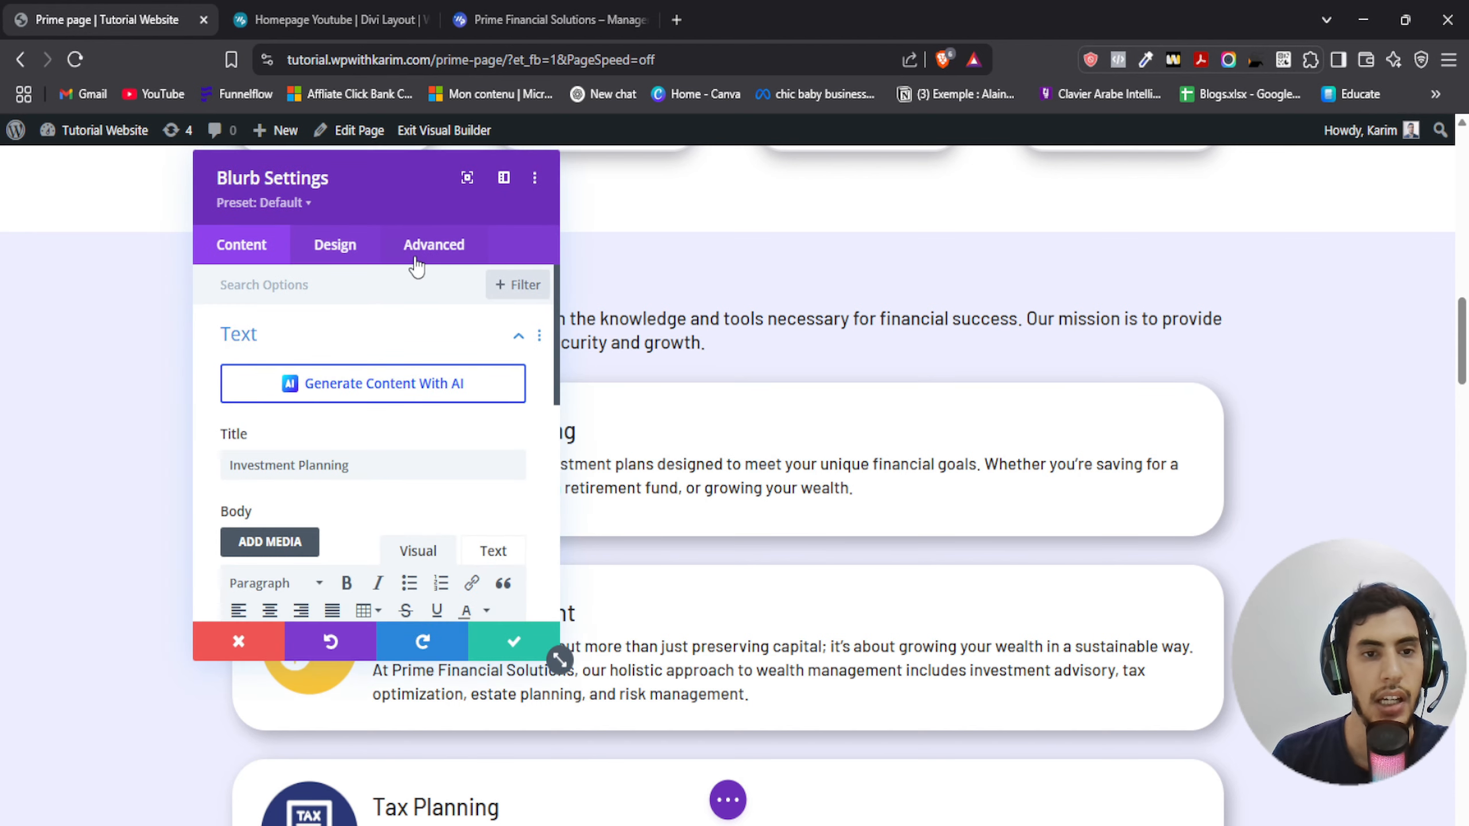
pyautogui.click(446, 255)
pyautogui.scroll(-5, 373, 419)
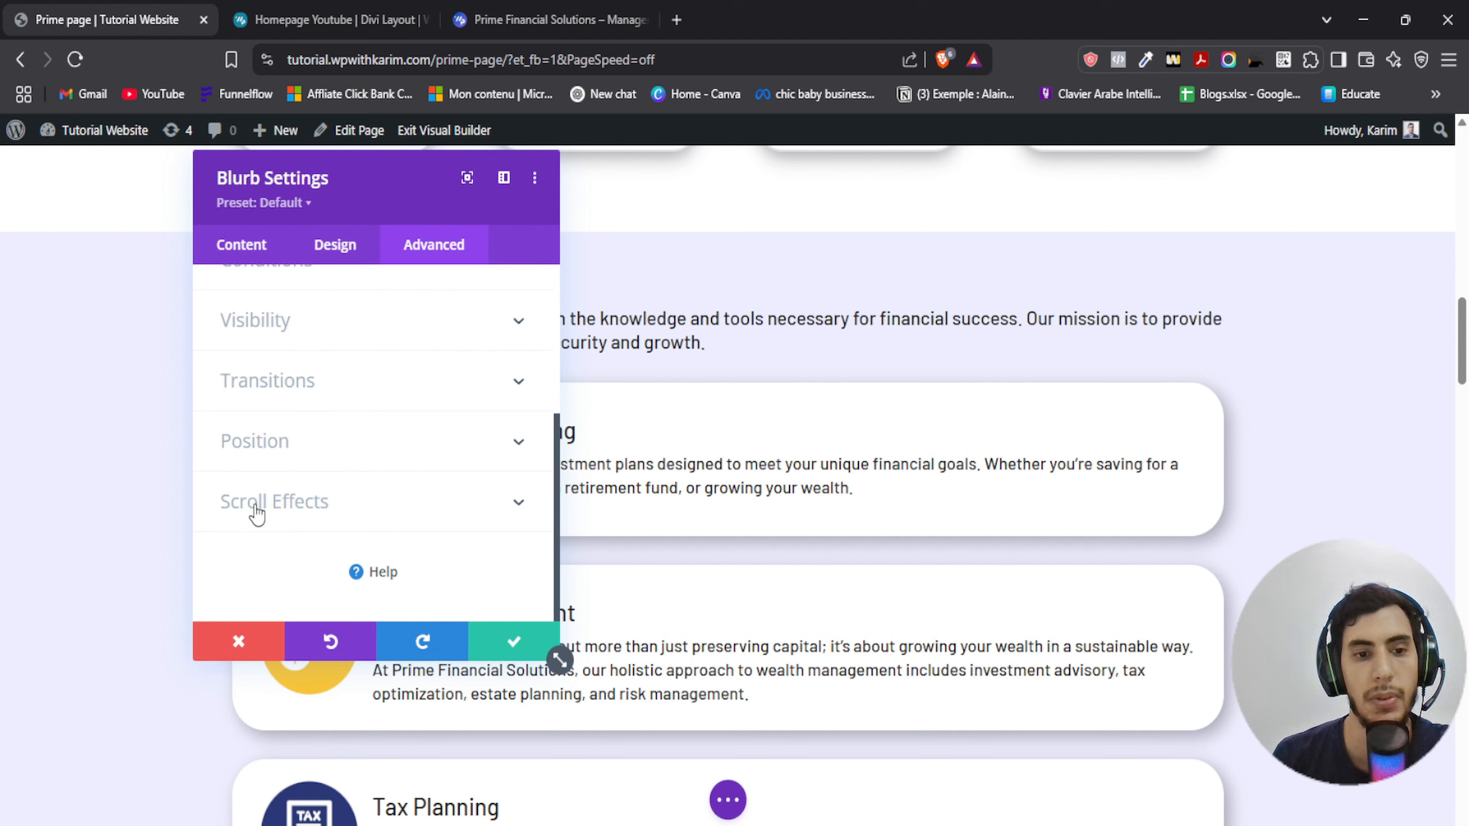
pyautogui.click(258, 503)
pyautogui.scroll(-2, 234, 428)
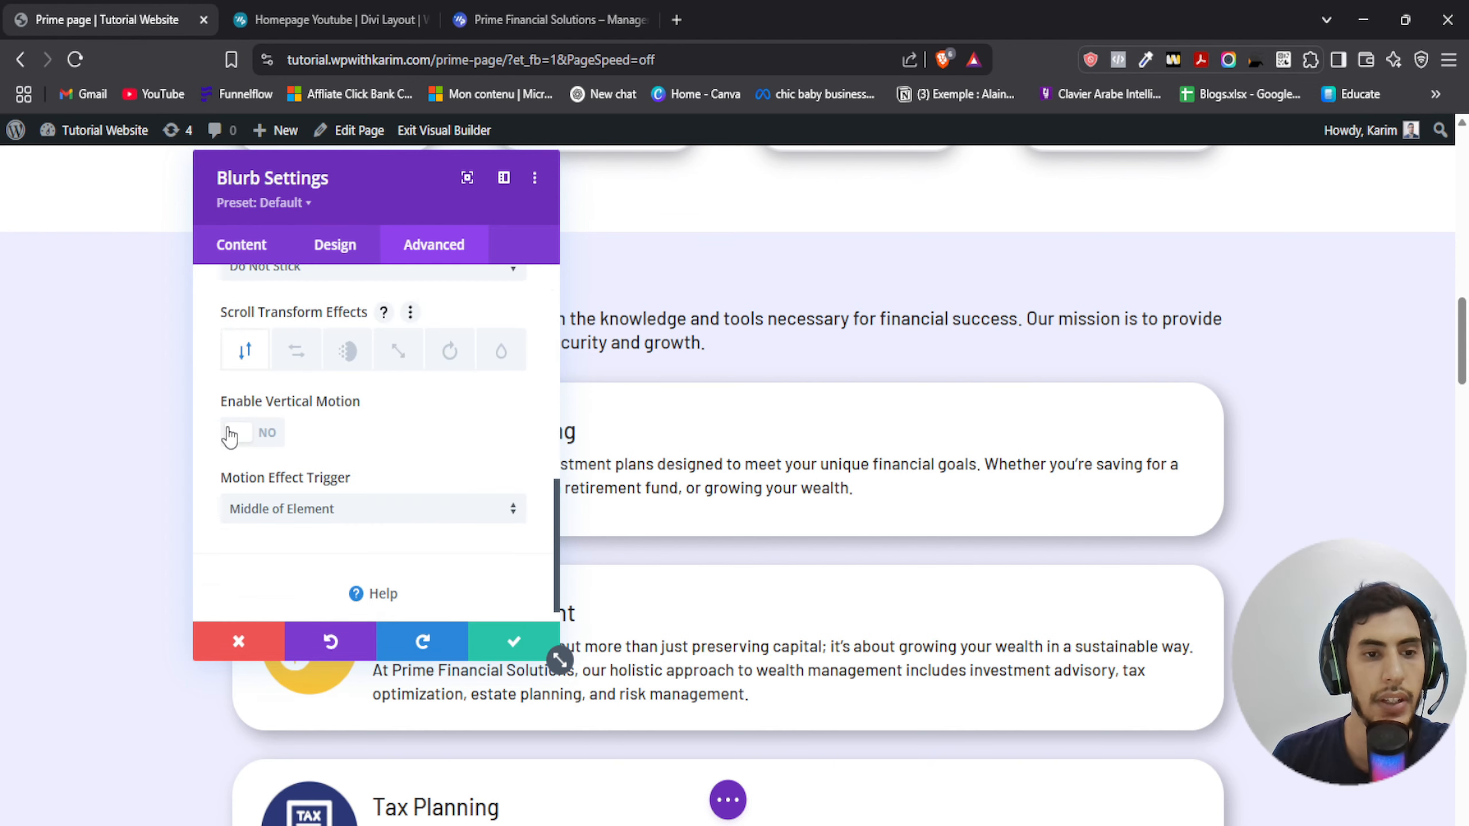
pyautogui.scroll(-1, 229, 437)
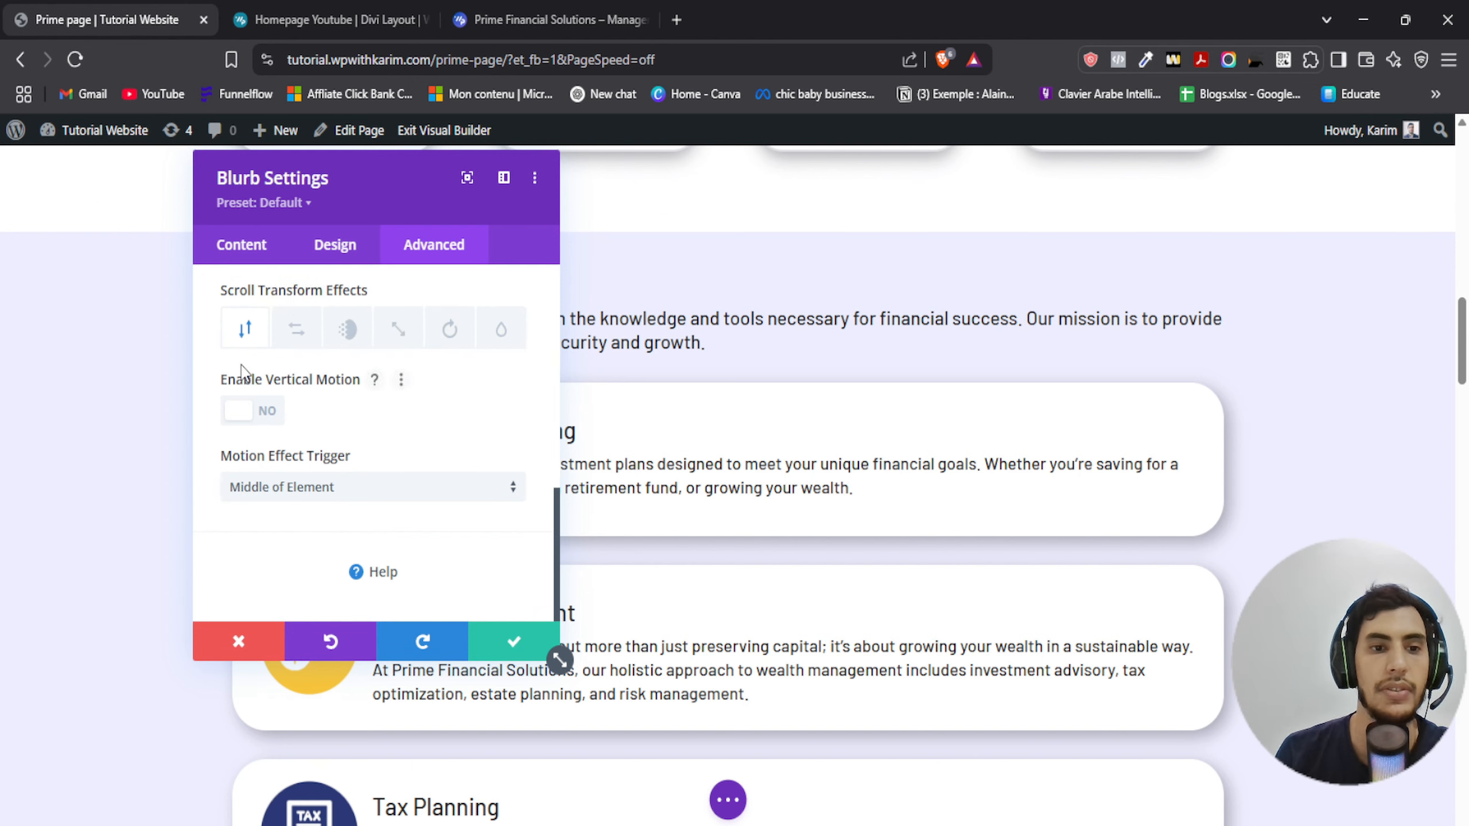
# Move the blurb settings window clear of the card, enable vertical motion, and preview the effect on the page
pyautogui.moveTo(314, 179); pyautogui.dragTo(184, 175)
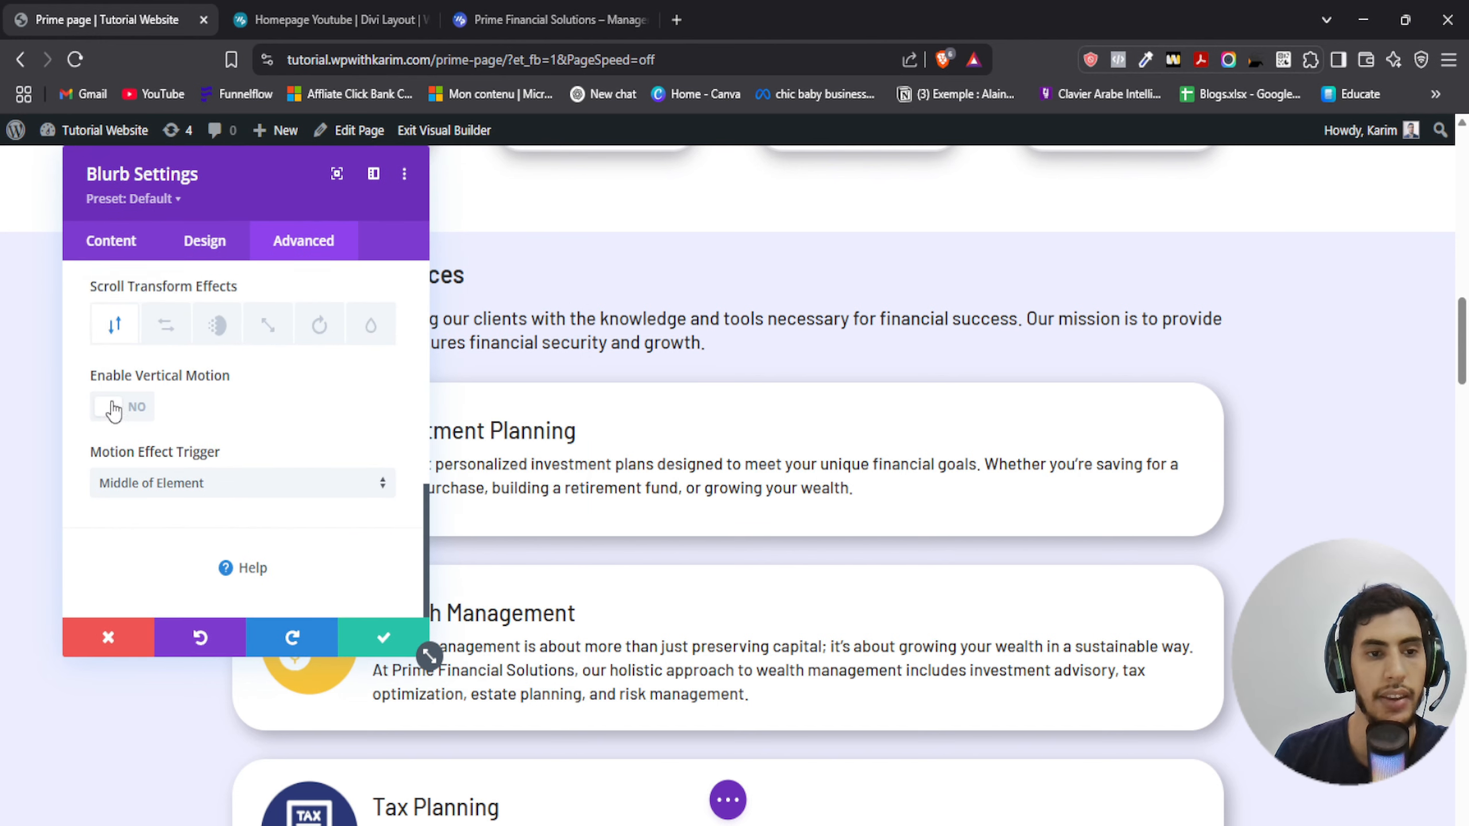
pyautogui.click(130, 410)
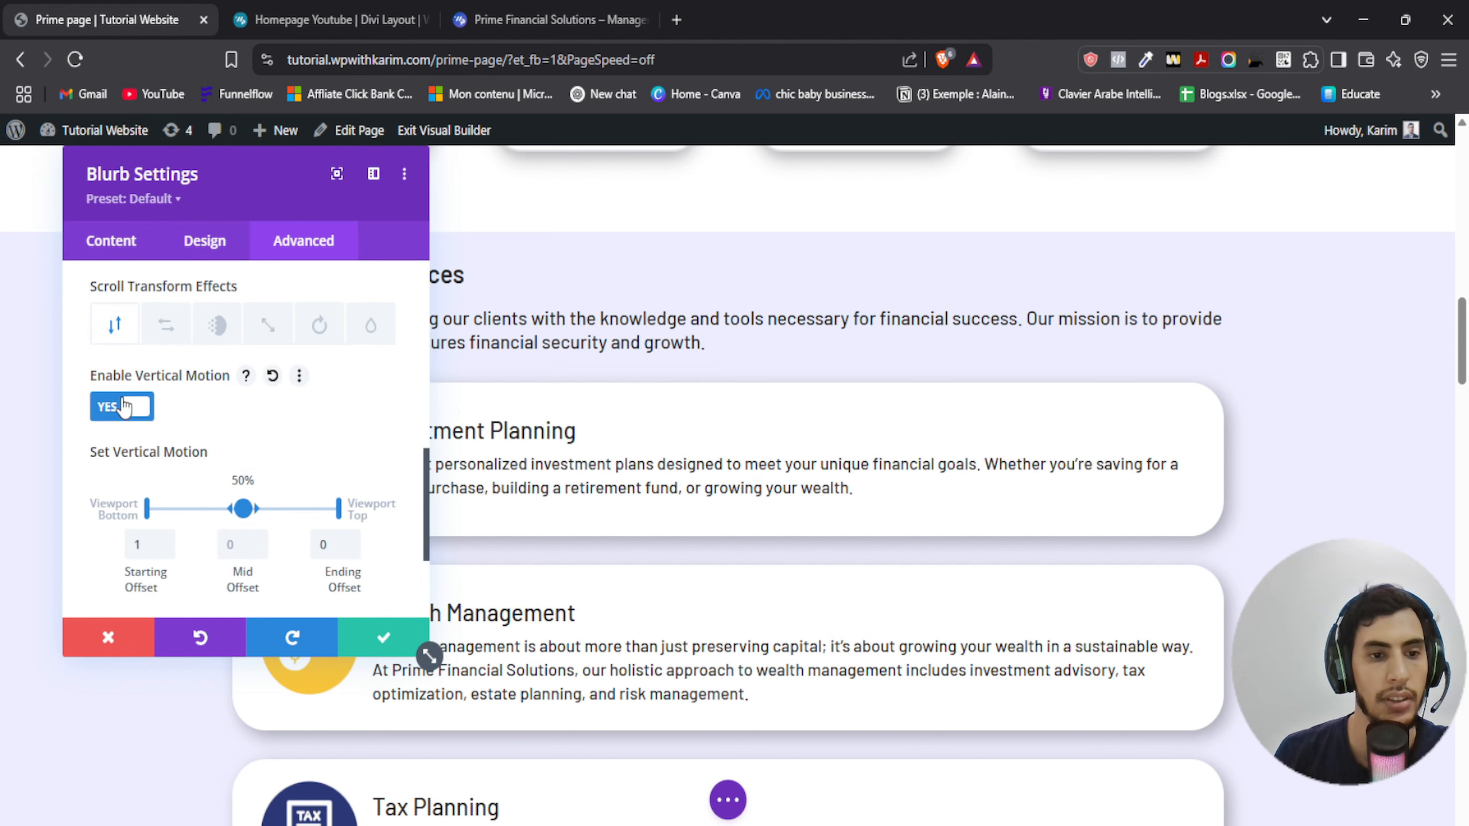
pyautogui.scroll(-2, 233, 396)
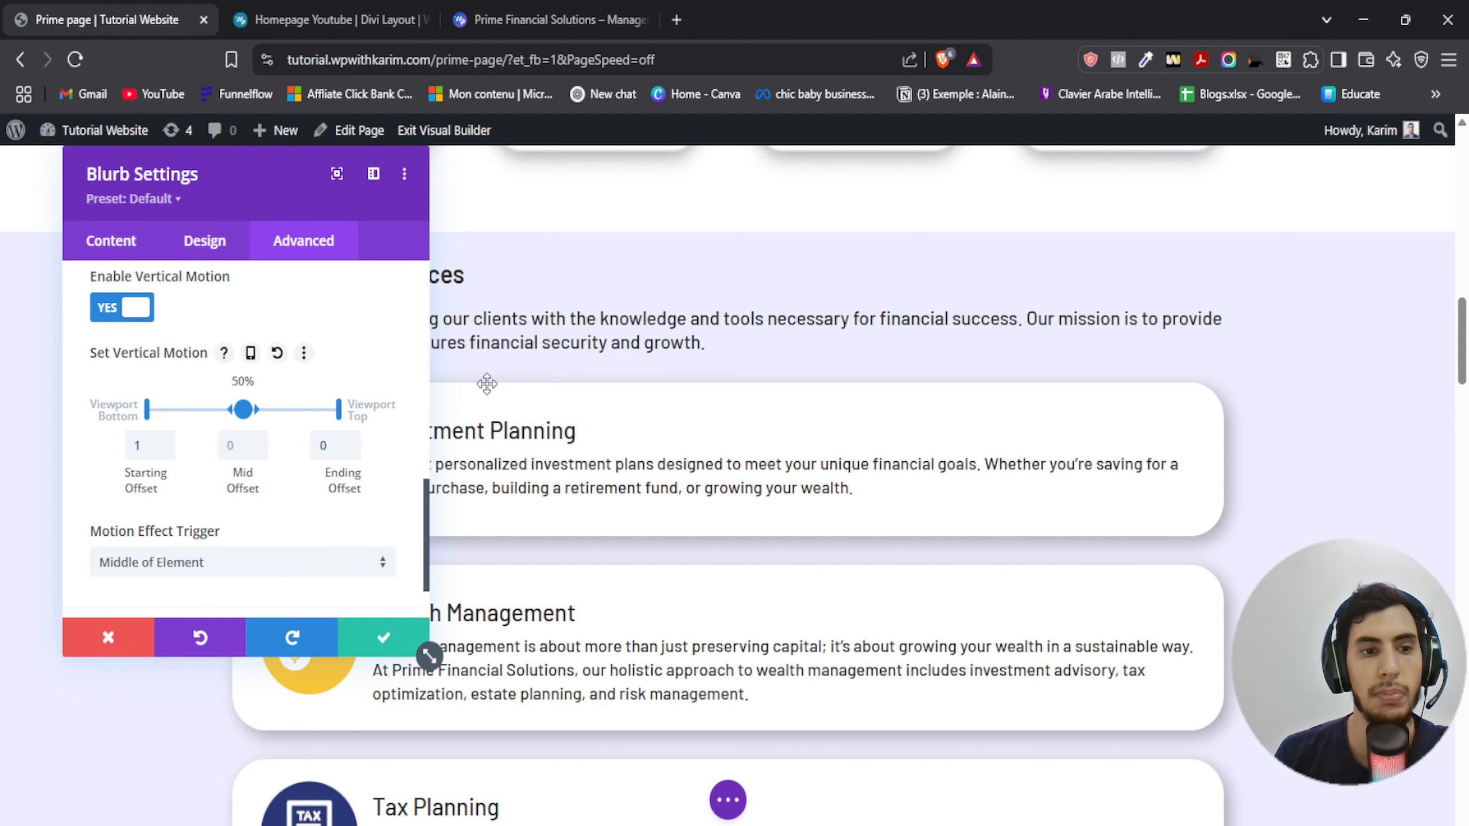
pyautogui.scroll(-5, 579, 379)
pyautogui.scroll(7, 677, 373)
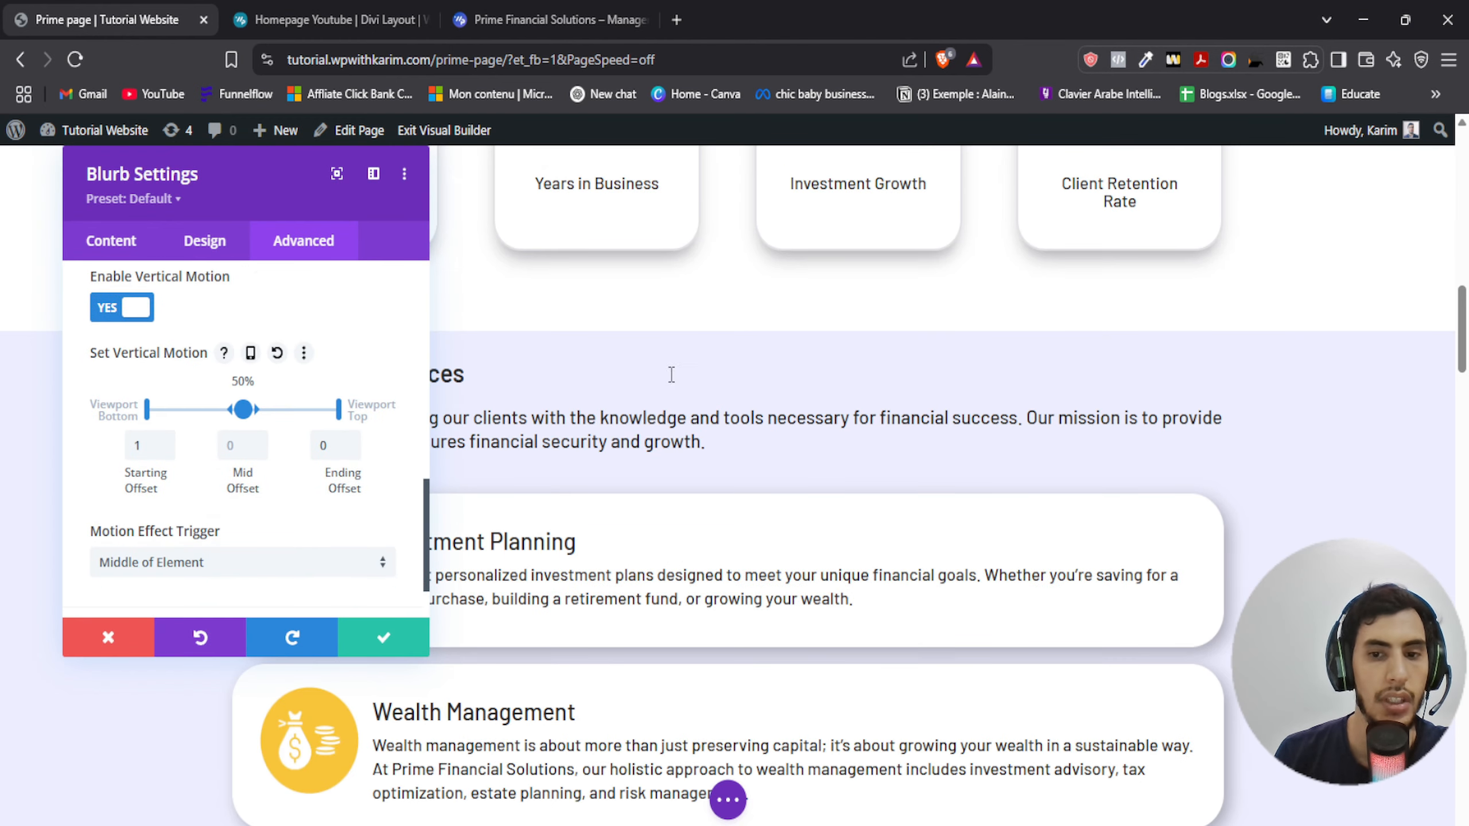
# Set the vertical motion's starting offset to 20 and preview how the Investment Planning card moves
pyautogui.moveTo(242, 410)
pyautogui.mouseDown()
pyautogui.moveTo(224, 410)
pyautogui.moveTo(261, 410)
pyautogui.moveTo(207, 410)
pyautogui.moveTo(296, 405)
pyautogui.moveTo(241, 406)
pyautogui.mouseUp()
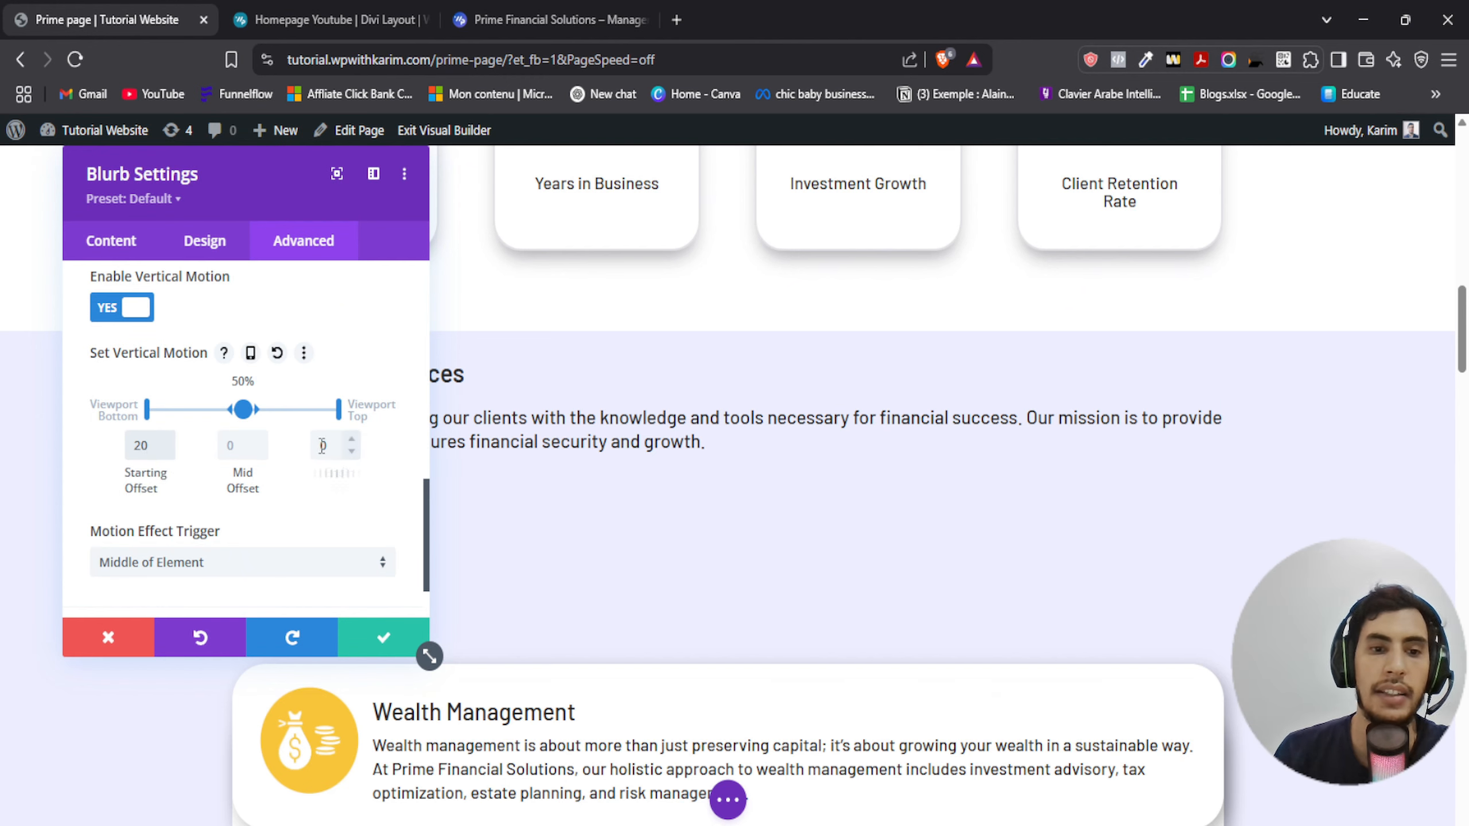
pyautogui.scroll(-5, 578, 521)
pyautogui.scroll(7, 578, 521)
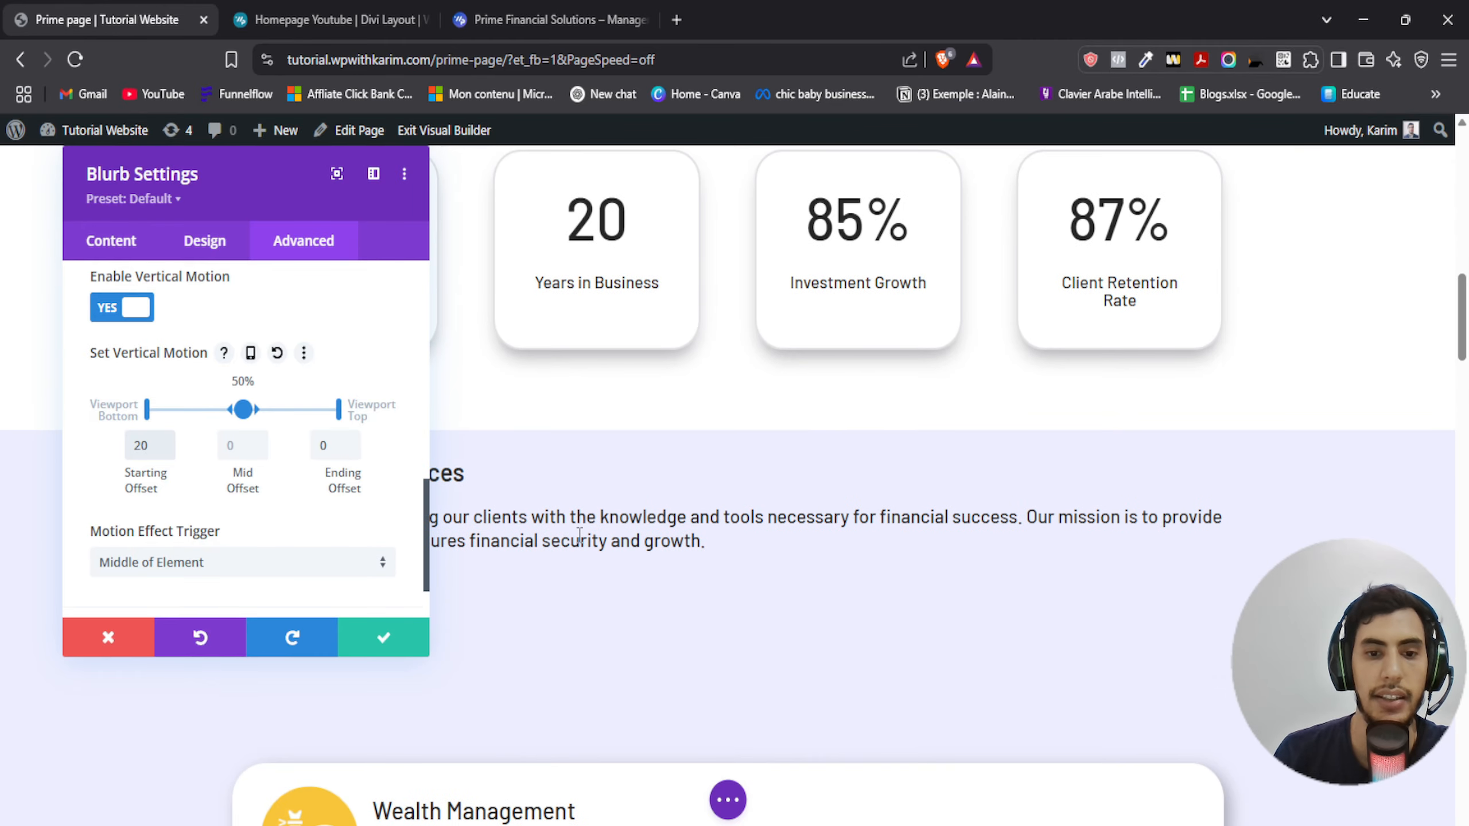
pyautogui.scroll(-3, 578, 535)
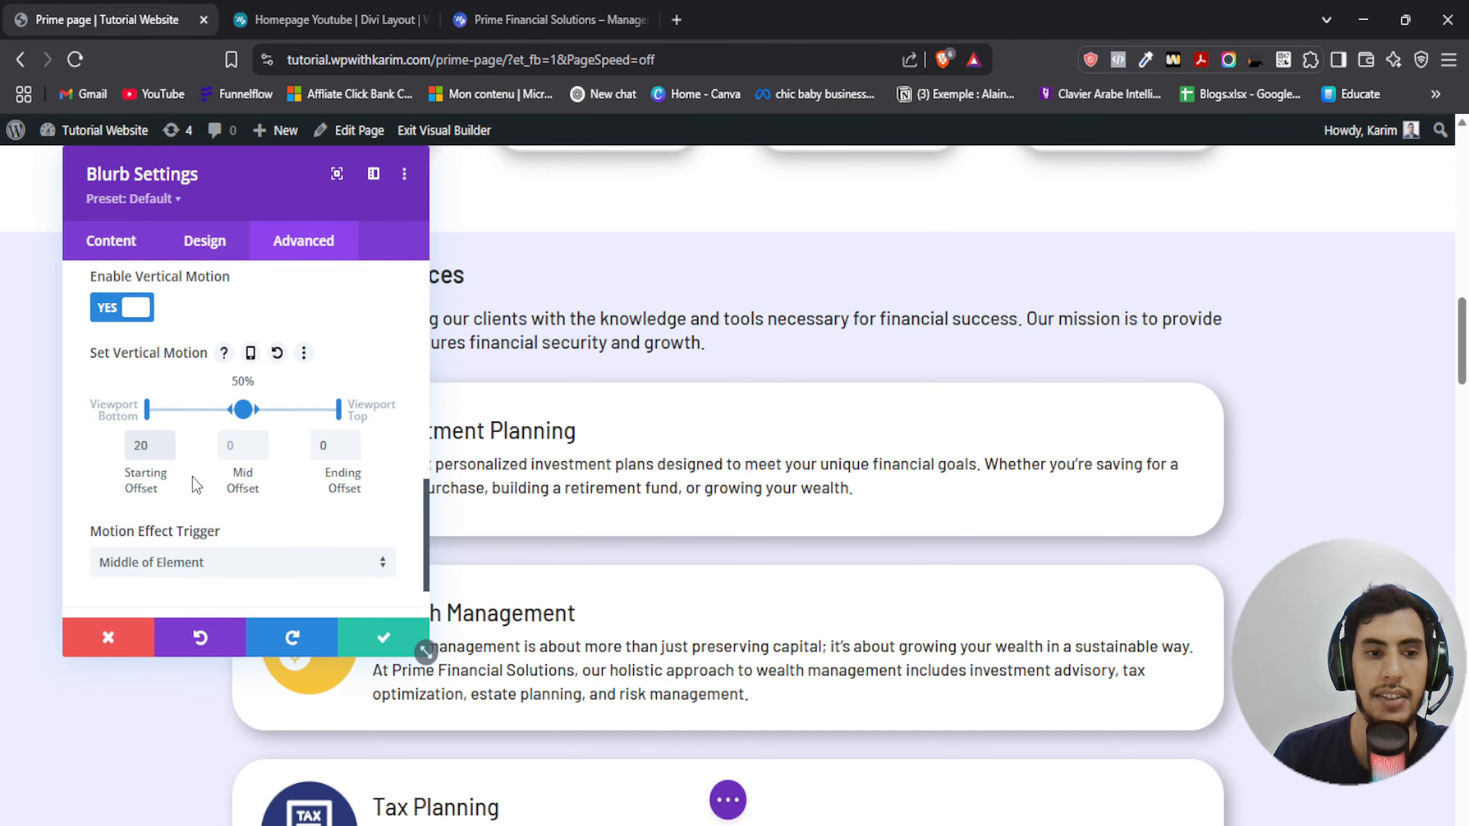
pyautogui.click(126, 453)
pyautogui.scroll(-3, 675, 449)
pyautogui.scroll(6, 673, 492)
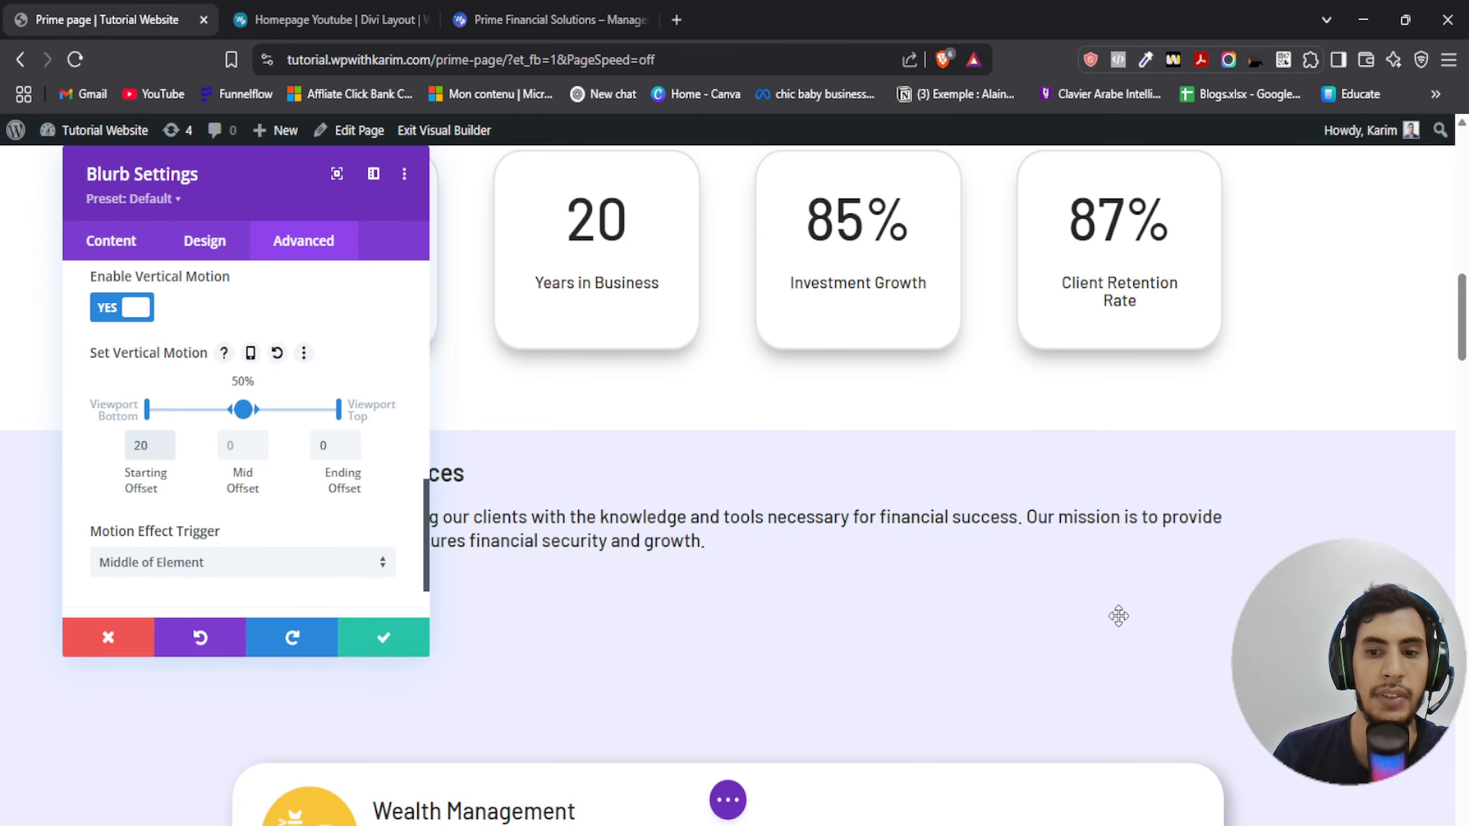
# Set the vertical motion's starting offset to 1 and preview the Investment Planning card's movement on the page
pyautogui.doubleClick(132, 449)
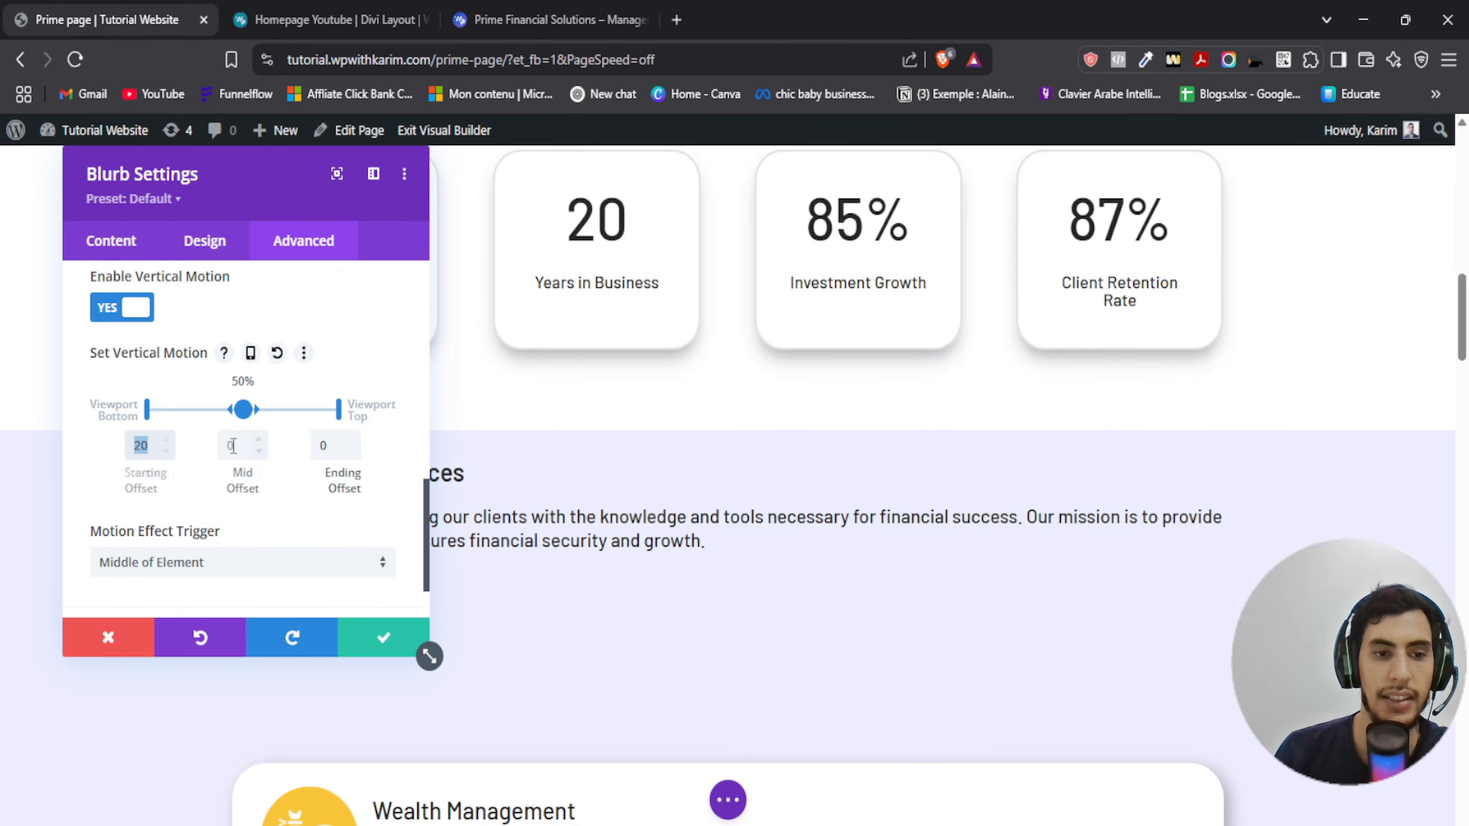
pyautogui.scroll(-2, 781, 466)
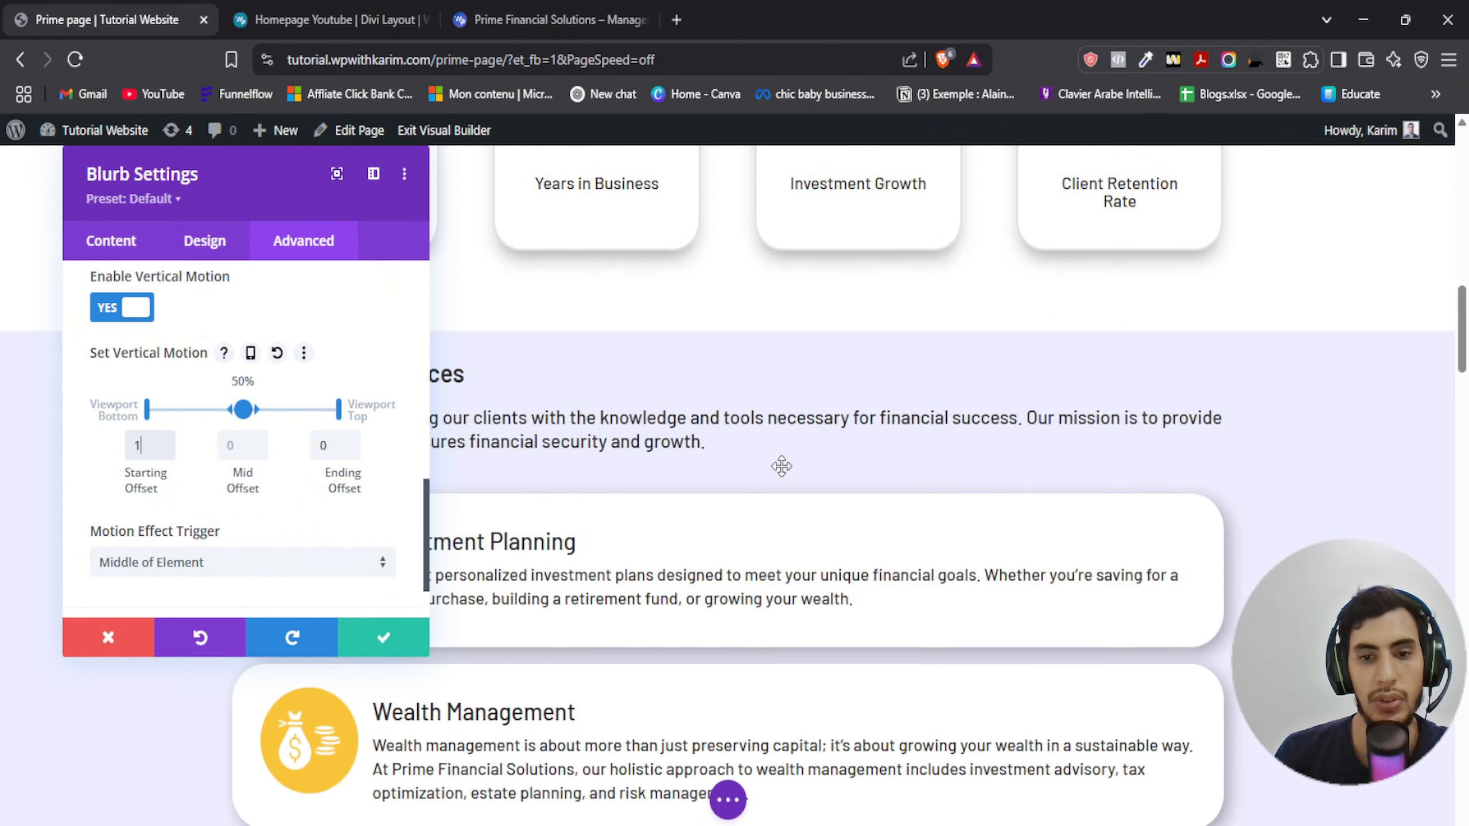
pyautogui.scroll(4, 782, 466)
pyautogui.scroll(-5, 783, 467)
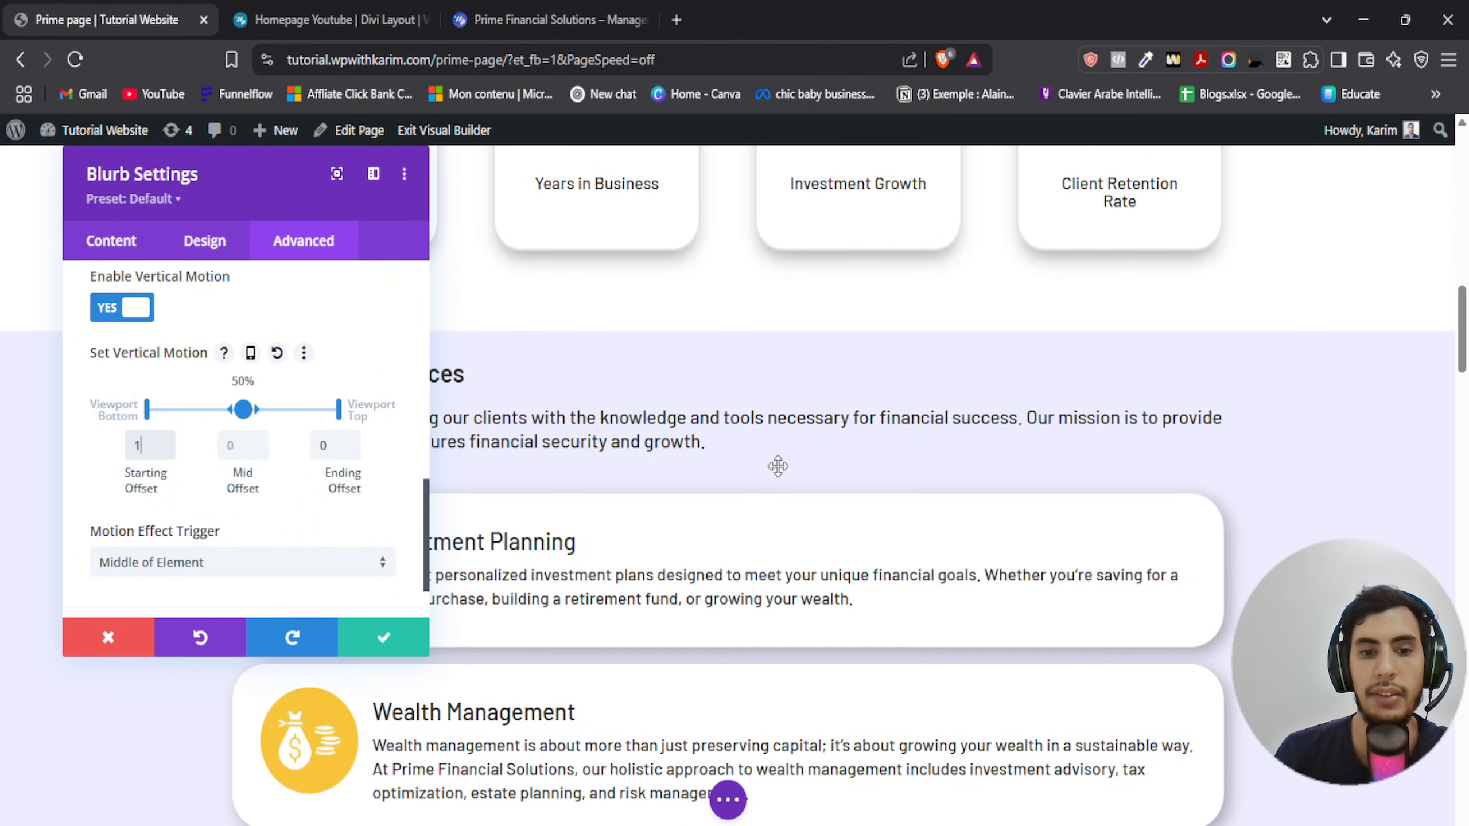
pyautogui.scroll(3, 742, 481)
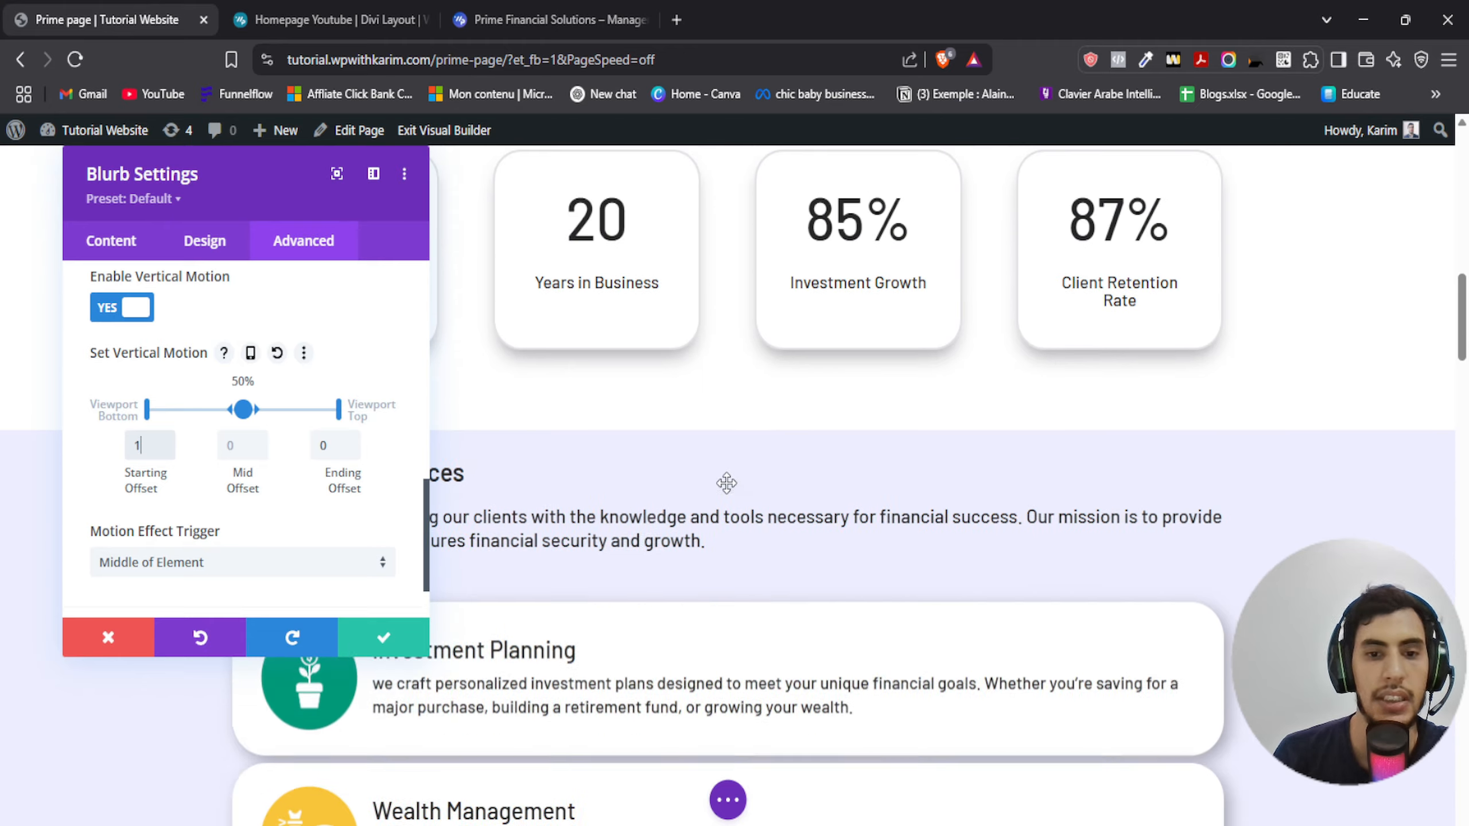
pyautogui.scroll(-2, 723, 486)
pyautogui.scroll(-2, 722, 487)
pyautogui.scroll(3, 722, 487)
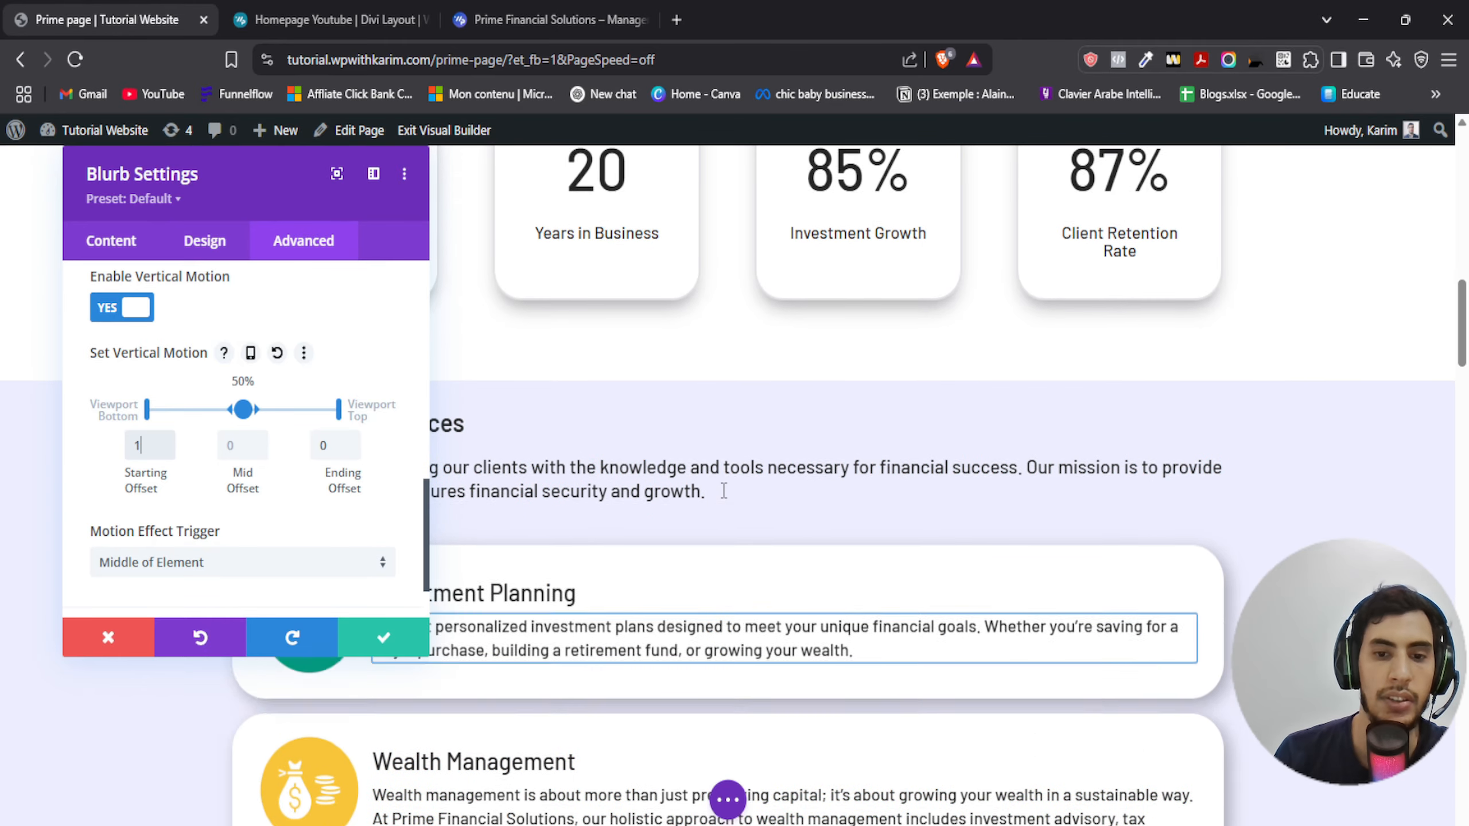
pyautogui.scroll(-3, 723, 489)
pyautogui.scroll(2, 723, 491)
pyautogui.scroll(-2, 720, 491)
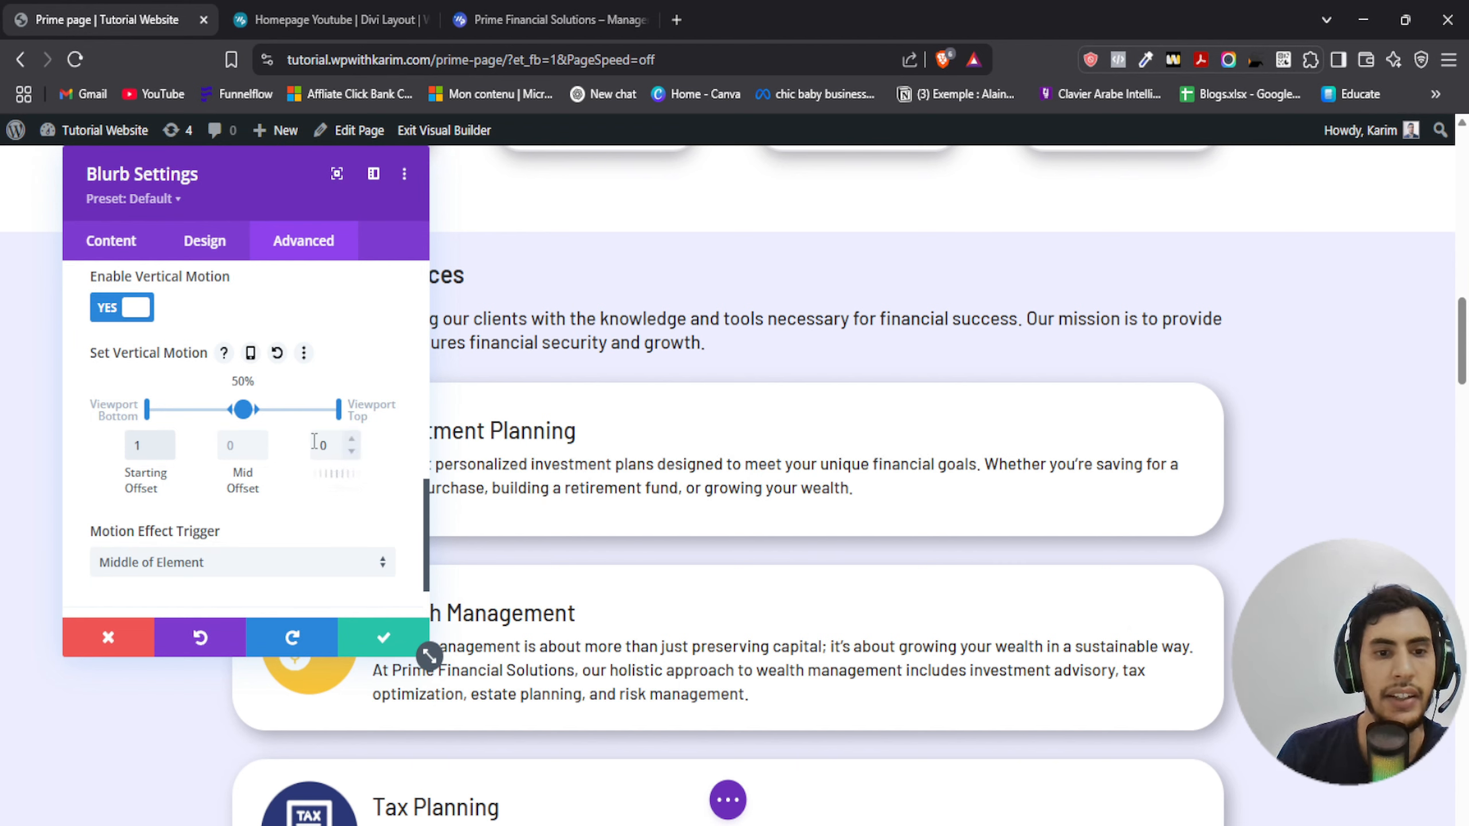
# Set the vertical motion's ending offset to 2 and preview the Investment Planning card's movement on the page
pyautogui.click(315, 444)
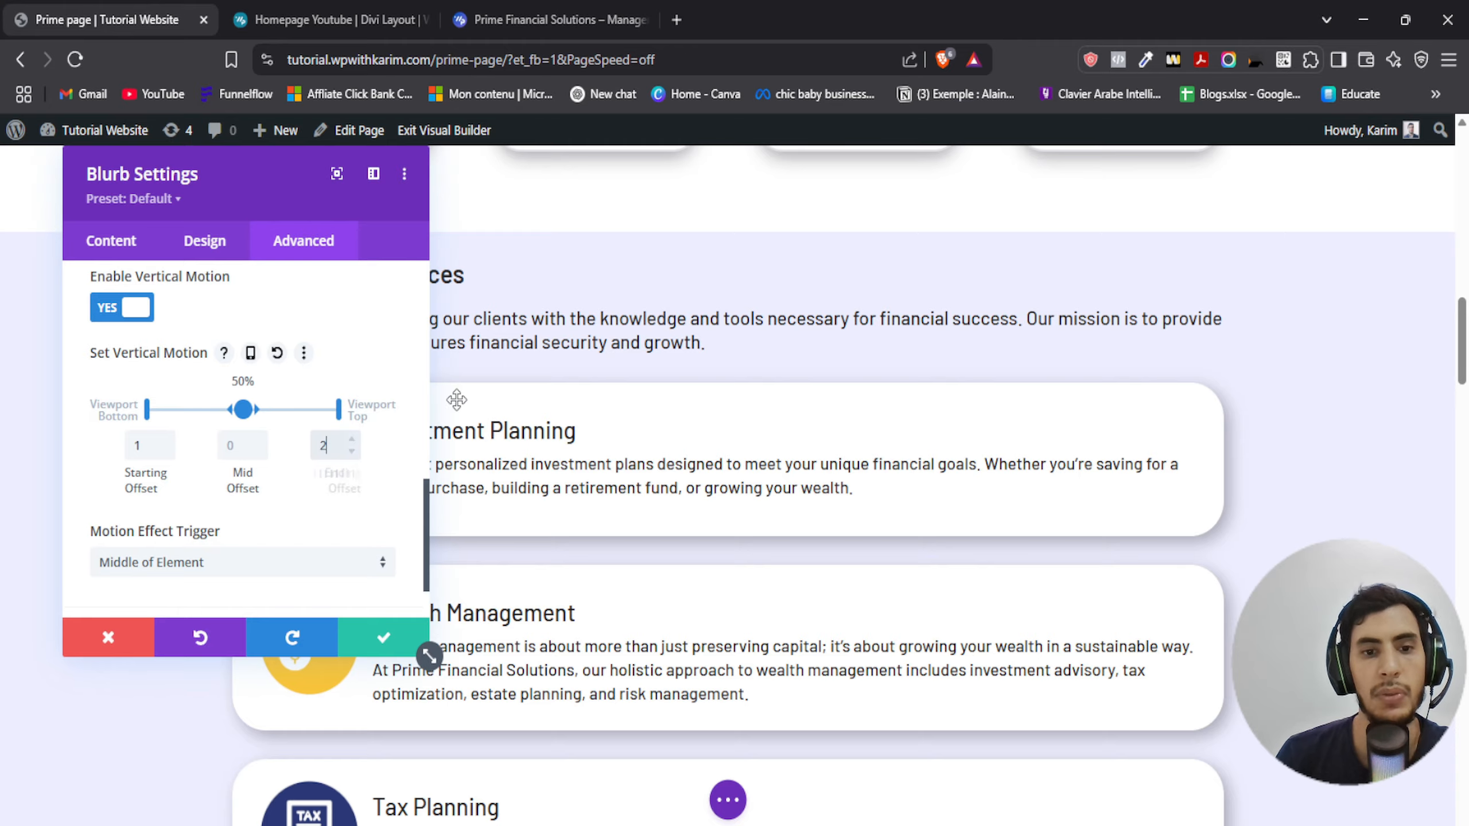
pyautogui.scroll(-2, 456, 399)
pyautogui.scroll(5, 525, 436)
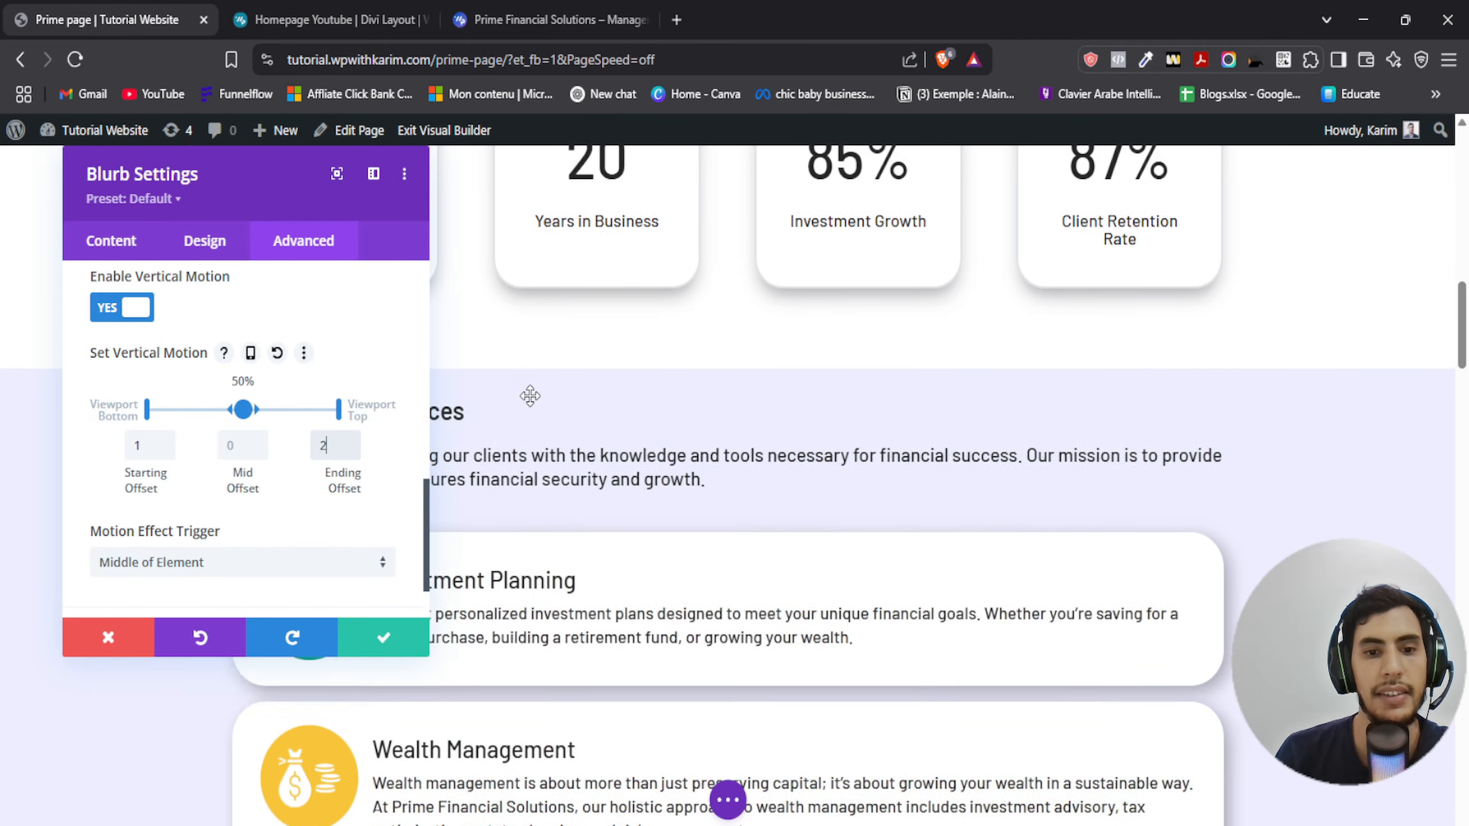
pyautogui.scroll(-1, 530, 396)
pyautogui.scroll(2, 635, 602)
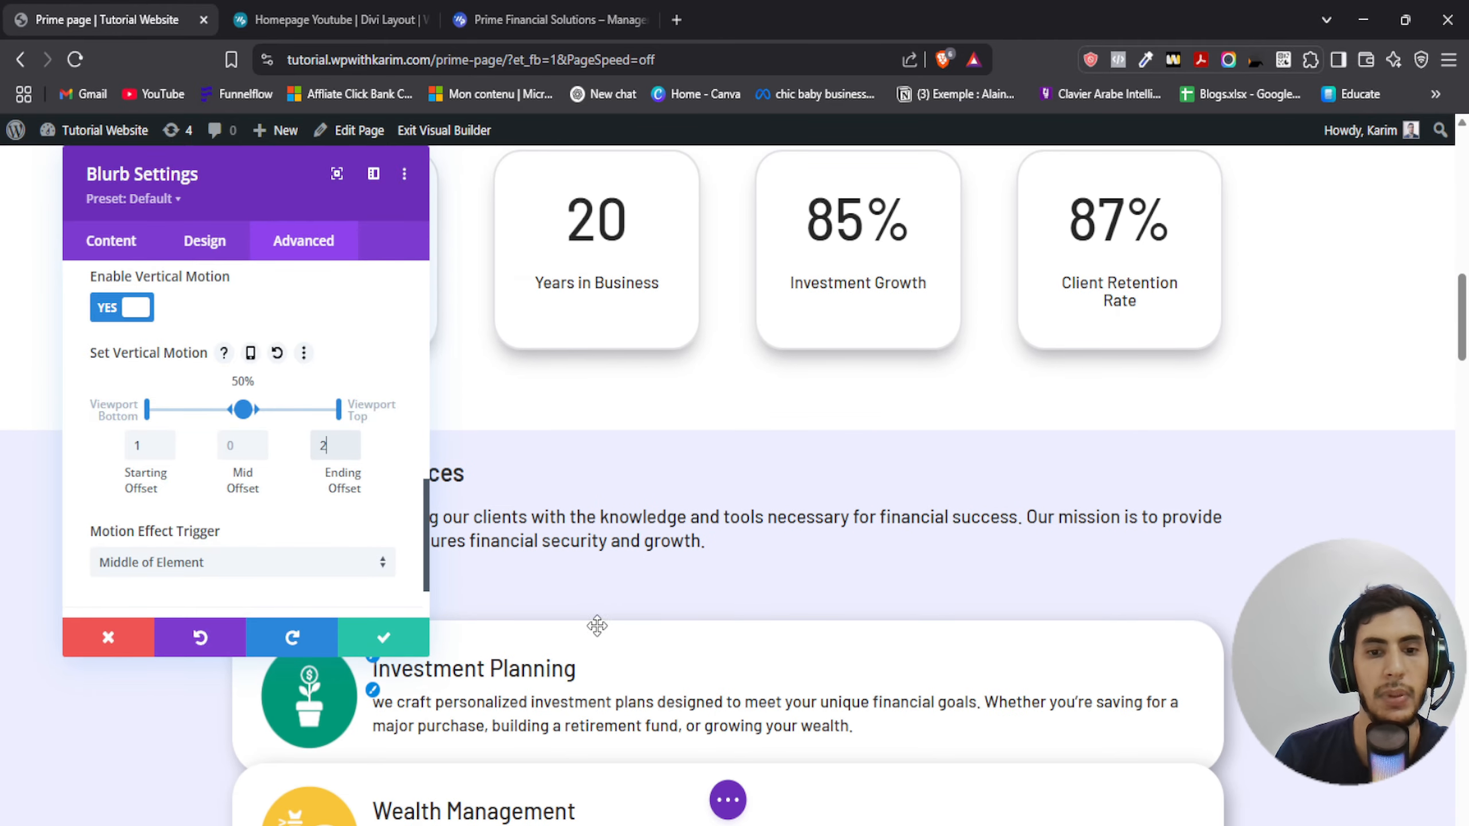
pyautogui.scroll(1, 318, 451)
pyautogui.scroll(-1, 335, 485)
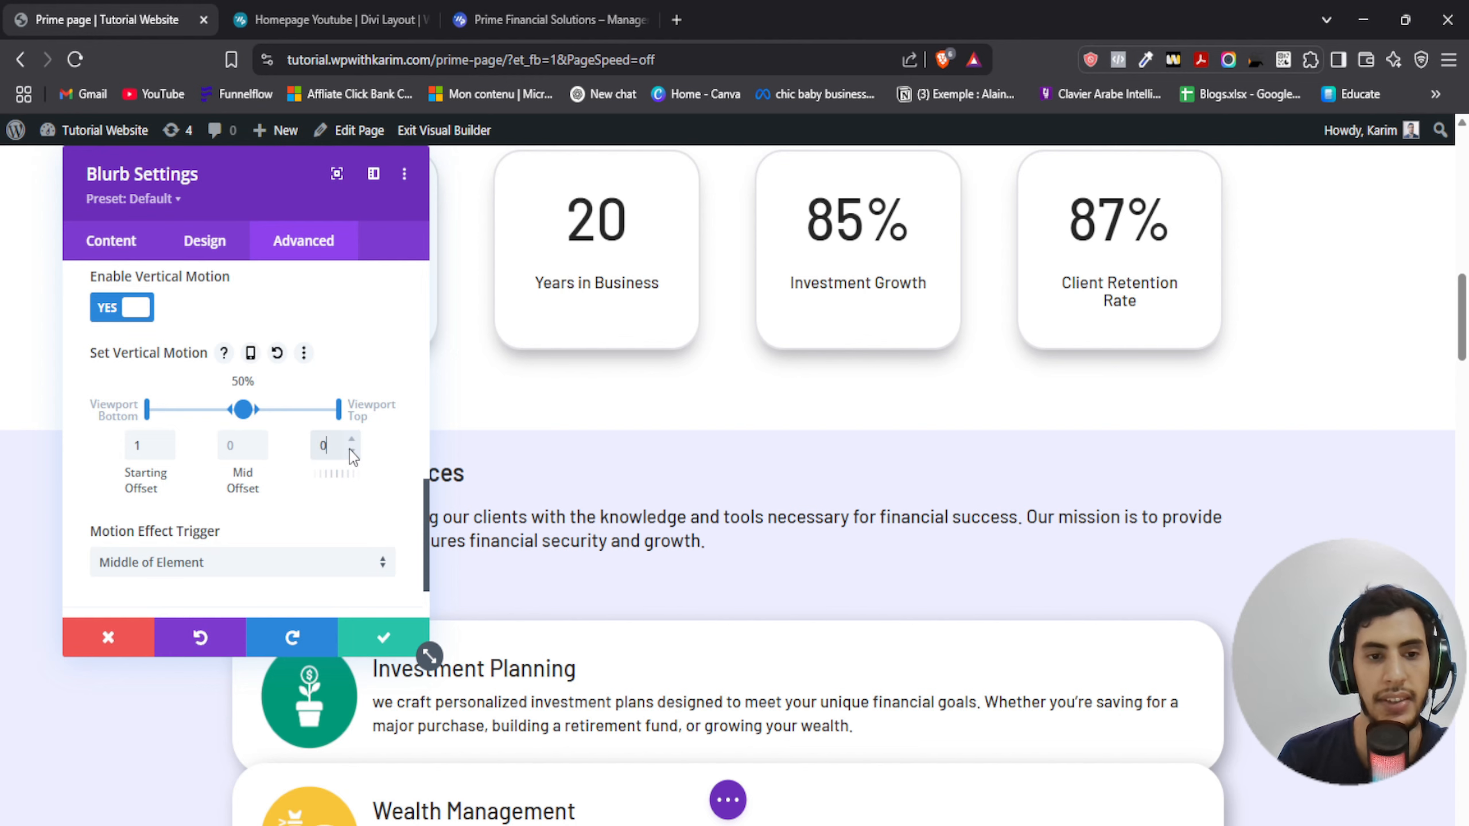
# Return the vertical motion's ending offset to 0, preview the Investment Planning card while scrolling, and save the blurb settings
pyautogui.scroll(-3, 756, 383)
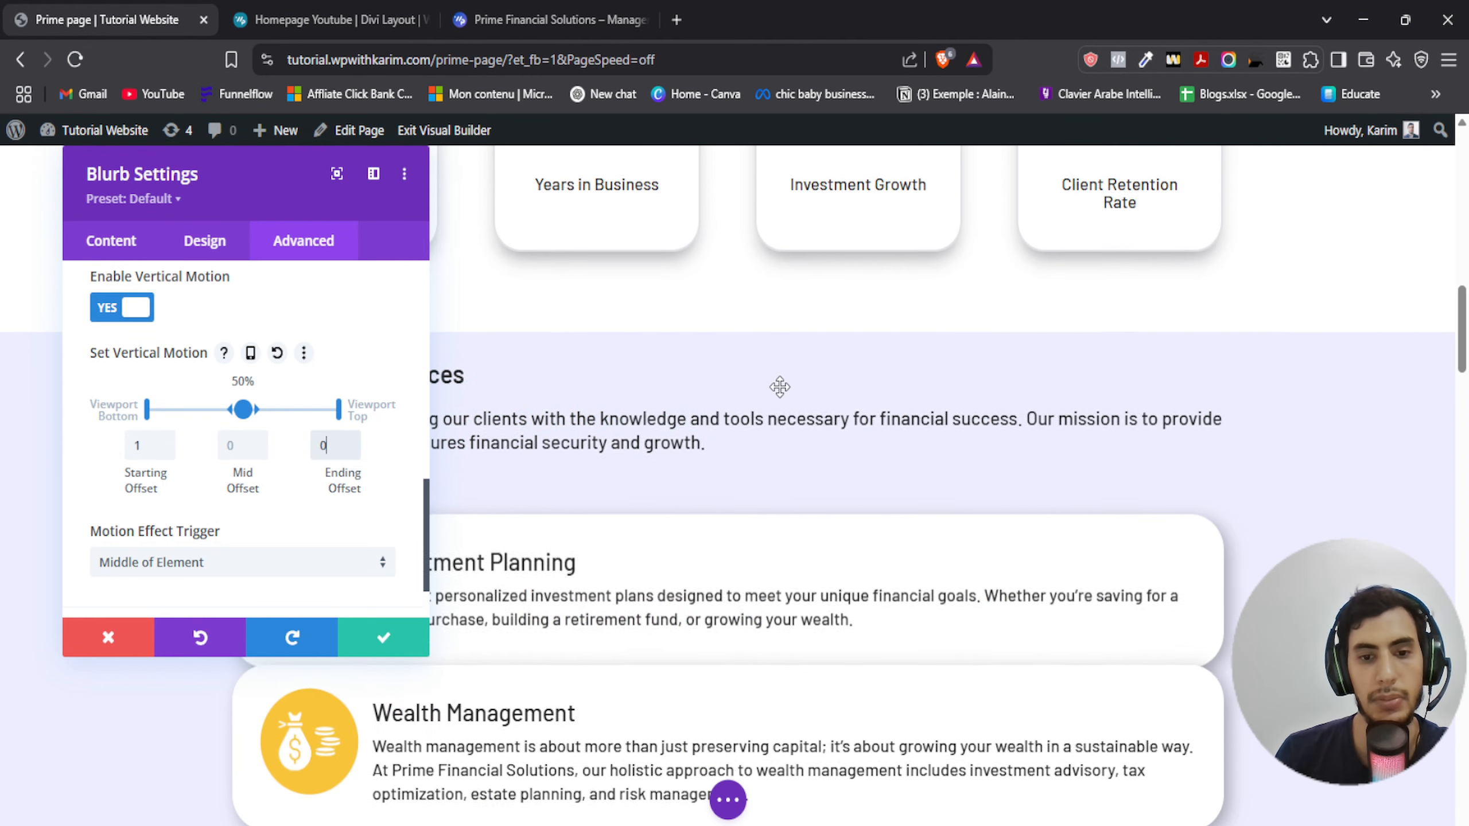
pyautogui.scroll(5, 793, 407)
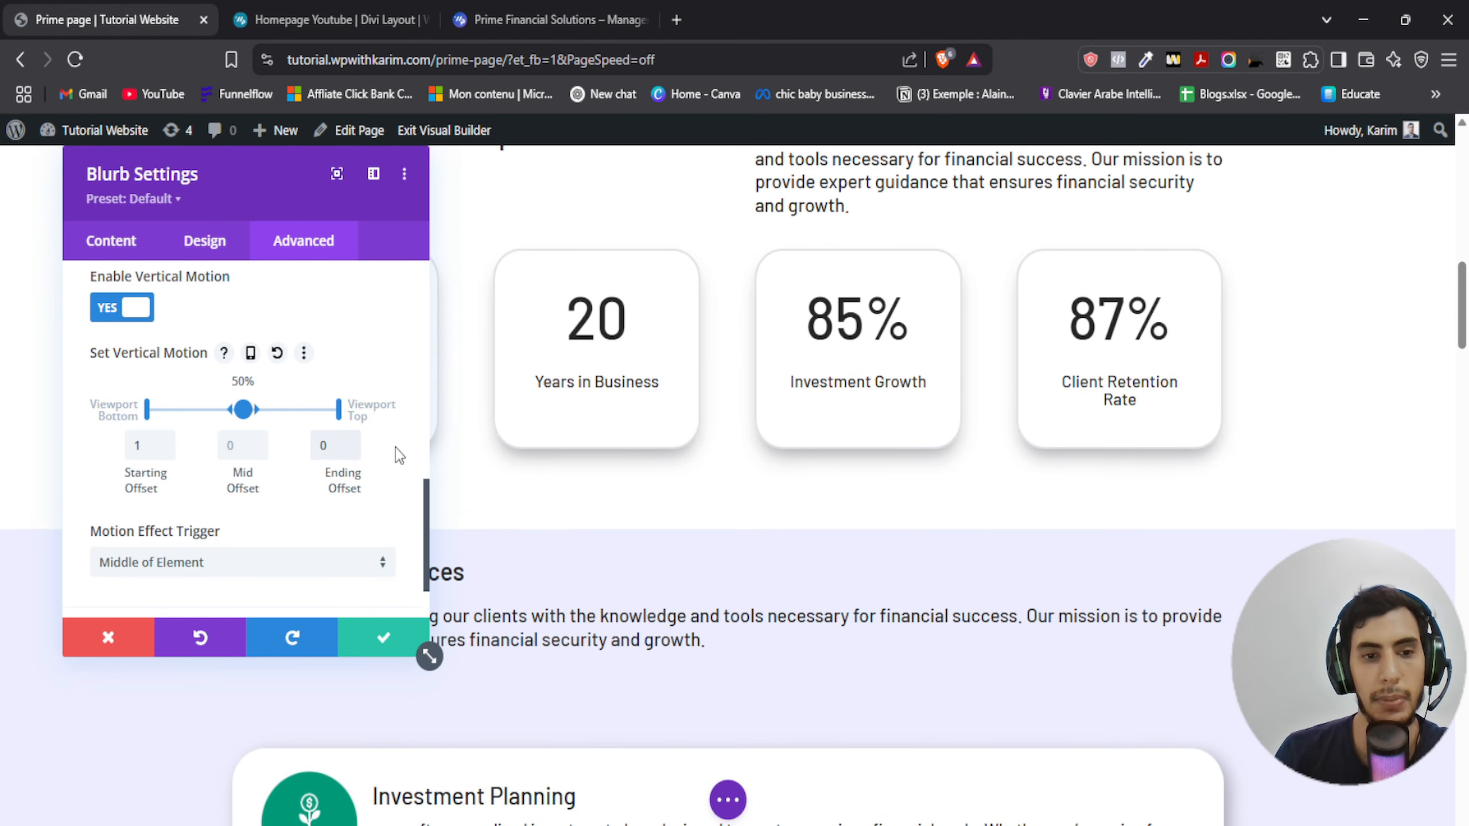
pyautogui.scroll(-5, 671, 405)
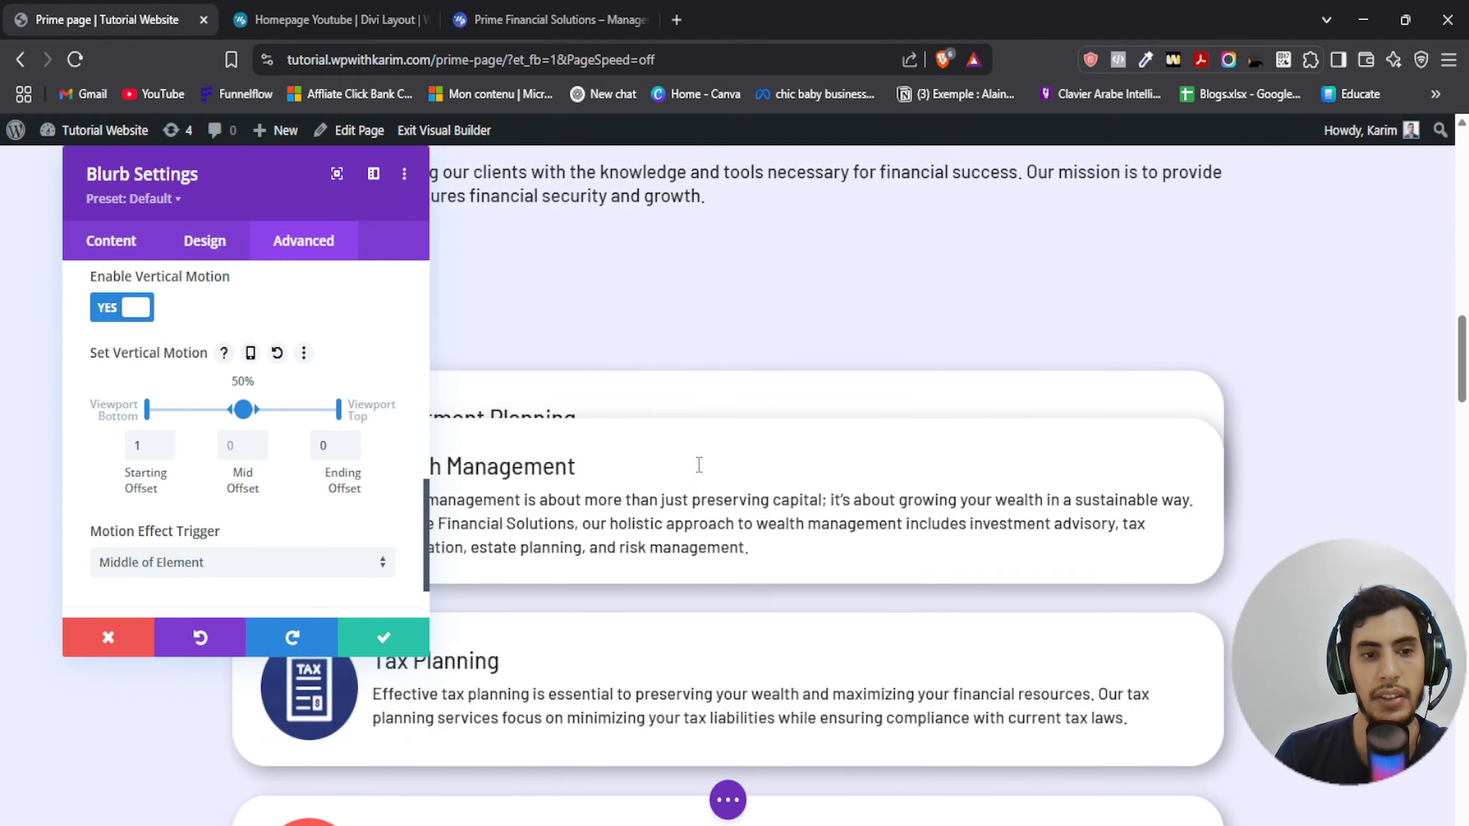
pyautogui.scroll(6, 695, 463)
pyautogui.scroll(-5, 656, 410)
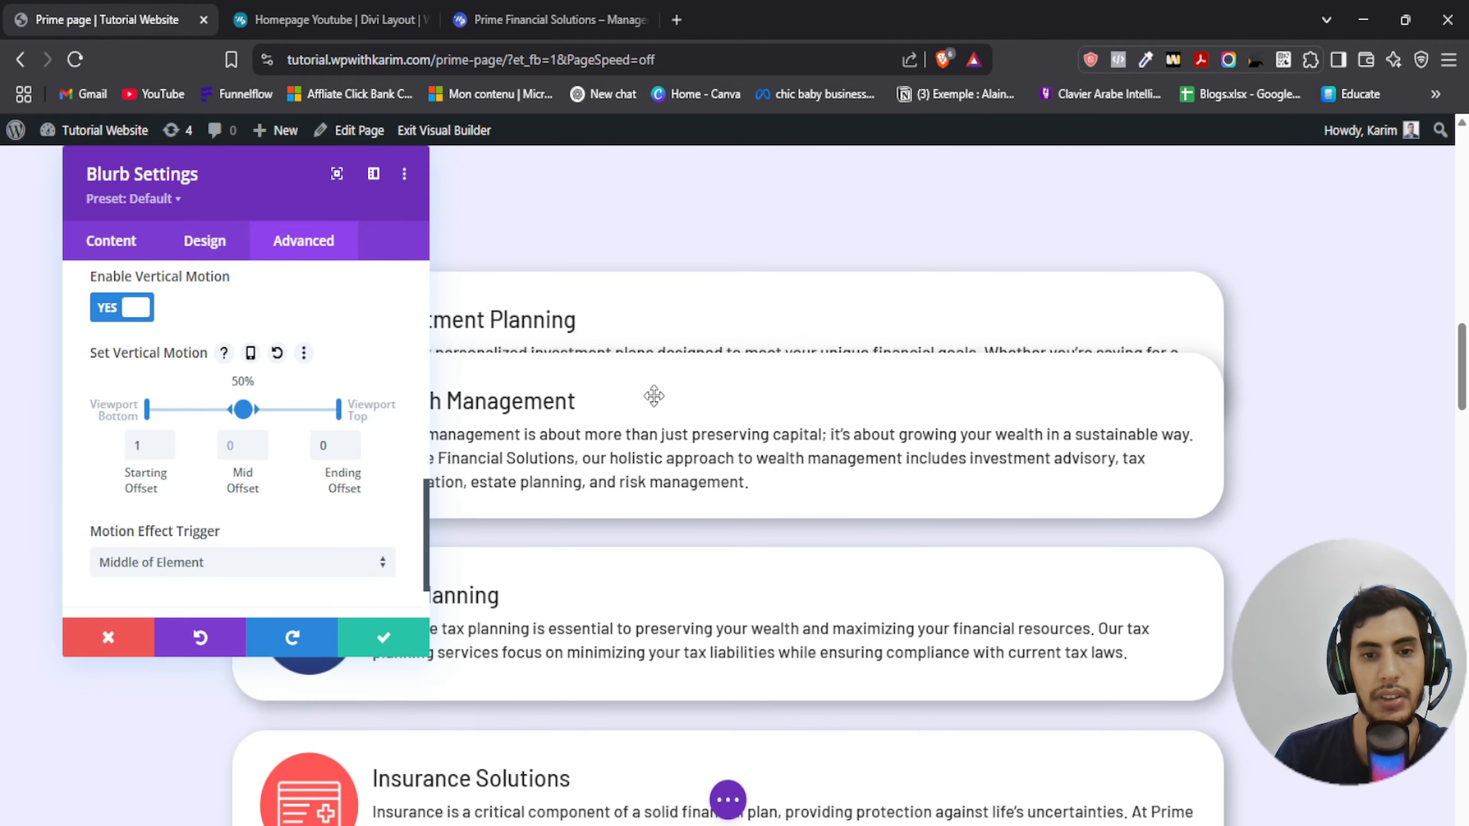
pyautogui.scroll(6, 652, 394)
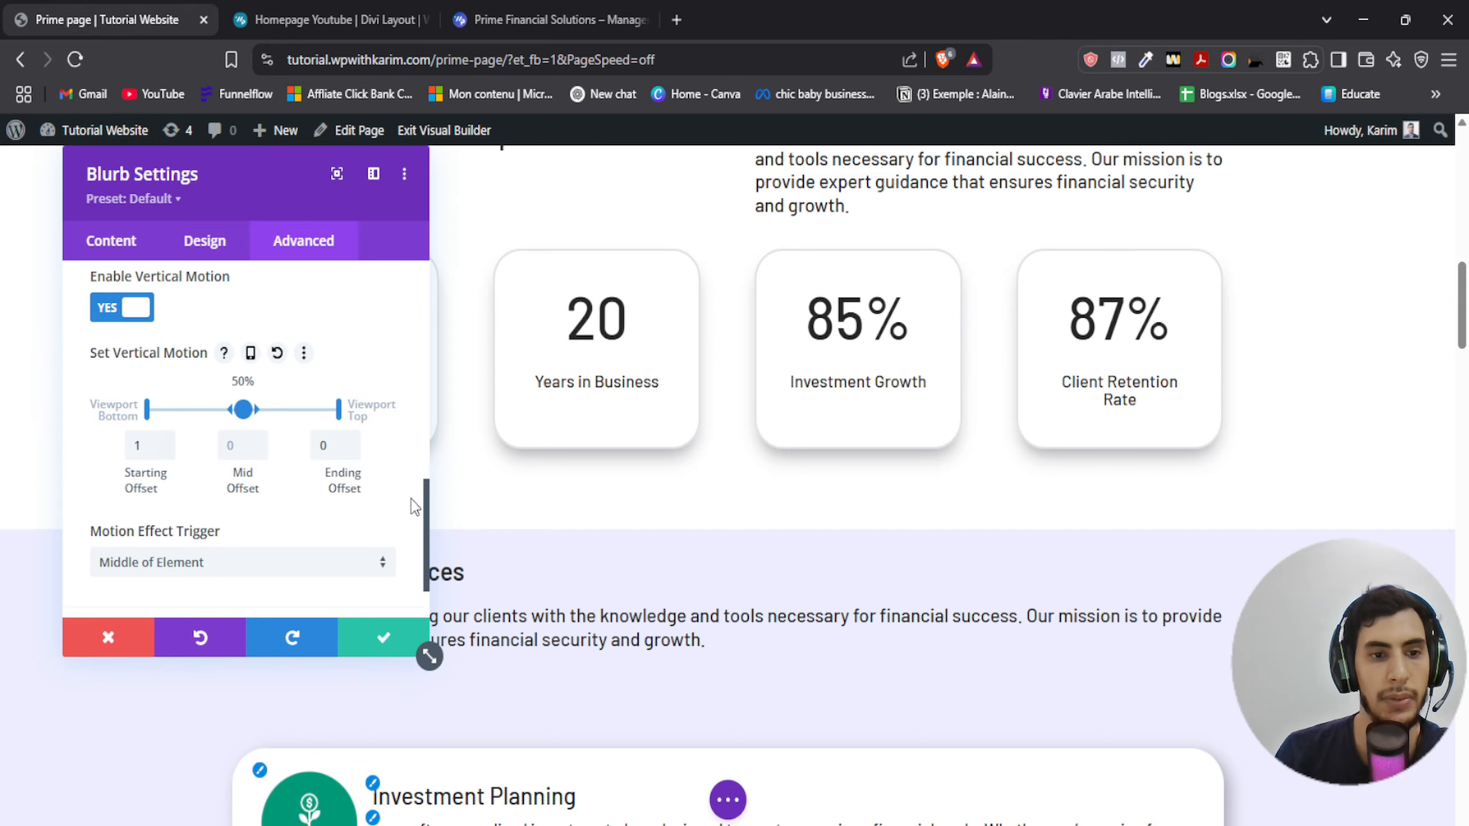
pyautogui.scroll(-3, 415, 507)
pyautogui.scroll(-1, 254, 517)
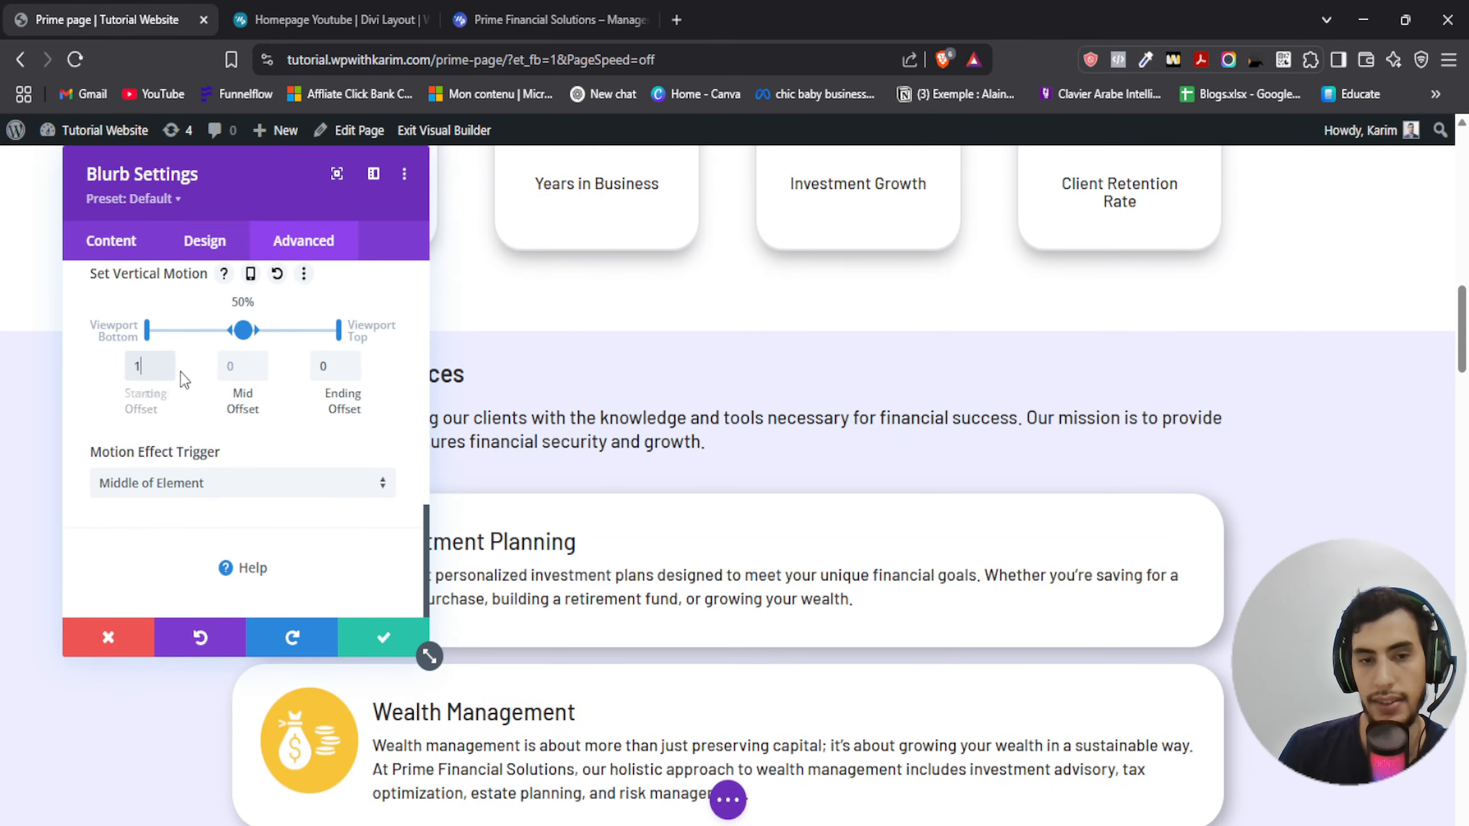
pyautogui.click(377, 635)
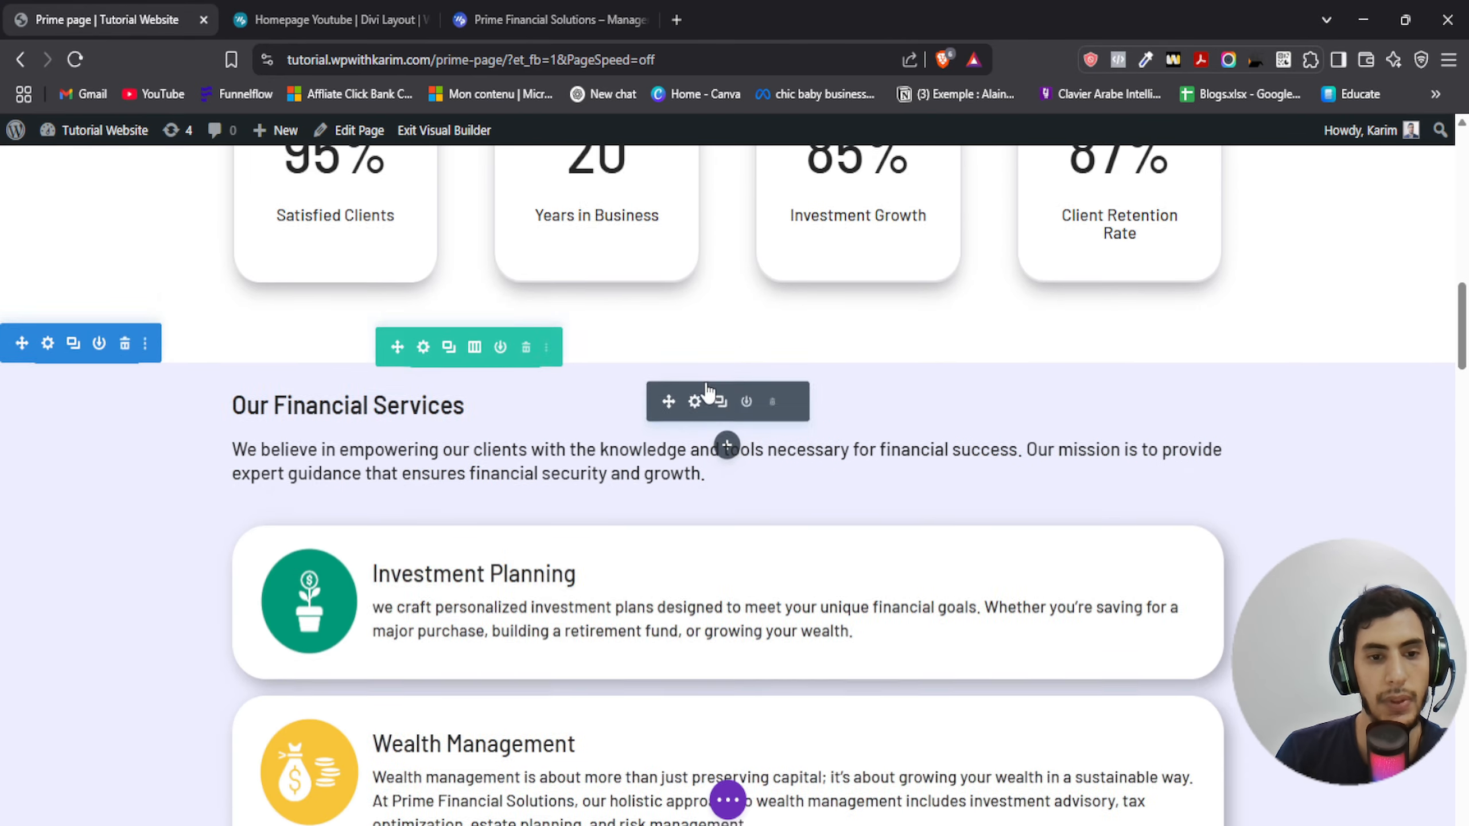
# Preview the saved motion on the page and reopen the Investment Planning blurb's scroll effects
pyautogui.scroll(8, 590, 387)
pyautogui.scroll(-6, 587, 388)
pyautogui.scroll(-10, 585, 387)
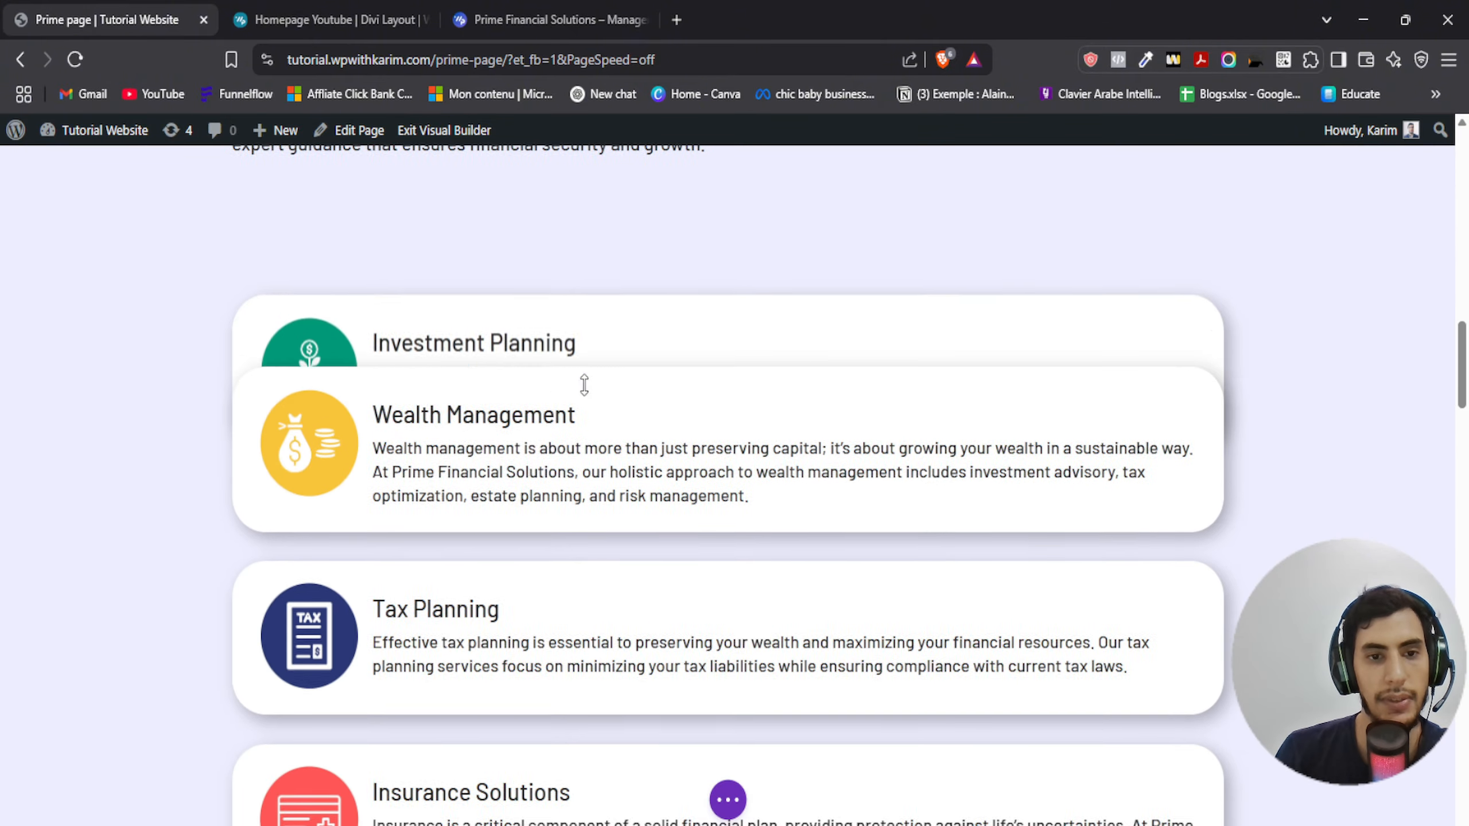
pyautogui.scroll(8, 572, 425)
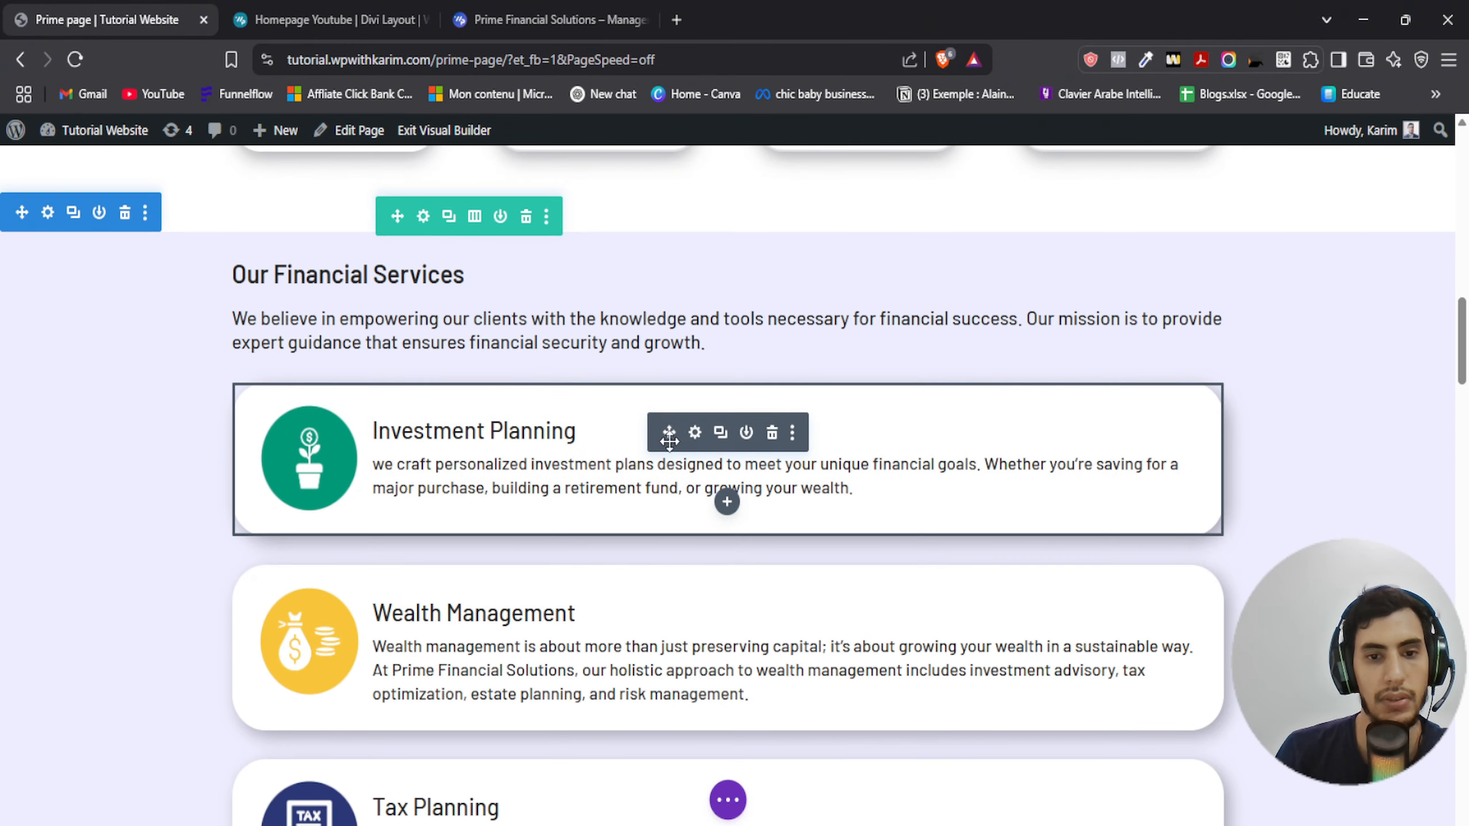
pyautogui.click(694, 434)
pyautogui.click(303, 240)
pyautogui.scroll(-4, 172, 503)
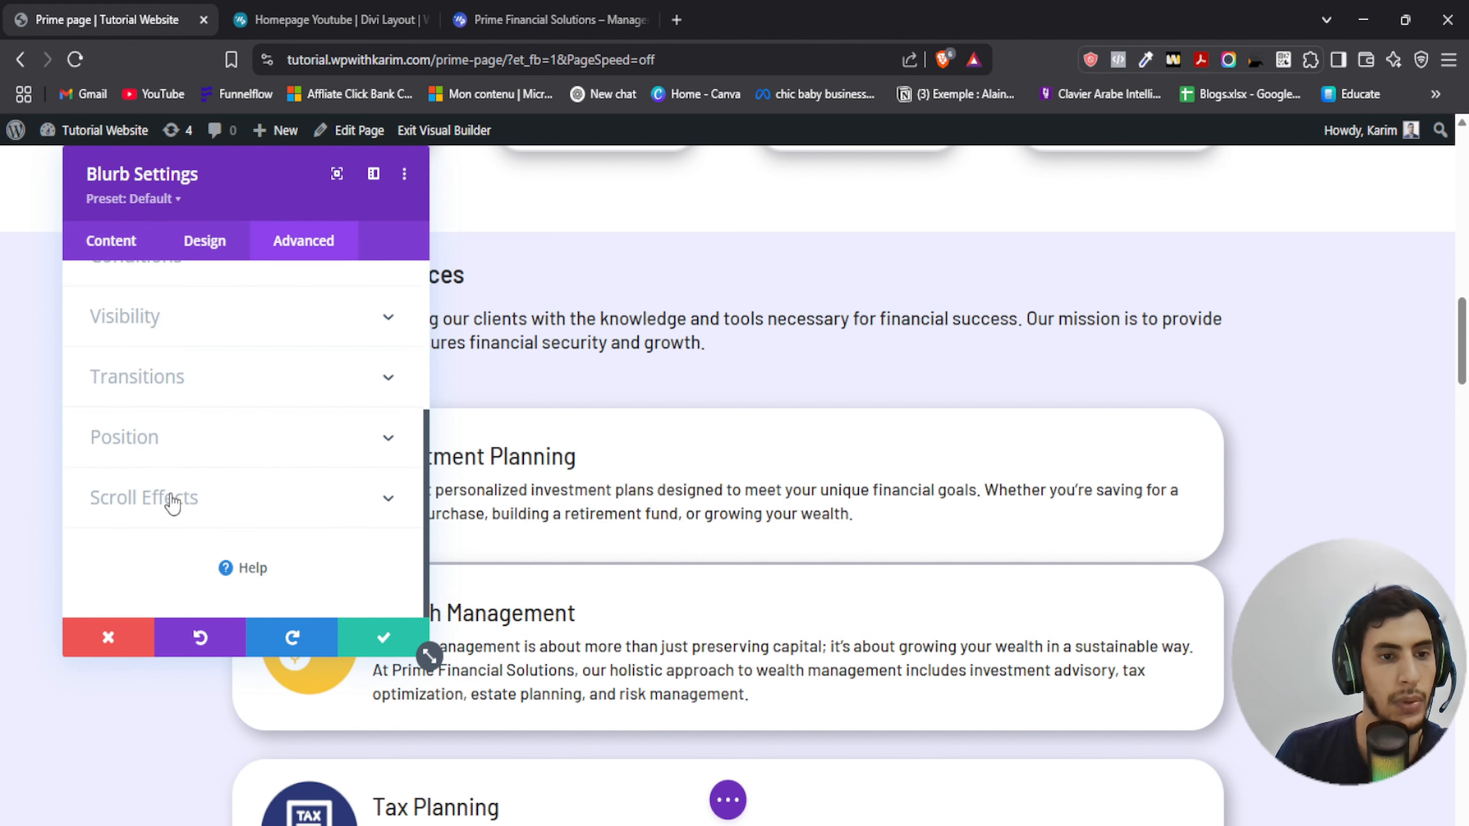
pyautogui.click(160, 509)
pyautogui.scroll(-3, 231, 406)
pyautogui.scroll(1, 173, 417)
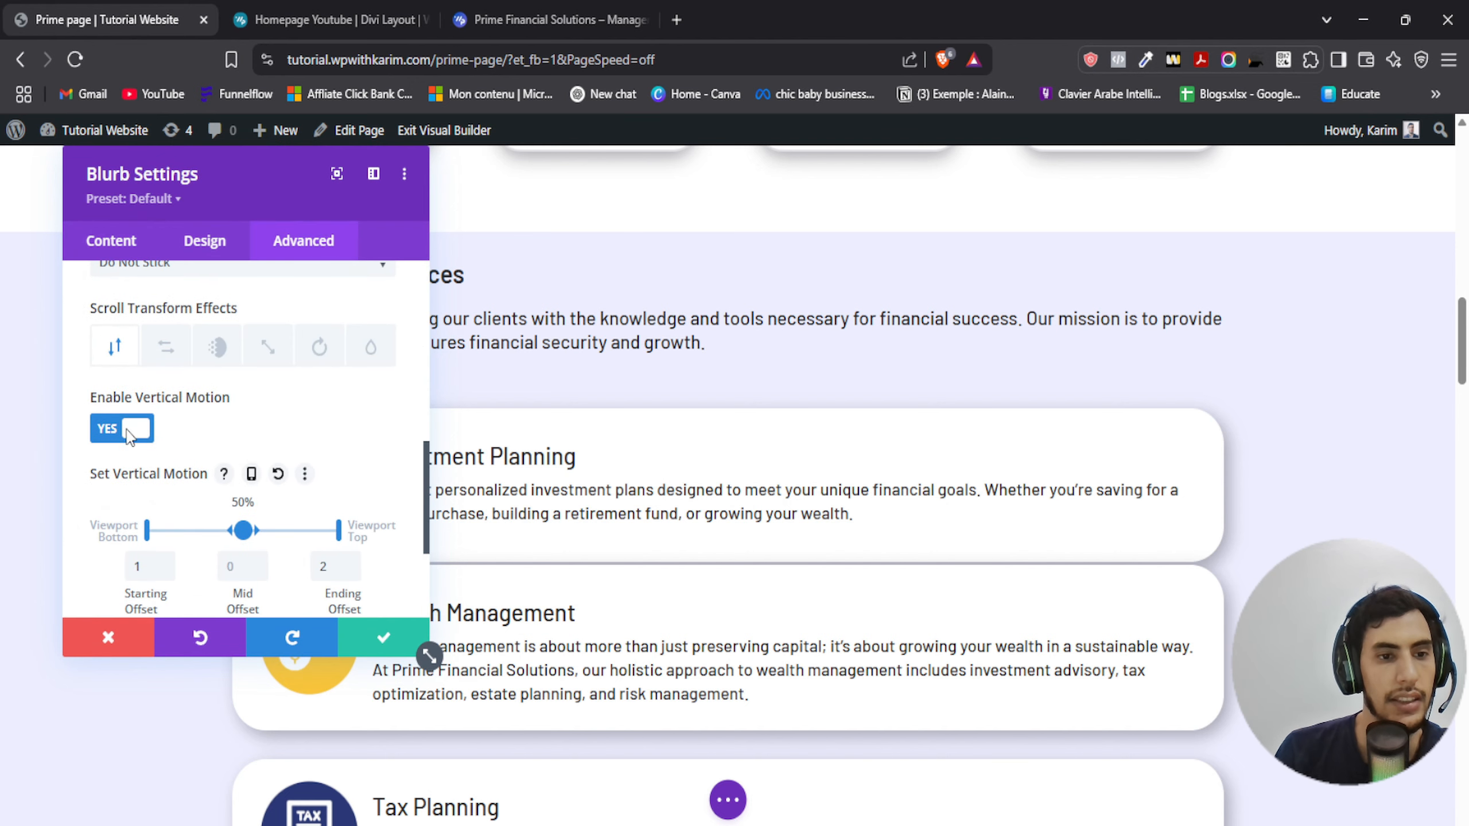
# Switch vertical motion off and on again, set its ending offset to 0, and save the Investment Planning blurb
pyautogui.click(123, 429)
pyautogui.click(122, 429)
pyautogui.scroll(-2, 243, 463)
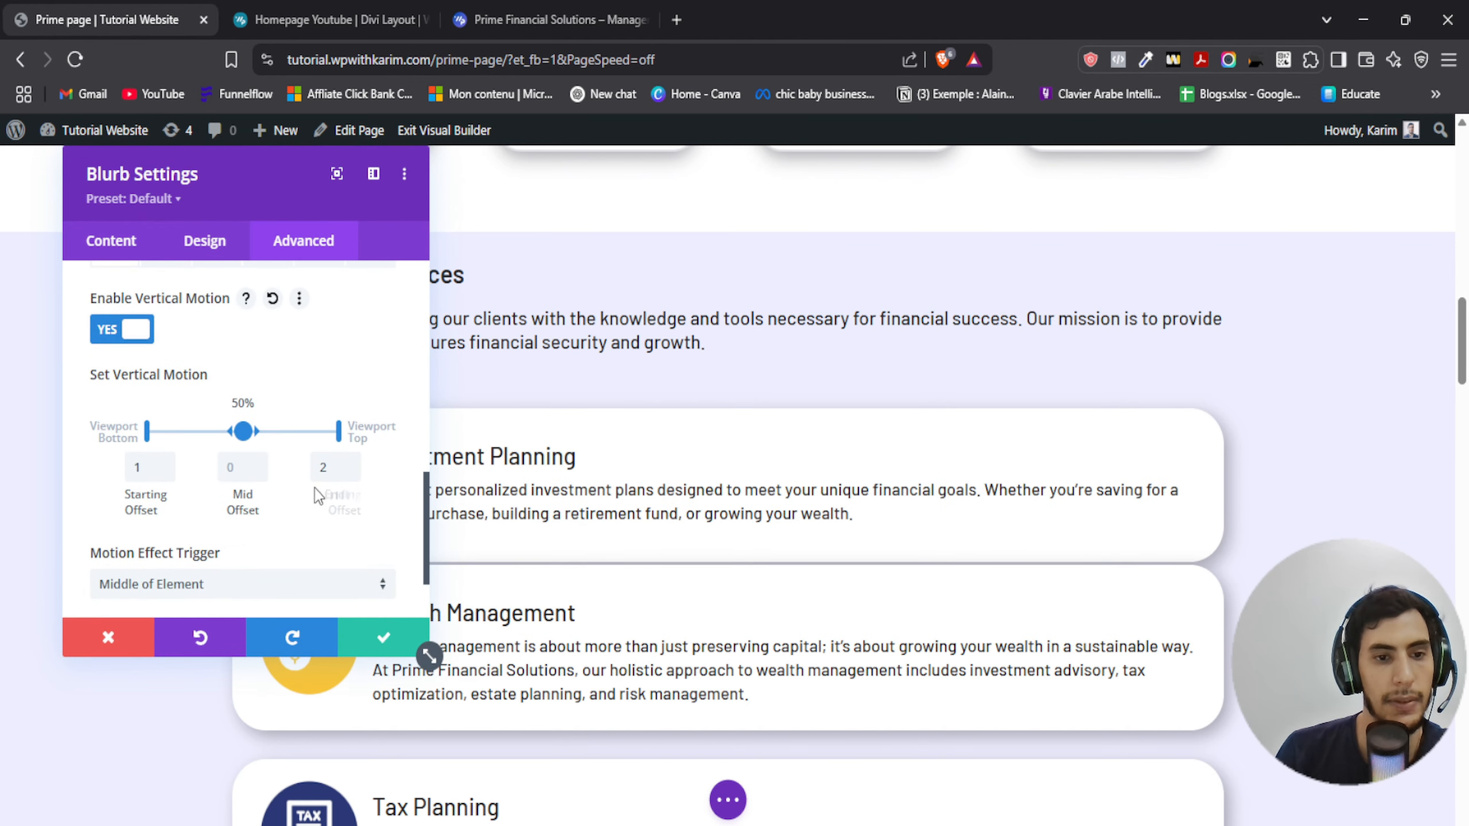
pyautogui.moveTo(318, 468); pyautogui.dragTo(397, 466)
pyautogui.write('0')
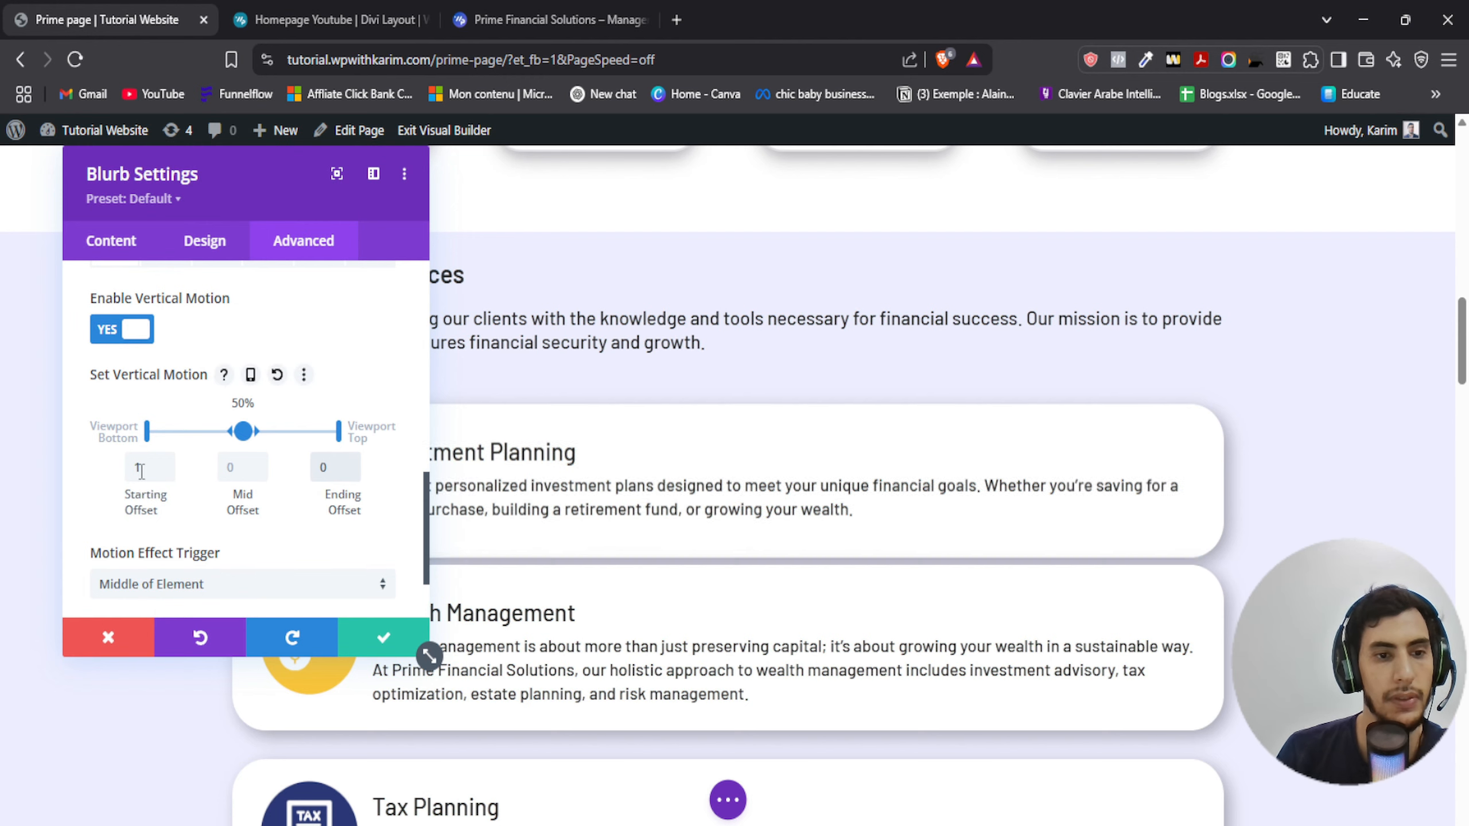
pyautogui.click(373, 636)
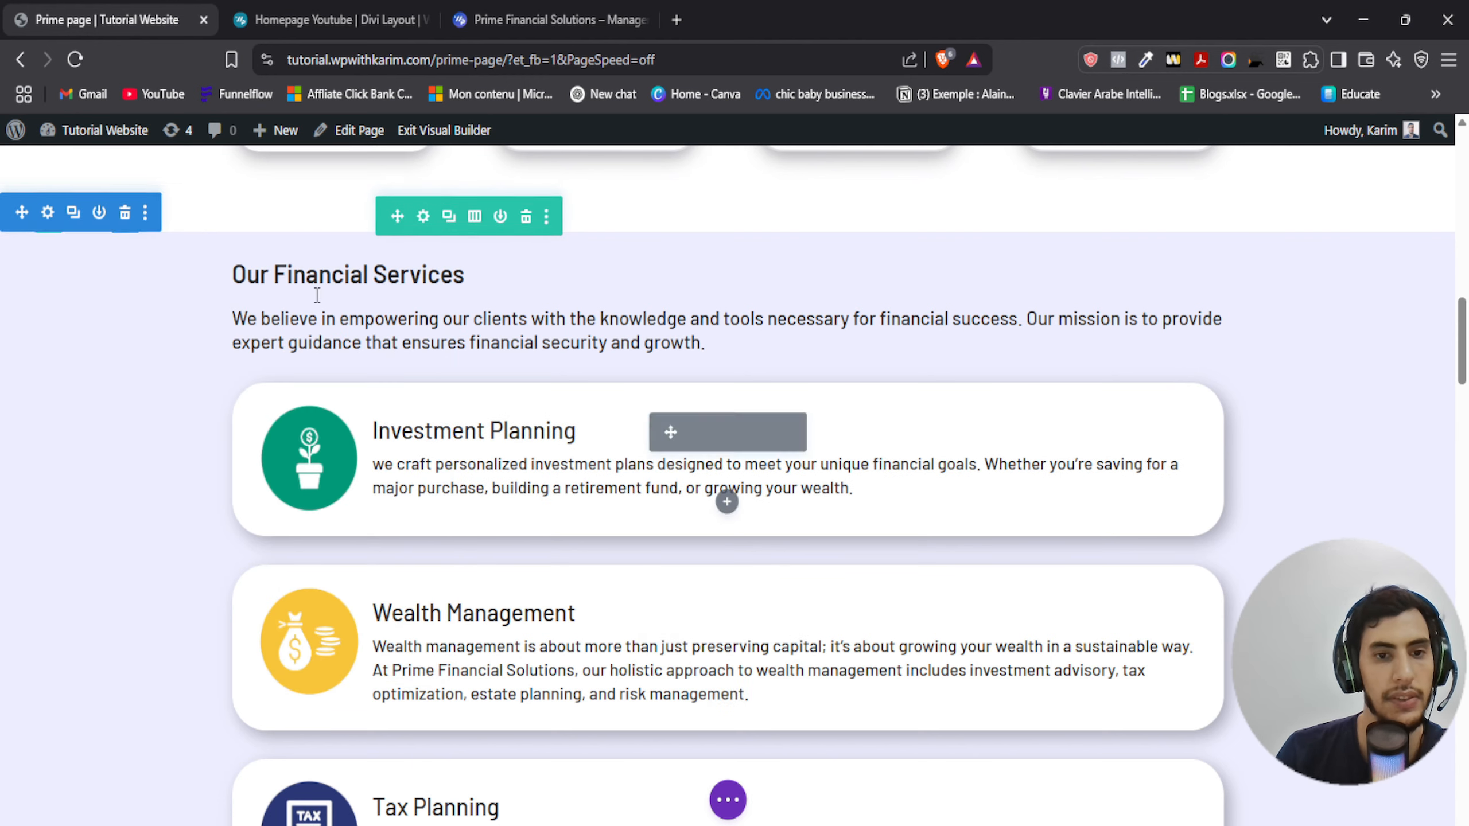
# Preview the Investment Planning card's scroll movement, recheck its vertical motion offsets in the blurb settings, and close them
pyautogui.scroll(-5, 236, 377)
pyautogui.scroll(5, 232, 377)
pyautogui.scroll(-4, 210, 397)
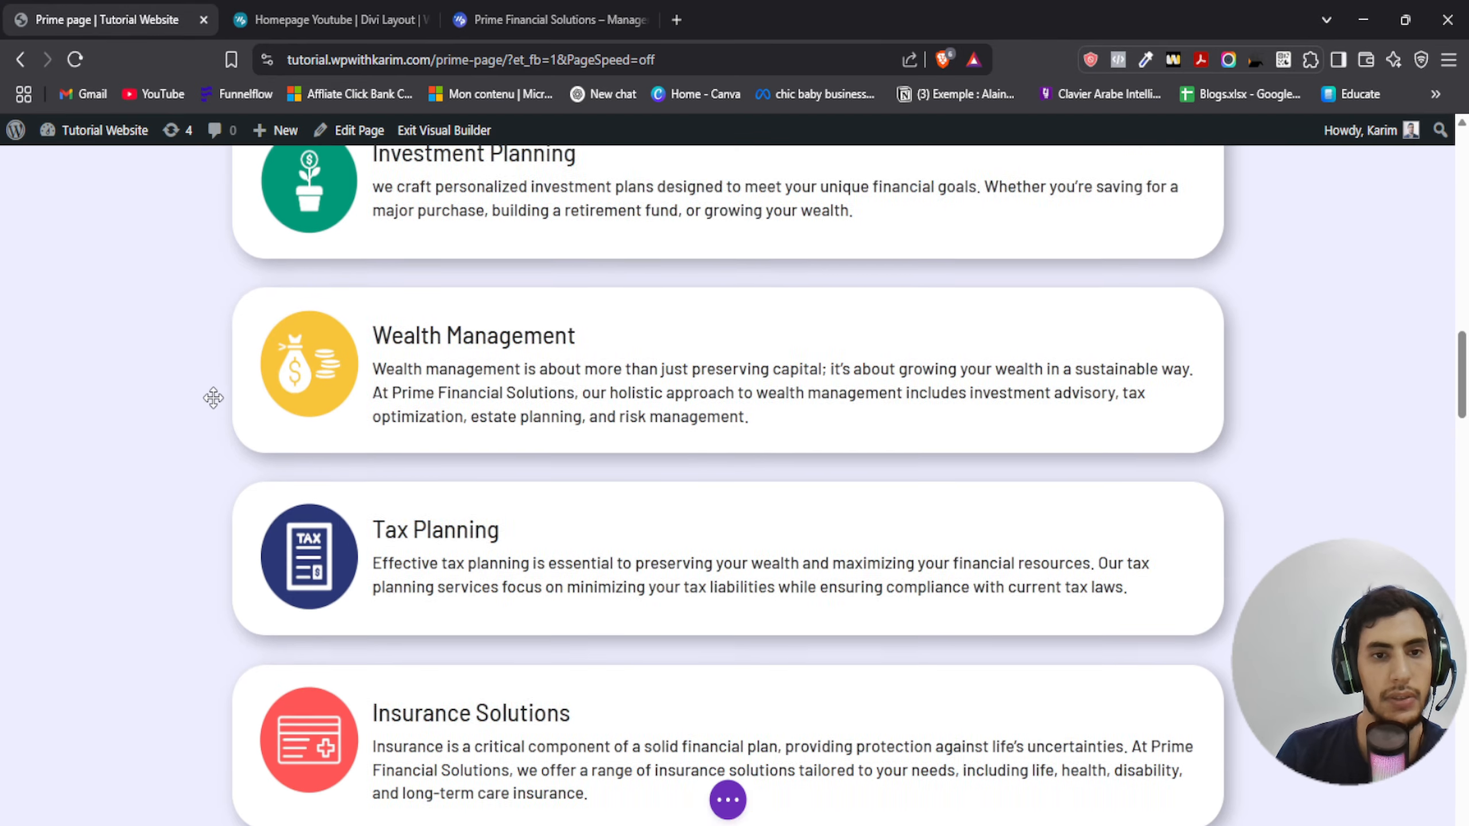
pyautogui.scroll(4, 197, 394)
pyautogui.click(695, 432)
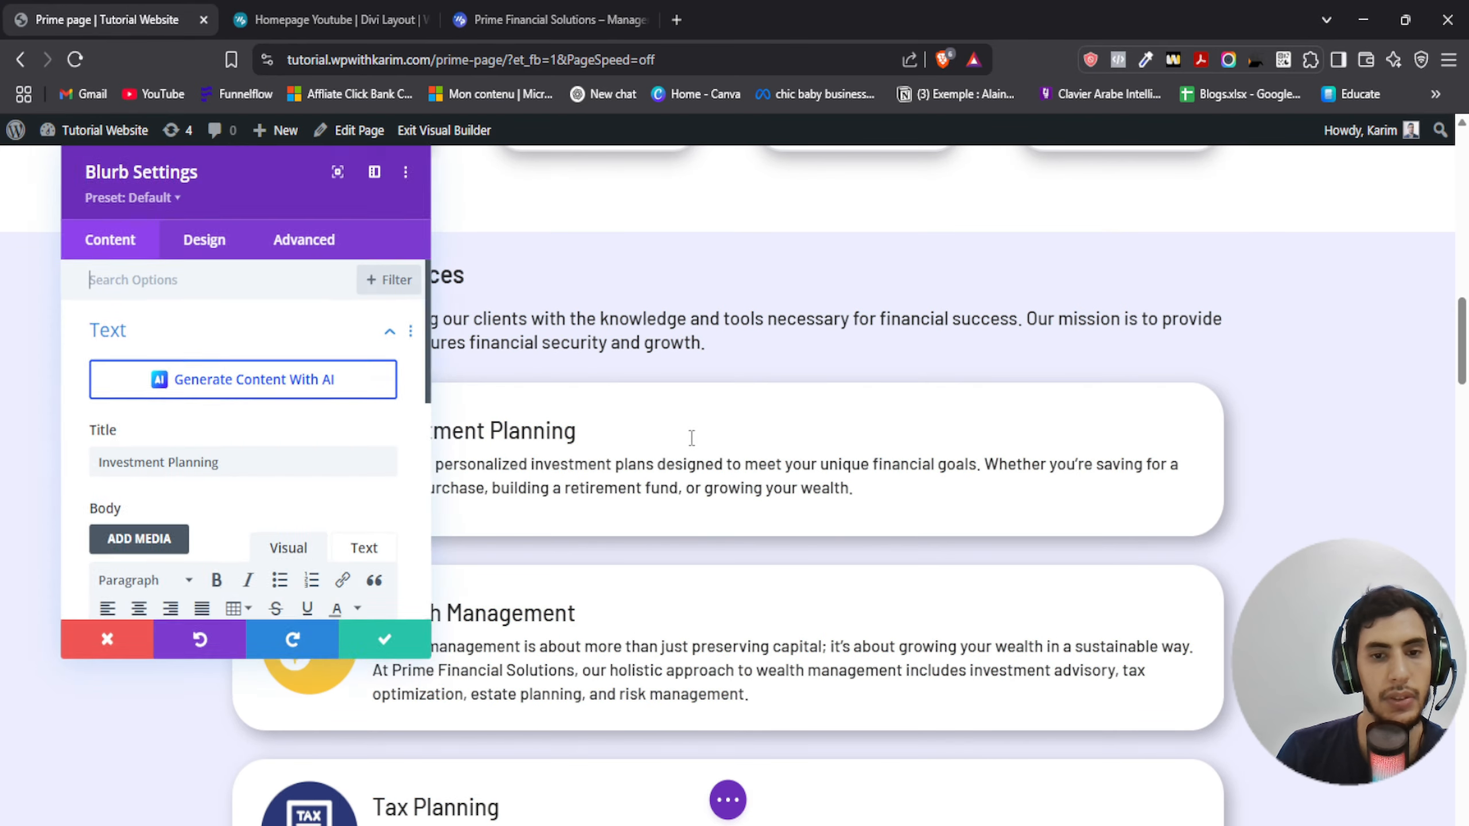
pyautogui.click(282, 239)
pyautogui.scroll(-1, 220, 417)
pyautogui.click(127, 489)
pyautogui.scroll(-3, 116, 457)
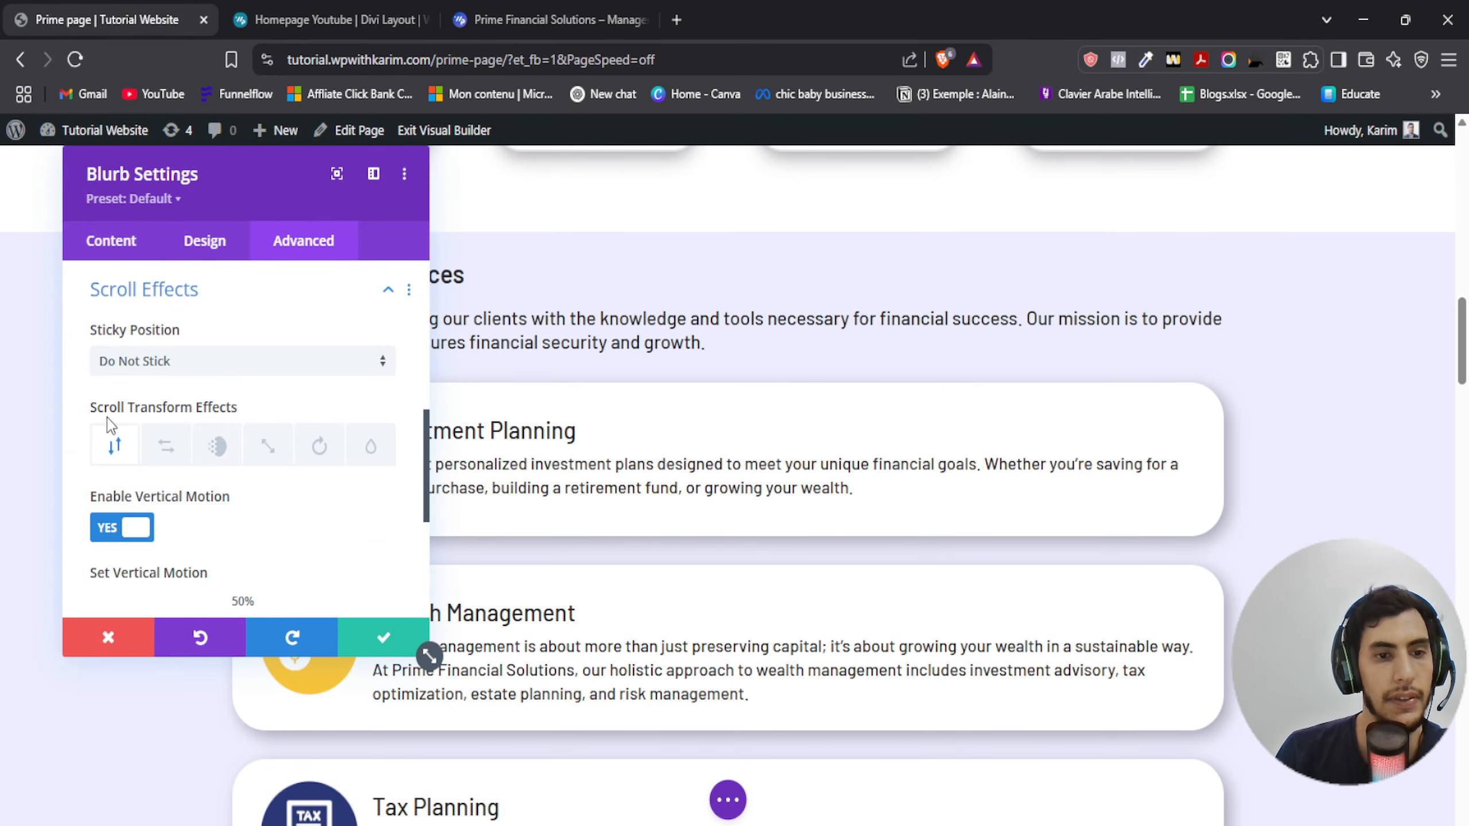
pyautogui.scroll(-3, 173, 428)
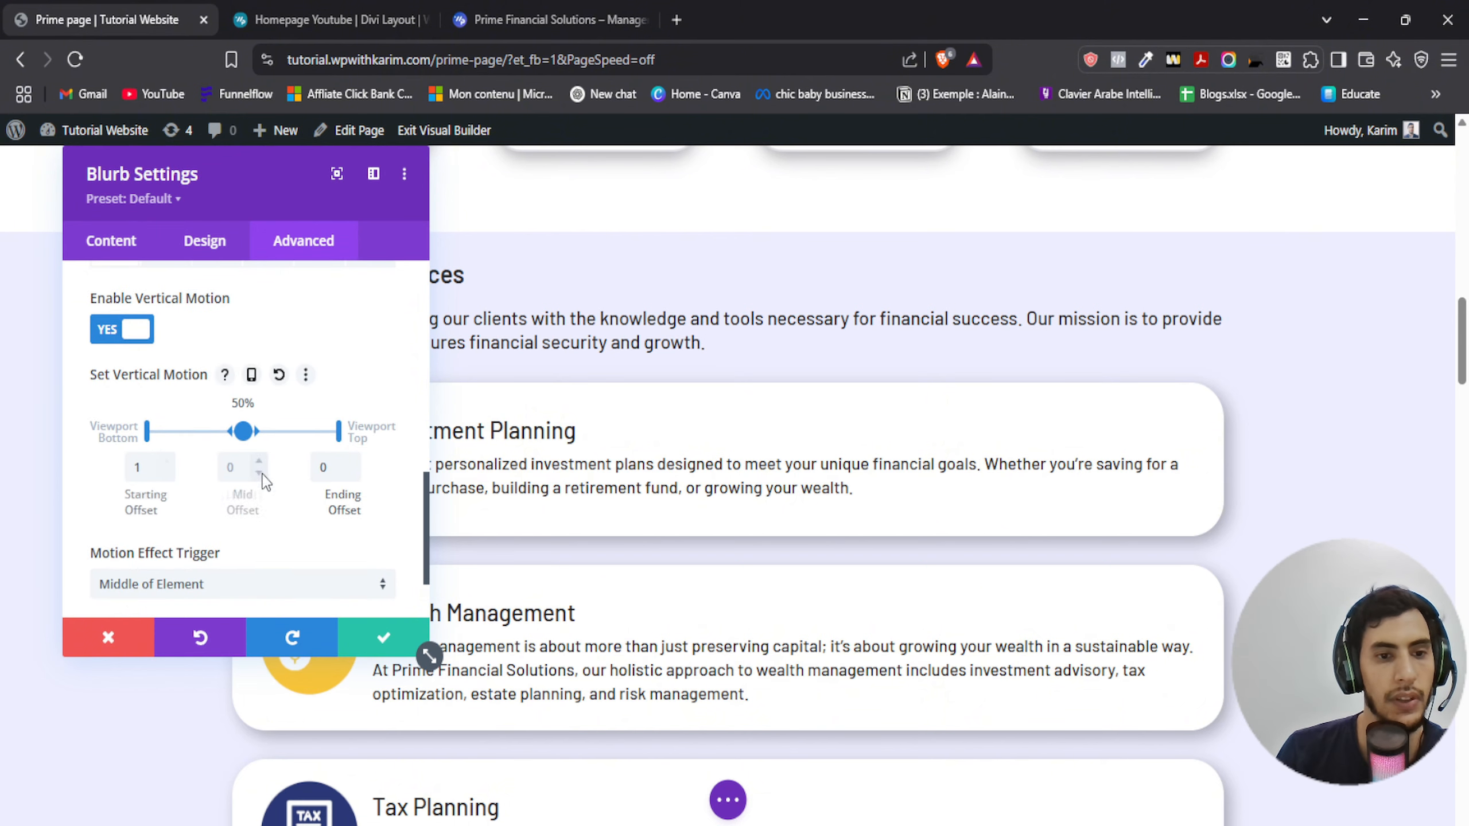
pyautogui.click(385, 639)
# Enable vertical motion in the Wealth Management blurb's scroll effects and save the blurb settings
pyautogui.scroll(-3, 568, 501)
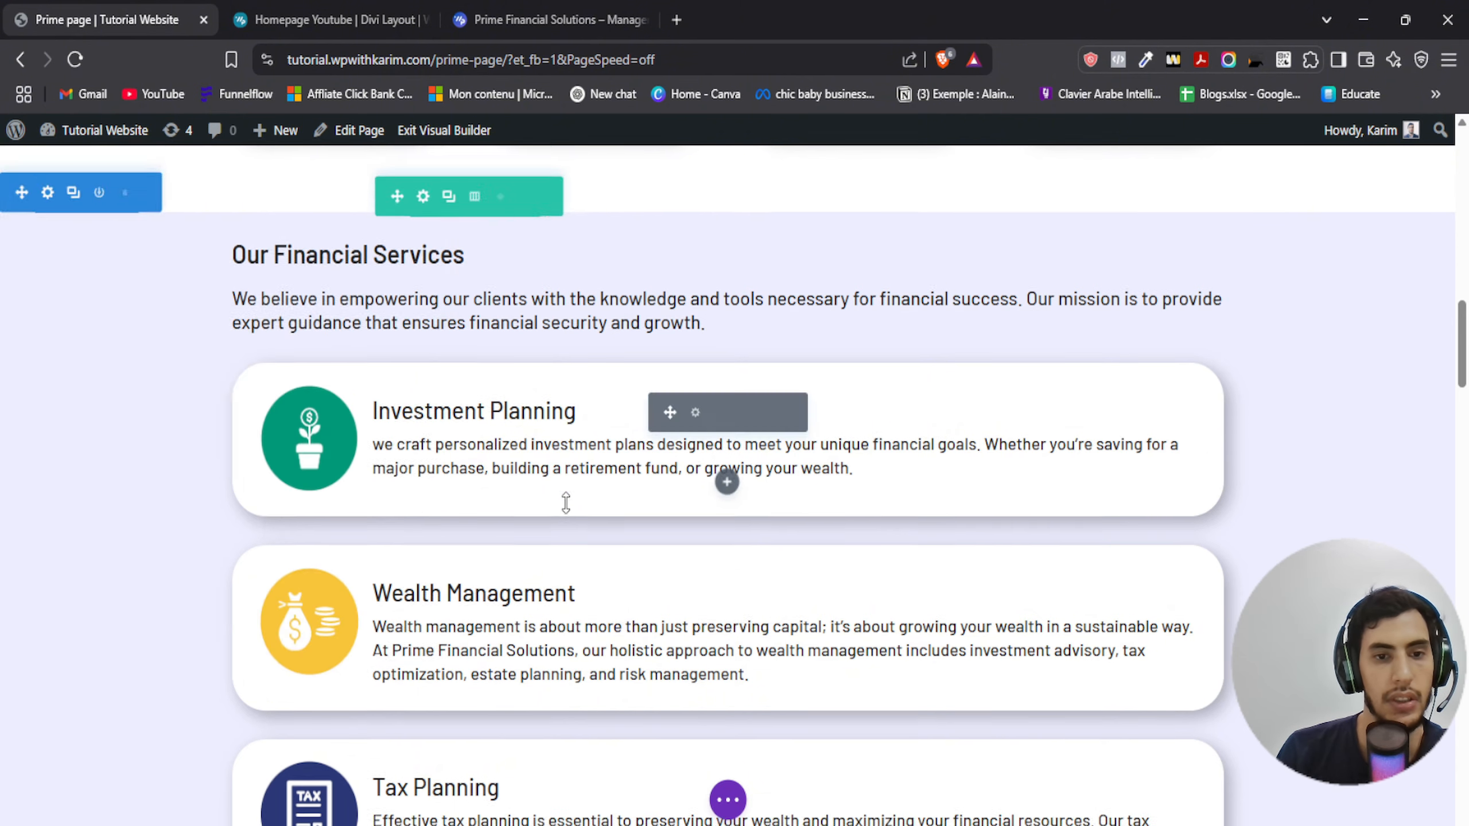
pyautogui.click(698, 424)
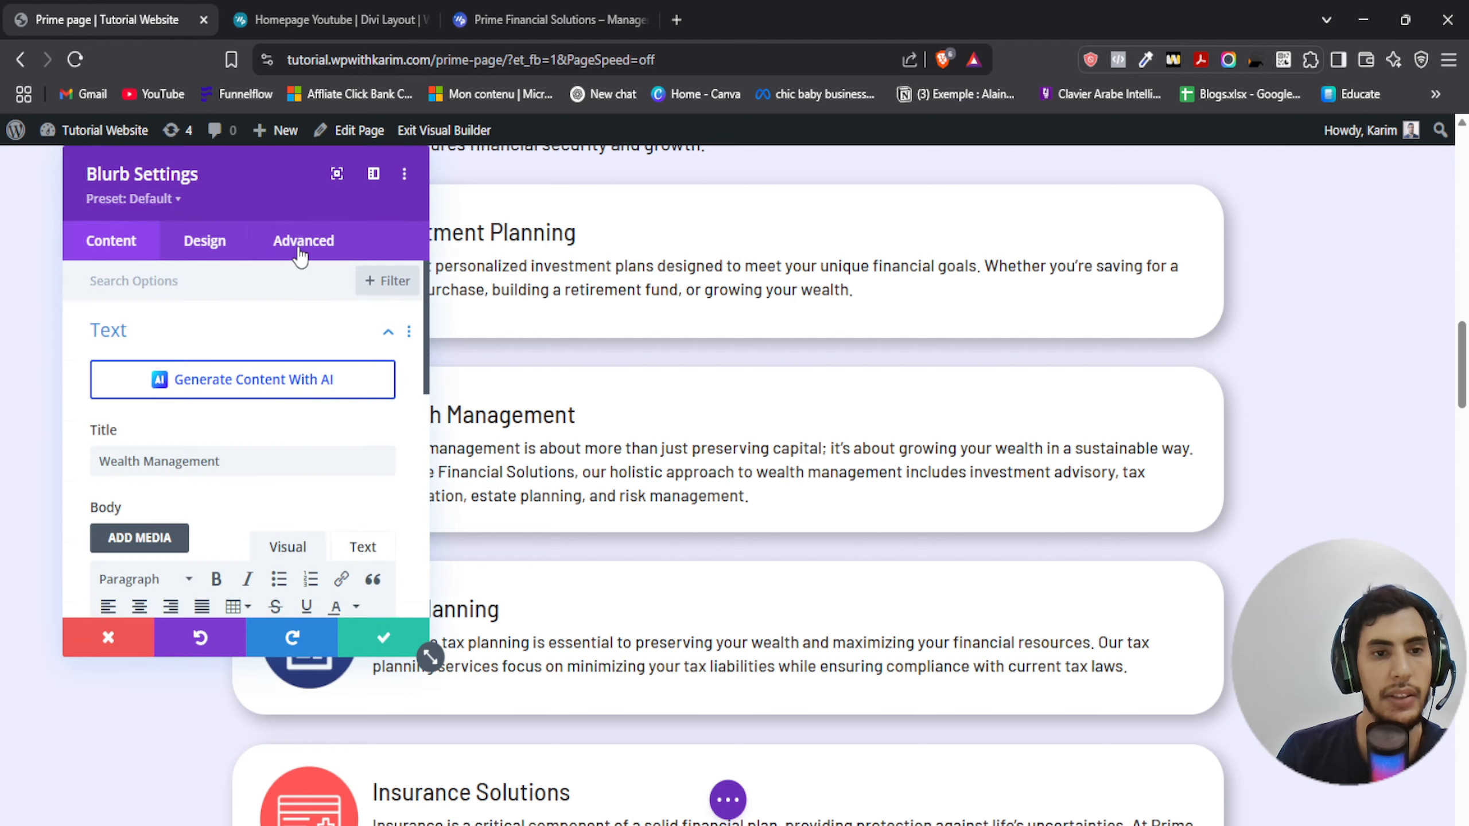
pyautogui.click(304, 241)
pyautogui.scroll(-4, 206, 463)
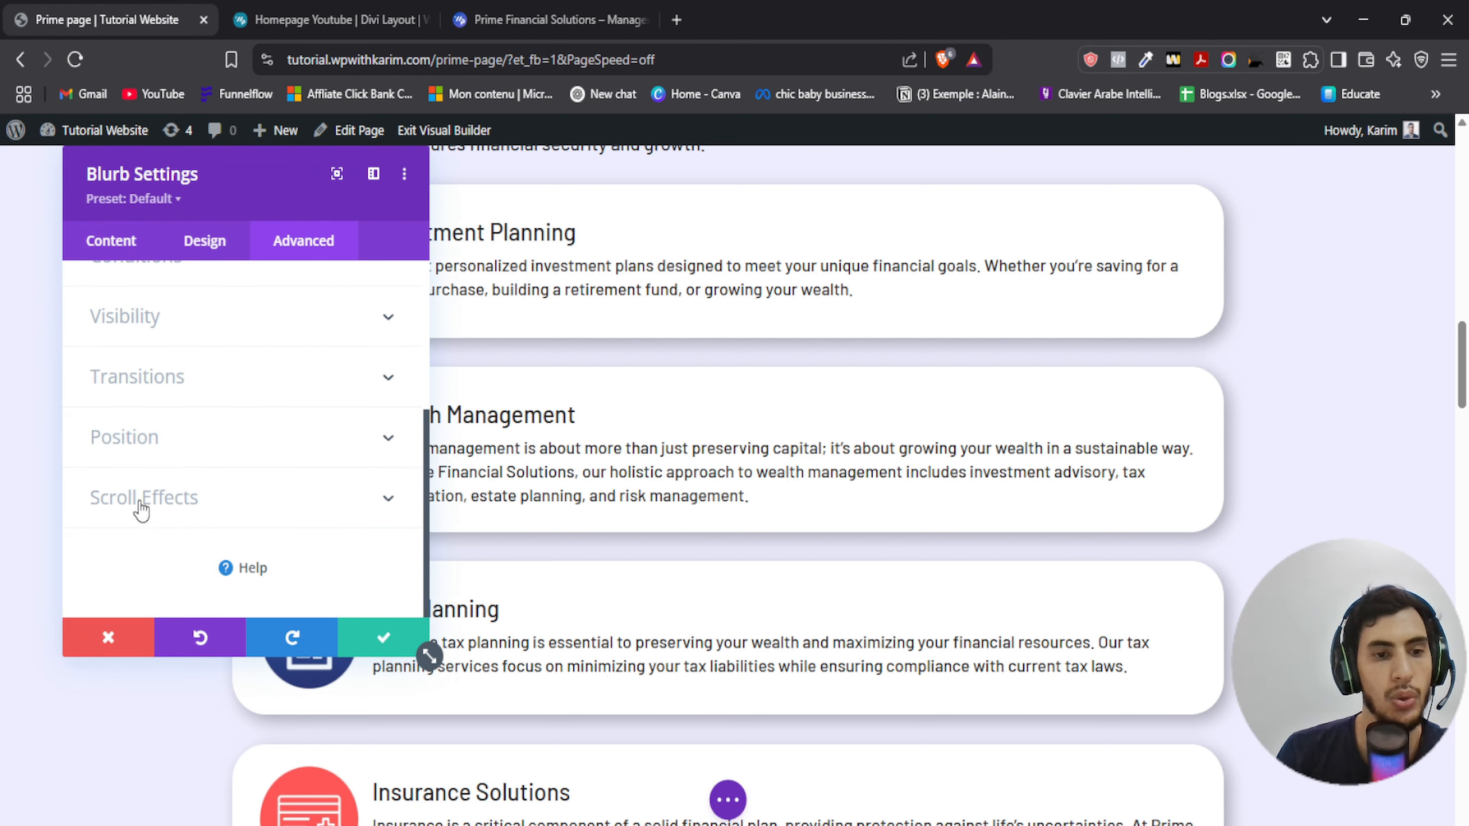
pyautogui.click(141, 498)
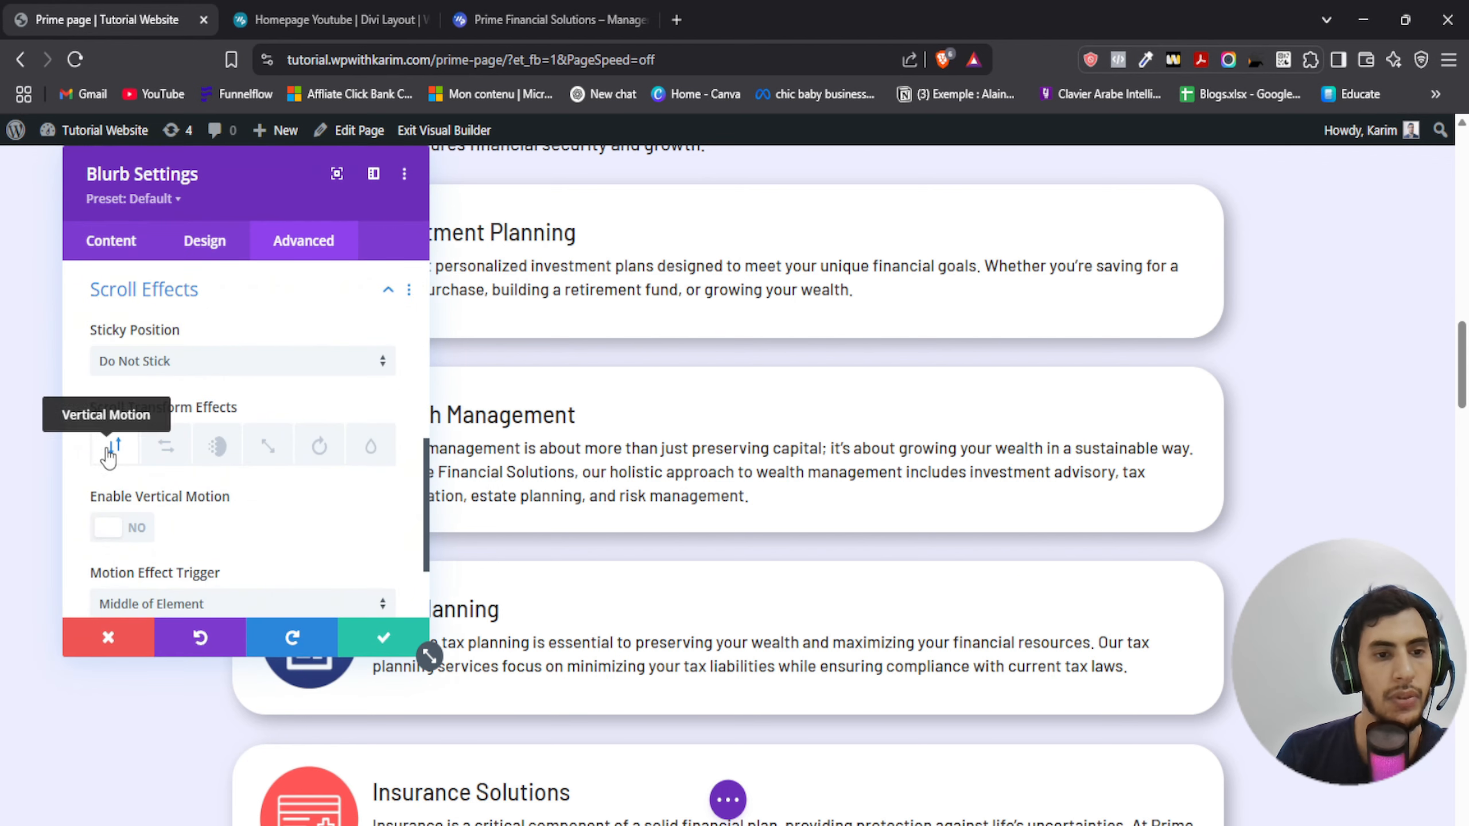
pyautogui.scroll(-2, 114, 522)
pyautogui.click(115, 430)
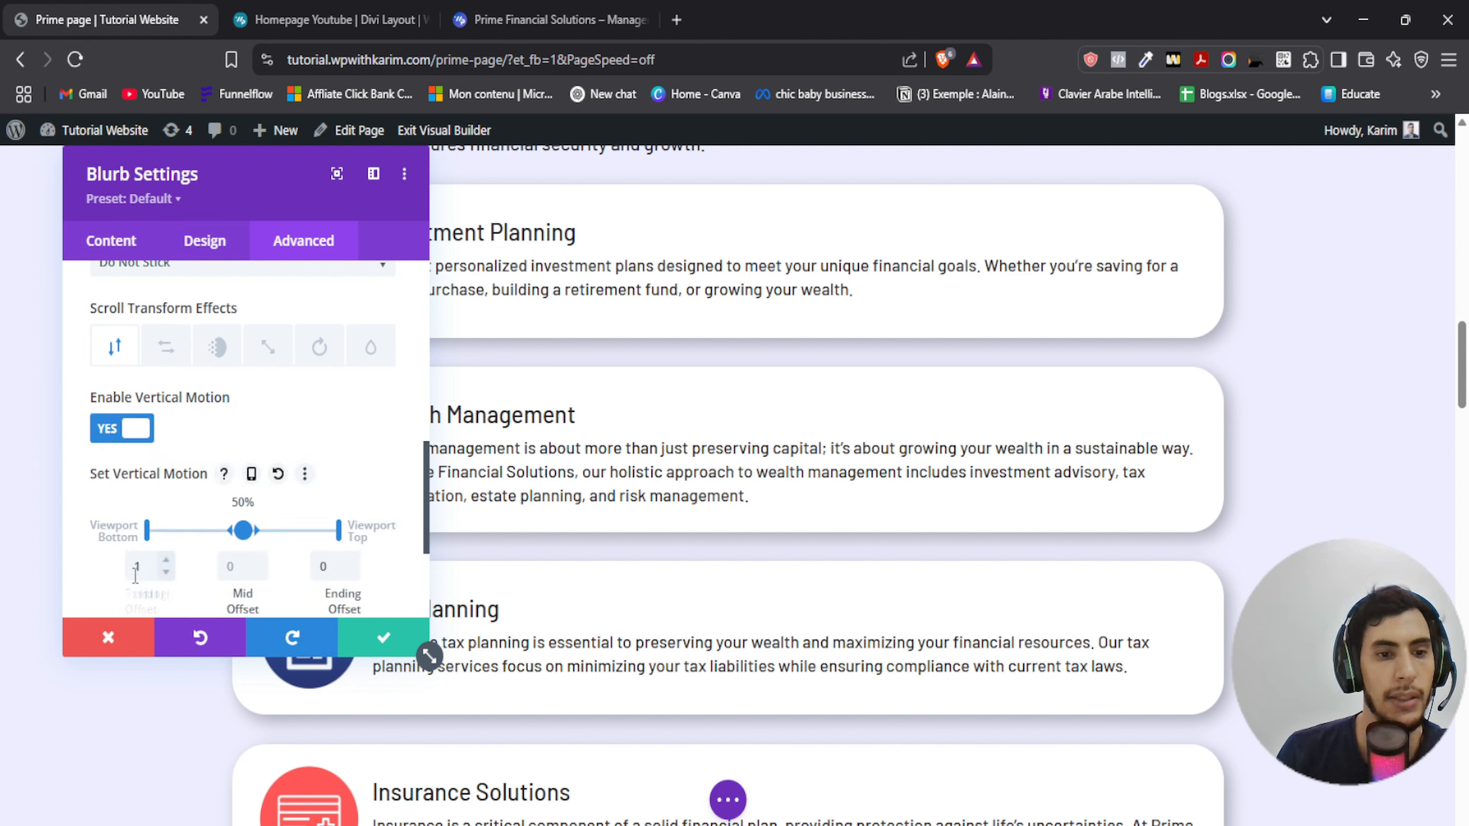
pyautogui.scroll(-4, 362, 591)
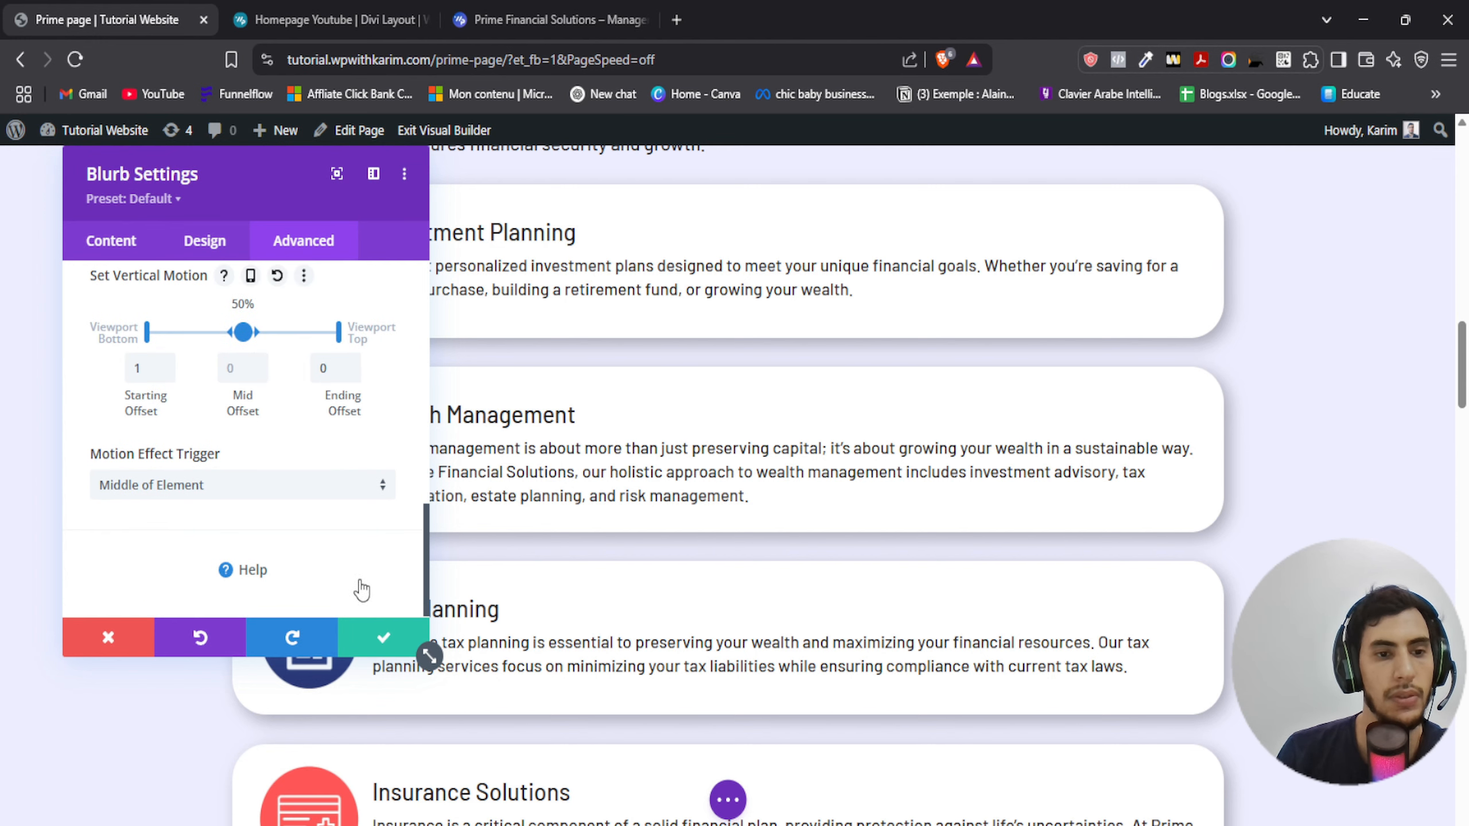
pyautogui.click(382, 643)
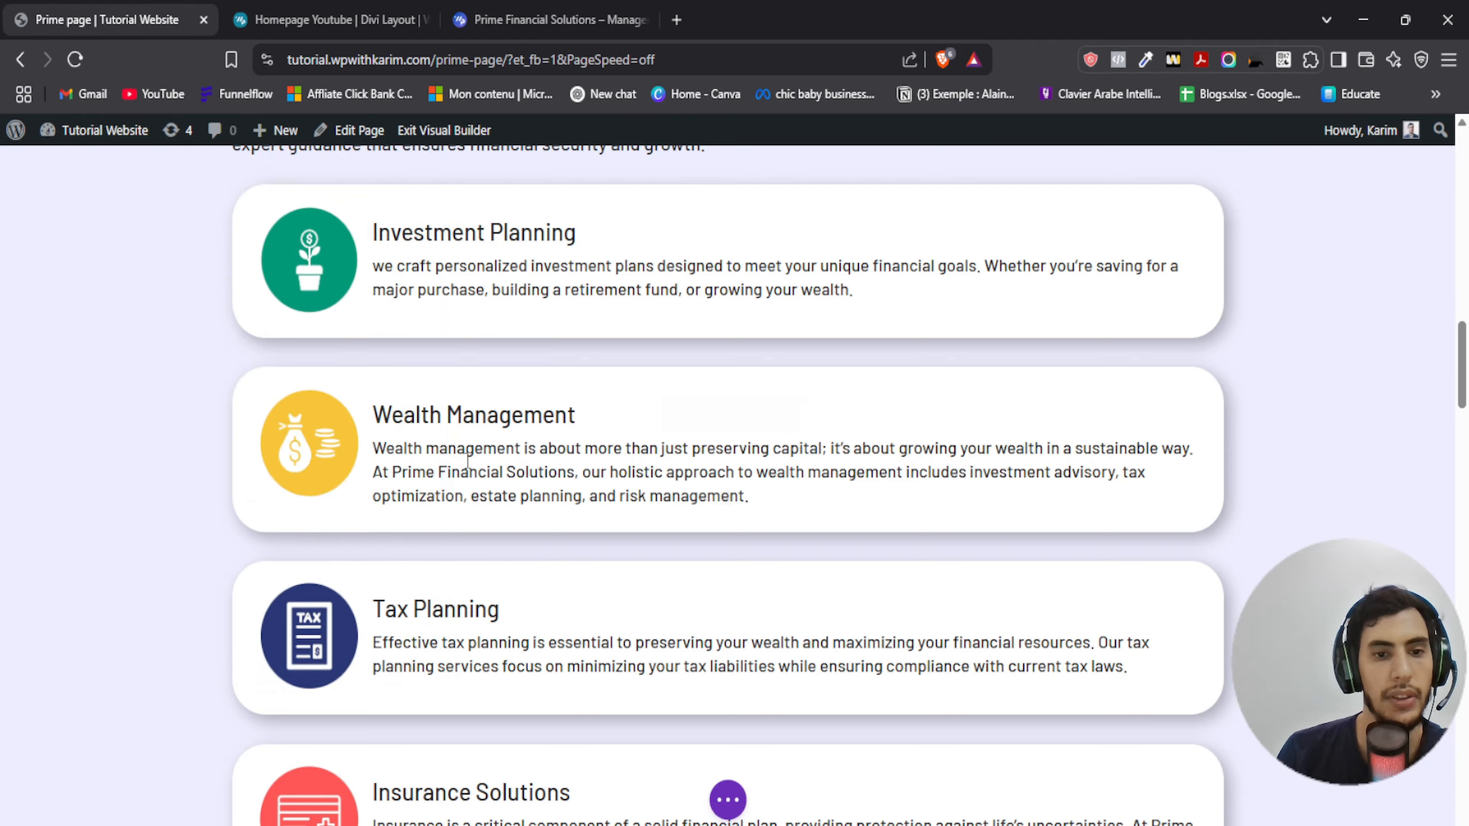
# Enable vertical motion in the Tax Planning blurb's scroll effects and save the blurb settings
pyautogui.scroll(-3, 660, 374)
pyautogui.click(696, 425)
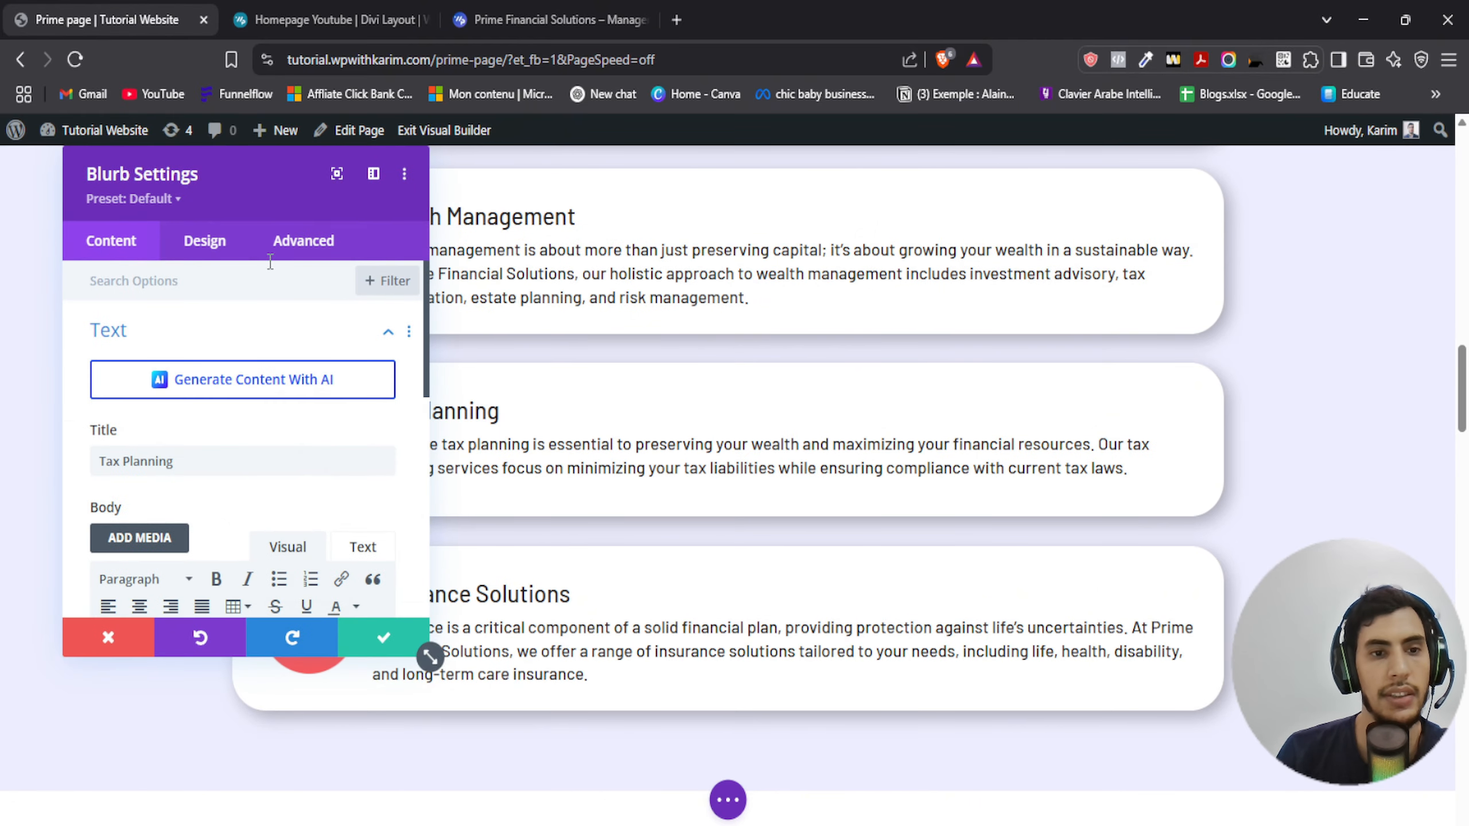
pyautogui.click(302, 243)
pyautogui.scroll(-4, 173, 451)
pyautogui.click(148, 484)
pyautogui.scroll(-2, 156, 445)
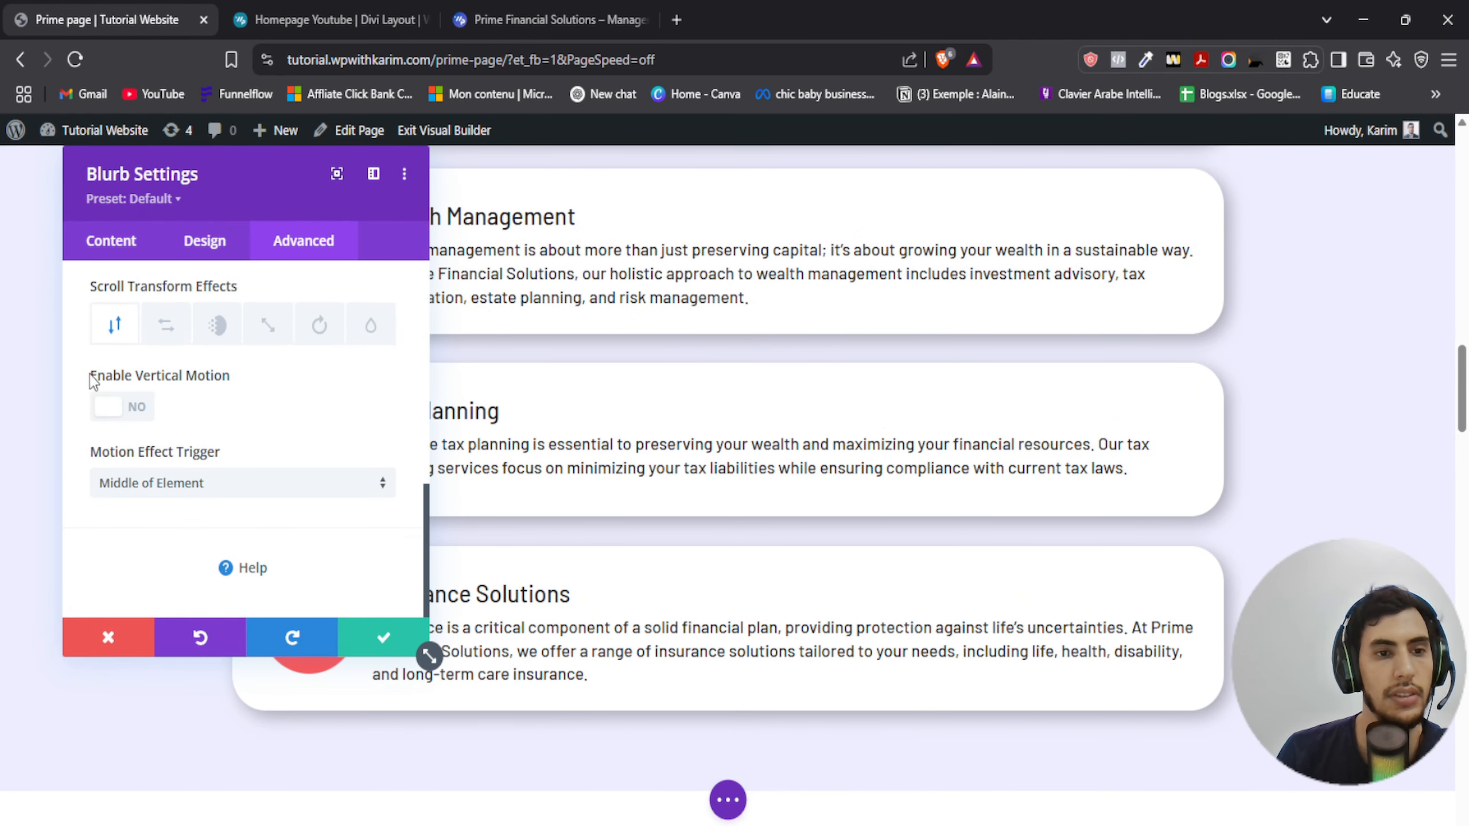
pyautogui.click(132, 407)
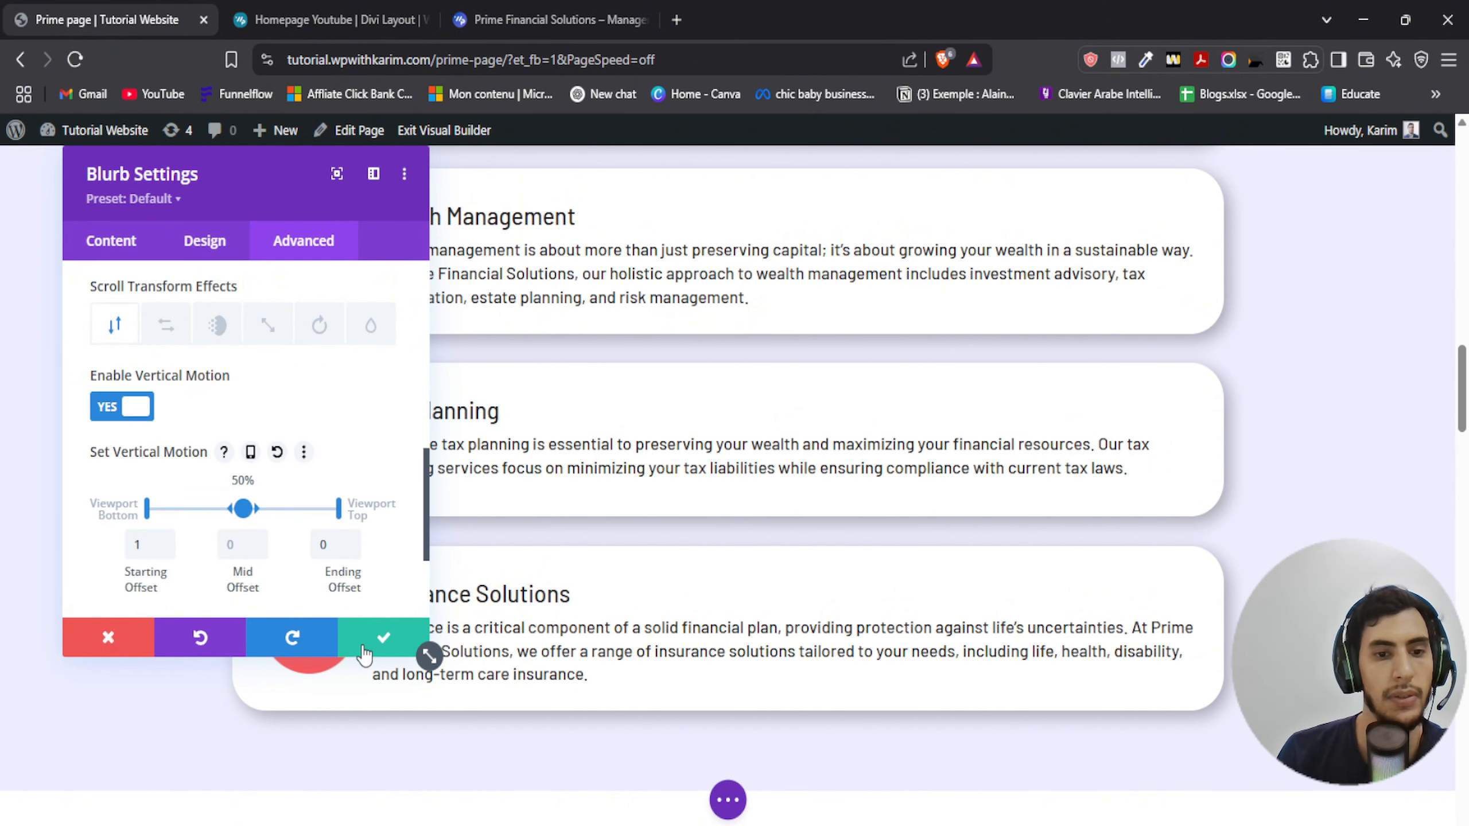
pyautogui.click(364, 654)
# Enable vertical motion in the Insurance Solutions blurb's scroll effects and save the blurb settings
pyautogui.scroll(-5, 648, 498)
pyautogui.click(582, 291)
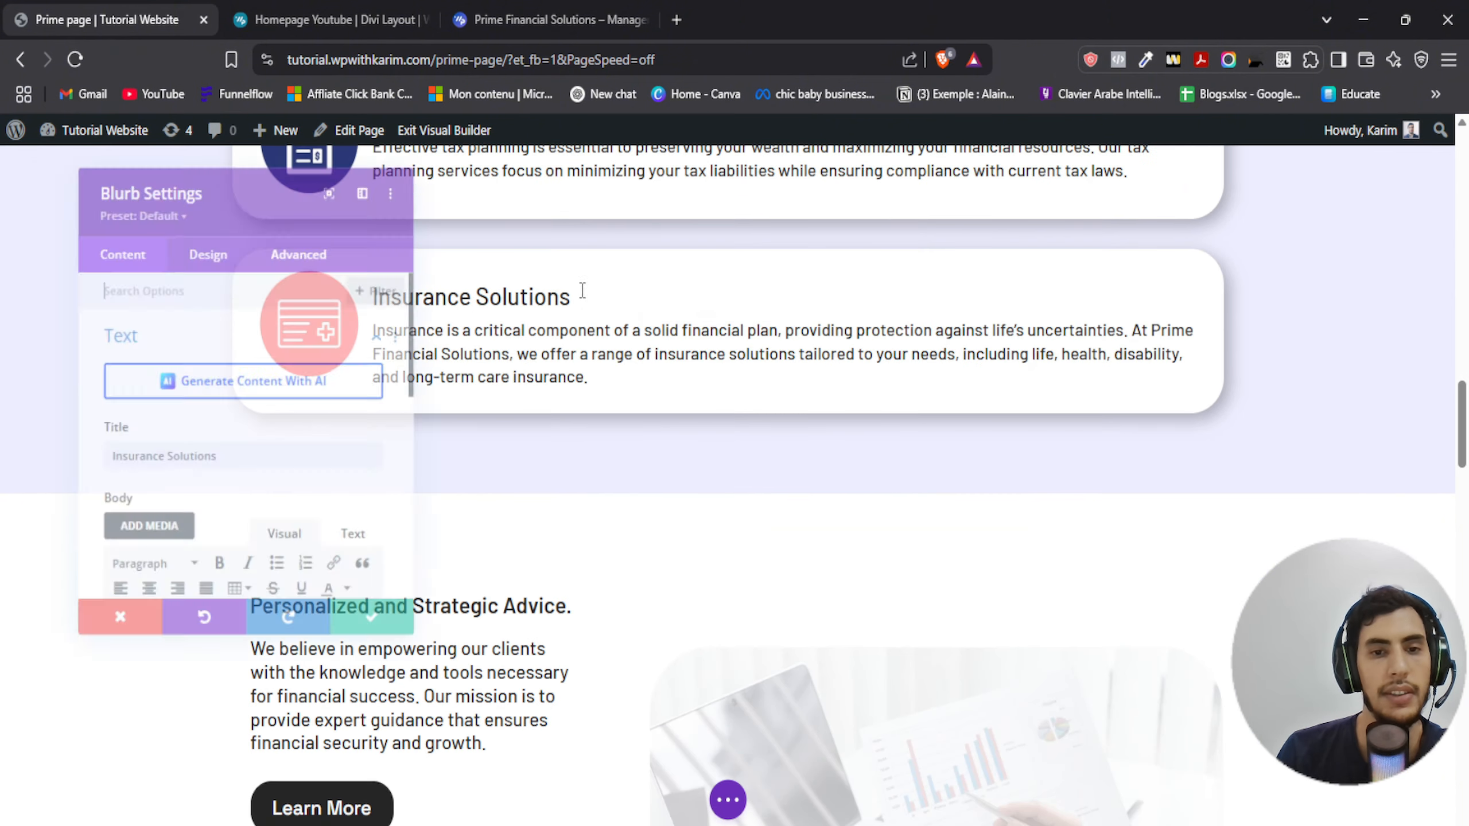
pyautogui.click(304, 240)
pyautogui.scroll(-1, 186, 463)
pyautogui.click(140, 503)
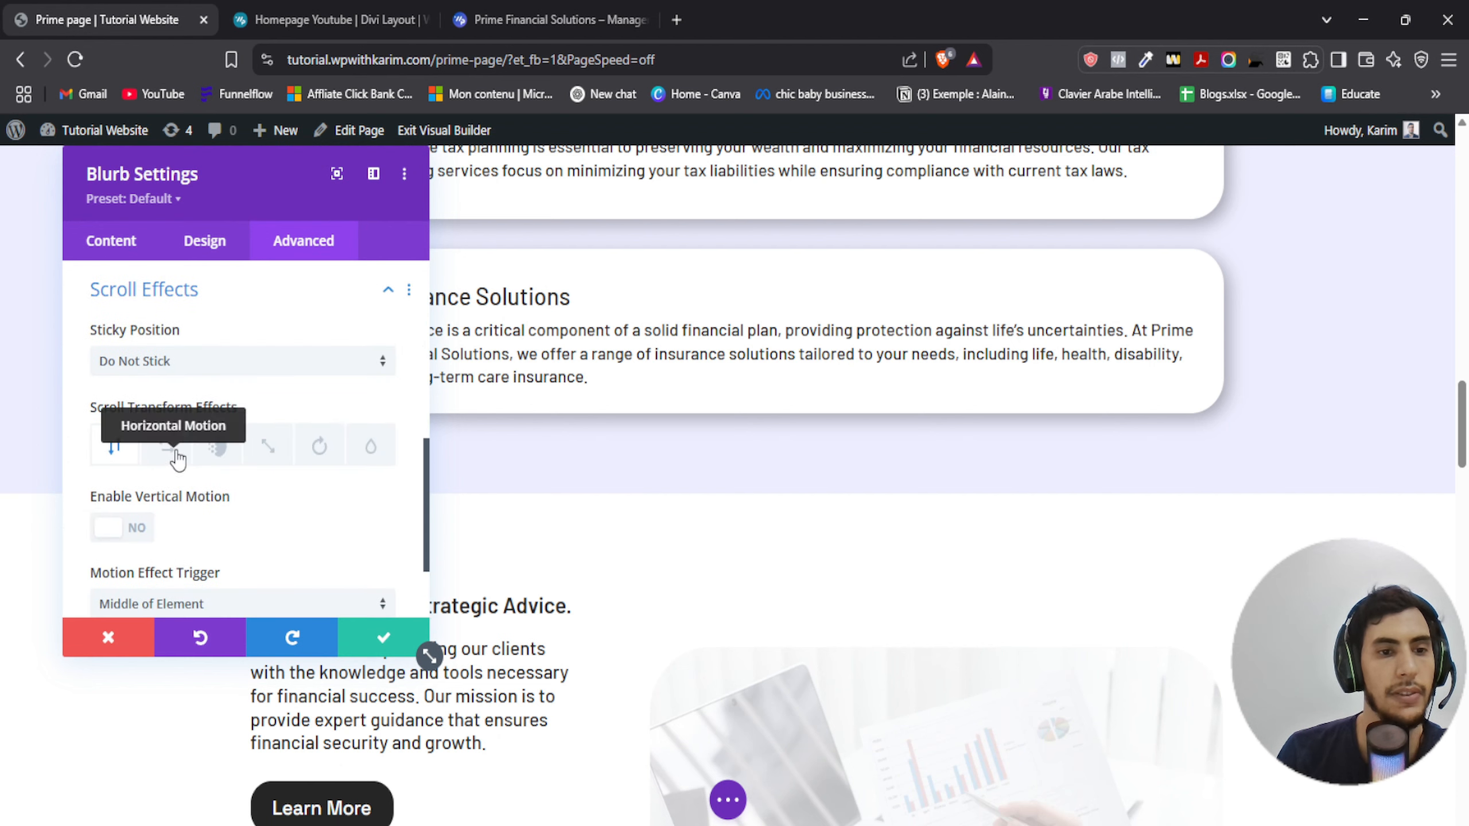
pyautogui.scroll(-2, 174, 457)
pyautogui.click(119, 405)
pyautogui.scroll(-1, 236, 493)
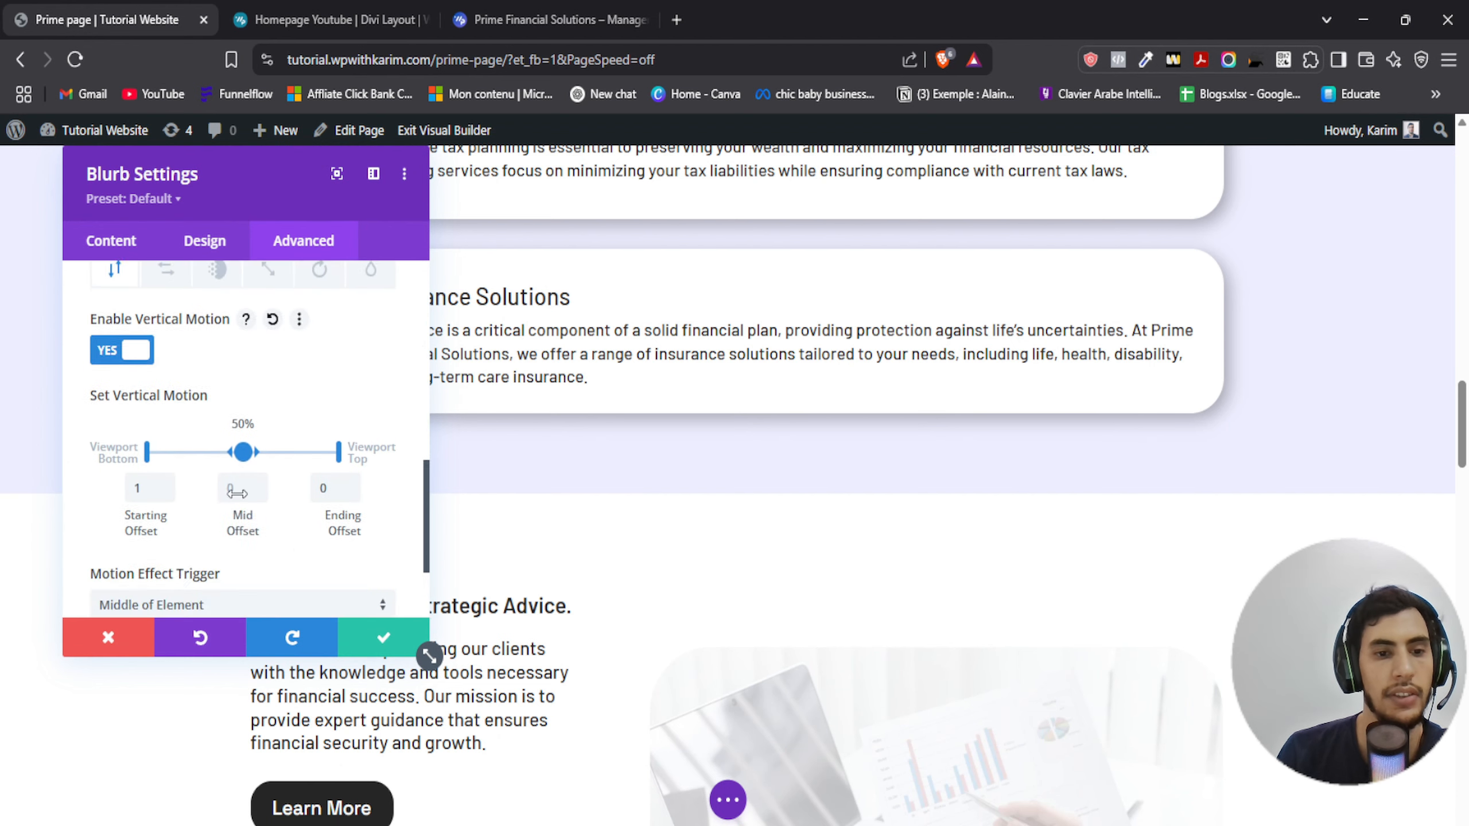
pyautogui.scroll(-2, 236, 493)
pyautogui.click(383, 636)
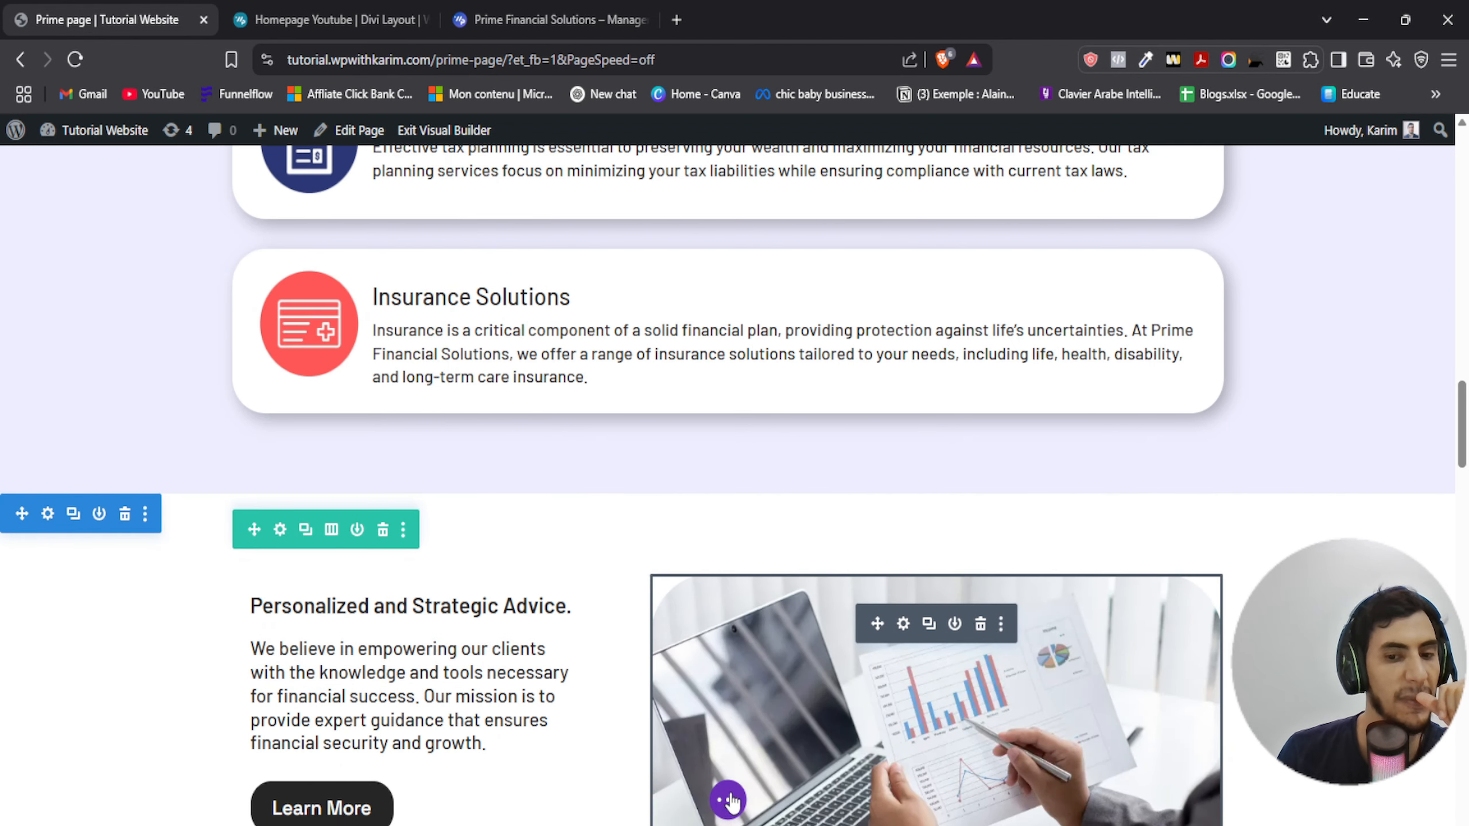
# Save the Prime page and preview the four service cards' scroll movement in the builder
pyautogui.click(729, 800)
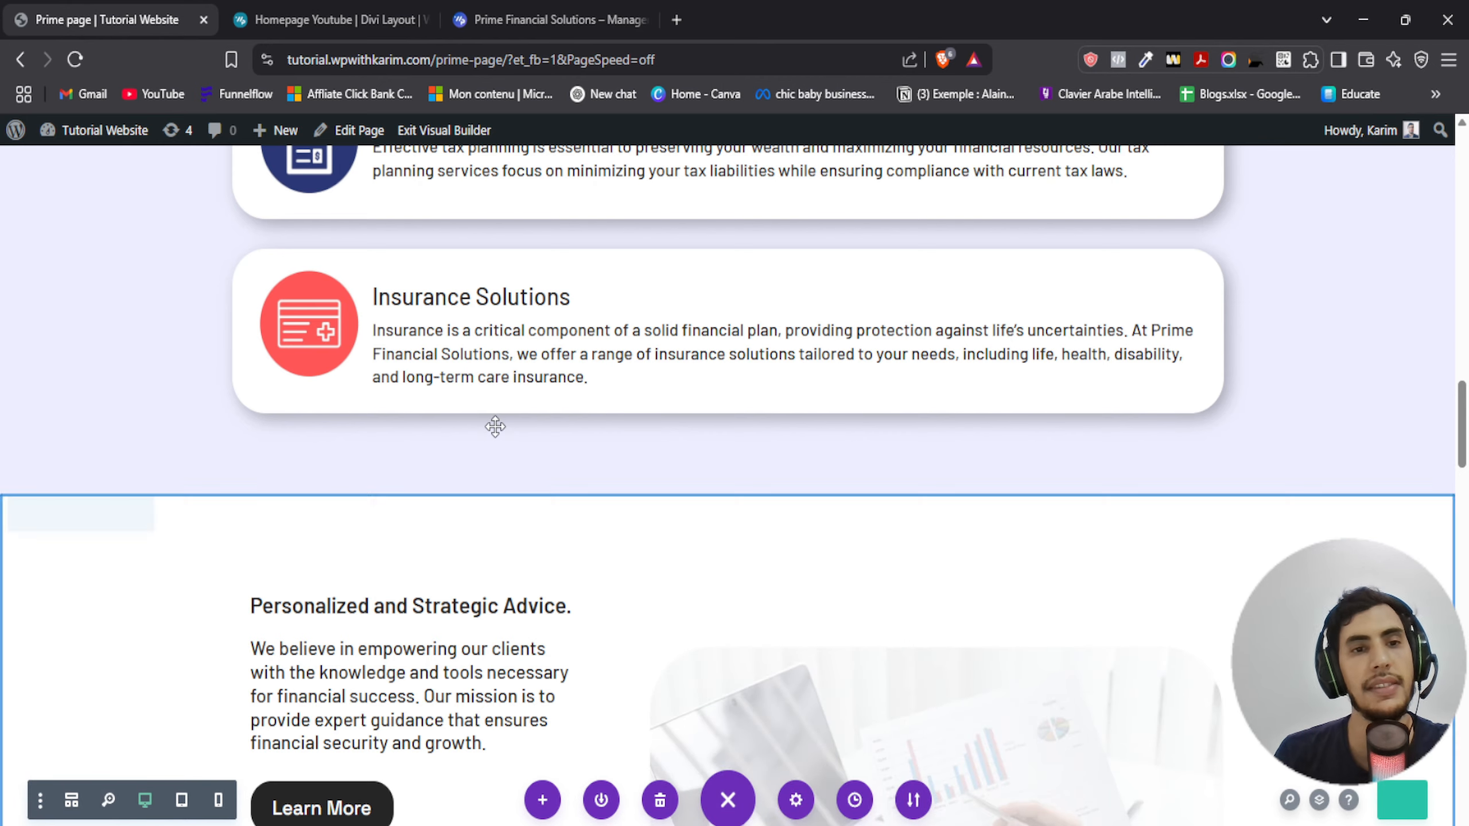
pyautogui.scroll(10, 433, 397)
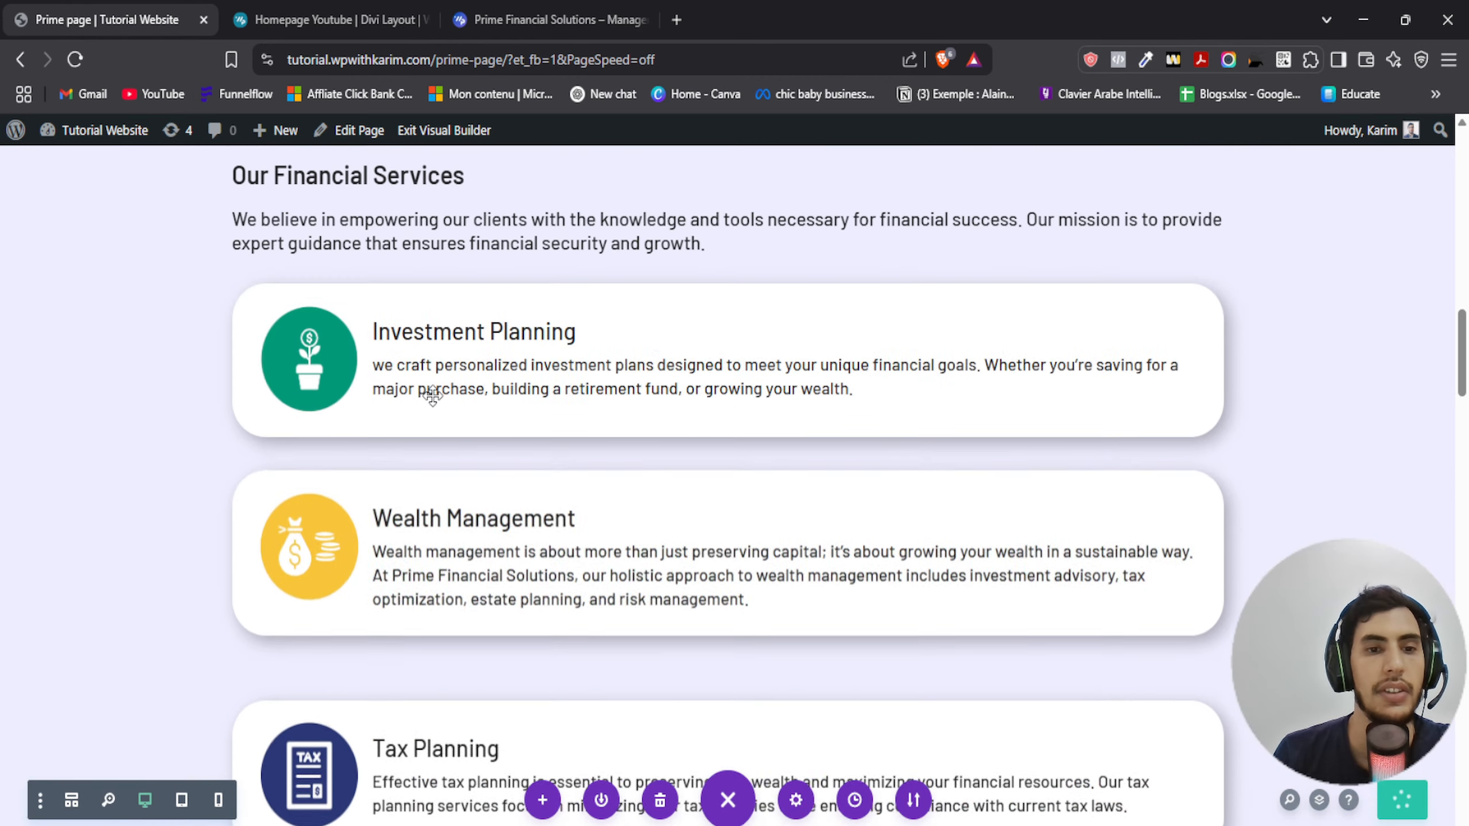
pyautogui.scroll(2, 482, 410)
pyautogui.scroll(-5, 347, 414)
pyautogui.scroll(3, 236, 417)
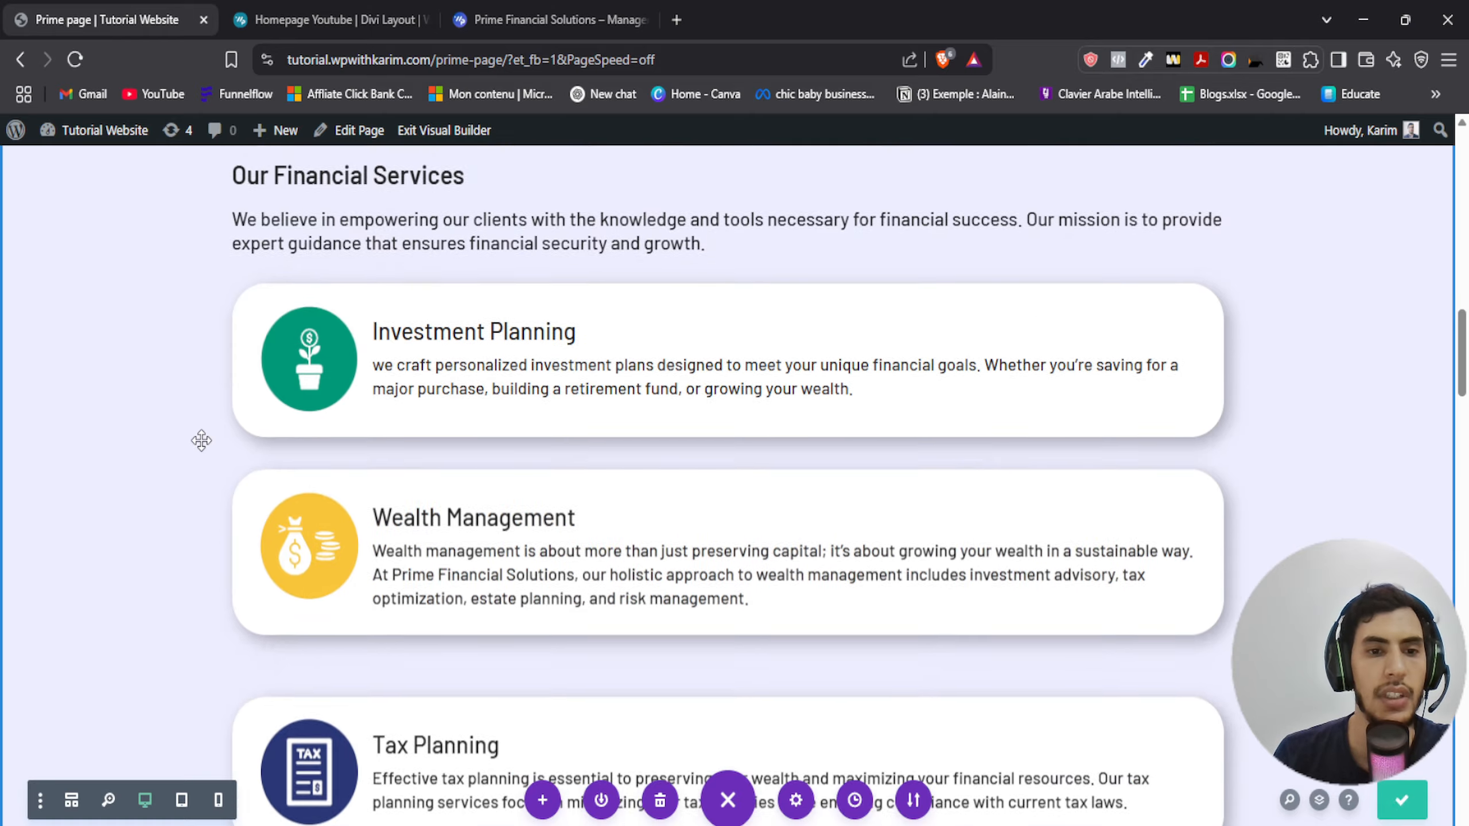
pyautogui.scroll(5, 197, 436)
pyautogui.scroll(-3, 190, 436)
pyautogui.scroll(5, 196, 443)
pyautogui.scroll(-6, 174, 438)
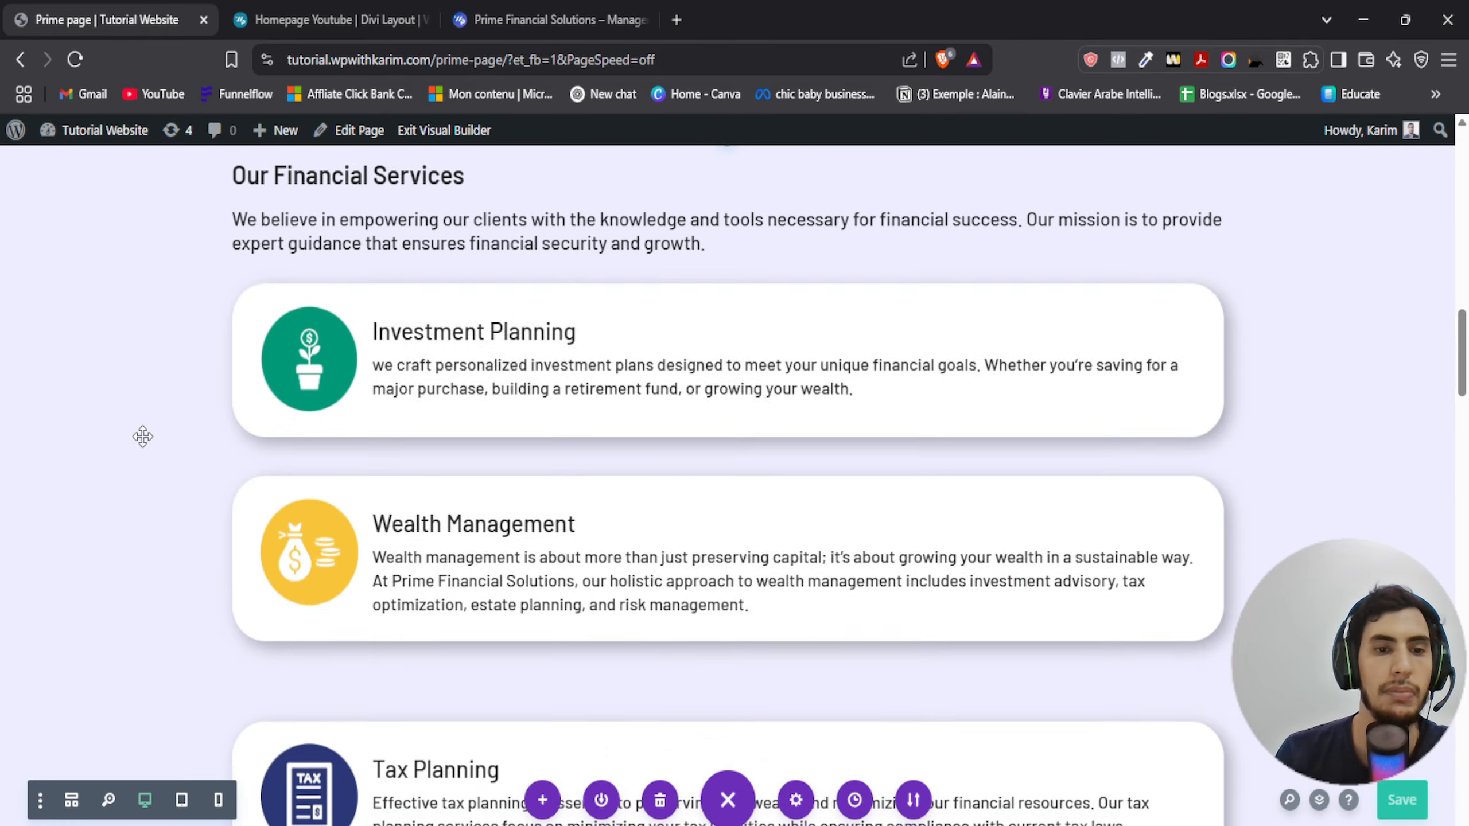
pyautogui.scroll(-6, 143, 436)
pyautogui.scroll(6, 139, 440)
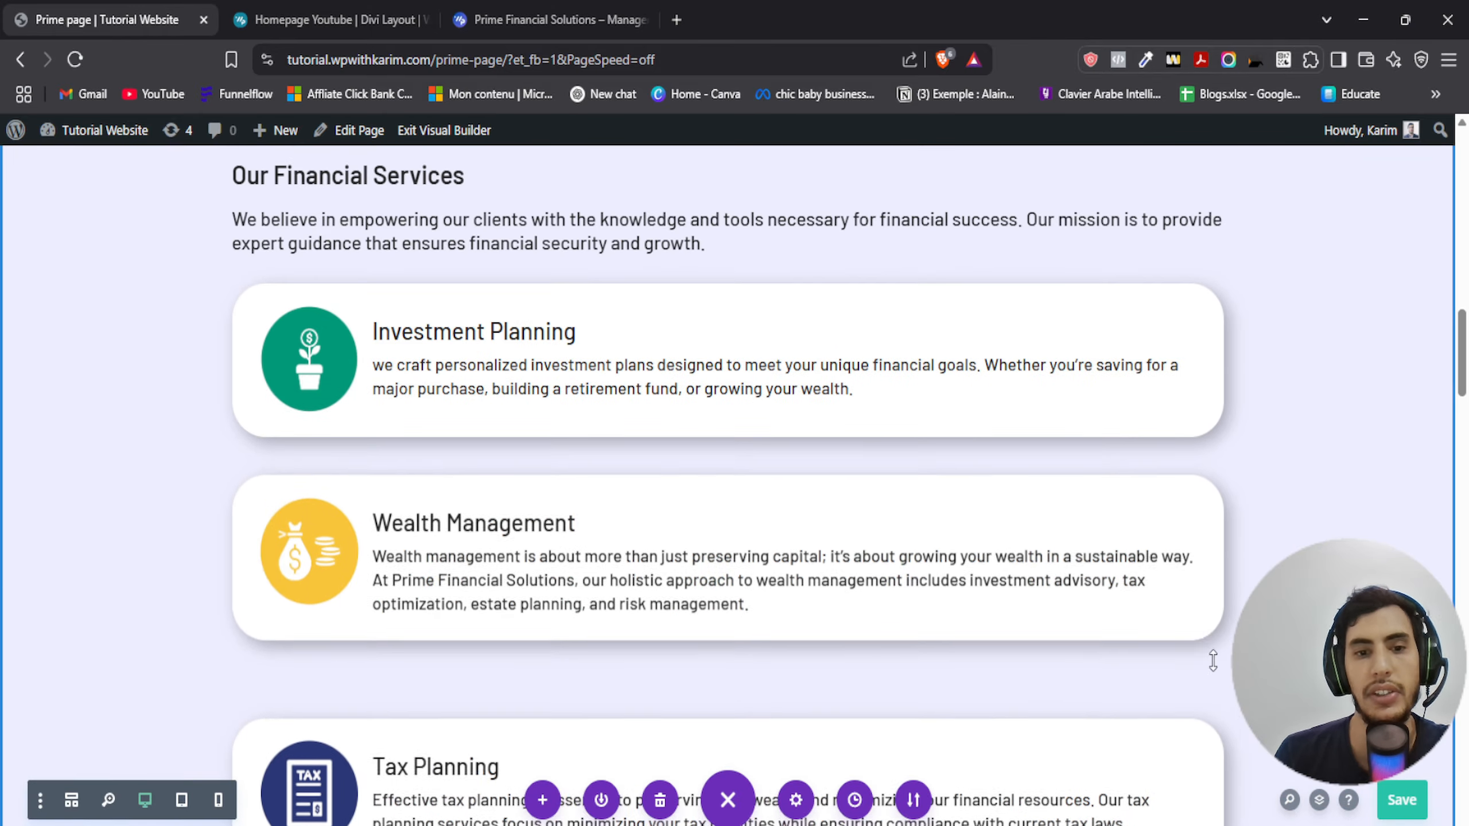
# Save the page again and open its public address, without the builder parameters, in a new tab beside the builder tab
pyautogui.hotkey('ctrl', 's')
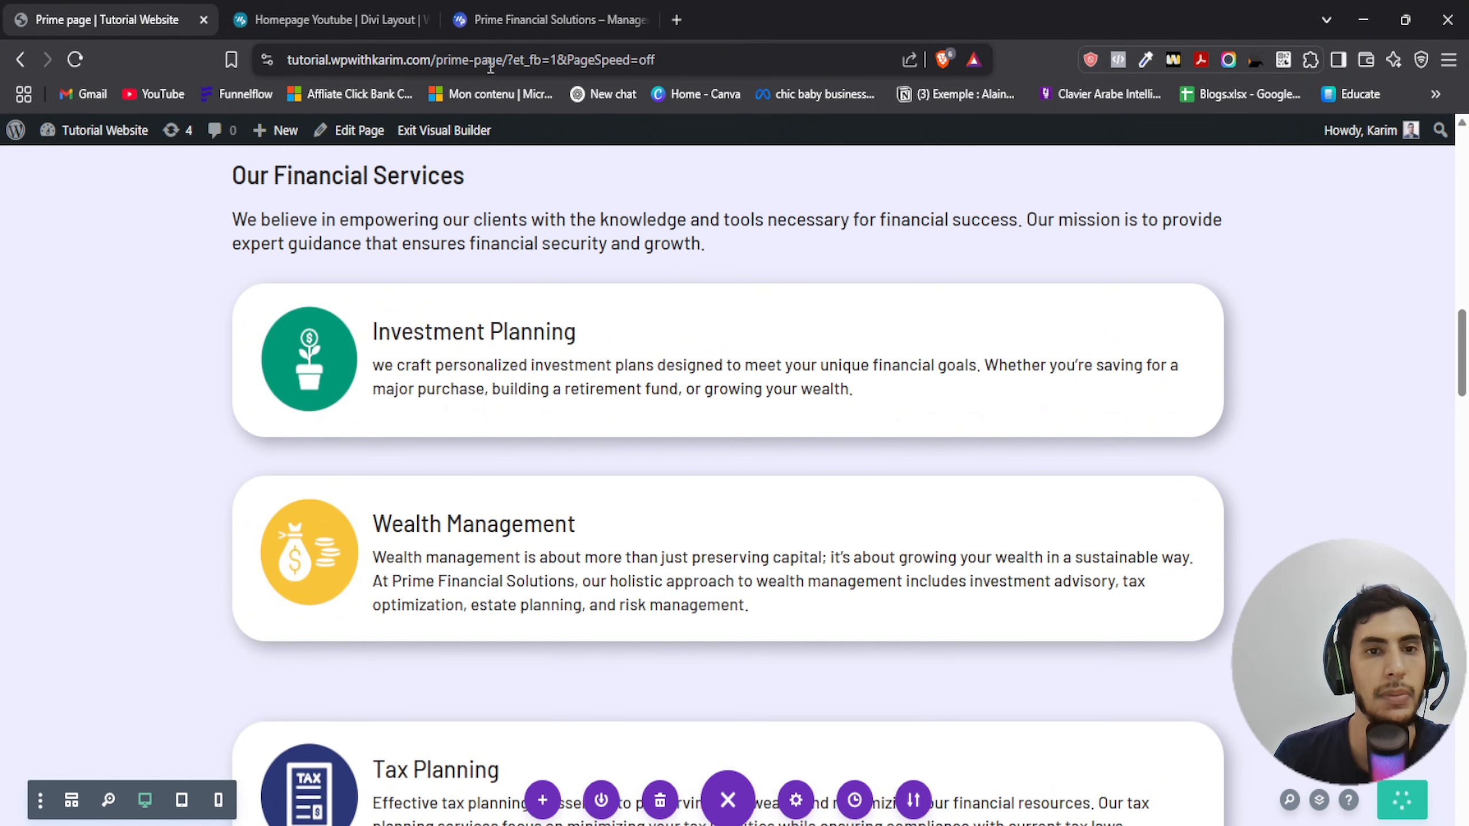
pyautogui.click(502, 60)
pyautogui.moveTo(297, 65); pyautogui.dragTo(281, 65)
pyautogui.hotkey('ctrl', 'c')
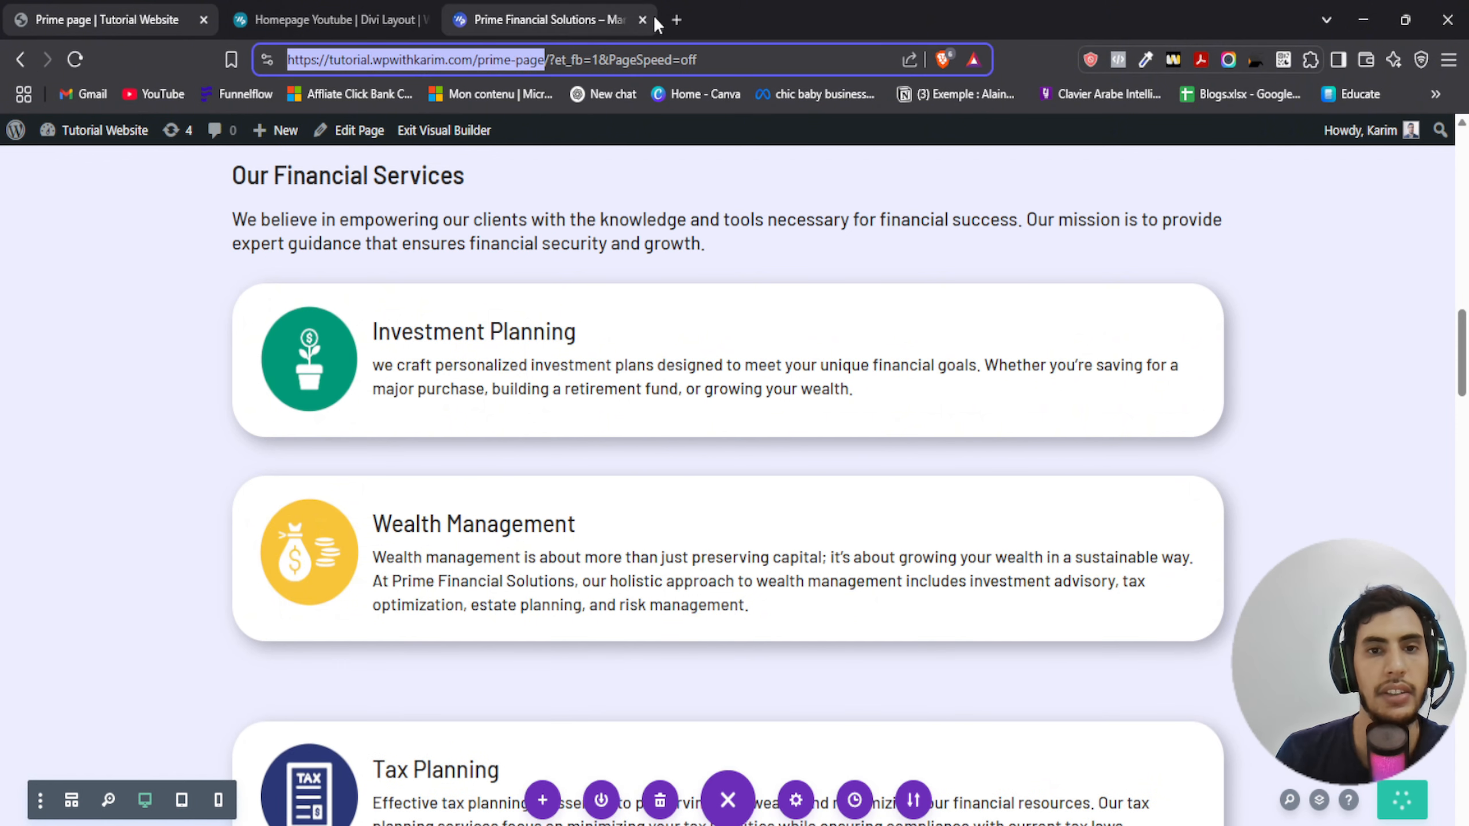
pyautogui.click(676, 21)
pyautogui.moveTo(759, 8); pyautogui.dragTo(328, 10)
pyautogui.click(308, 58)
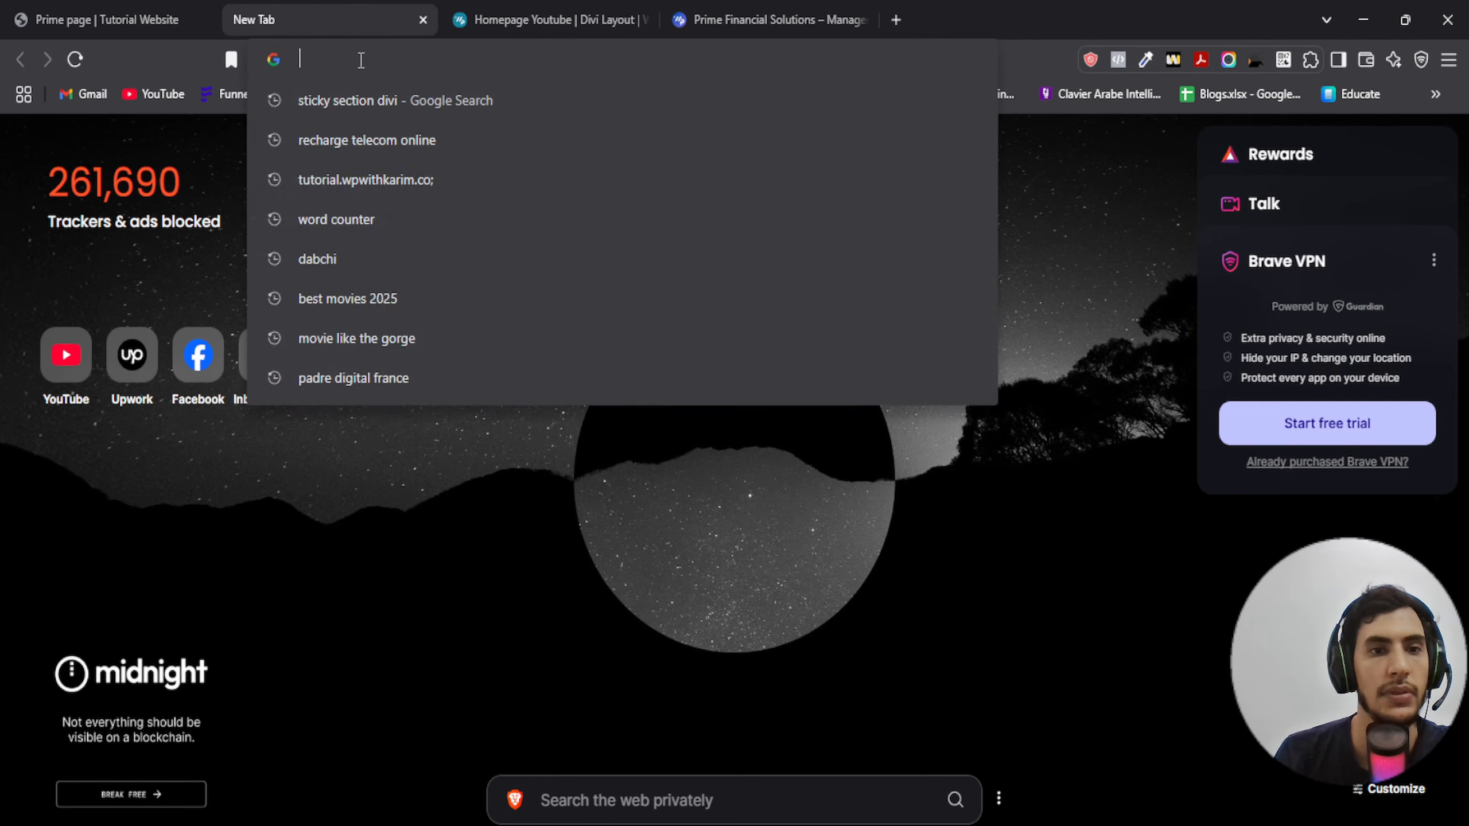
pyautogui.hotkey('ctrl', 'v')
pyautogui.press('Return')
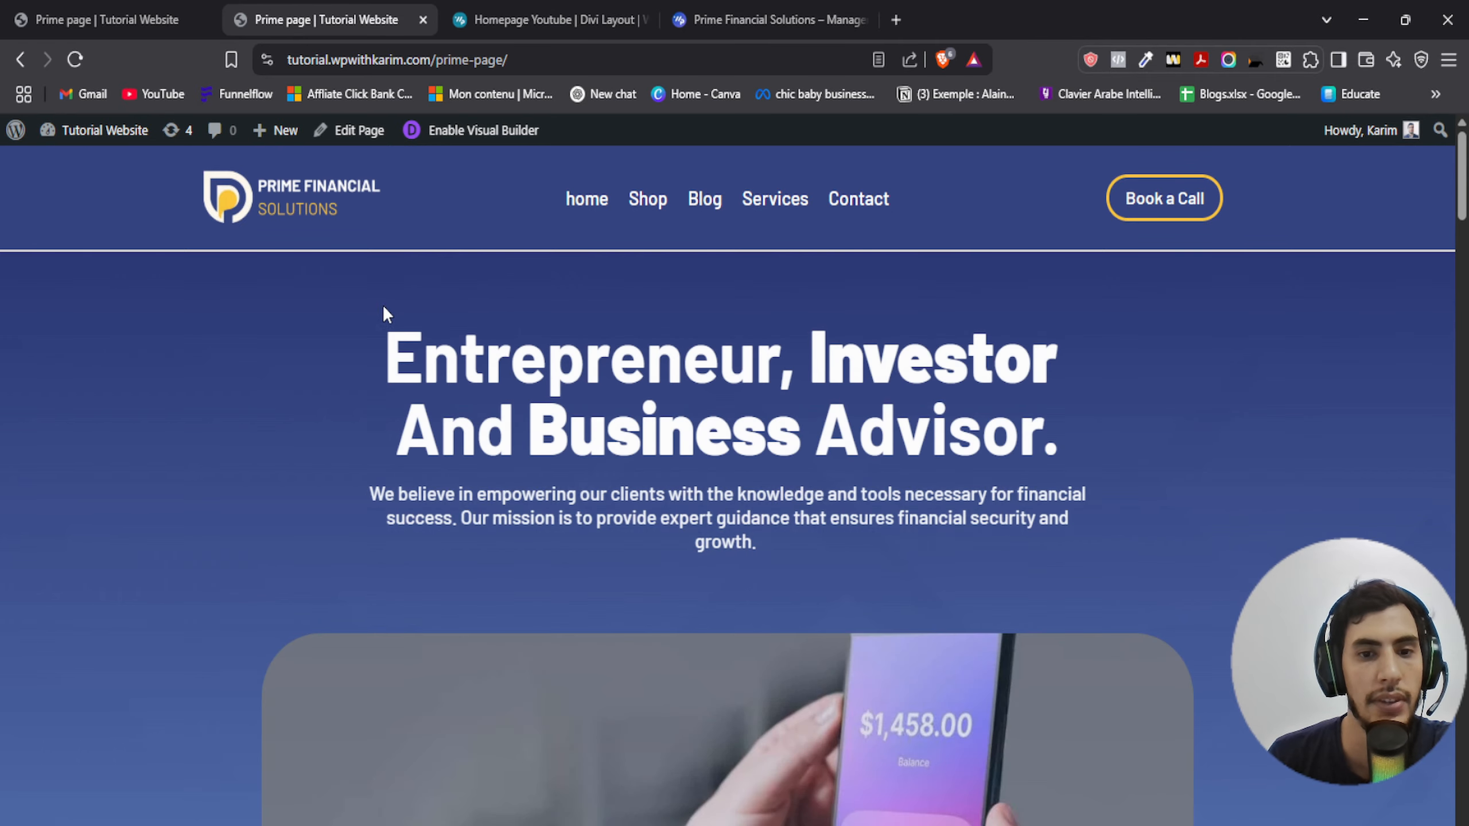
# Examine how the four Our Financial Services cards move on the live Prime page during scrolling
pyautogui.scroll(-15, 347, 321)
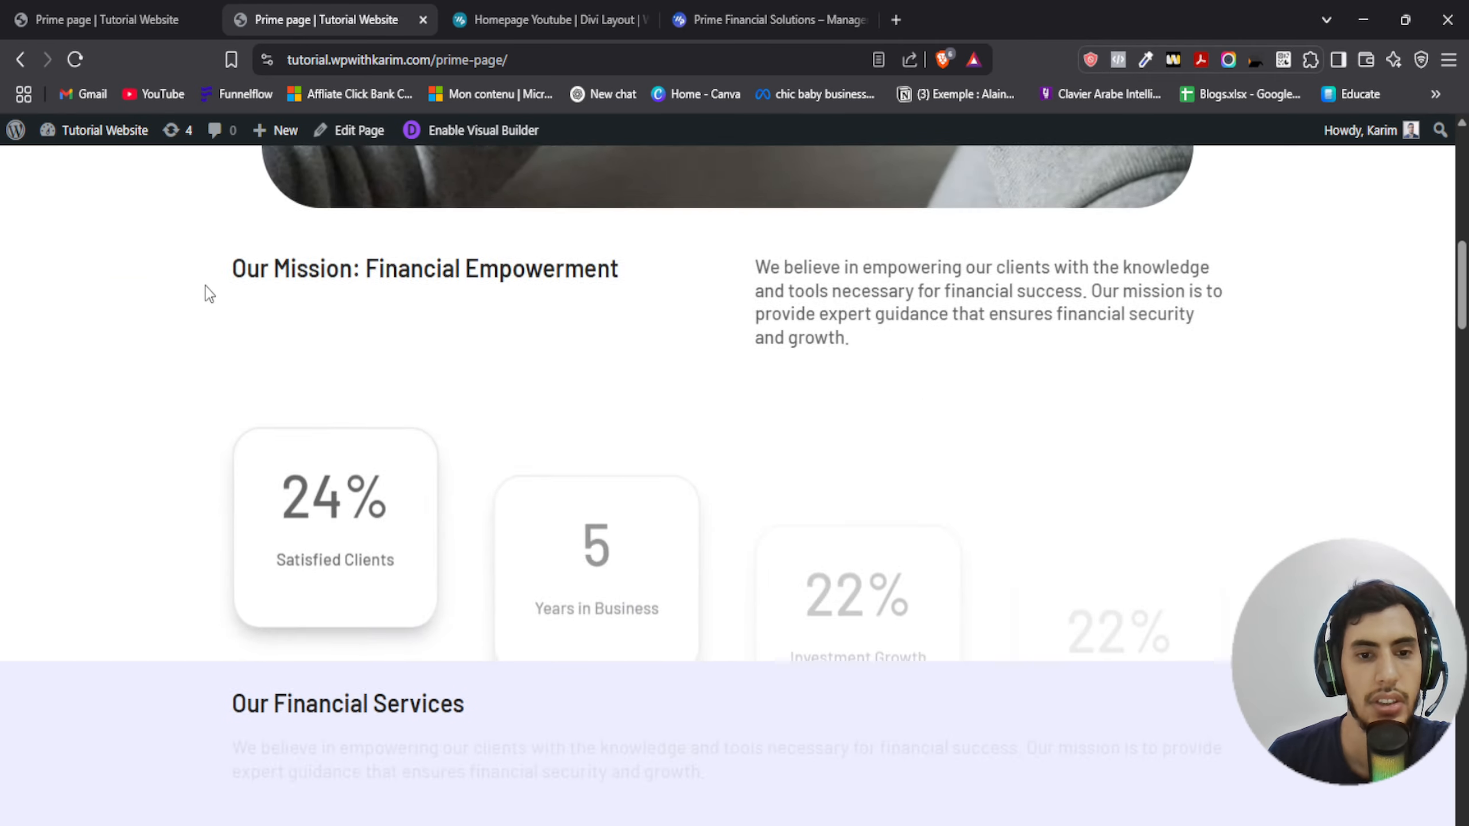
pyautogui.scroll(-5, 167, 298)
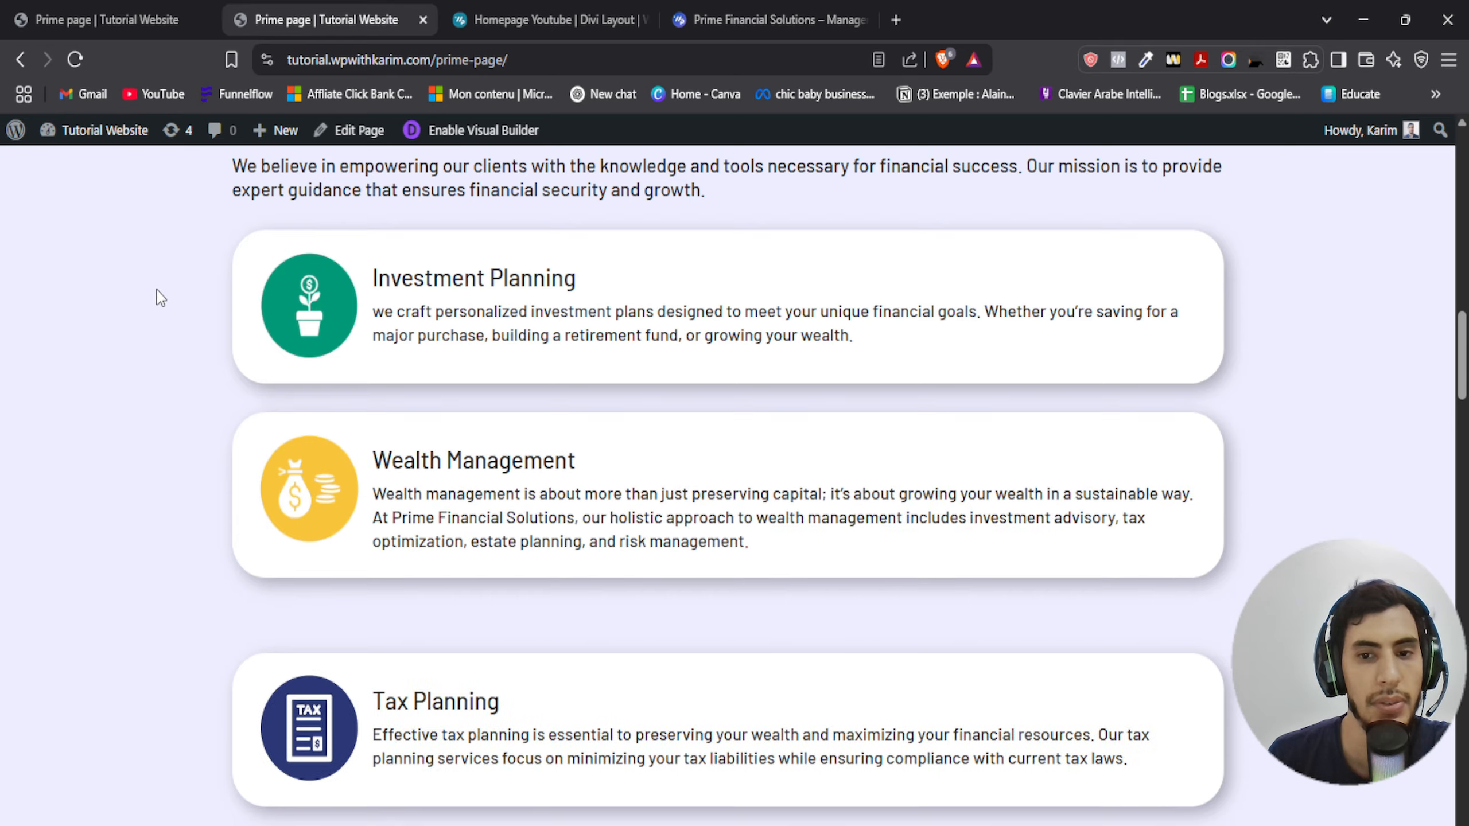
pyautogui.scroll(5, 156, 293)
pyautogui.scroll(2, 160, 297)
pyautogui.scroll(-5, 160, 297)
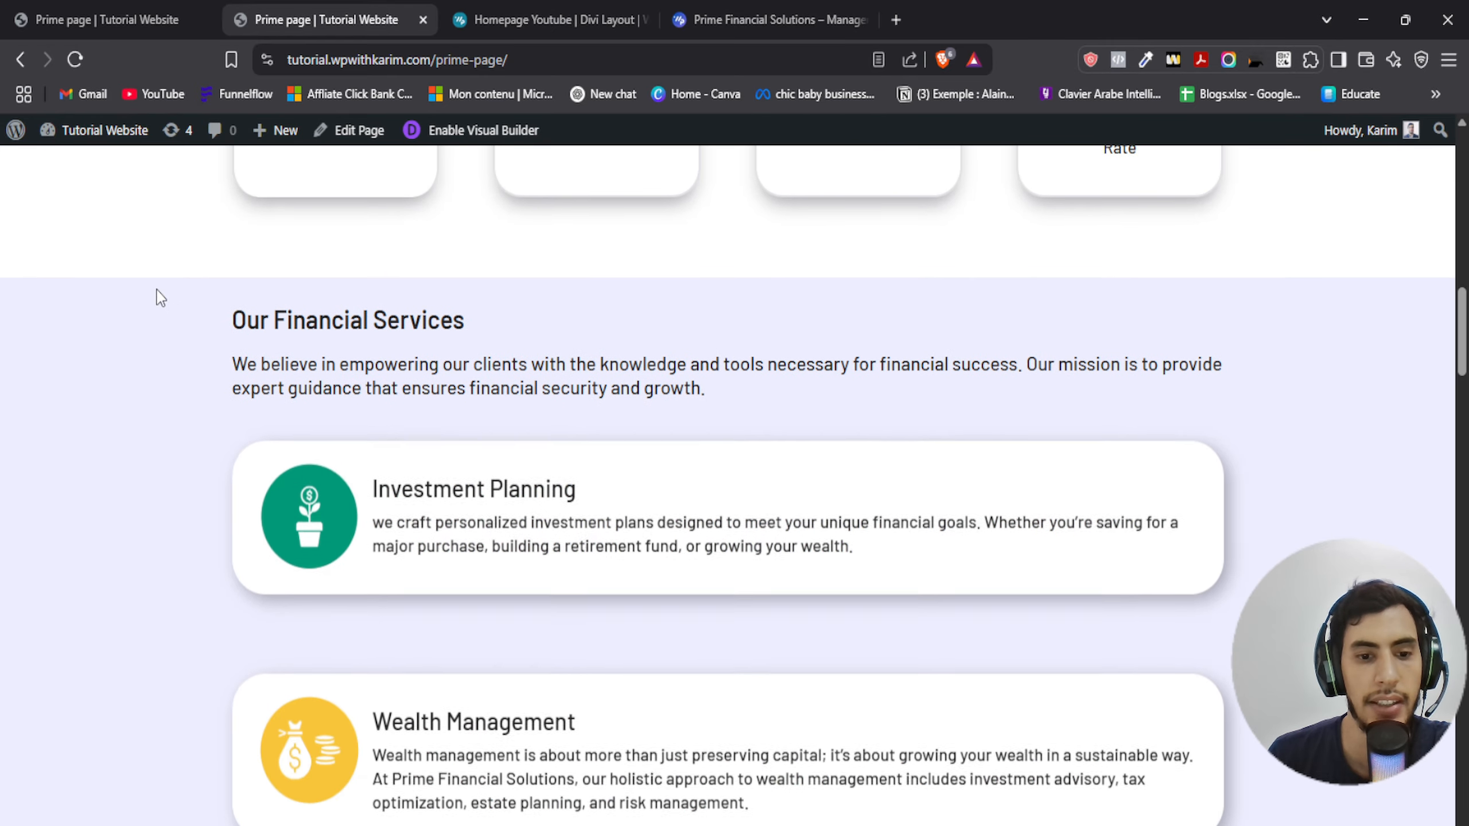
pyautogui.scroll(-3, 160, 297)
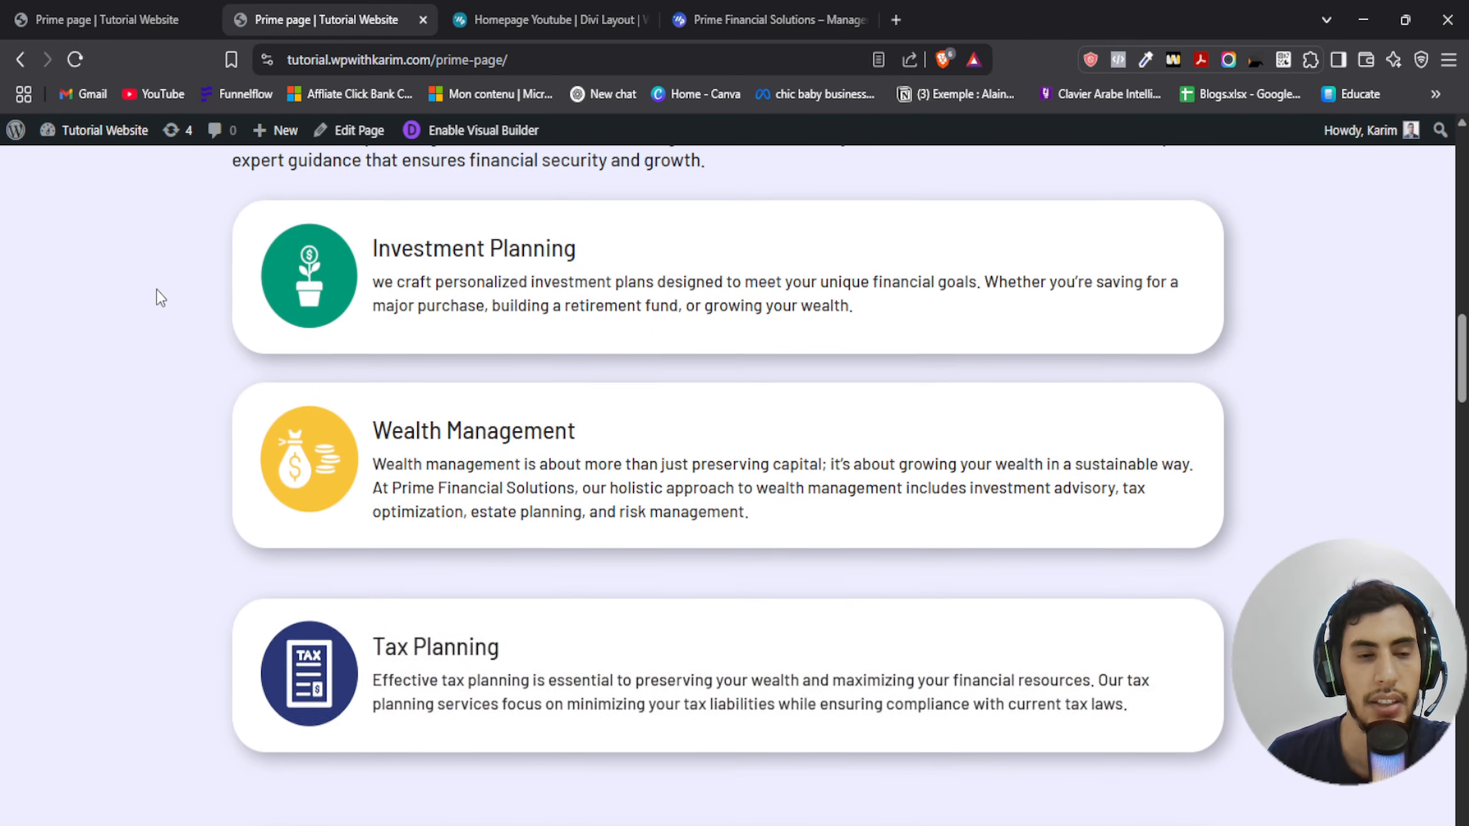
pyautogui.scroll(1, 182, 294)
pyautogui.scroll(3, 182, 294)
pyautogui.scroll(5, 220, 455)
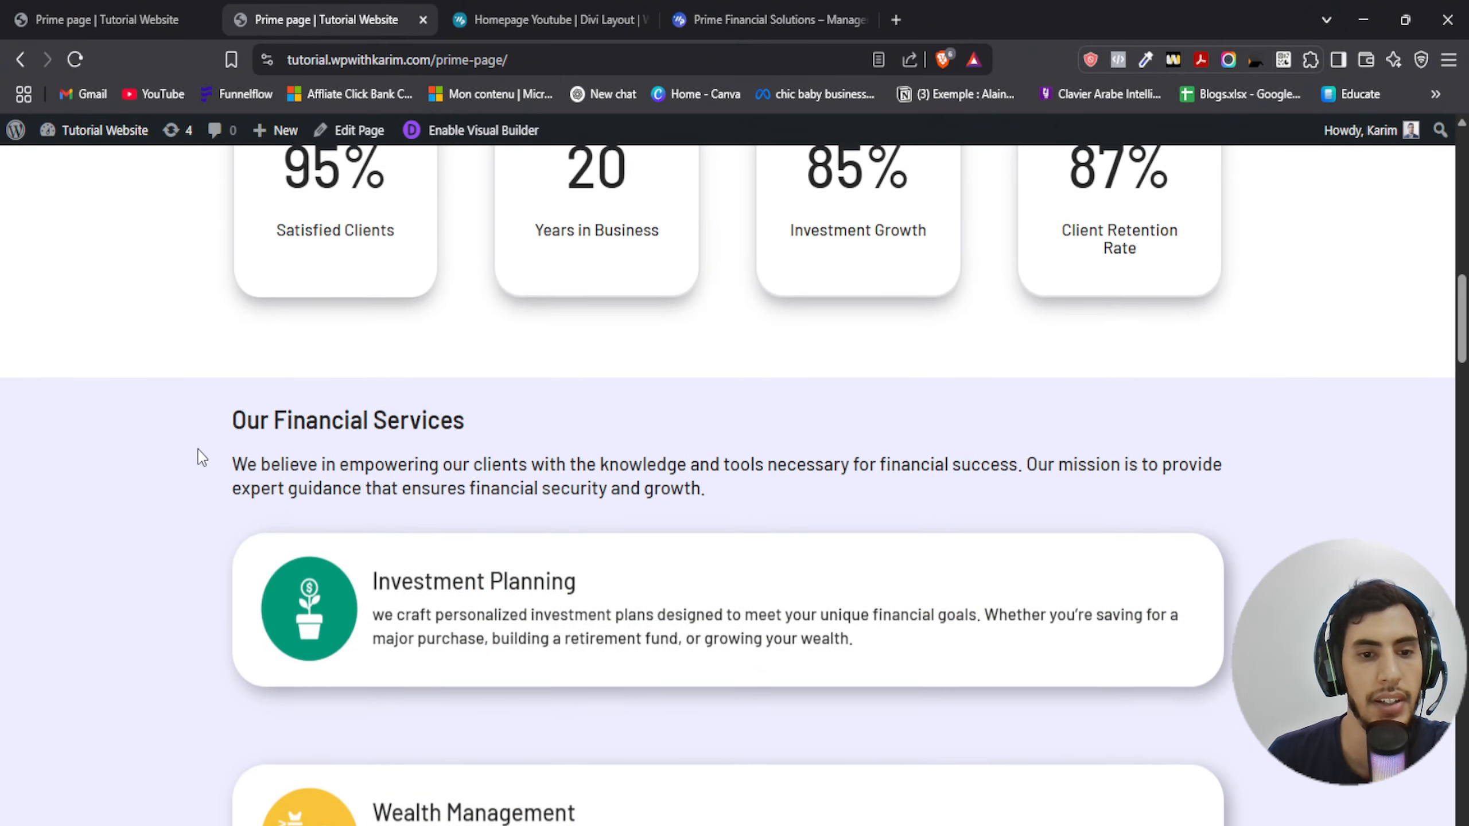
pyautogui.scroll(-5, 194, 446)
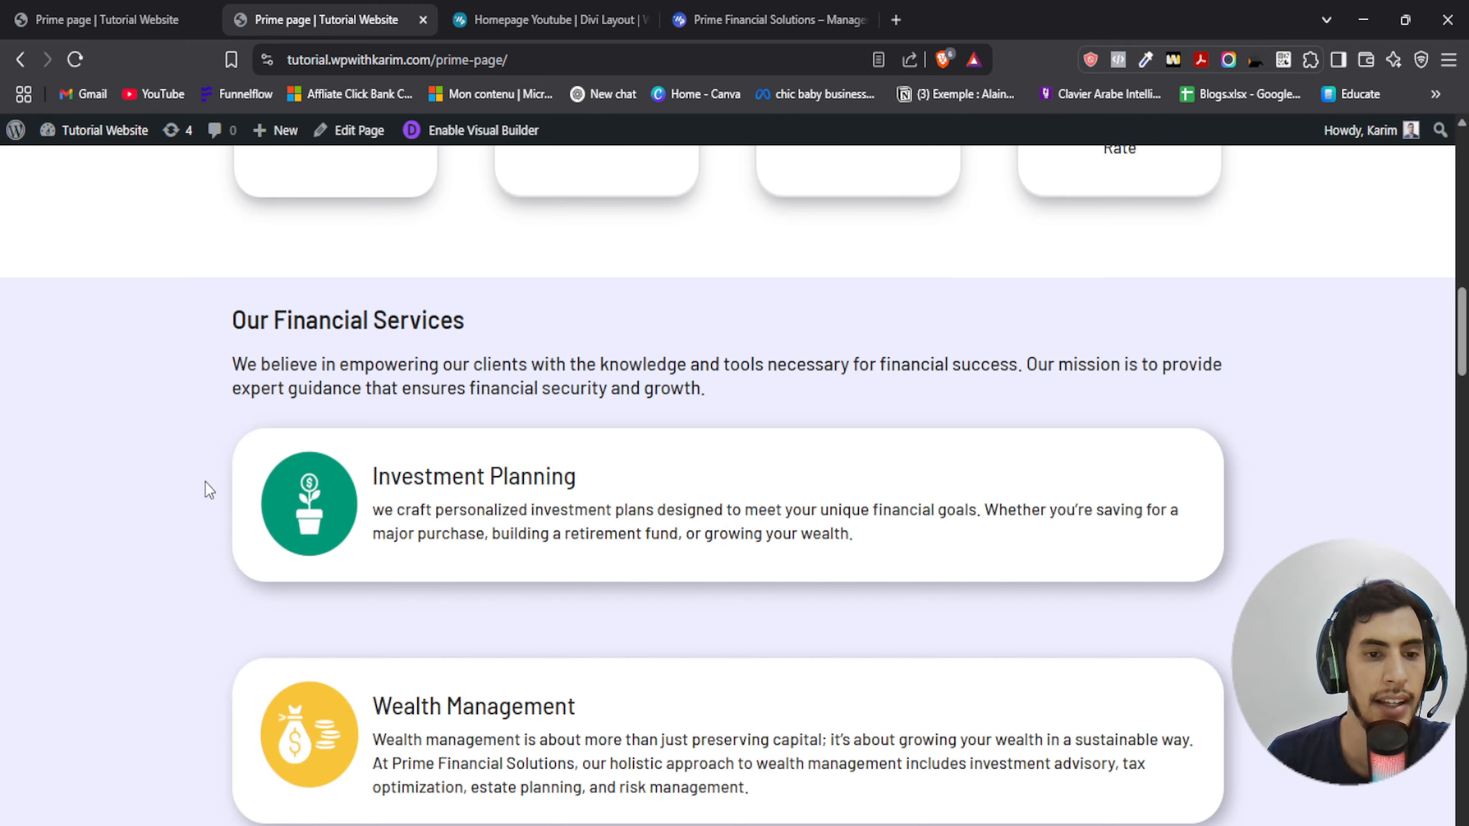
pyautogui.scroll(-5, 205, 484)
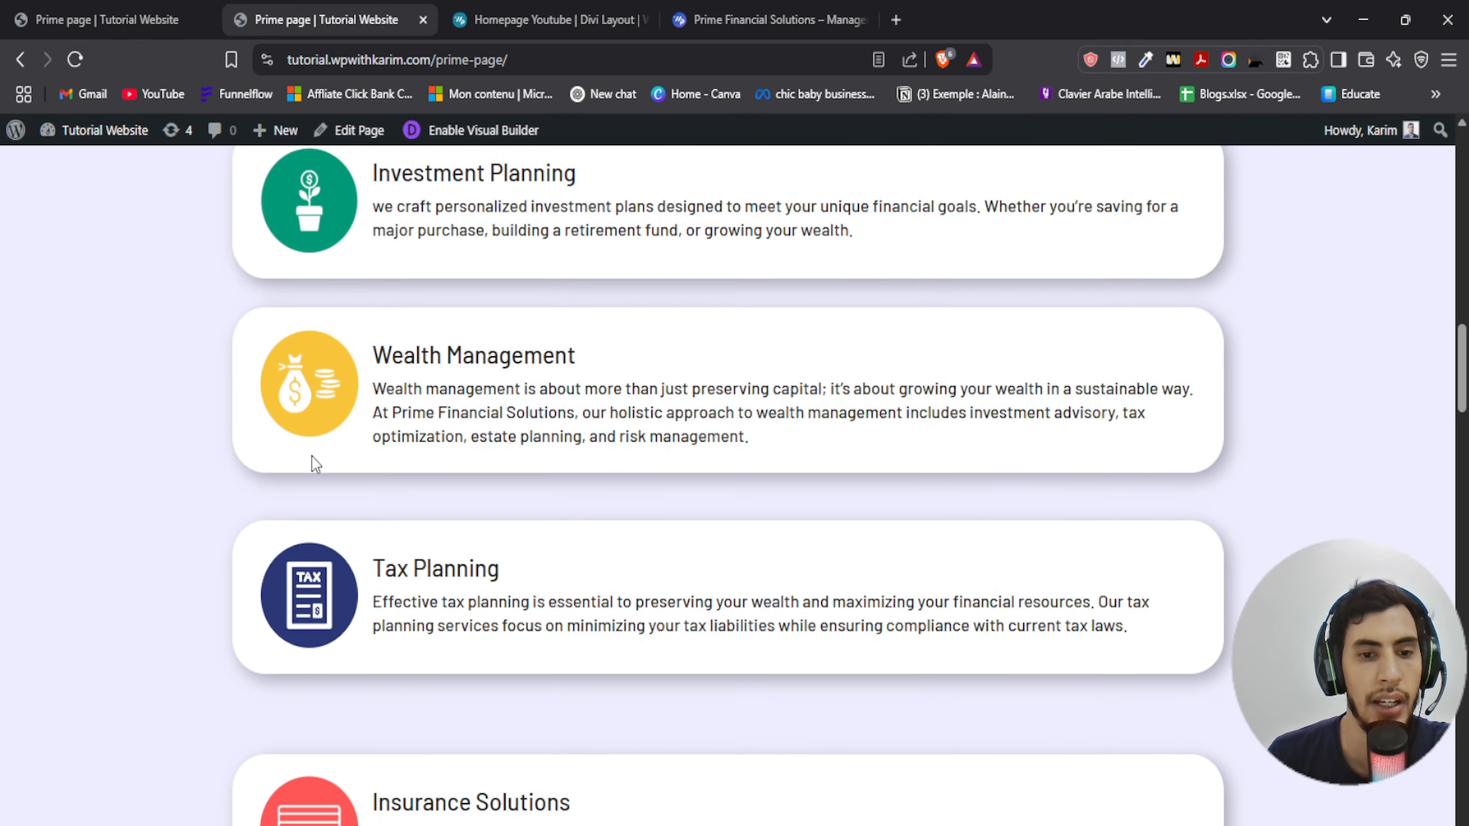
pyautogui.scroll(-8, 306, 458)
pyautogui.scroll(3, 235, 435)
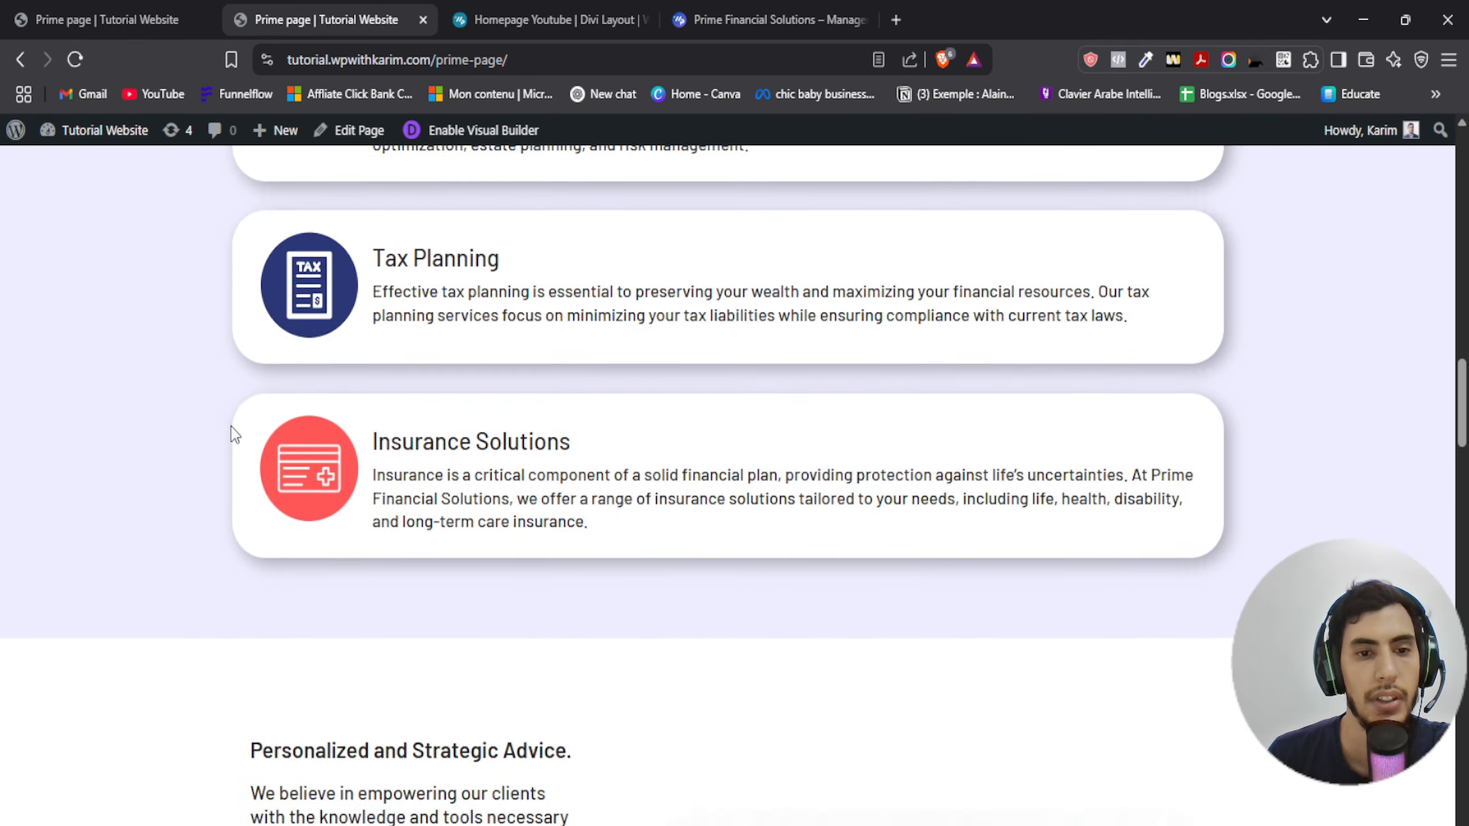
pyautogui.scroll(8, 233, 431)
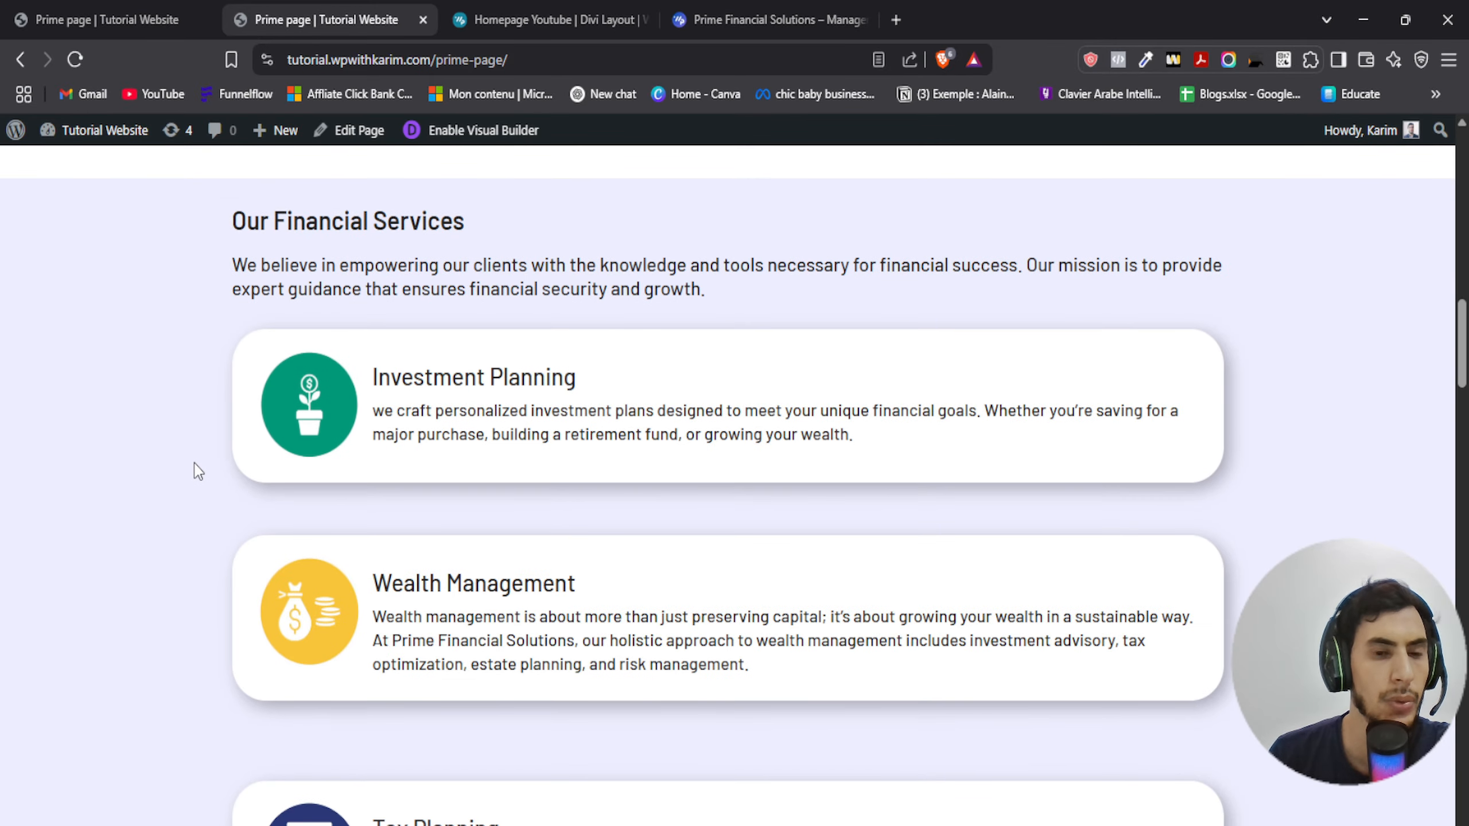
pyautogui.scroll(3, 194, 459)
# Return to the builder tab and enable blur in the Investment Planning blurb's scroll effects
pyautogui.click(96, 17)
pyautogui.scroll(-2, 401, 416)
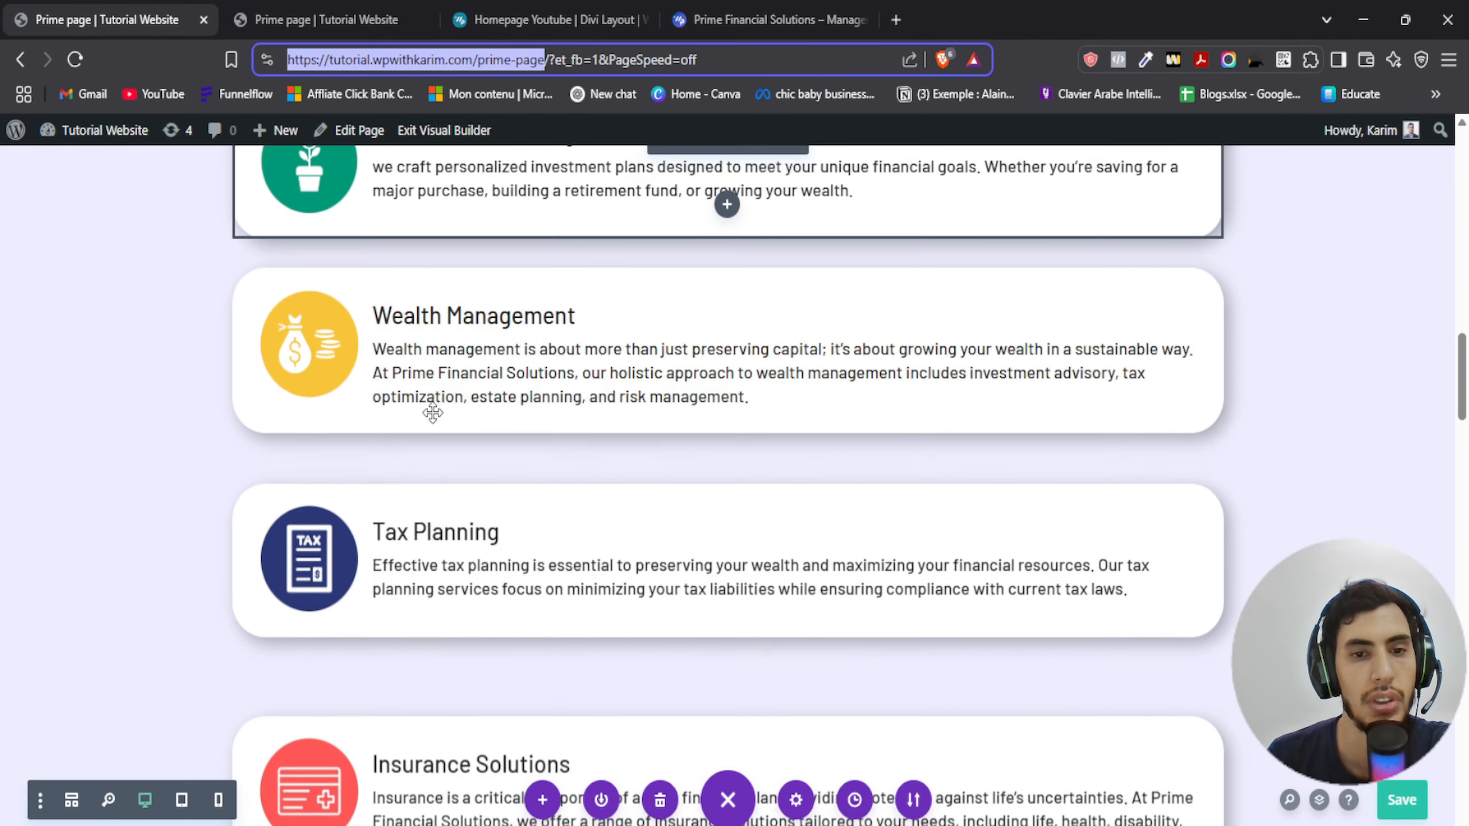
pyautogui.scroll(4, 577, 406)
pyautogui.click(693, 435)
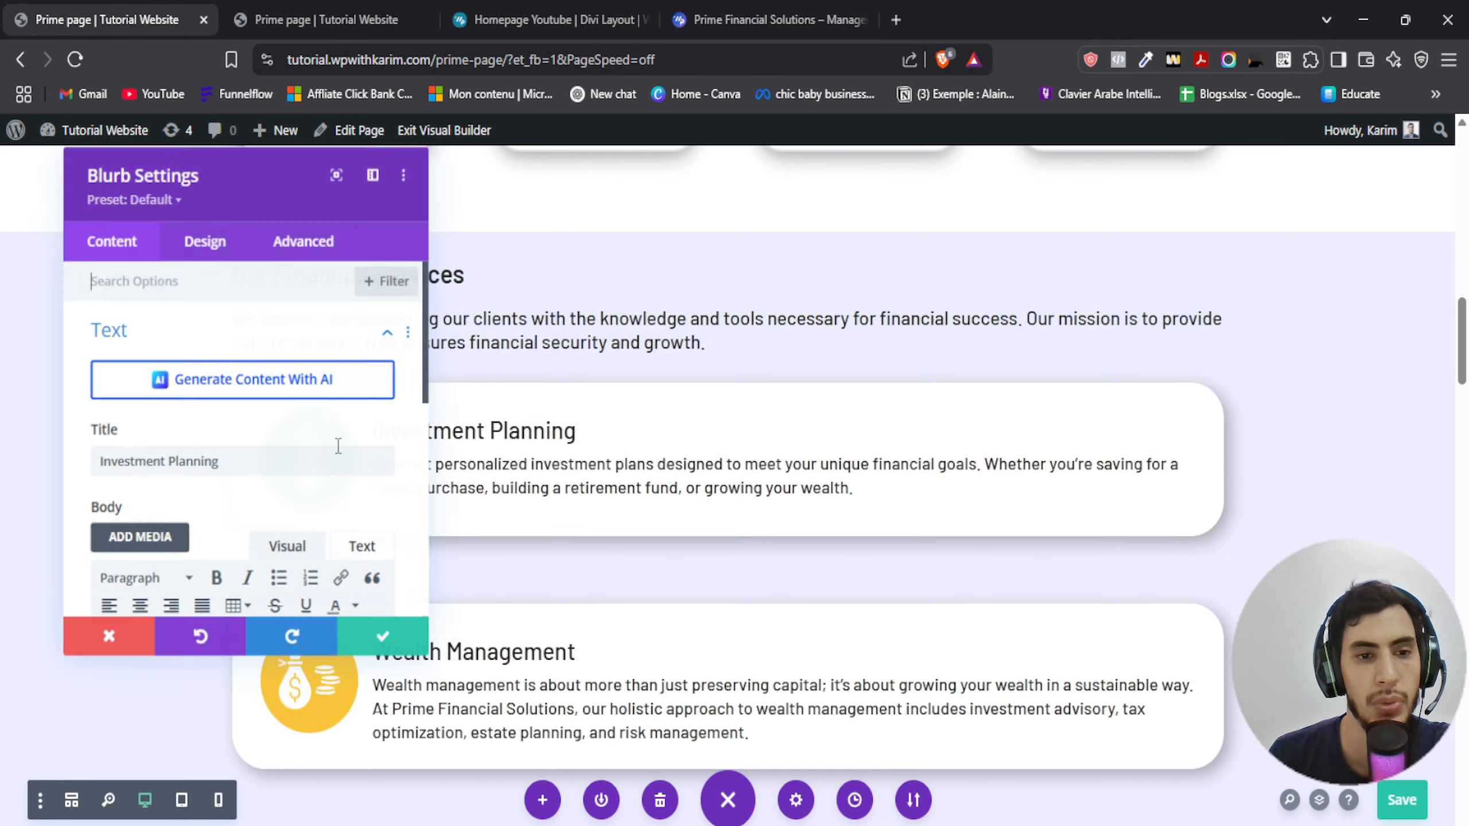
pyautogui.click(302, 236)
pyautogui.scroll(-3, 232, 439)
pyautogui.click(181, 518)
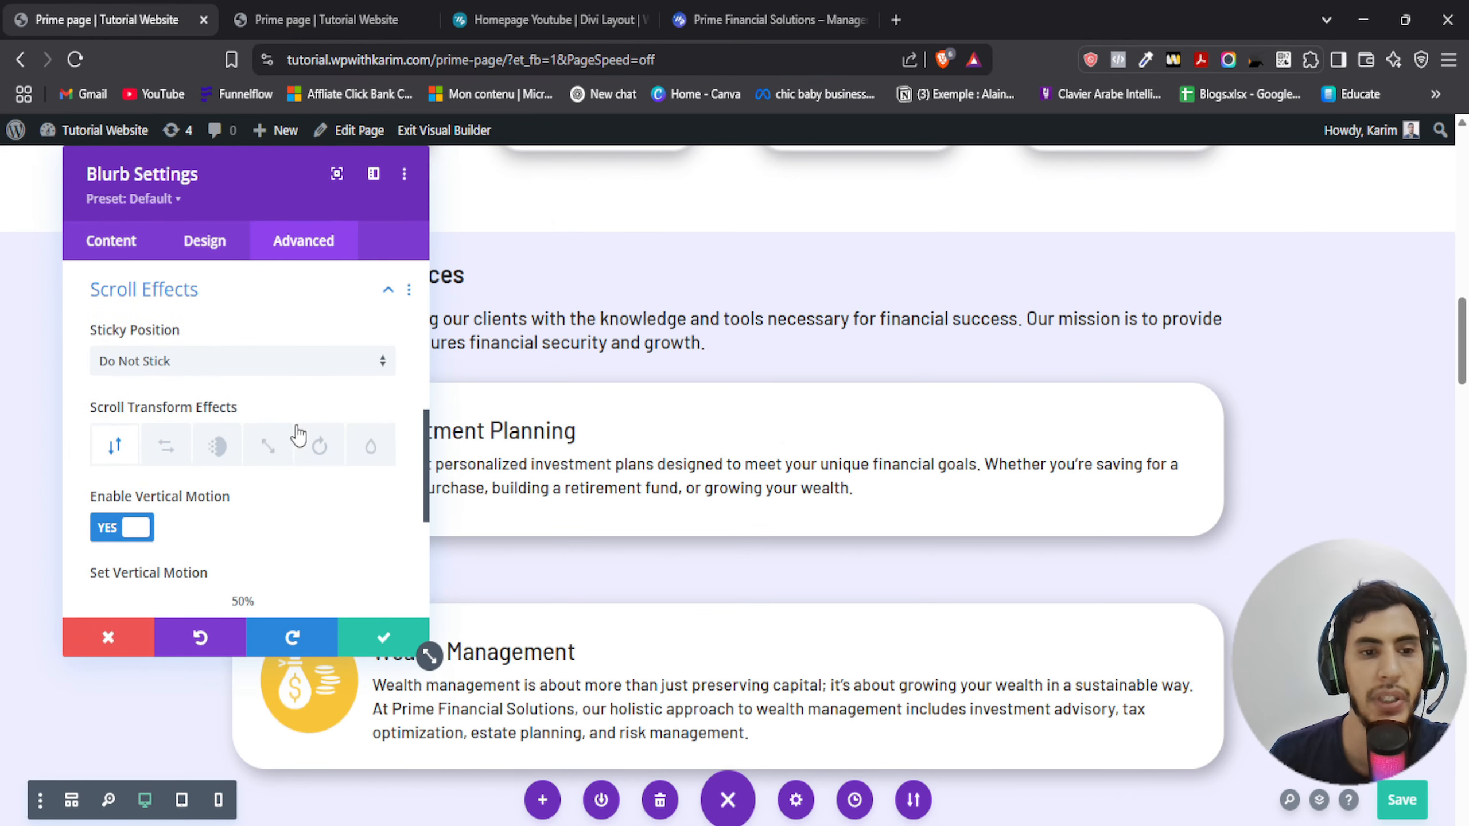
pyautogui.scroll(-2, 295, 429)
pyautogui.click(369, 350)
pyautogui.click(123, 431)
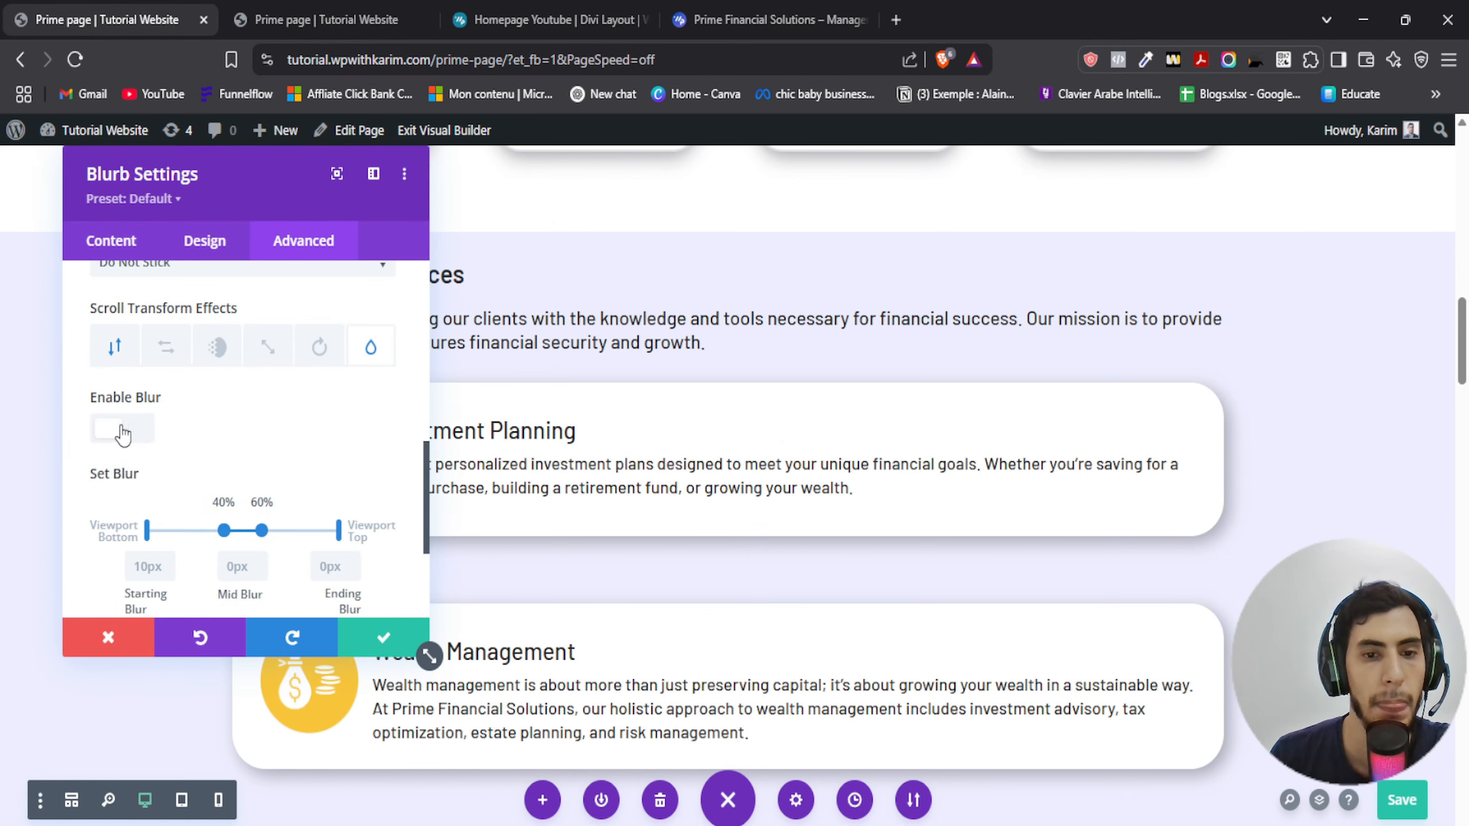
# Check the blur on the Investment Planning card and move the Blurb Settings window clear of the card's icon and title
pyautogui.scroll(-4, 652, 367)
pyautogui.scroll(4, 652, 373)
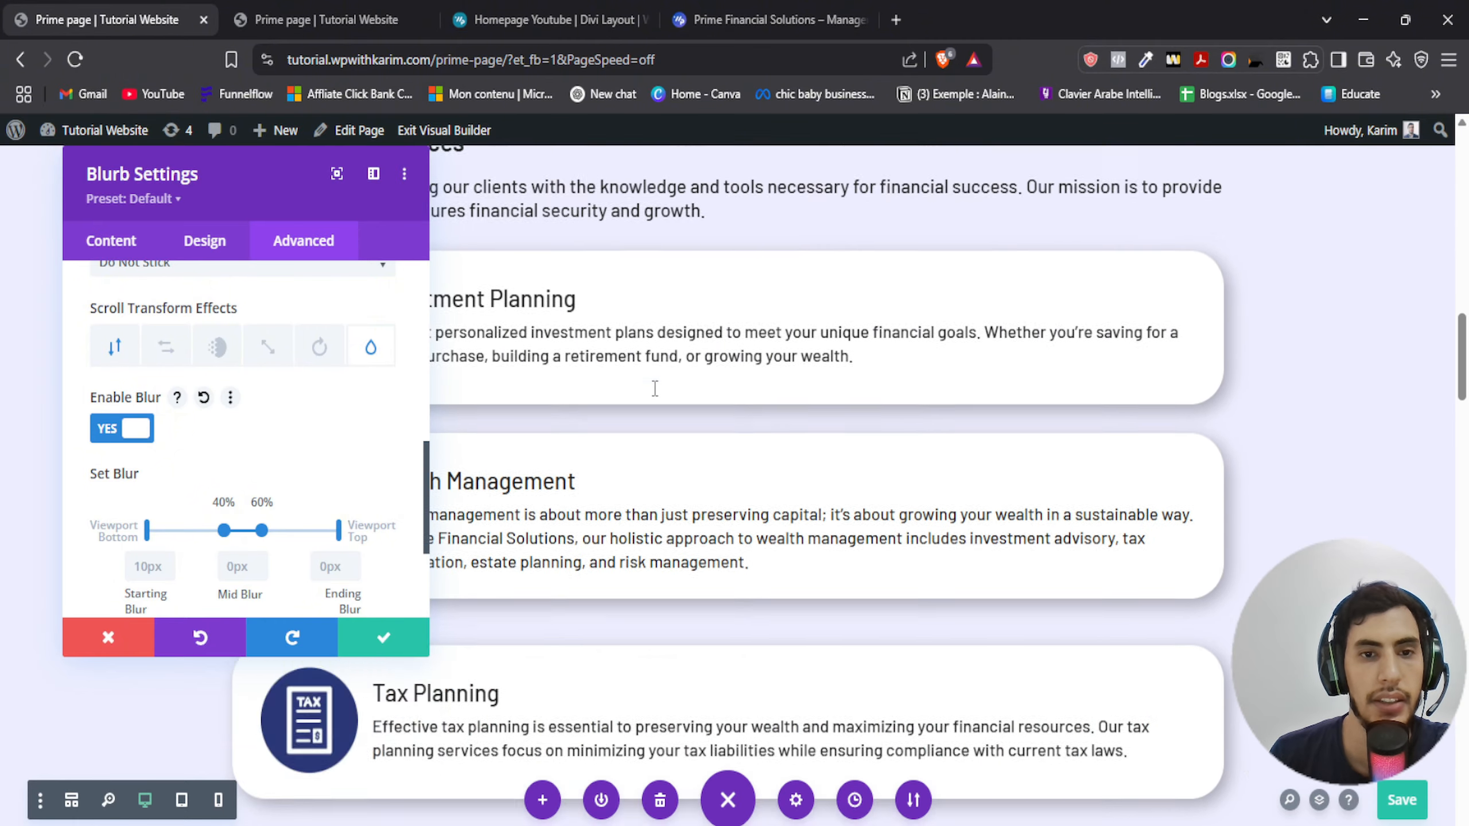
pyautogui.scroll(1, 651, 388)
pyautogui.scroll(-1, 251, 486)
pyautogui.scroll(1, 252, 253)
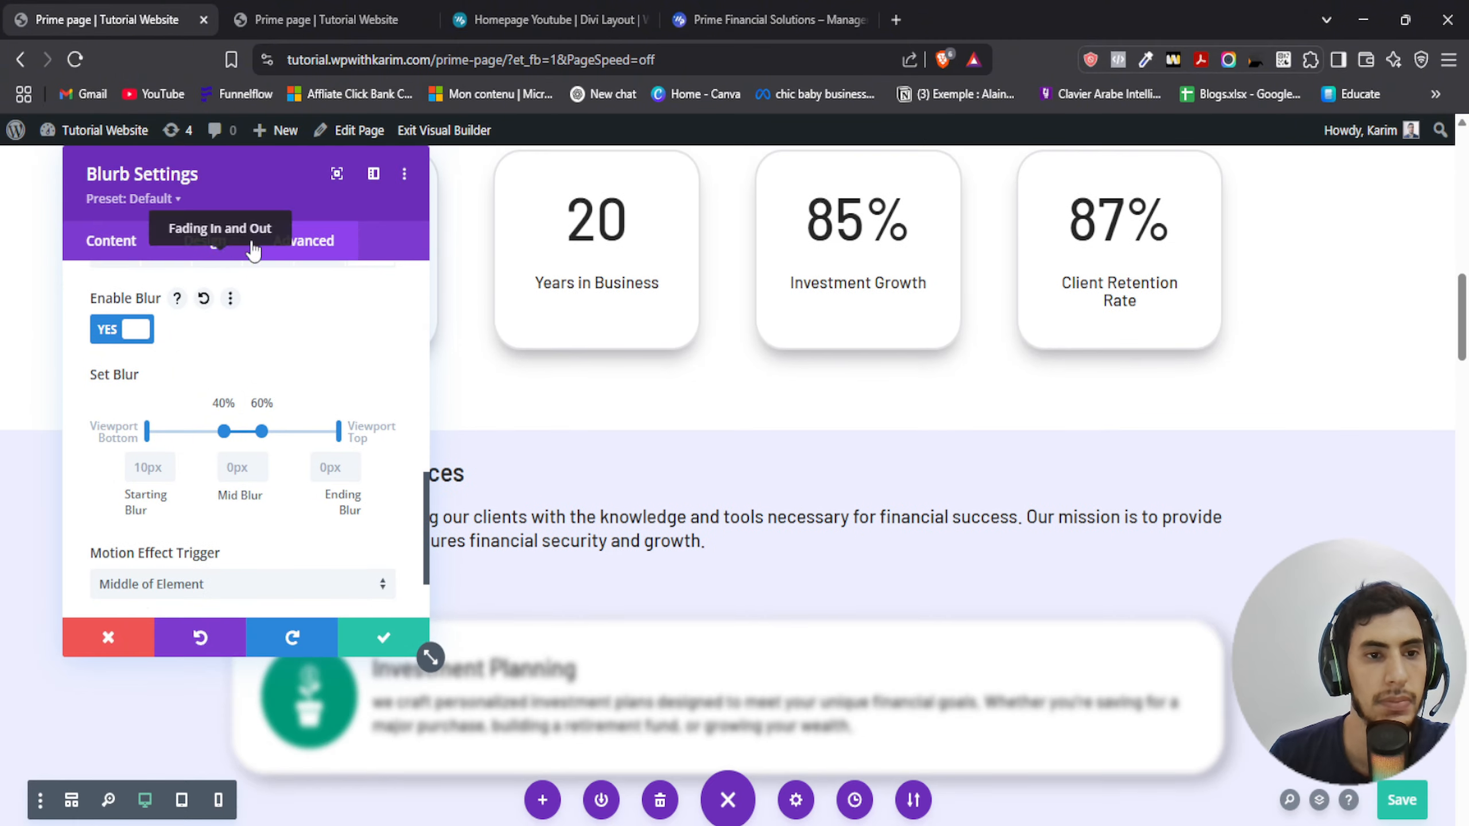
pyautogui.moveTo(241, 172); pyautogui.dragTo(1130, 233)
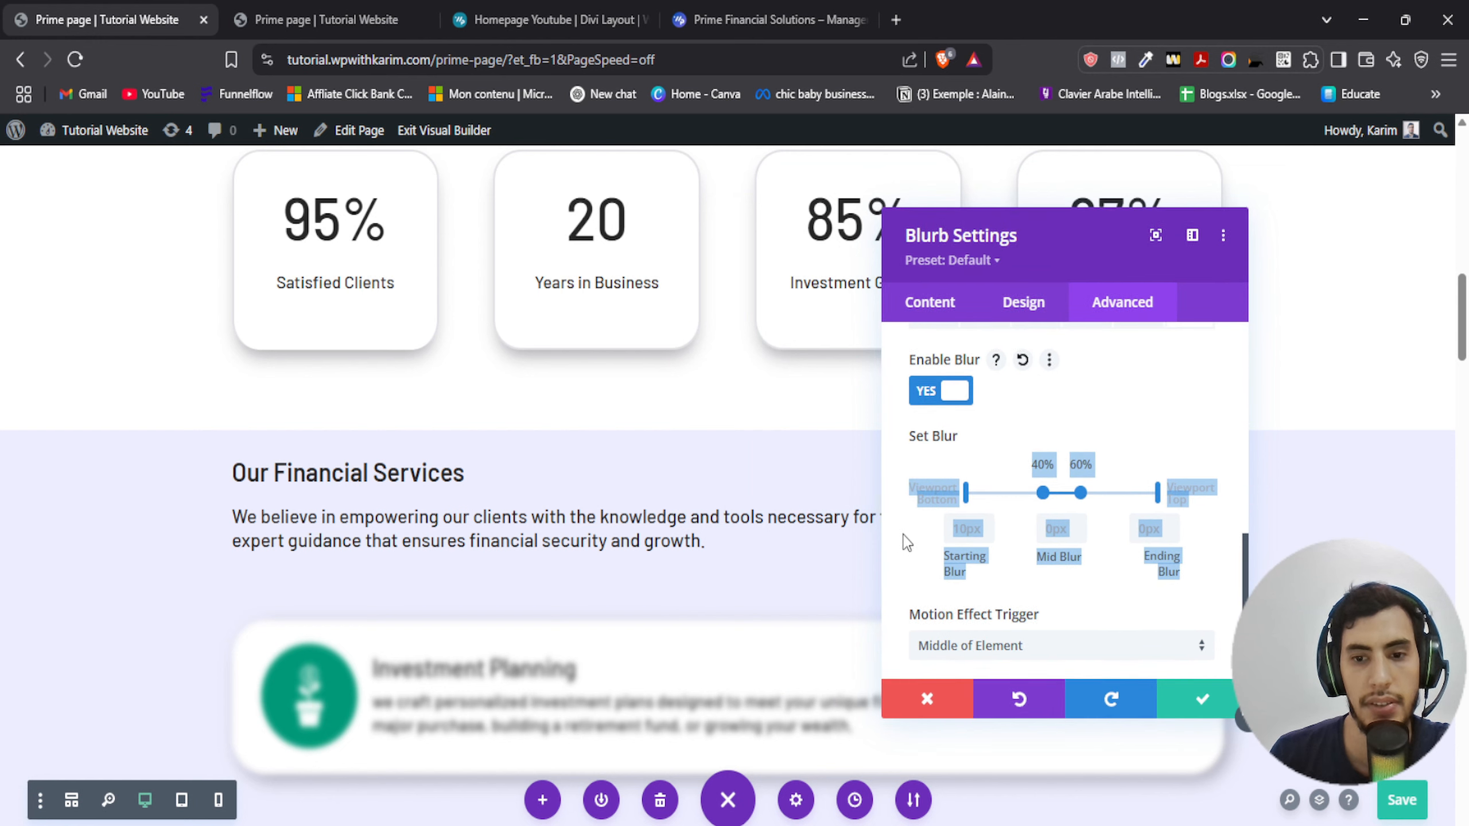
pyautogui.click(929, 543)
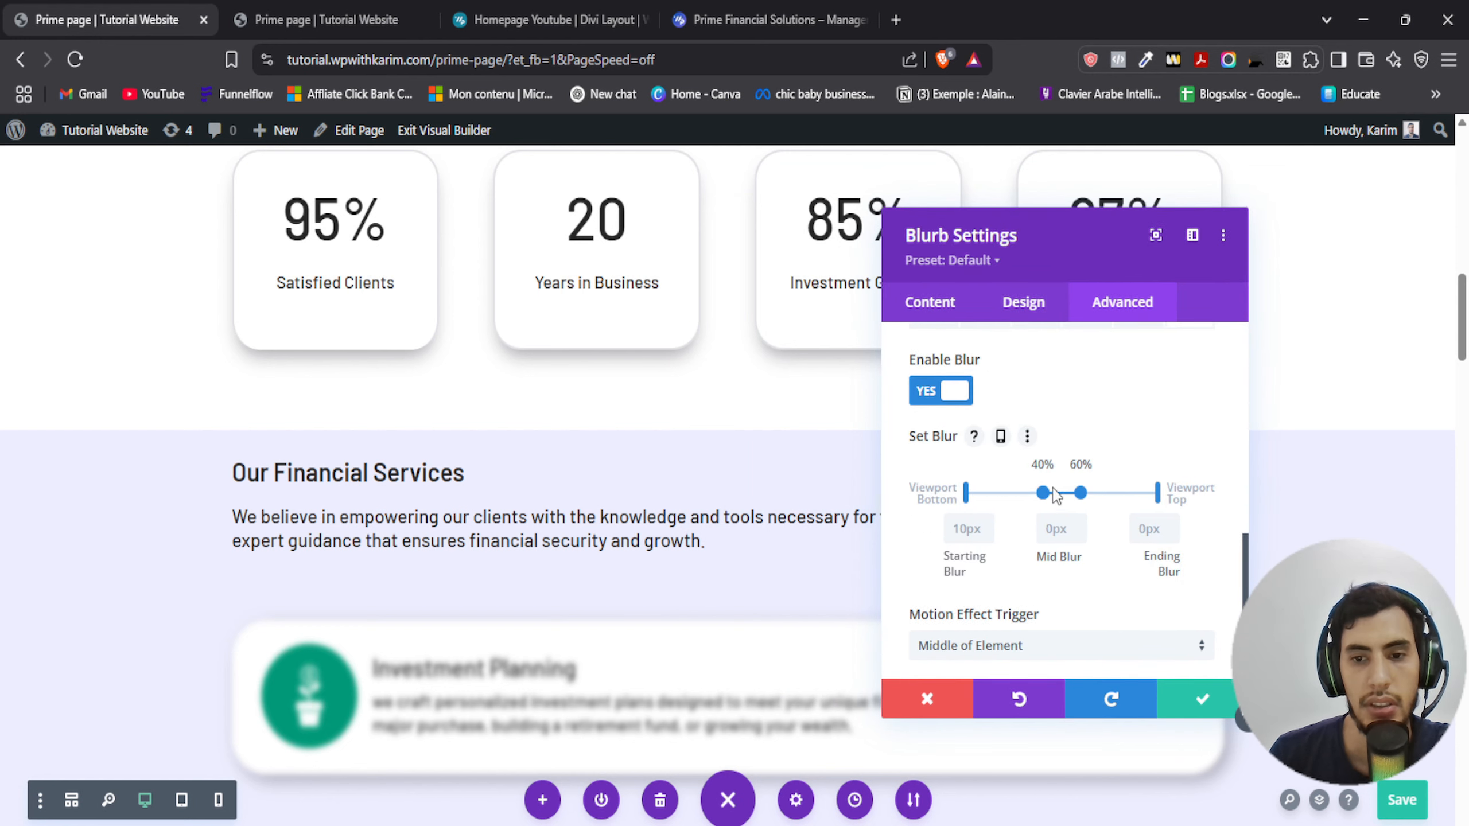
# Examine at which scroll positions the Investment Planning card blurs and sharpens, keeping the blur settings open
pyautogui.scroll(1, 744, 463)
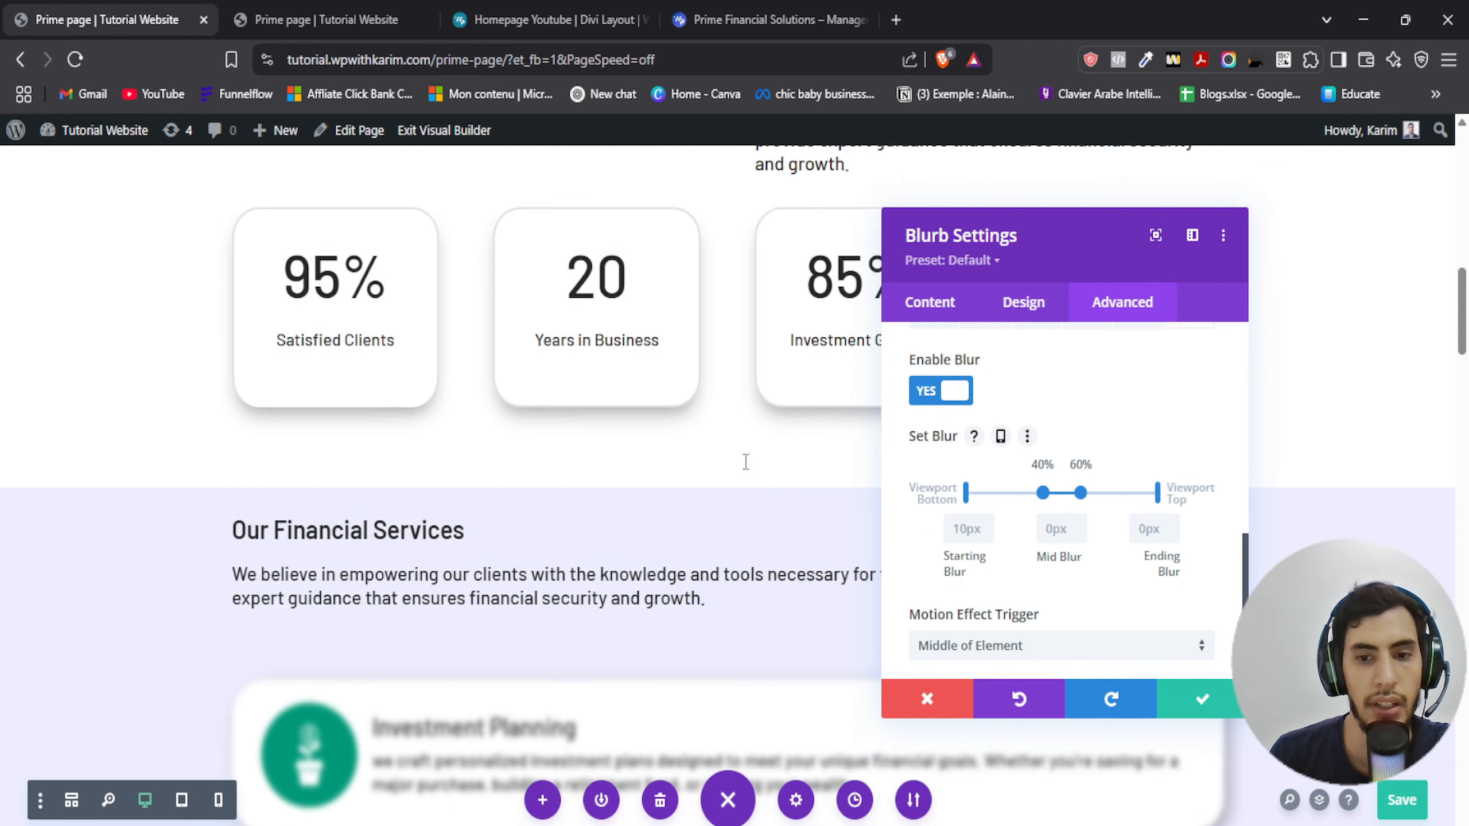
pyautogui.scroll(-3, 744, 463)
pyautogui.scroll(2, 743, 465)
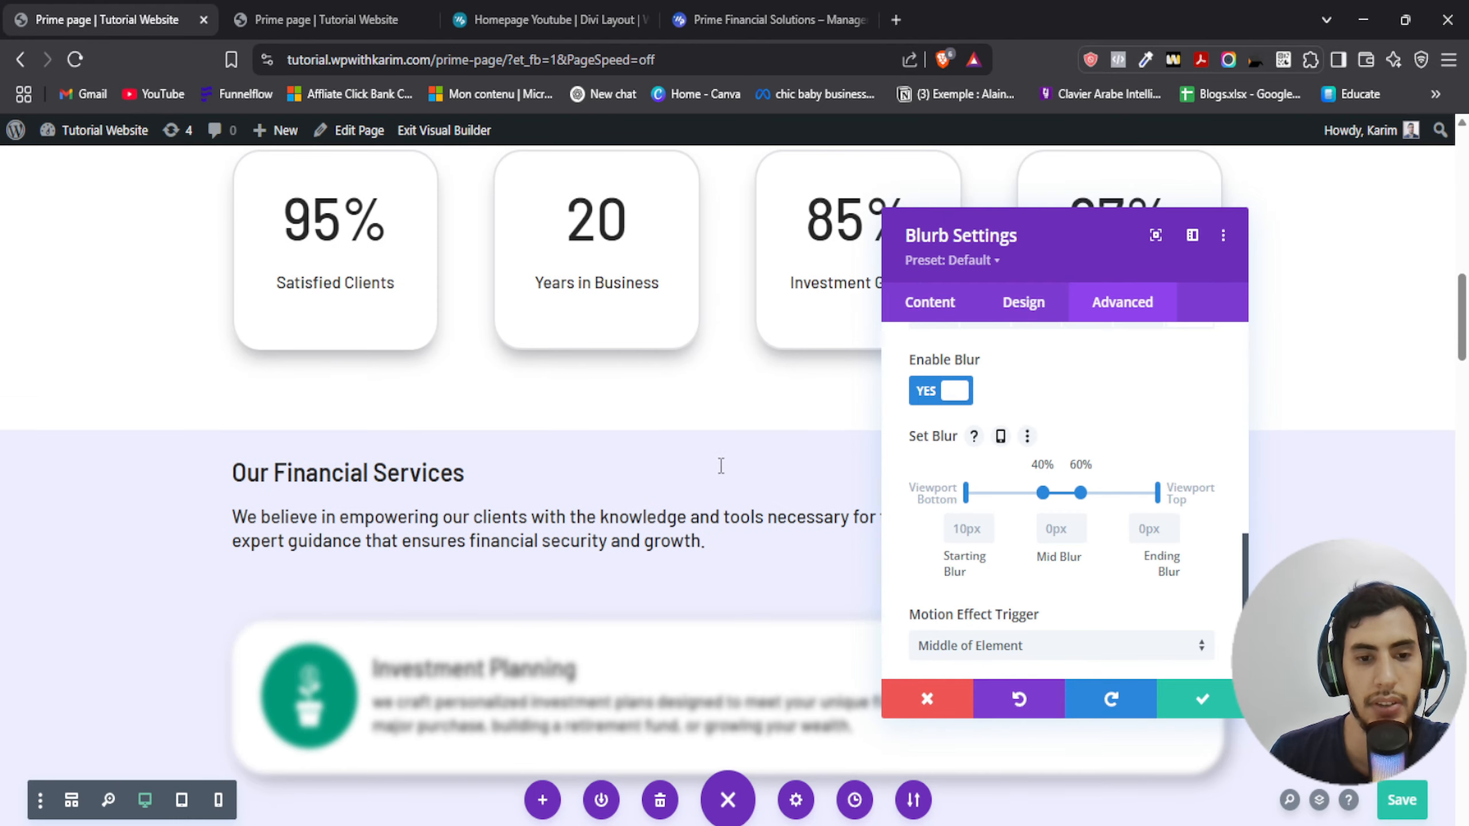
pyautogui.scroll(2, 712, 472)
pyautogui.scroll(-4, 706, 475)
pyautogui.scroll(1, 707, 469)
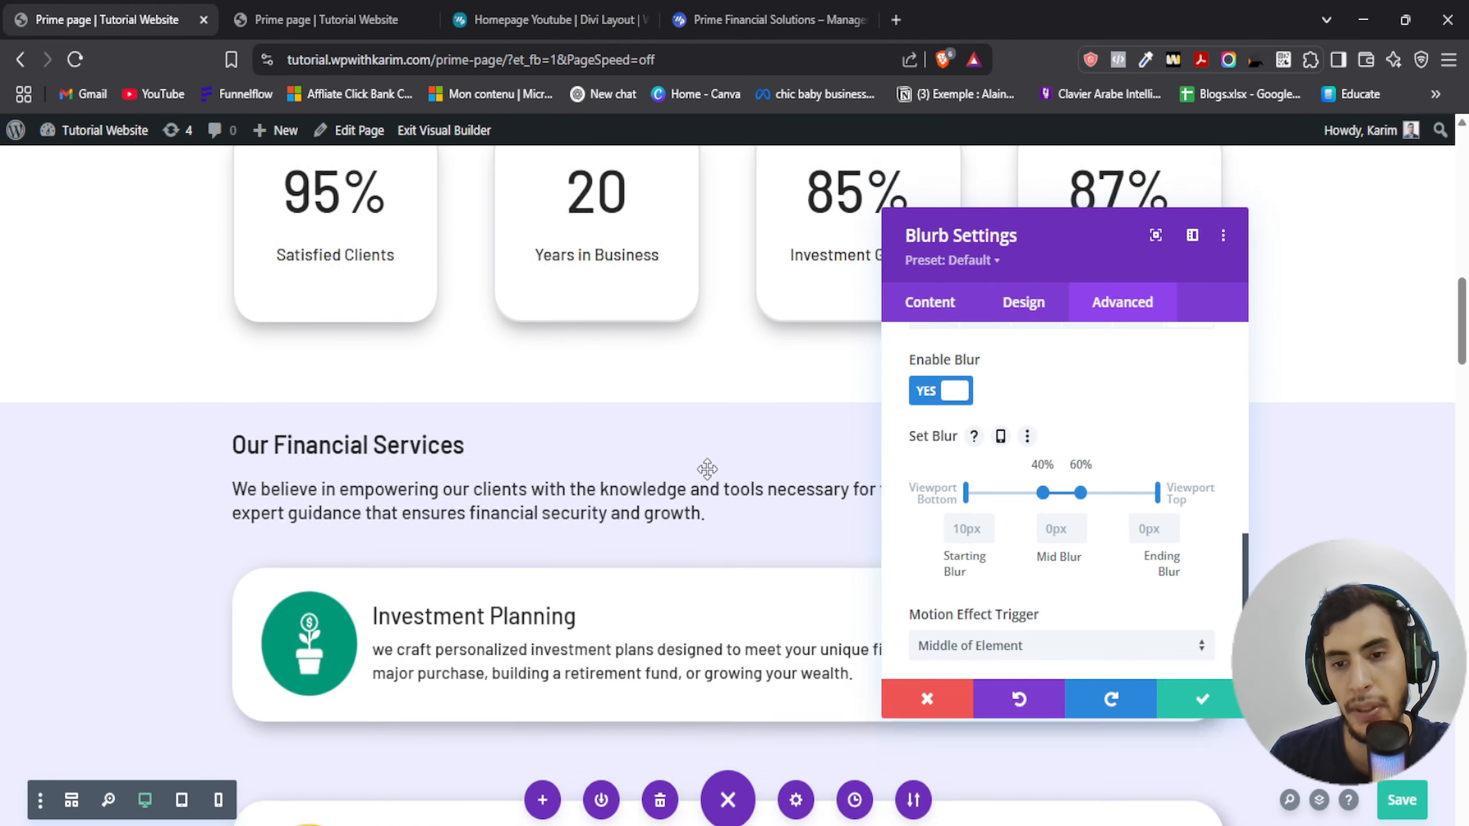
pyautogui.scroll(1, 707, 469)
pyautogui.scroll(-2, 673, 515)
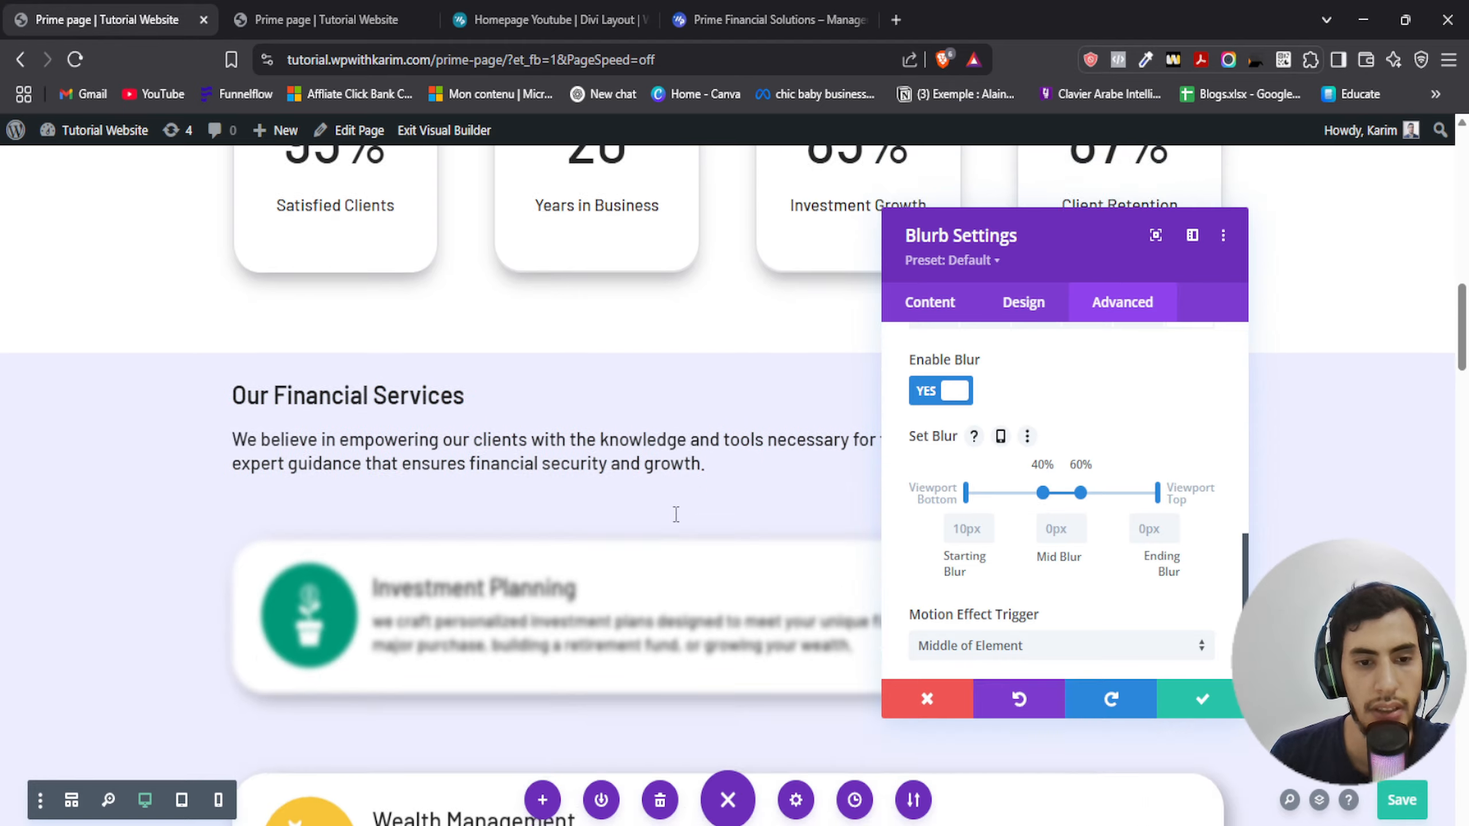
pyautogui.scroll(5, 677, 519)
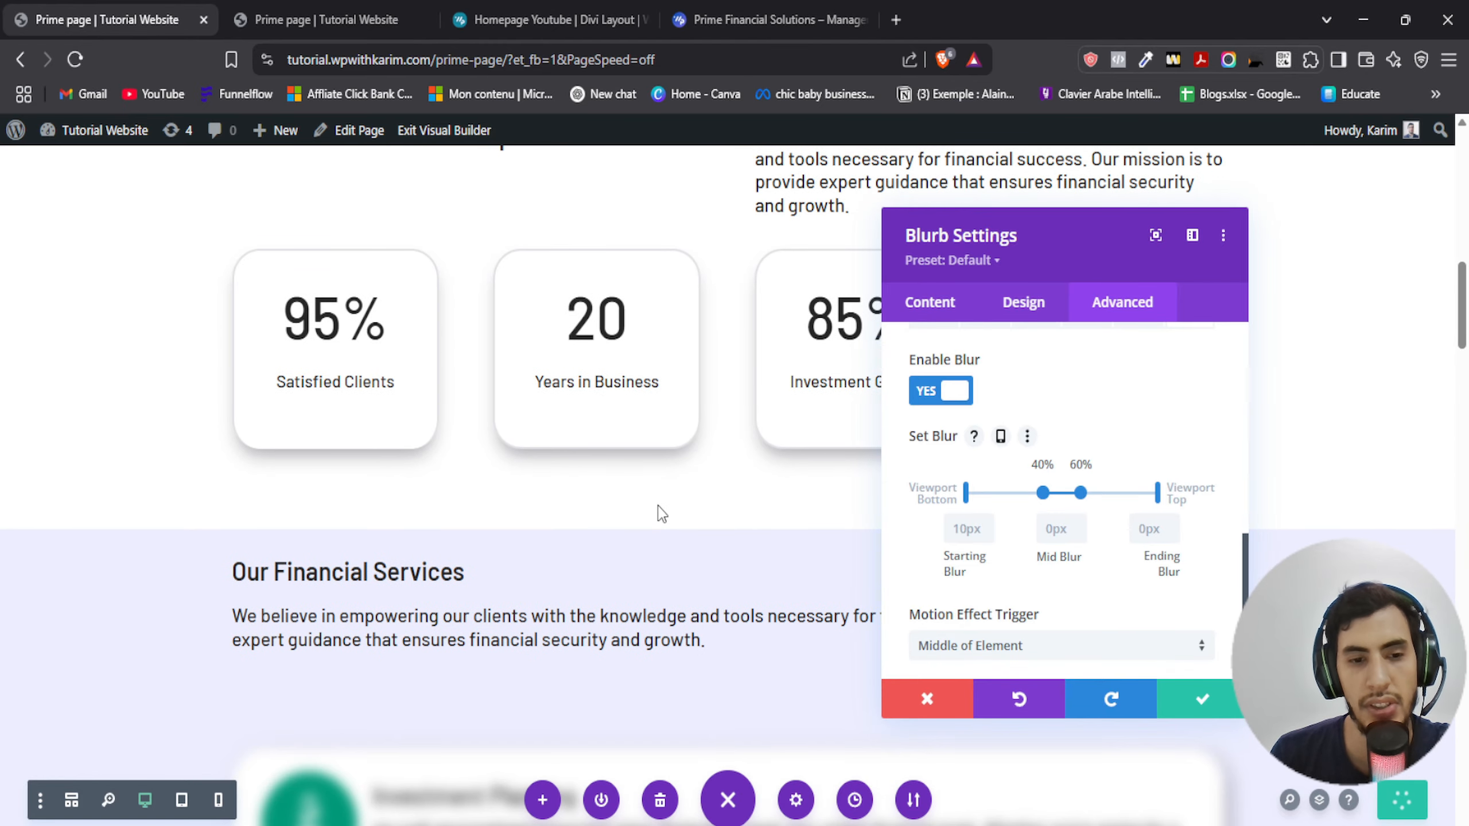
# Start the mid blur range at 32% for the Investment Planning blurb and lower its starting blur to 2 px
pyautogui.scroll(-3, 661, 513)
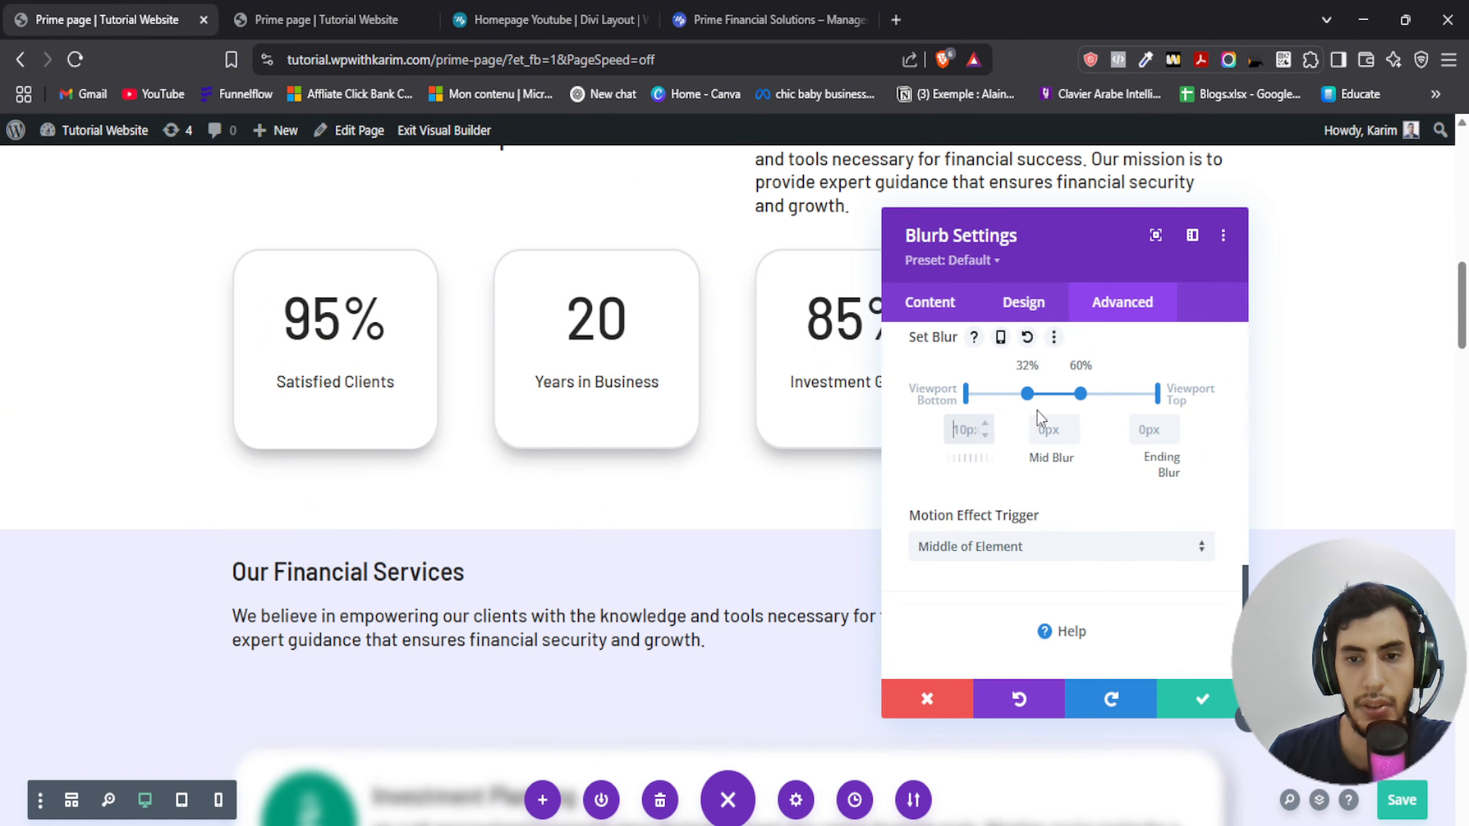
pyautogui.write('px')
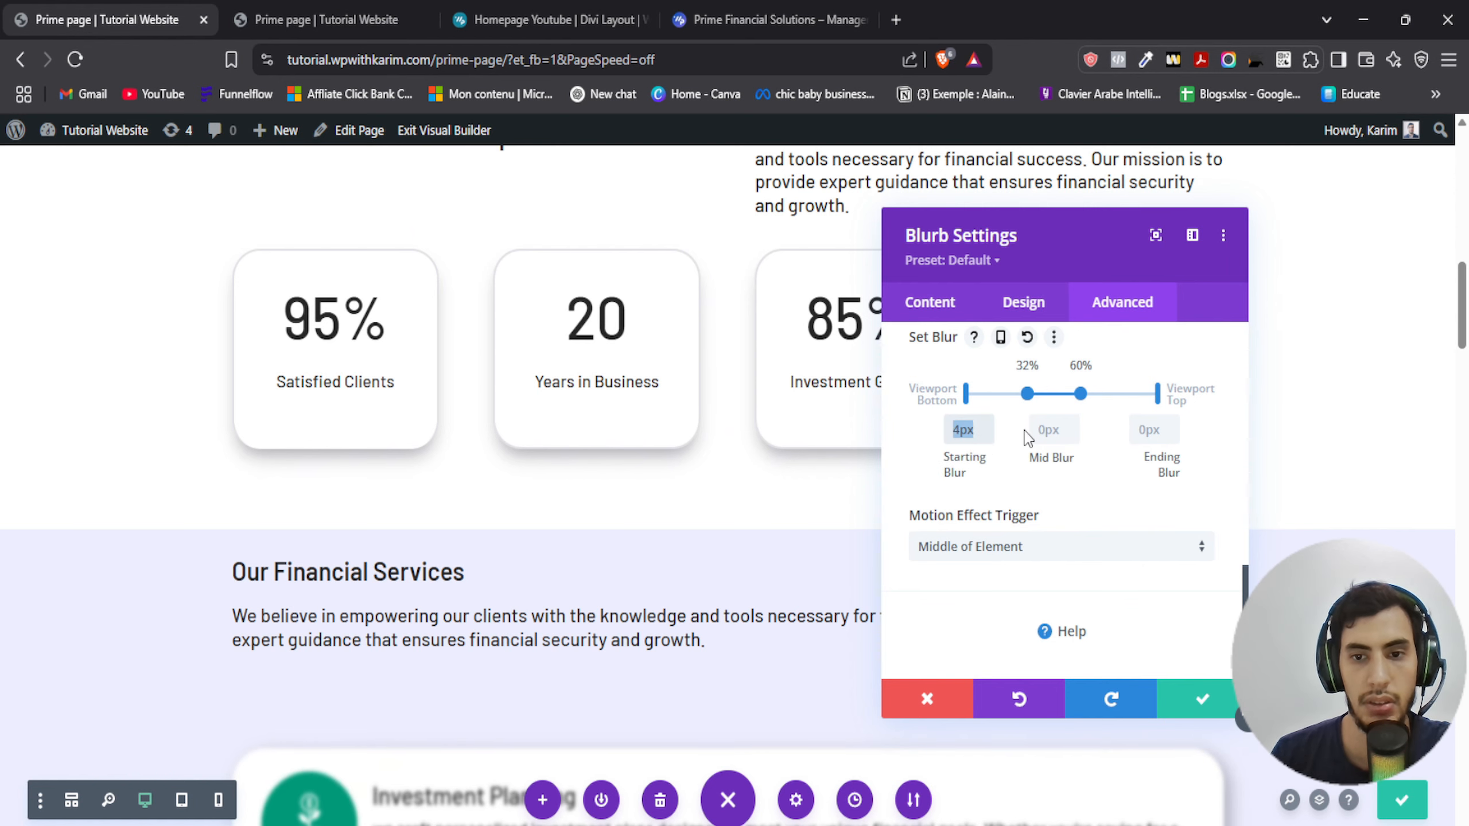
pyautogui.write('px')
pyautogui.scroll(-3, 705, 390)
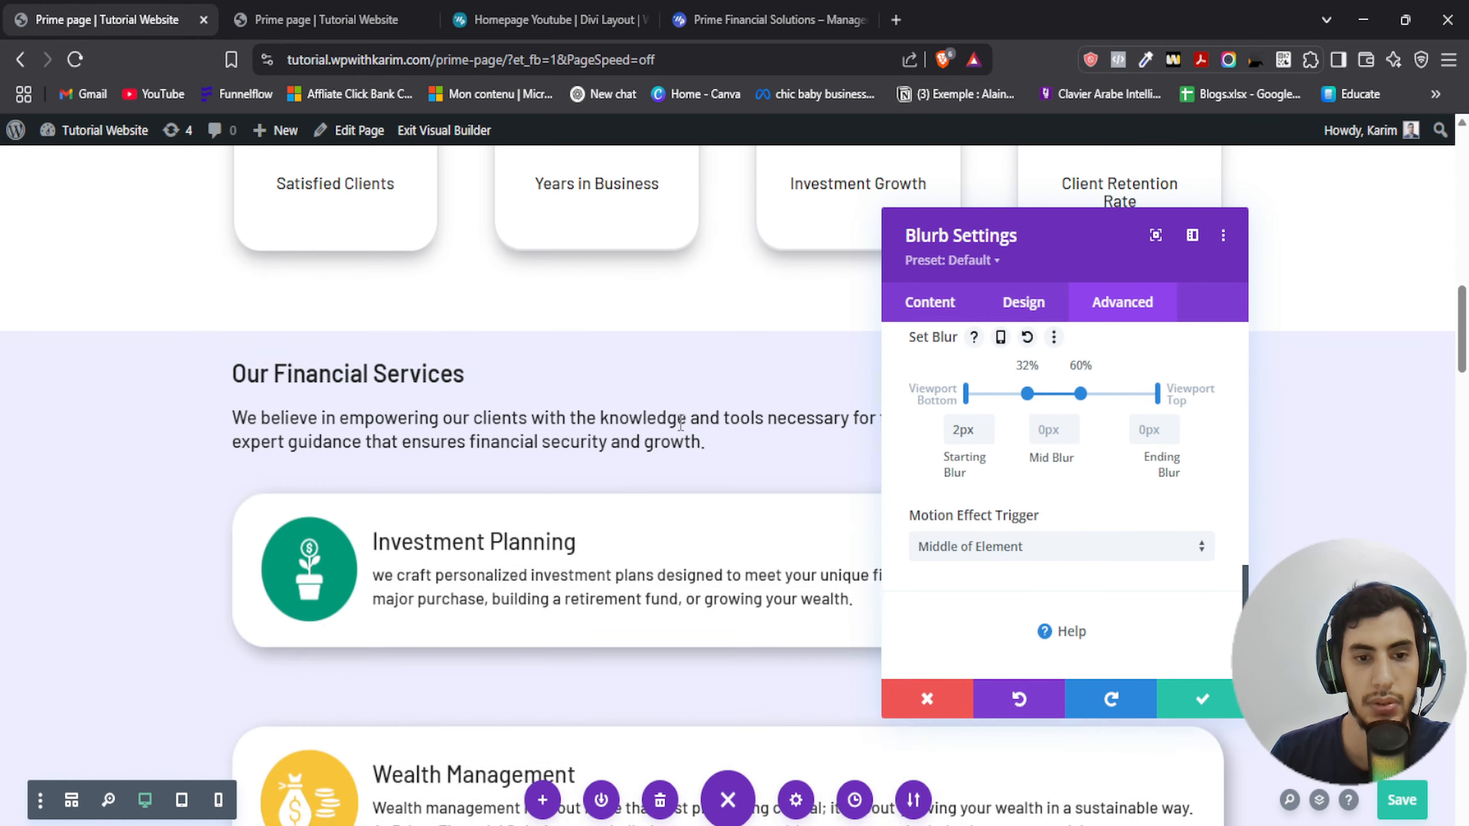
# Check the lighter blur on the Investment Planning card and set its starting blur to 5 px
pyautogui.scroll(5, 688, 405)
pyautogui.scroll(-2, 675, 427)
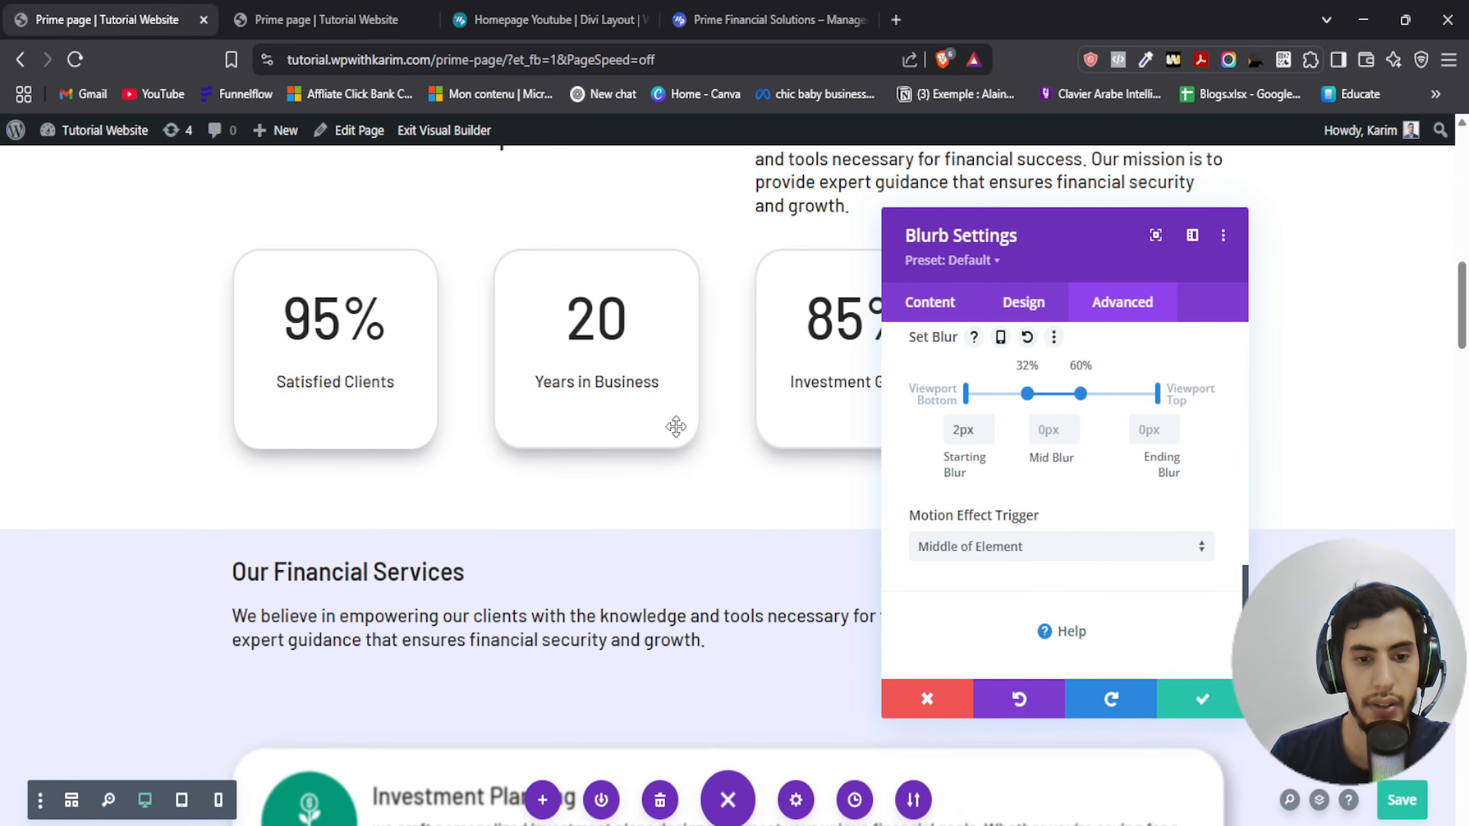
pyautogui.scroll(2, 676, 427)
pyautogui.scroll(-2, 675, 426)
pyautogui.scroll(1, 675, 428)
pyautogui.scroll(-1, 674, 432)
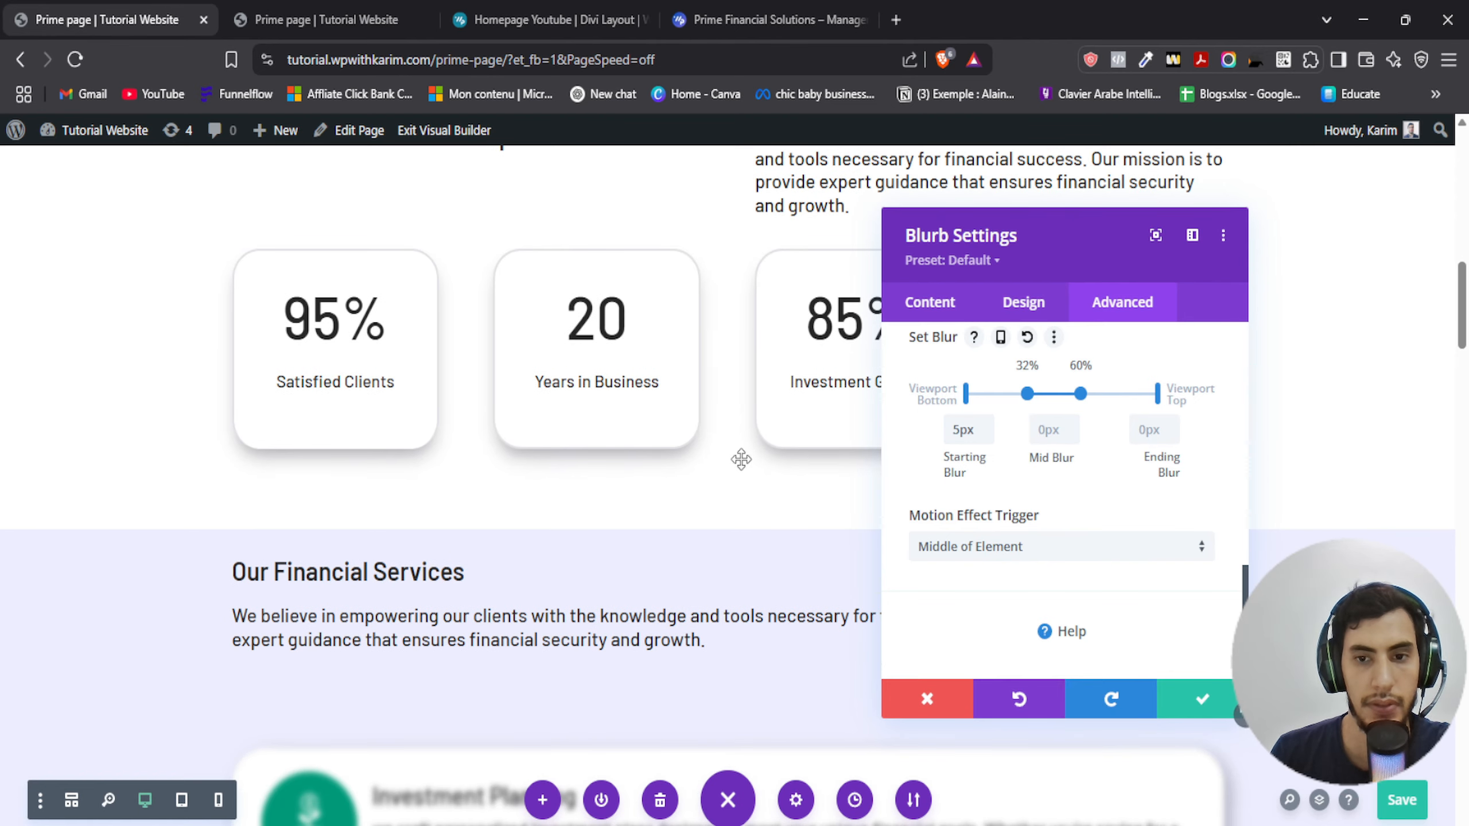
# Examine how the Investment Planning card blurs and sharpens while entering and moving up the viewport
pyautogui.scroll(-2, 717, 389)
pyautogui.scroll(2, 717, 389)
pyautogui.scroll(-5, 717, 389)
pyautogui.scroll(5, 718, 389)
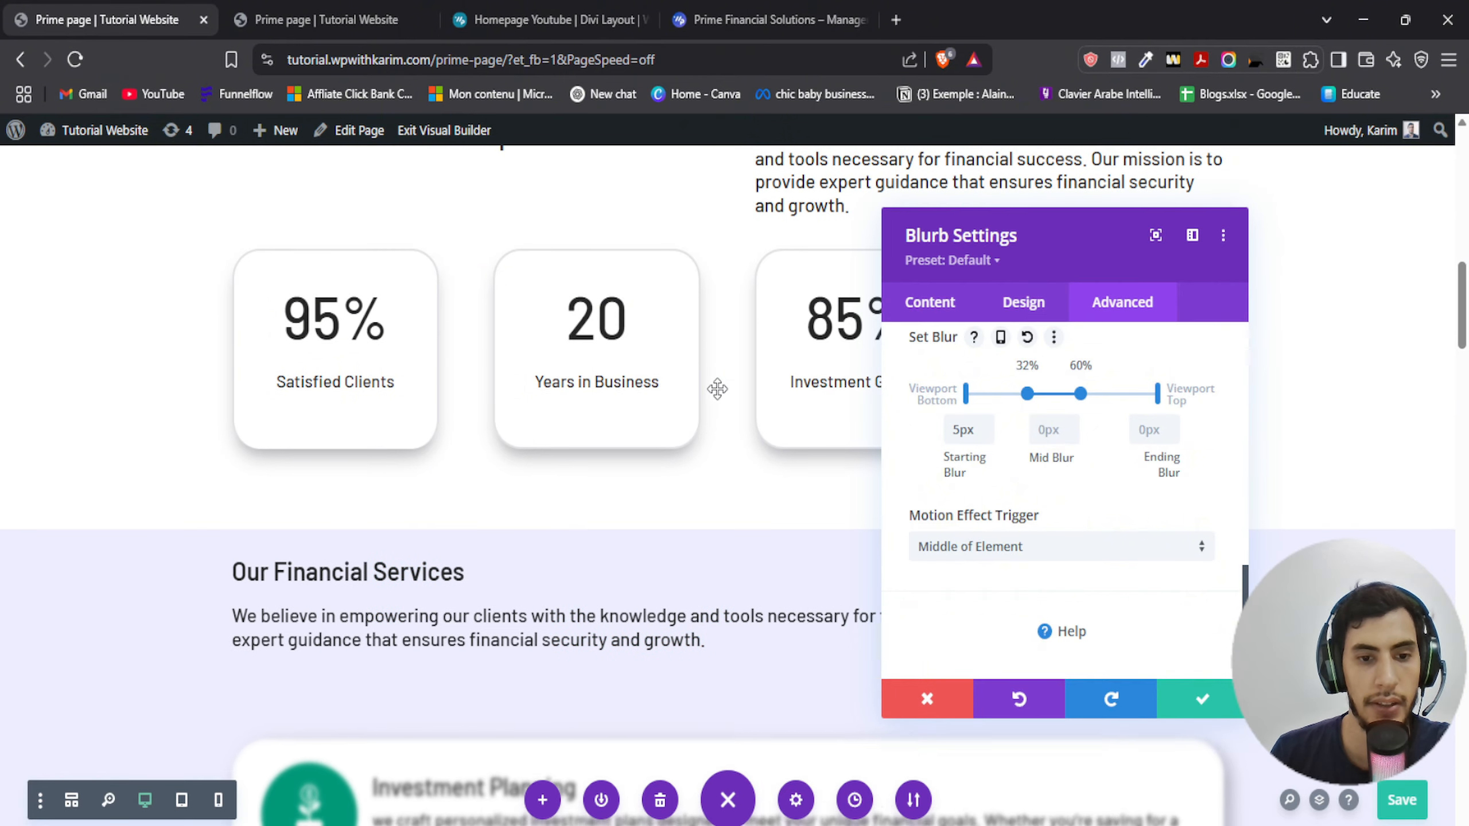
pyautogui.scroll(-3, 717, 389)
pyautogui.scroll(5, 718, 387)
pyautogui.scroll(-4, 715, 382)
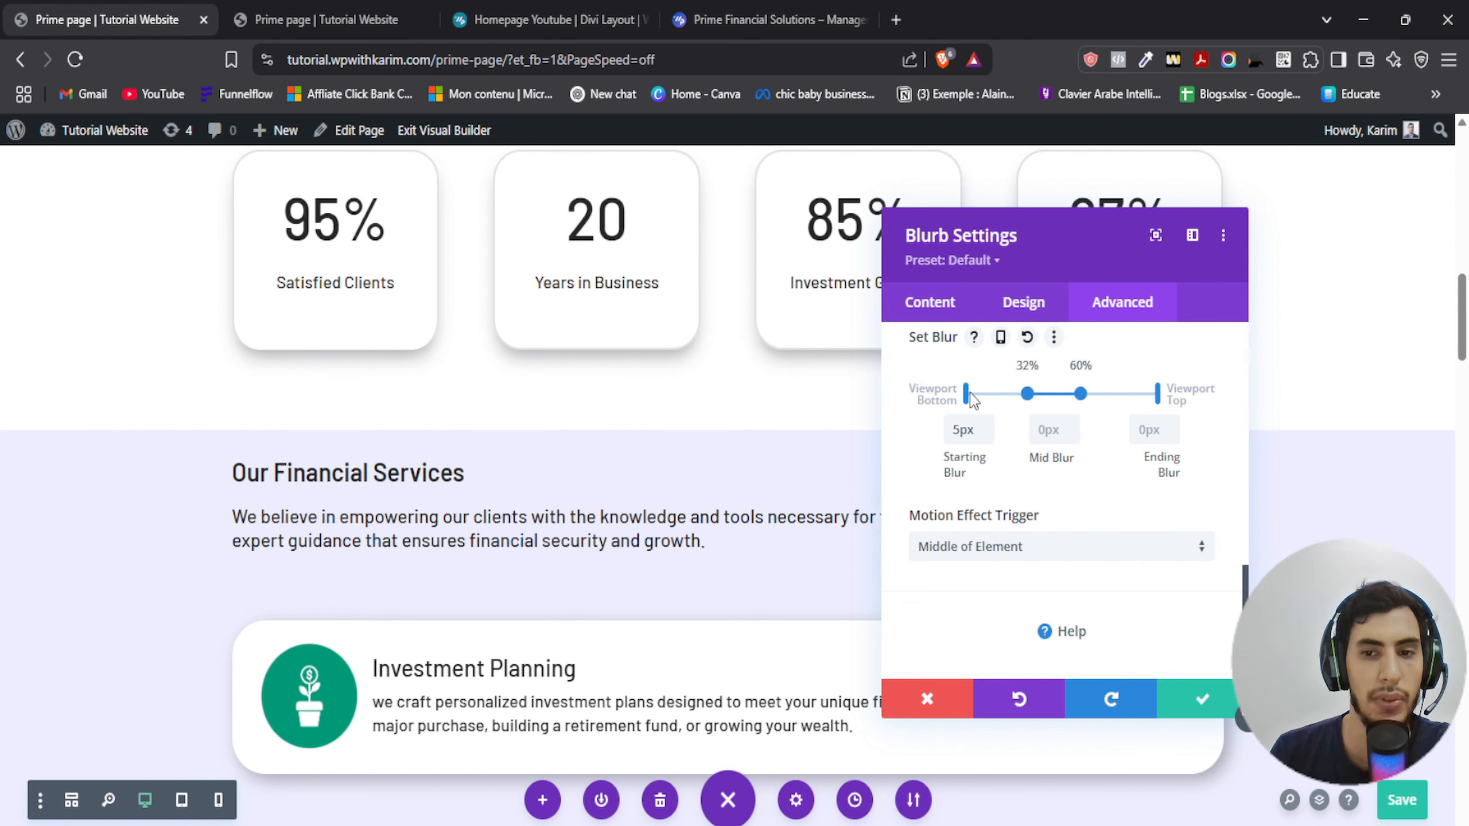
pyautogui.scroll(2, 711, 398)
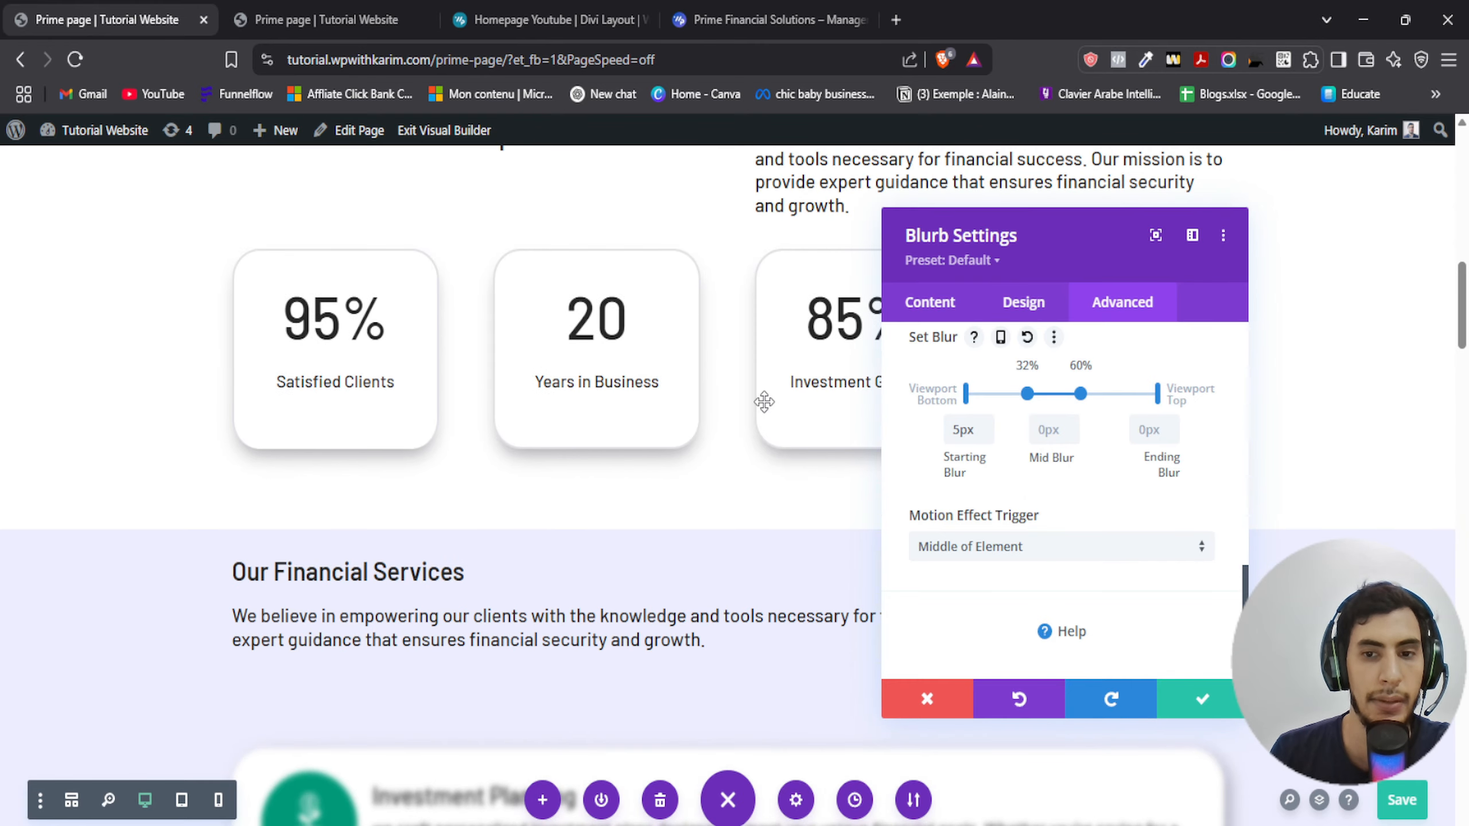
pyautogui.scroll(-2, 763, 401)
pyautogui.scroll(-2, 718, 405)
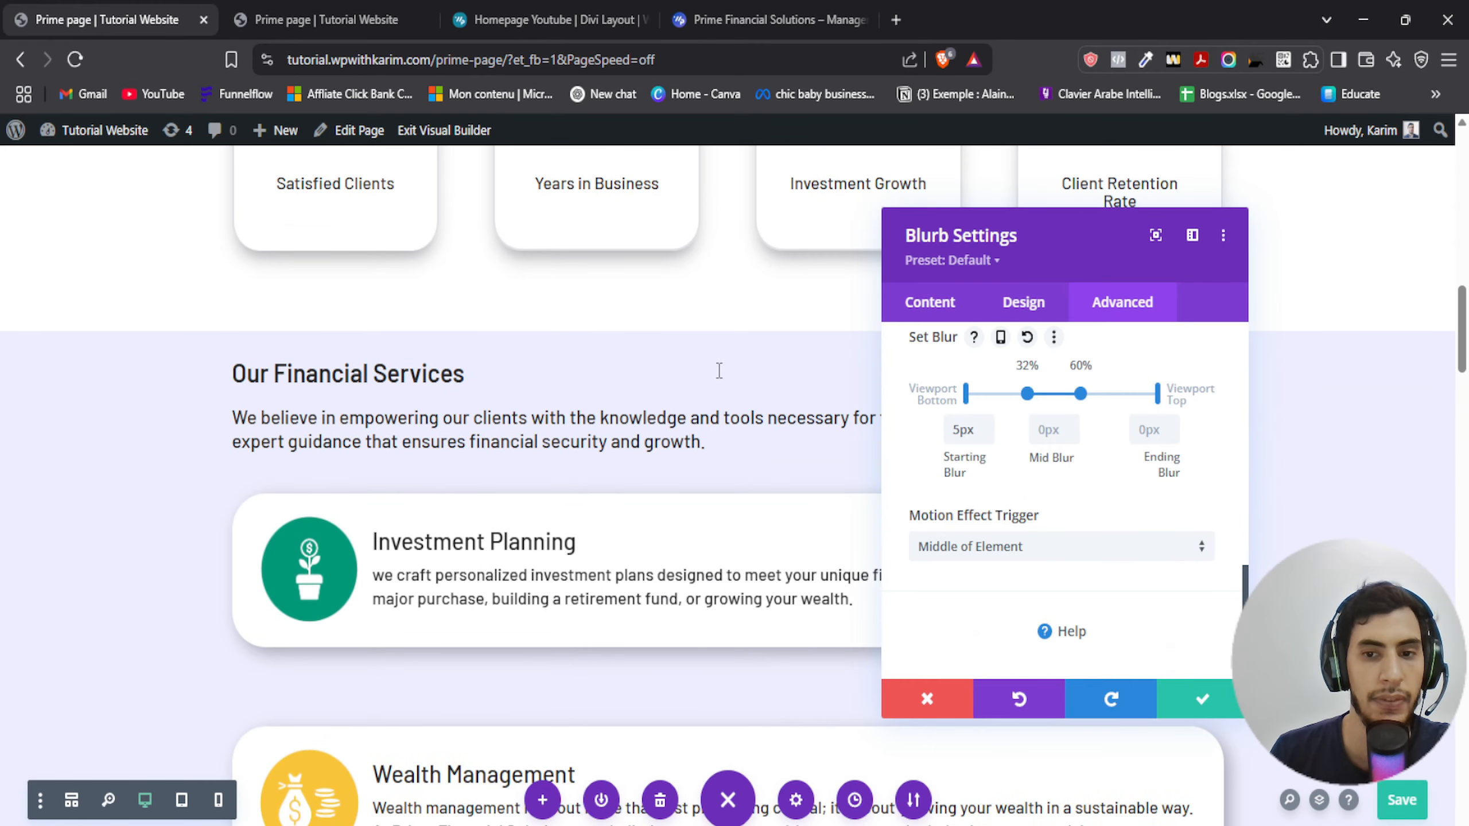
pyautogui.scroll(-2, 718, 370)
pyautogui.scroll(4, 718, 370)
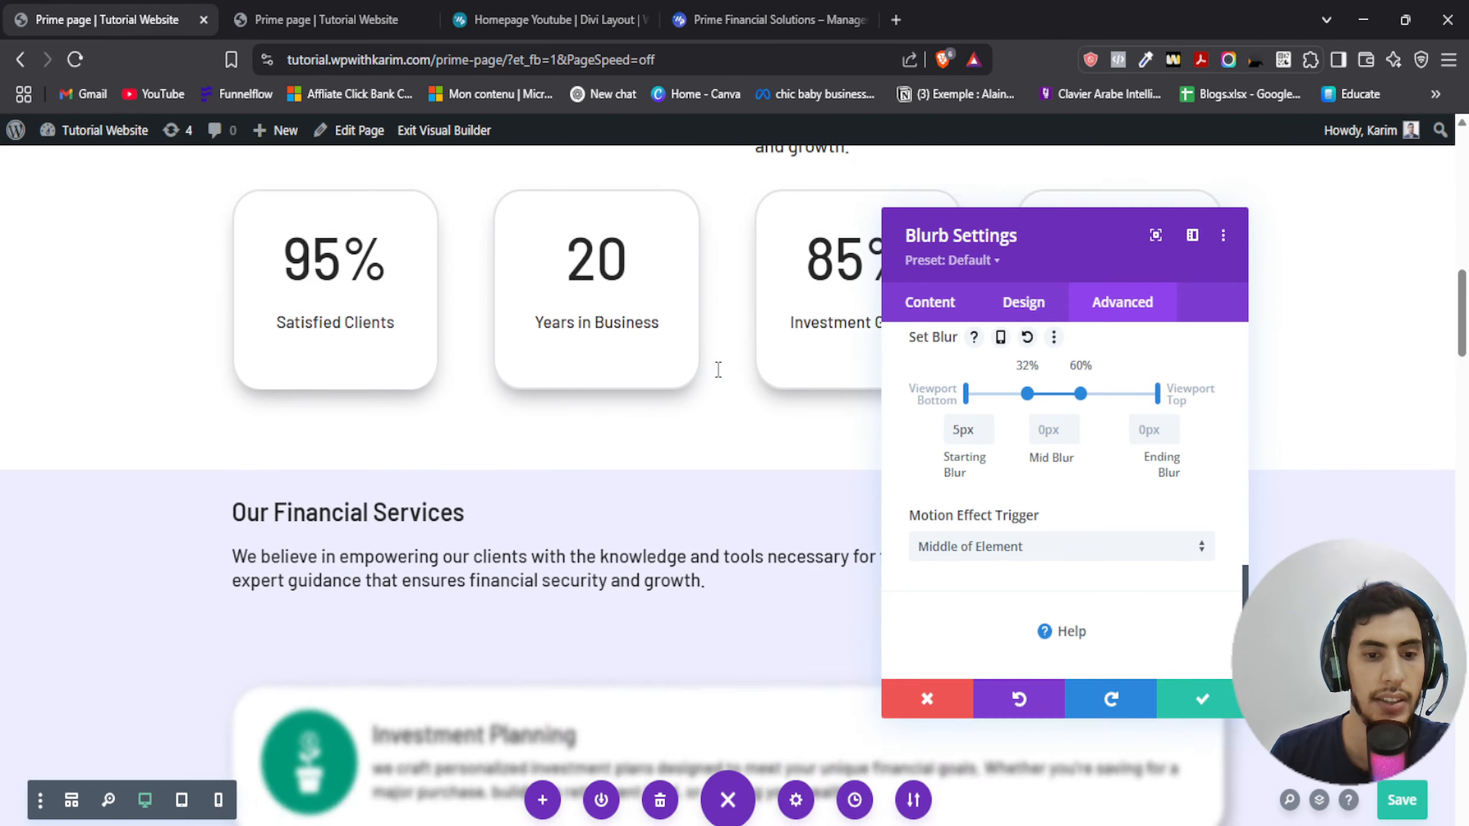
pyautogui.scroll(-5, 718, 370)
pyautogui.scroll(4, 752, 405)
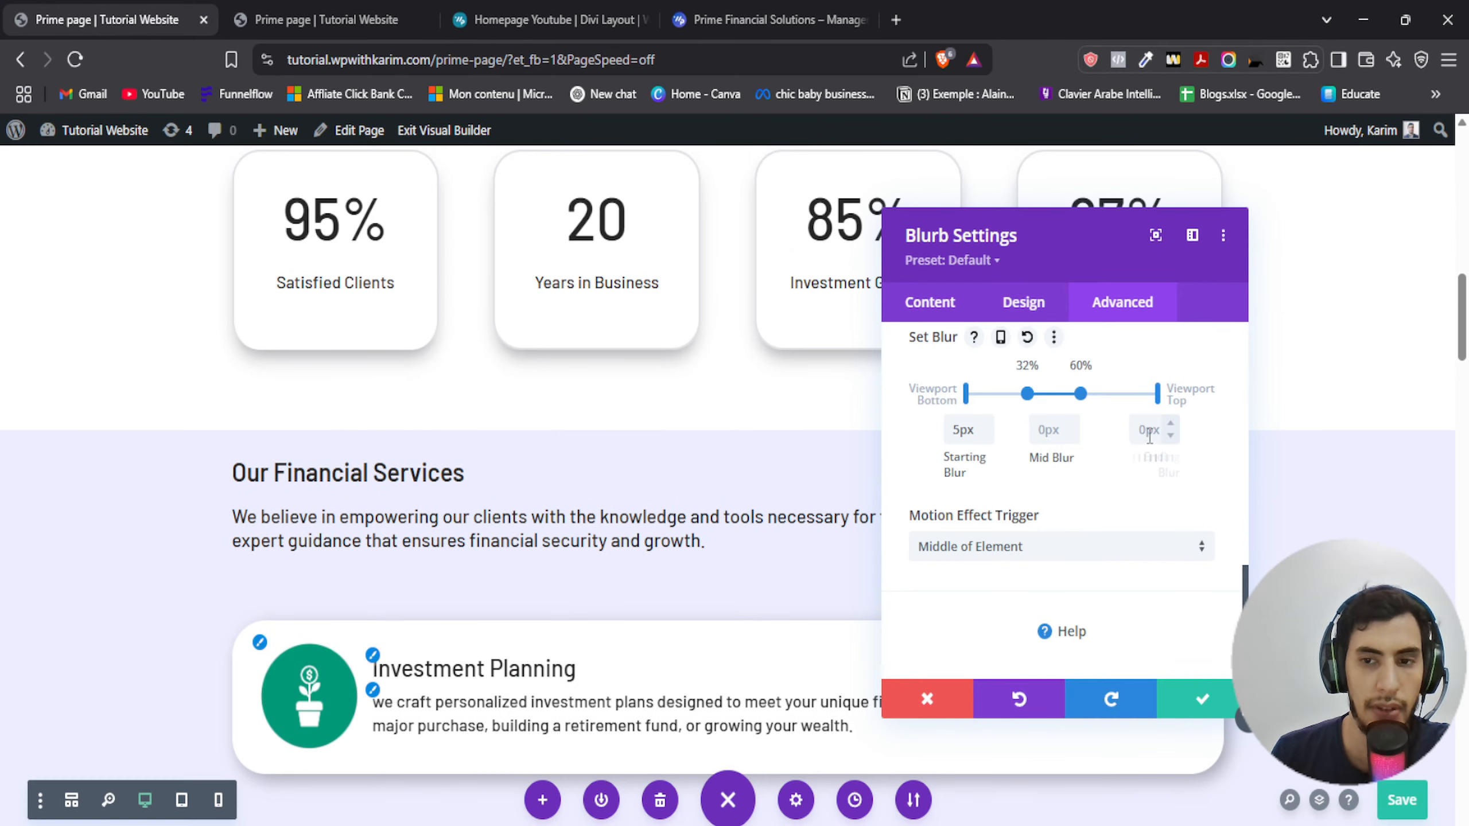
# Try a mid blur of 1 px on the Investment Planning blurb, then return it to 0
pyautogui.scroll(-5, 751, 451)
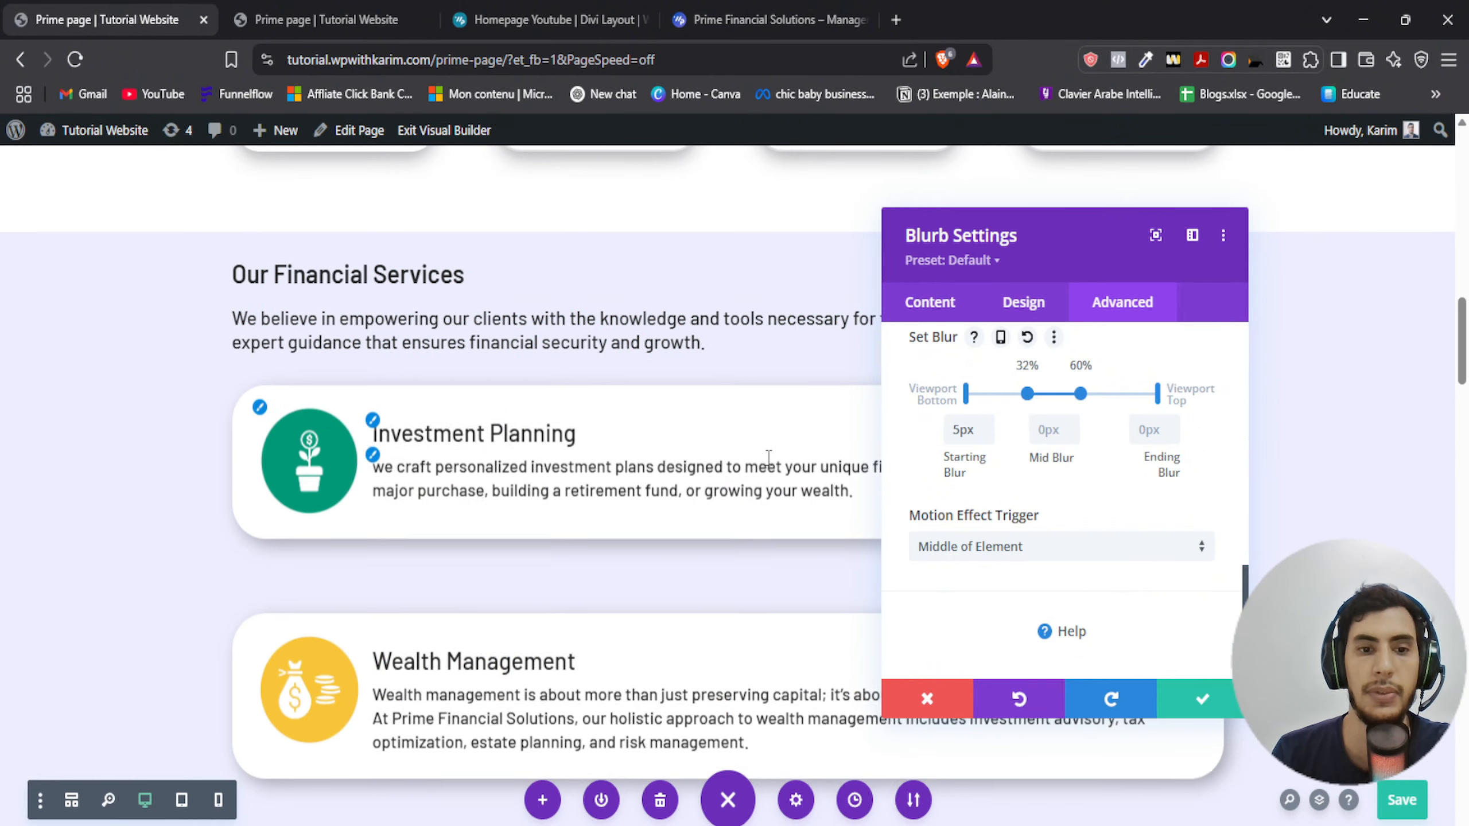
pyautogui.scroll(2, 868, 428)
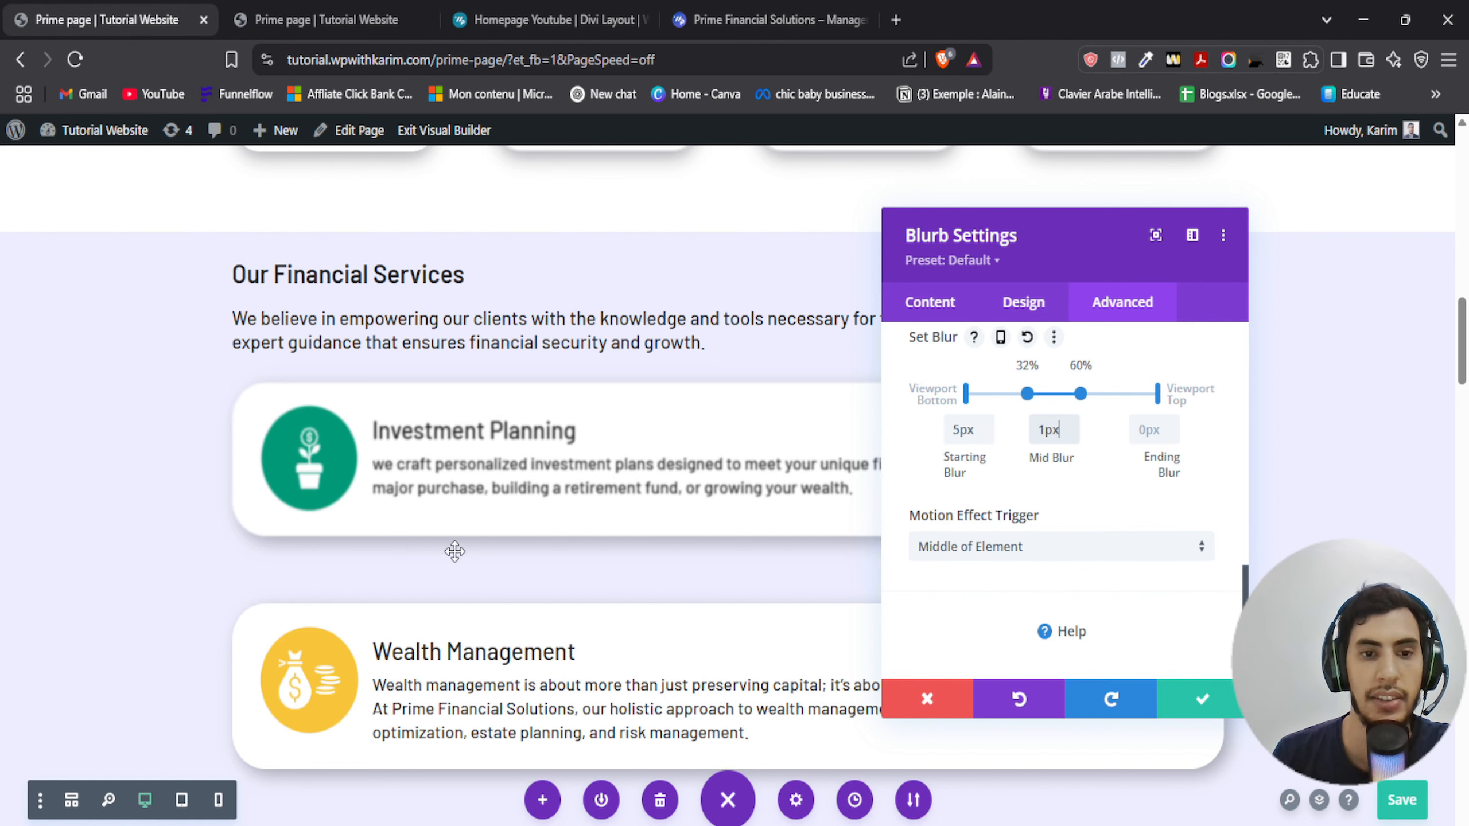
pyautogui.scroll(-3, 454, 551)
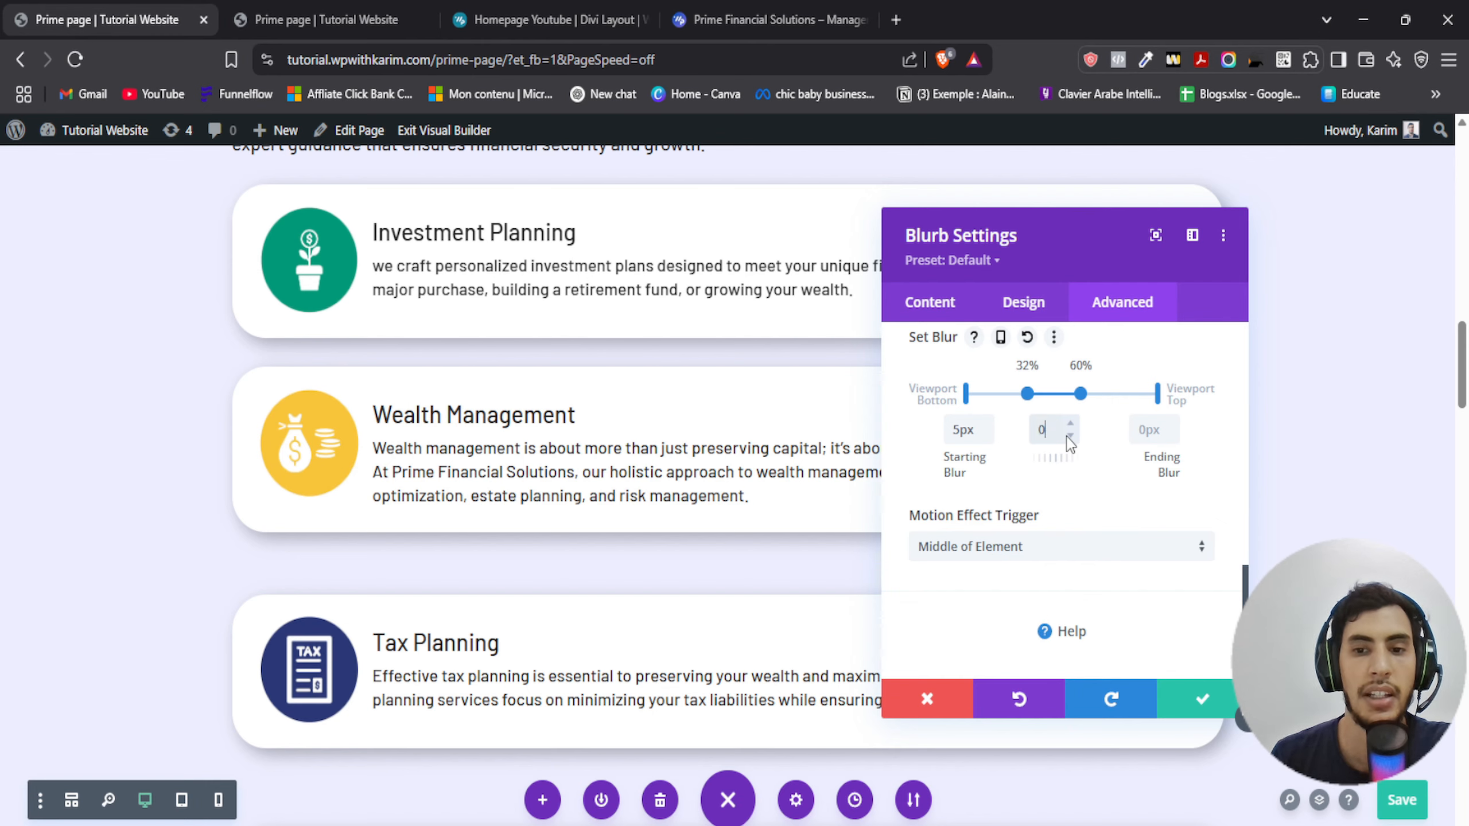
# Check the Investment Planning card's blur while it enters the viewport and save the blurb settings
pyautogui.scroll(10, 598, 405)
pyautogui.scroll(-1, 600, 422)
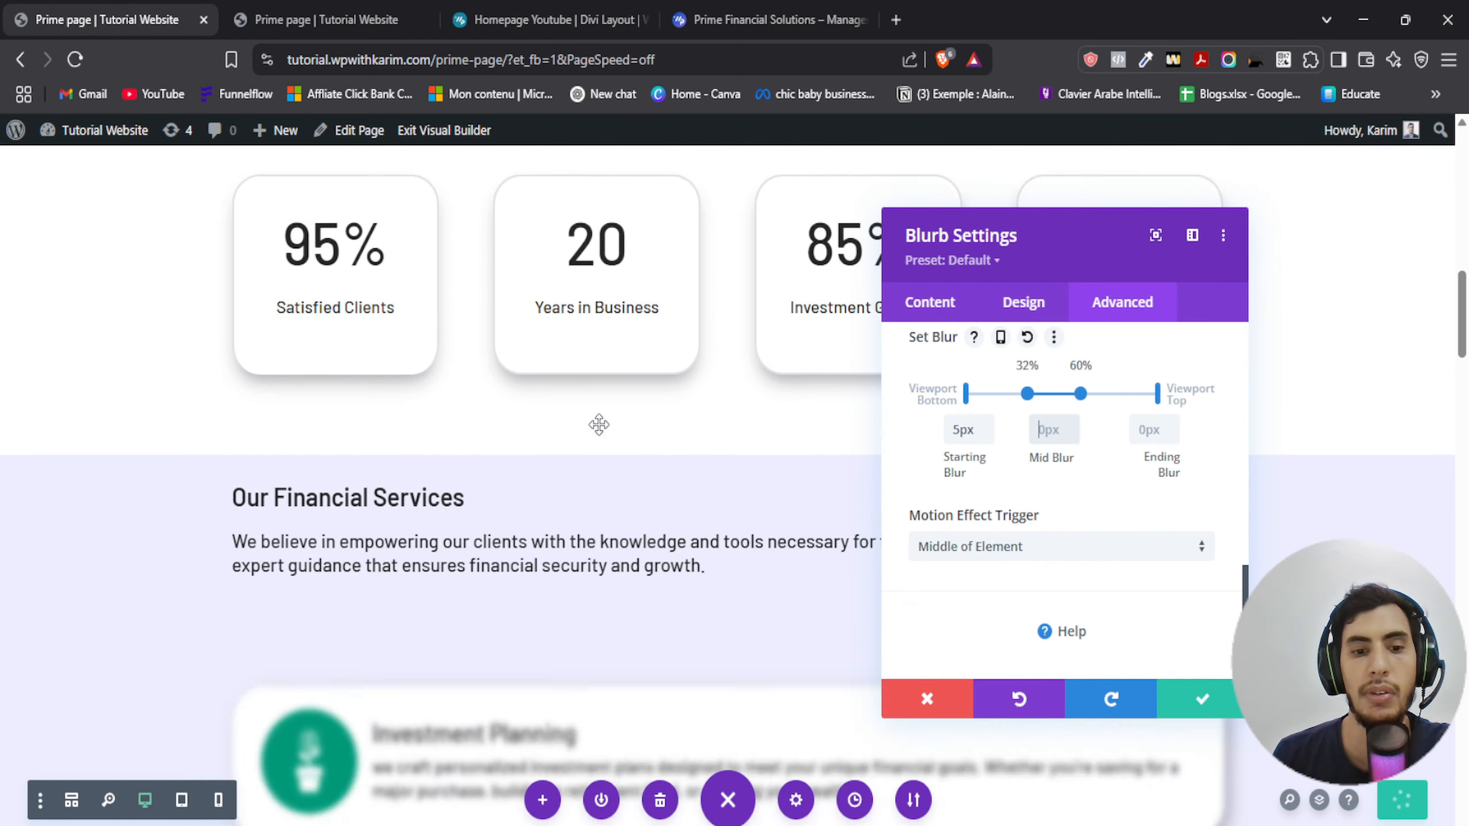
pyautogui.scroll(-2, 579, 463)
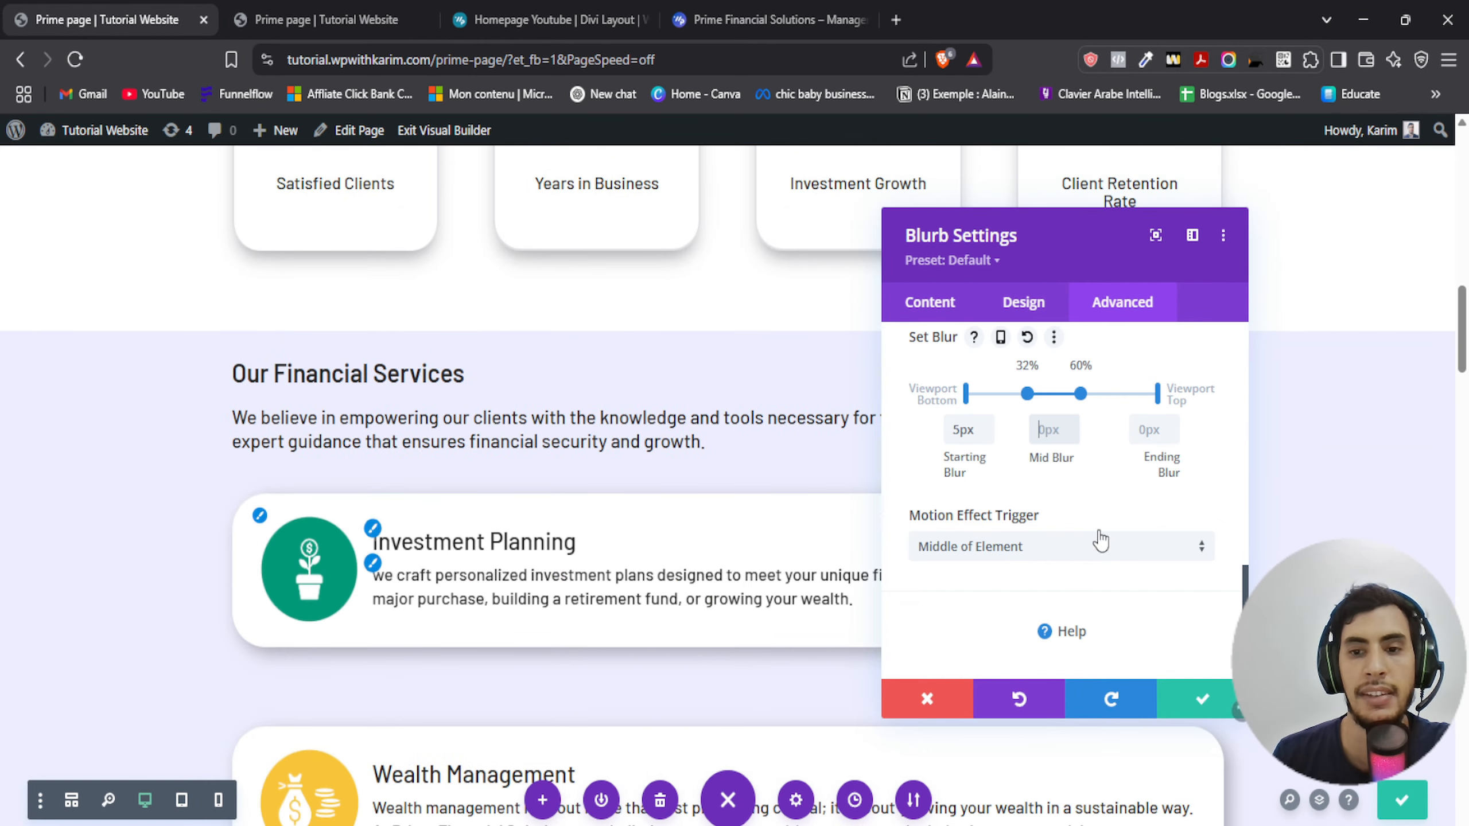
pyautogui.scroll(-2, 646, 491)
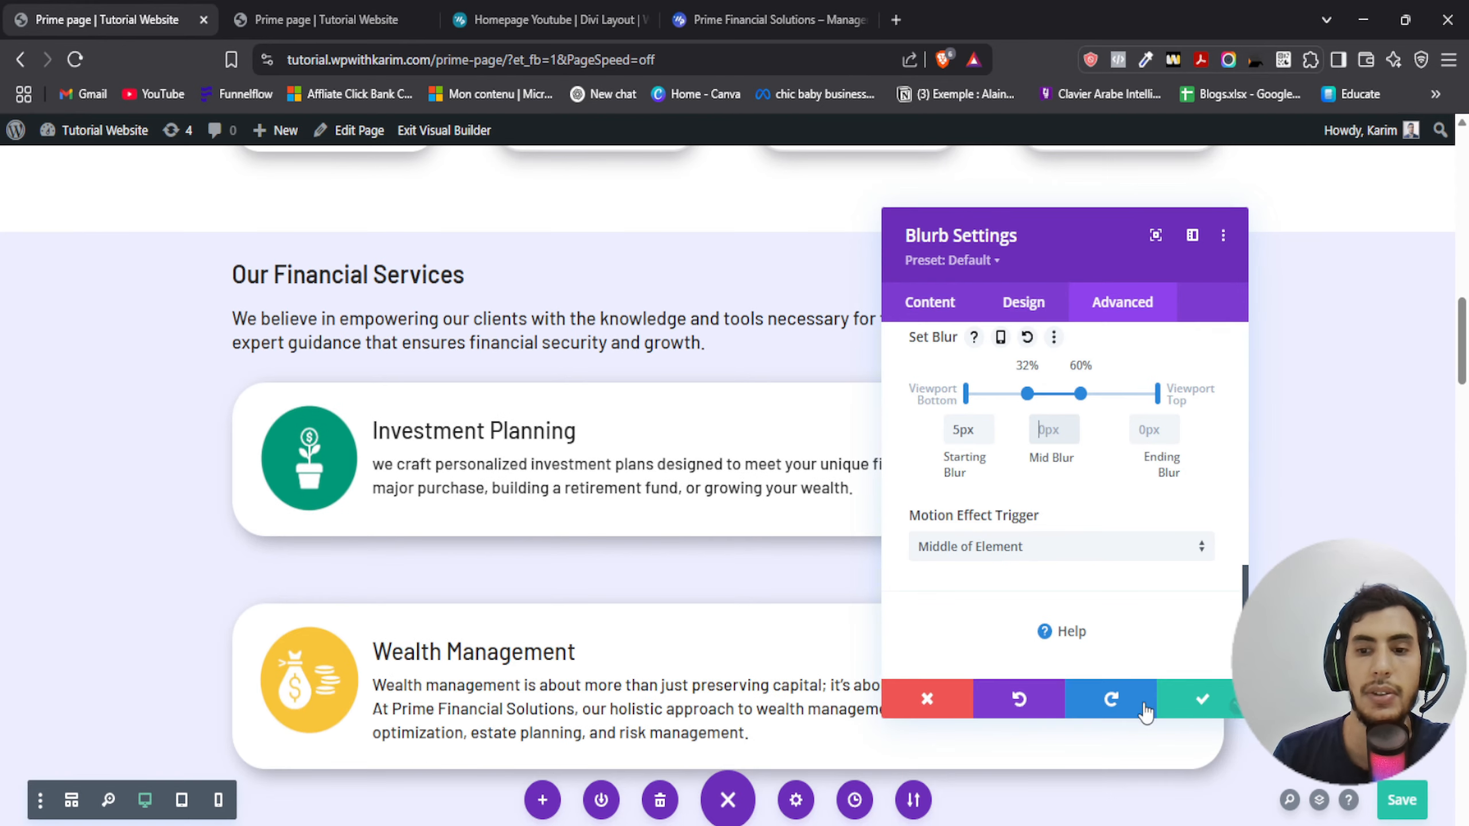
pyautogui.click(1201, 698)
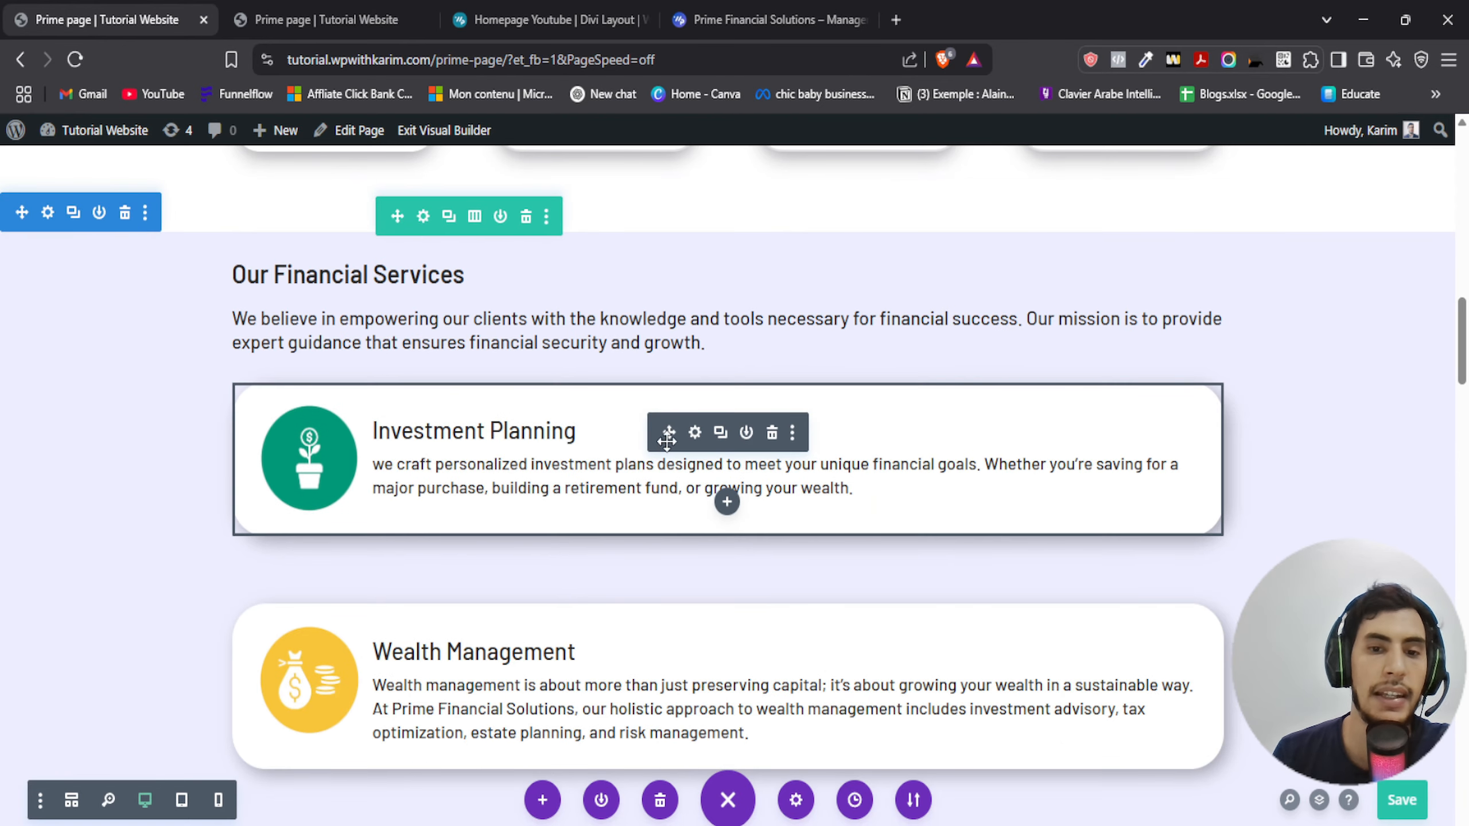
# Copy the module styles of the Investment Planning blurb and paste them onto the Wealth Management blurb
pyautogui.scroll(-2, 516, 511)
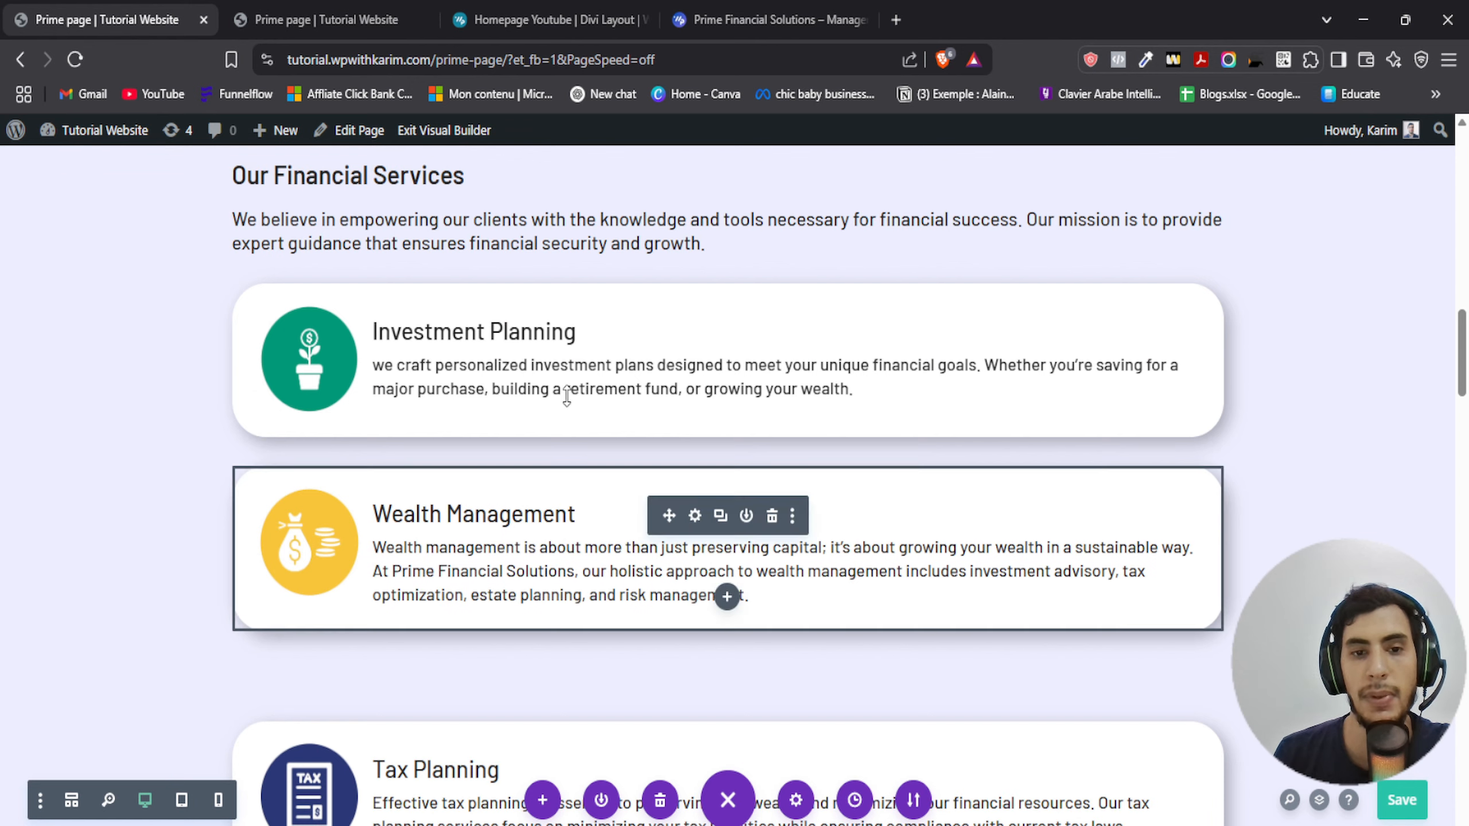
pyautogui.rightClick(694, 342)
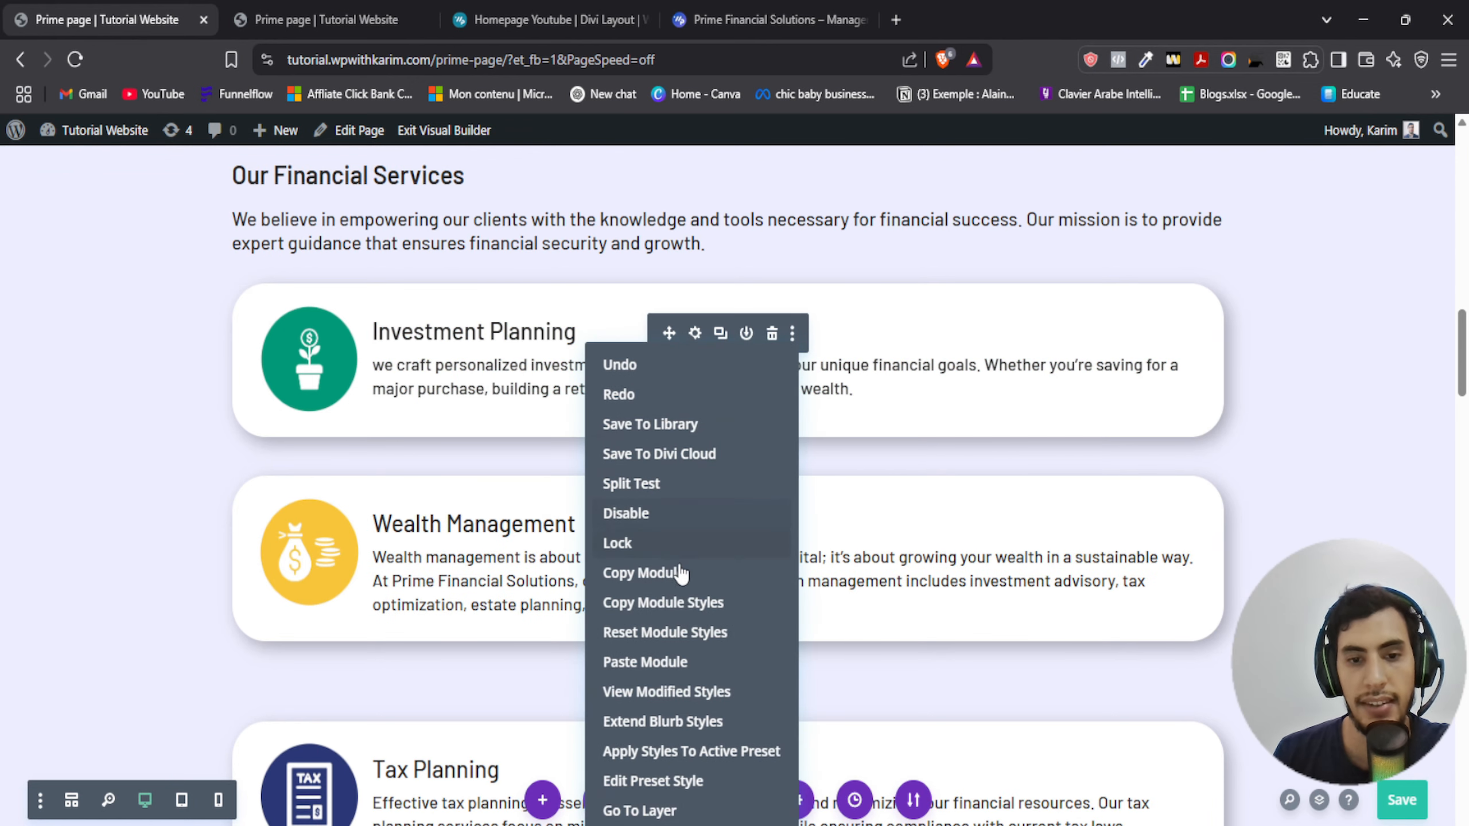
pyautogui.click(669, 603)
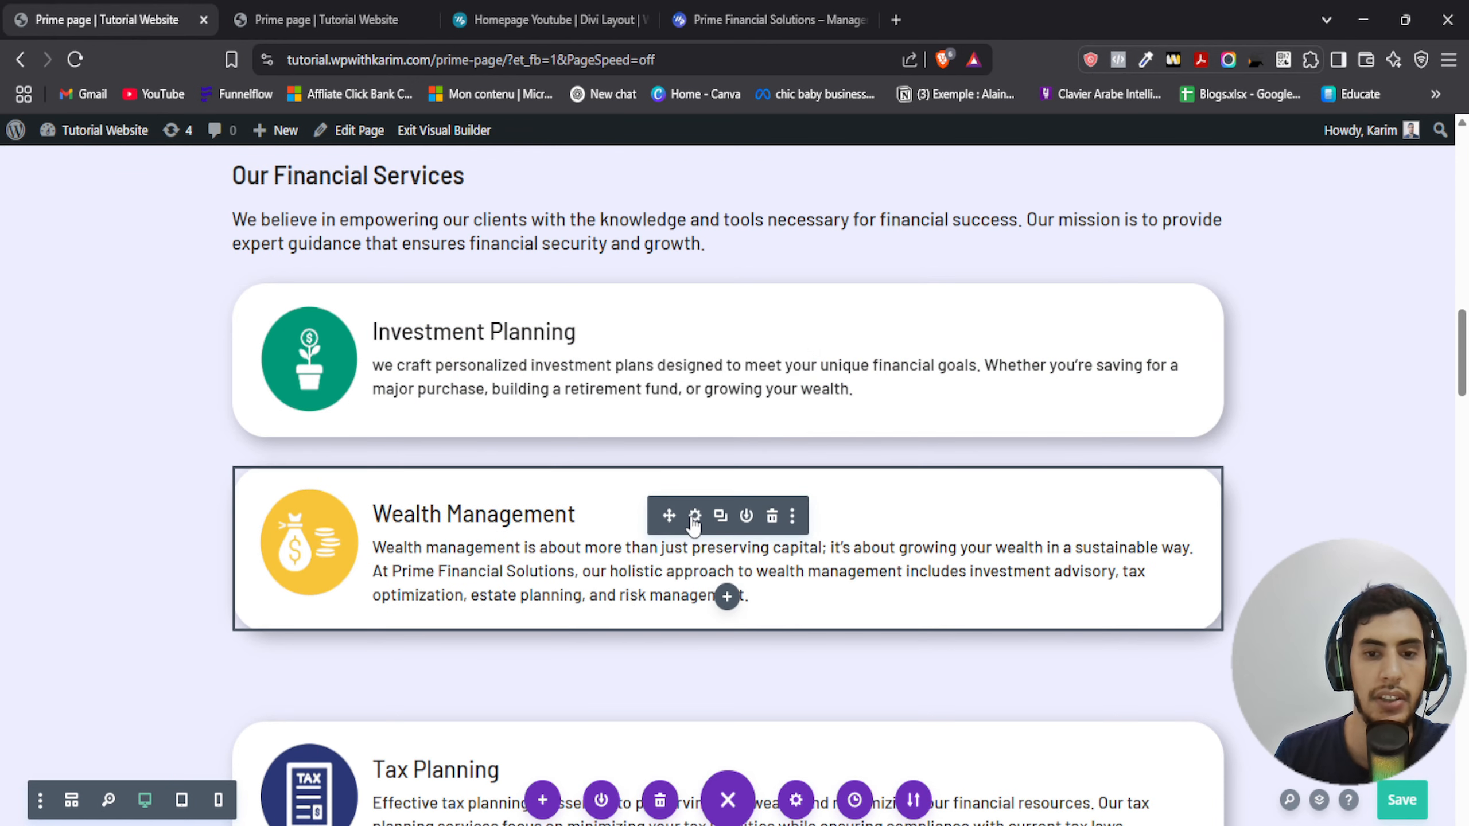
pyautogui.rightClick(727, 596)
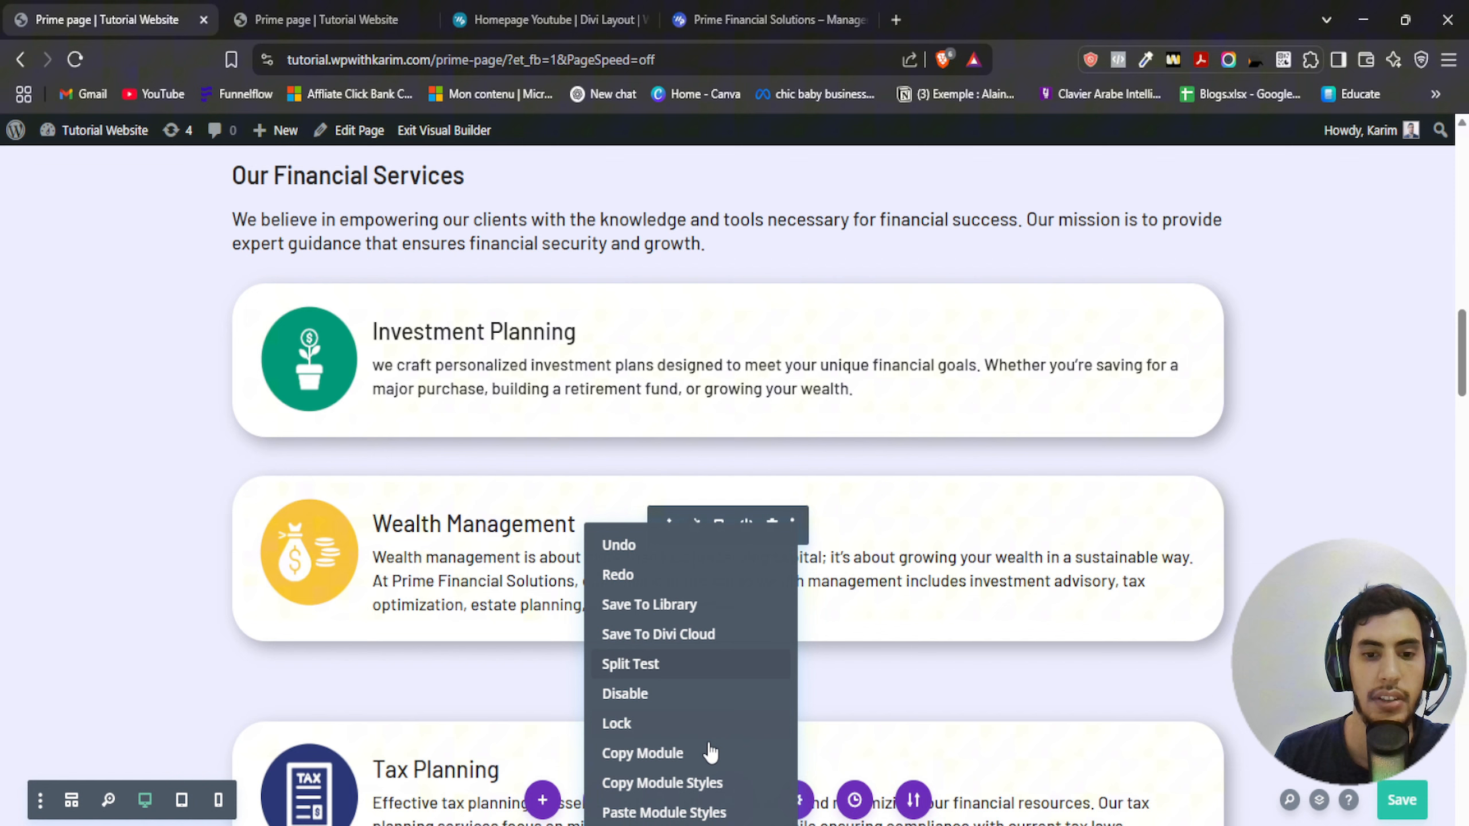
pyautogui.click(613, 518)
# Paste the copied module styles onto the Tax Planning and Insurance Solutions blurbs
pyautogui.scroll(-5, 601, 488)
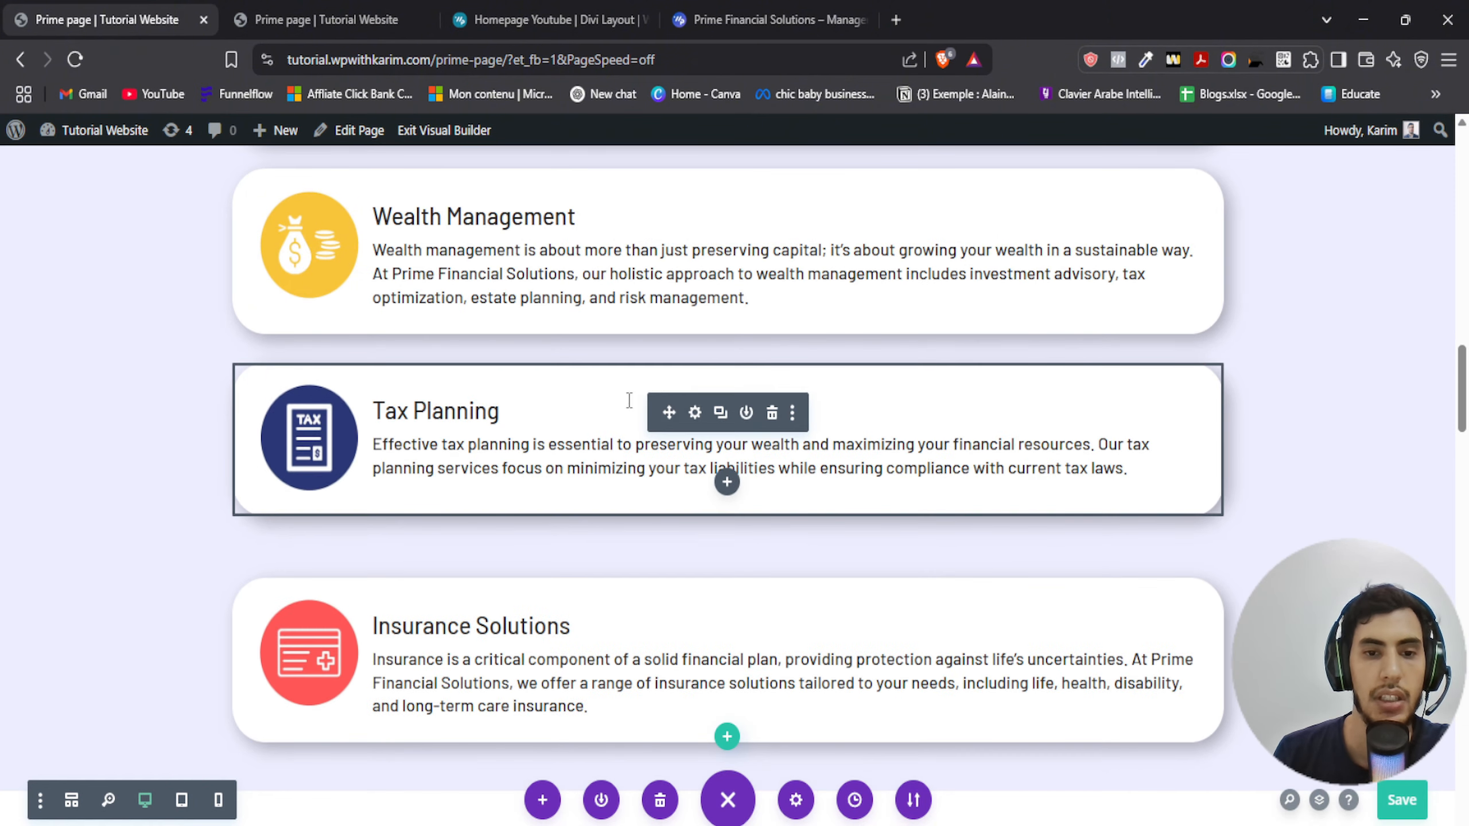
pyautogui.rightClick(694, 412)
pyautogui.click(638, 700)
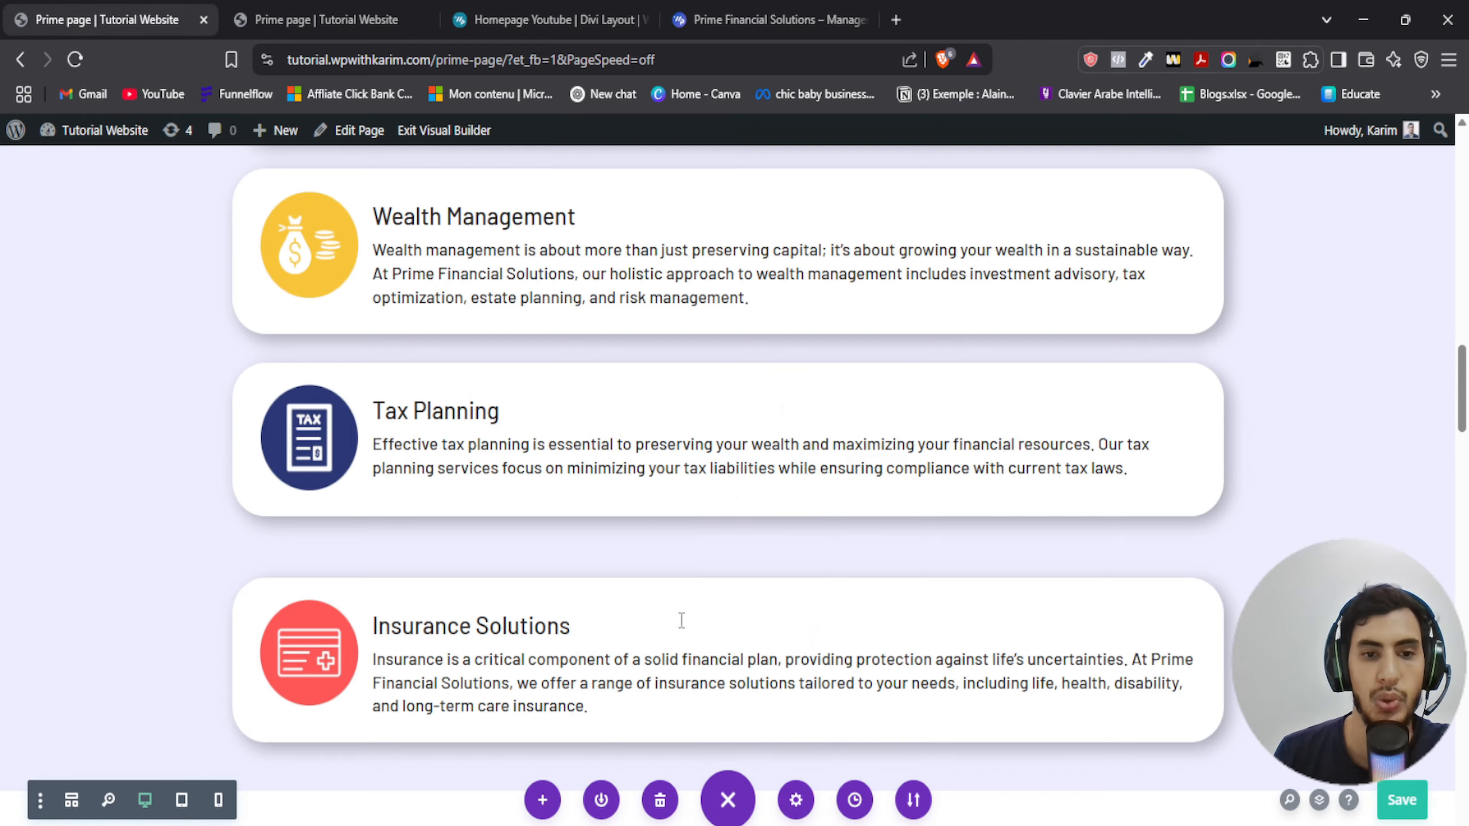
pyautogui.scroll(-3, 679, 616)
pyautogui.rightClick(695, 403)
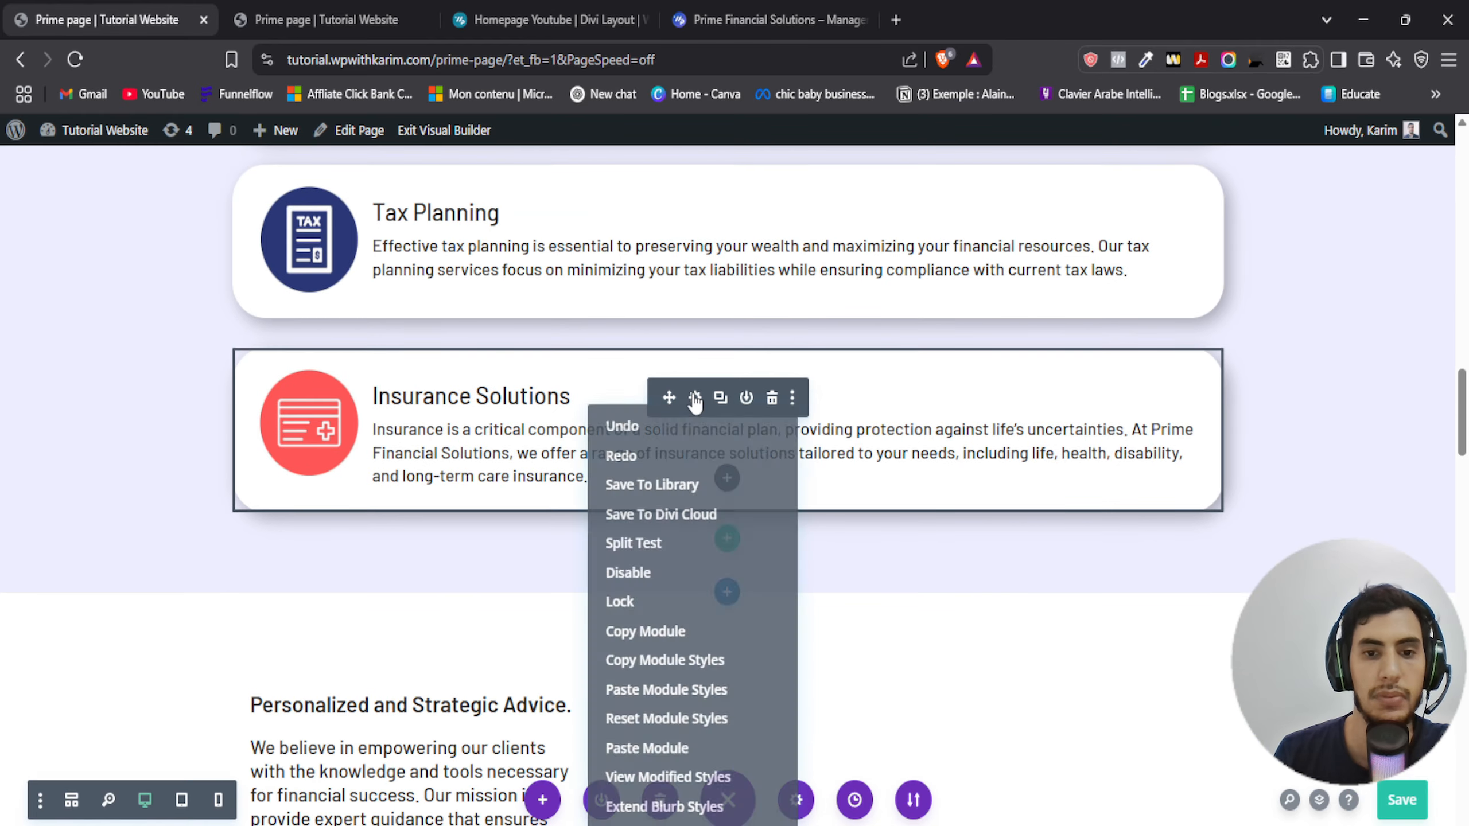
pyautogui.click(656, 690)
# Check the scroll effects on all four Our Financial Services cards and save the page
pyautogui.scroll(15, 851, 486)
pyautogui.scroll(-6, 826, 466)
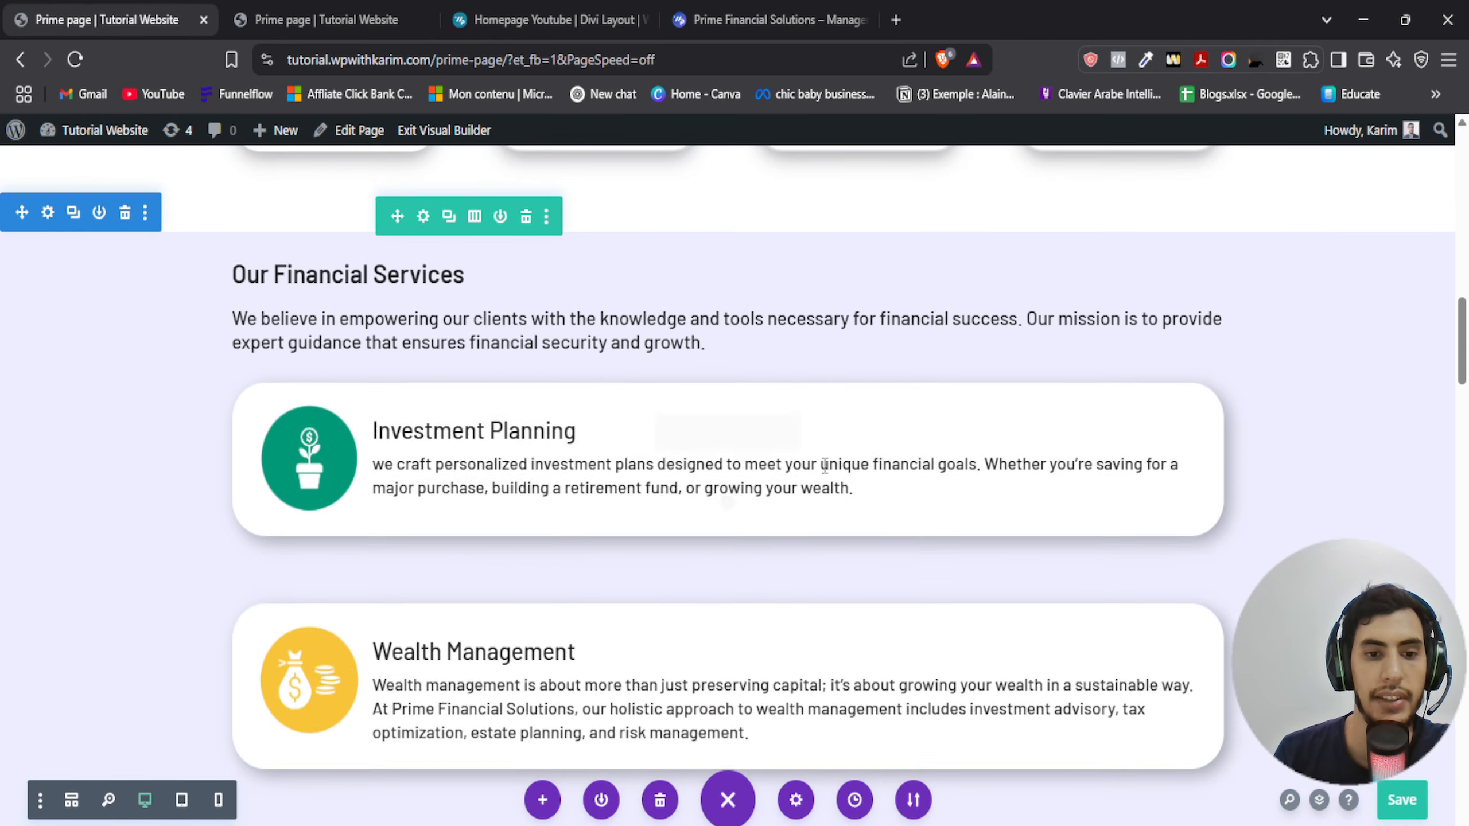
pyautogui.scroll(1, 1284, 322)
pyautogui.scroll(5, 1284, 322)
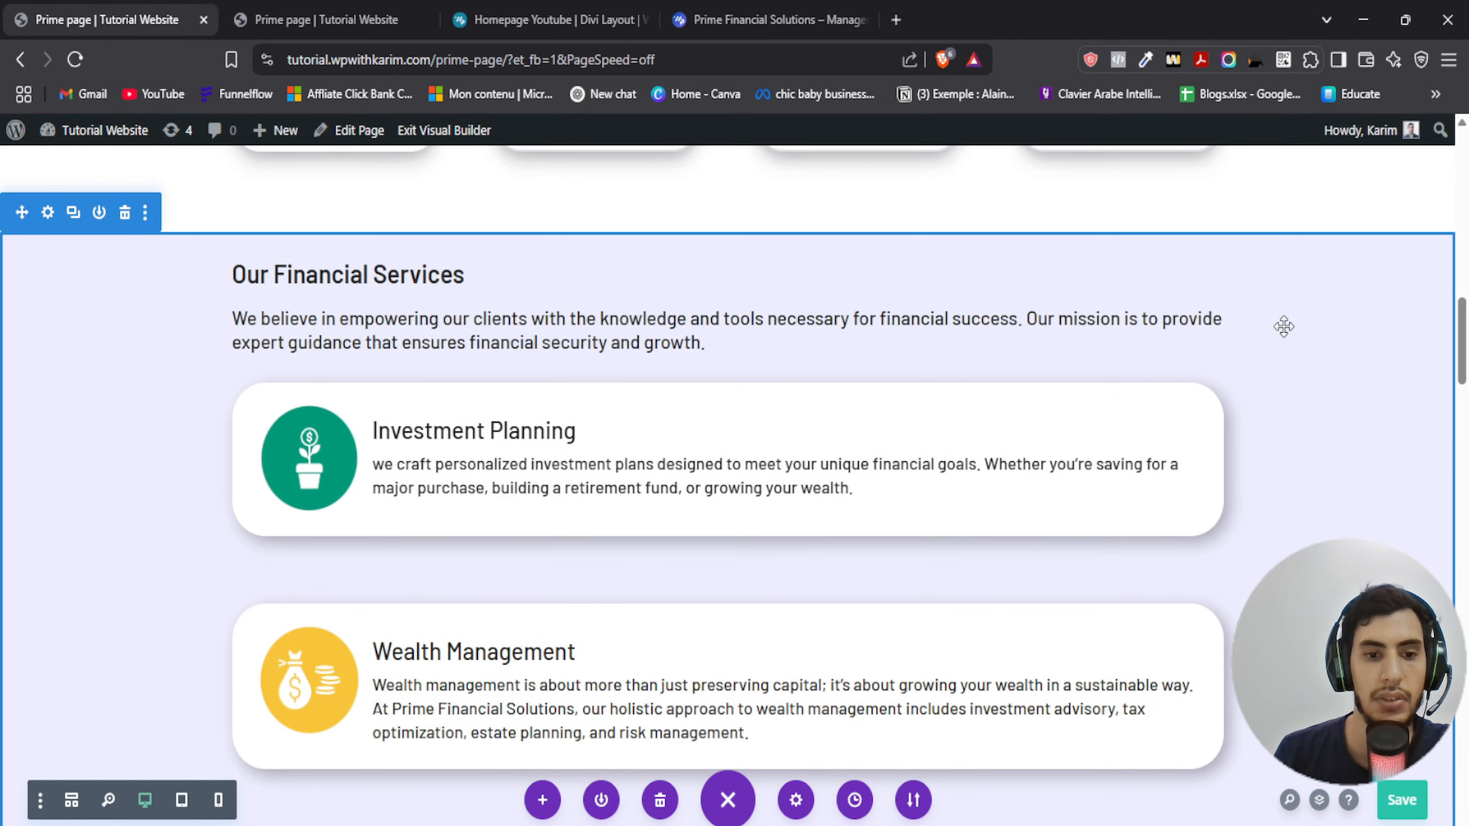
pyautogui.scroll(-9, 1324, 450)
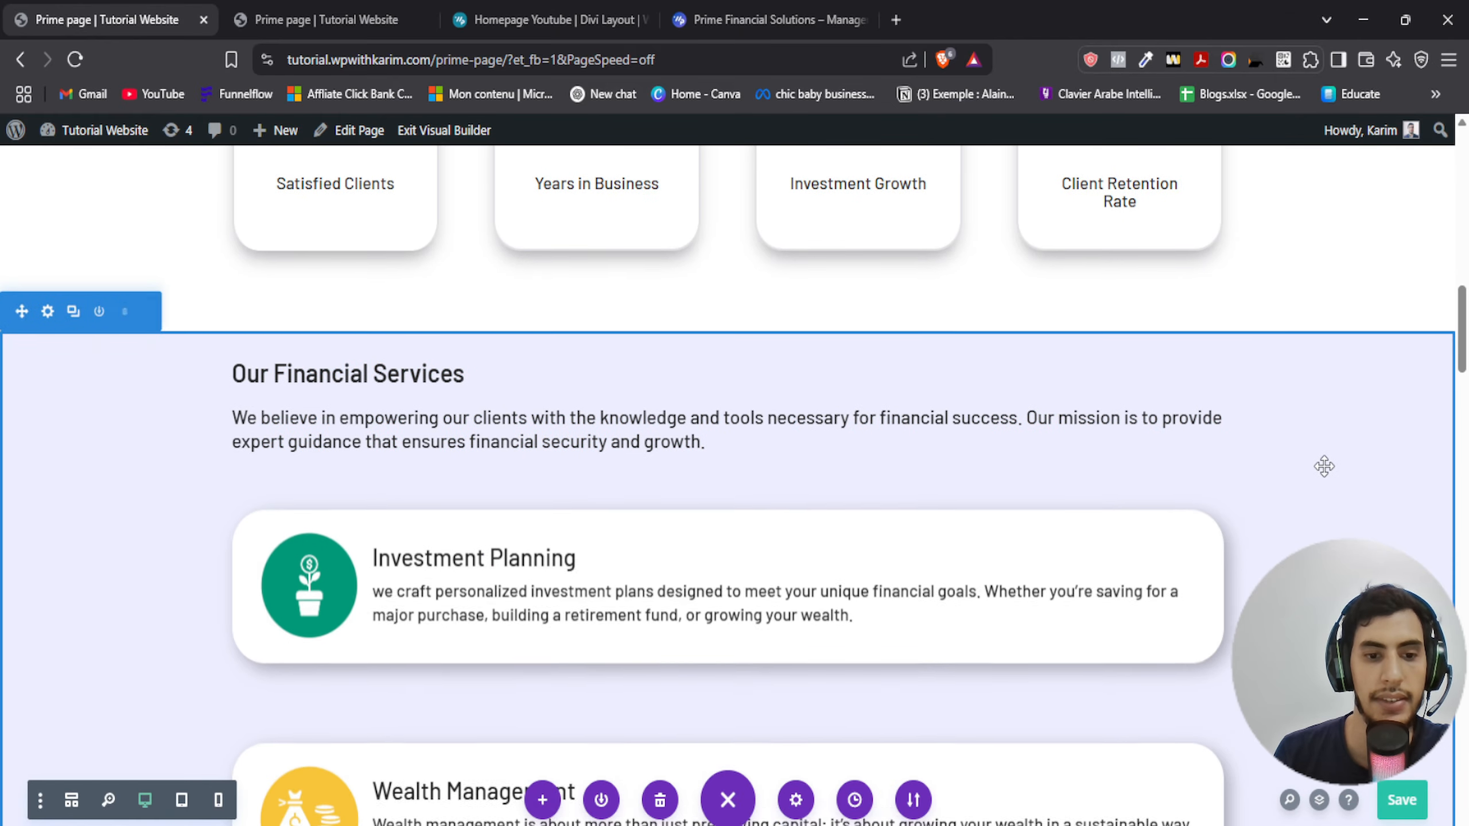
pyautogui.scroll(-3, 1324, 467)
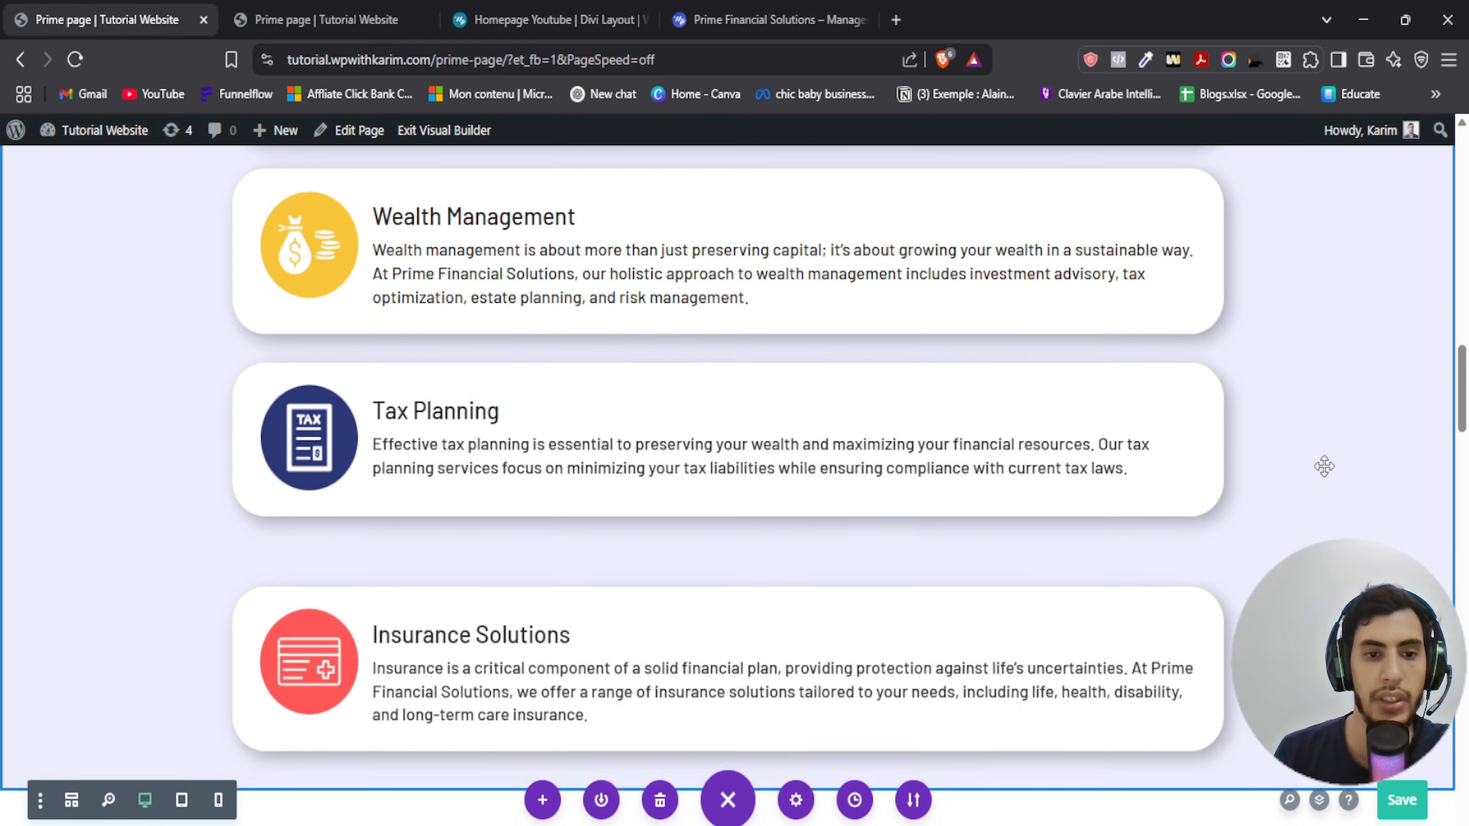
pyautogui.click(1408, 805)
# Open the Wealth Management blurb's scroll effects and enable blur
pyautogui.scroll(2, 671, 503)
pyautogui.scroll(4, 671, 502)
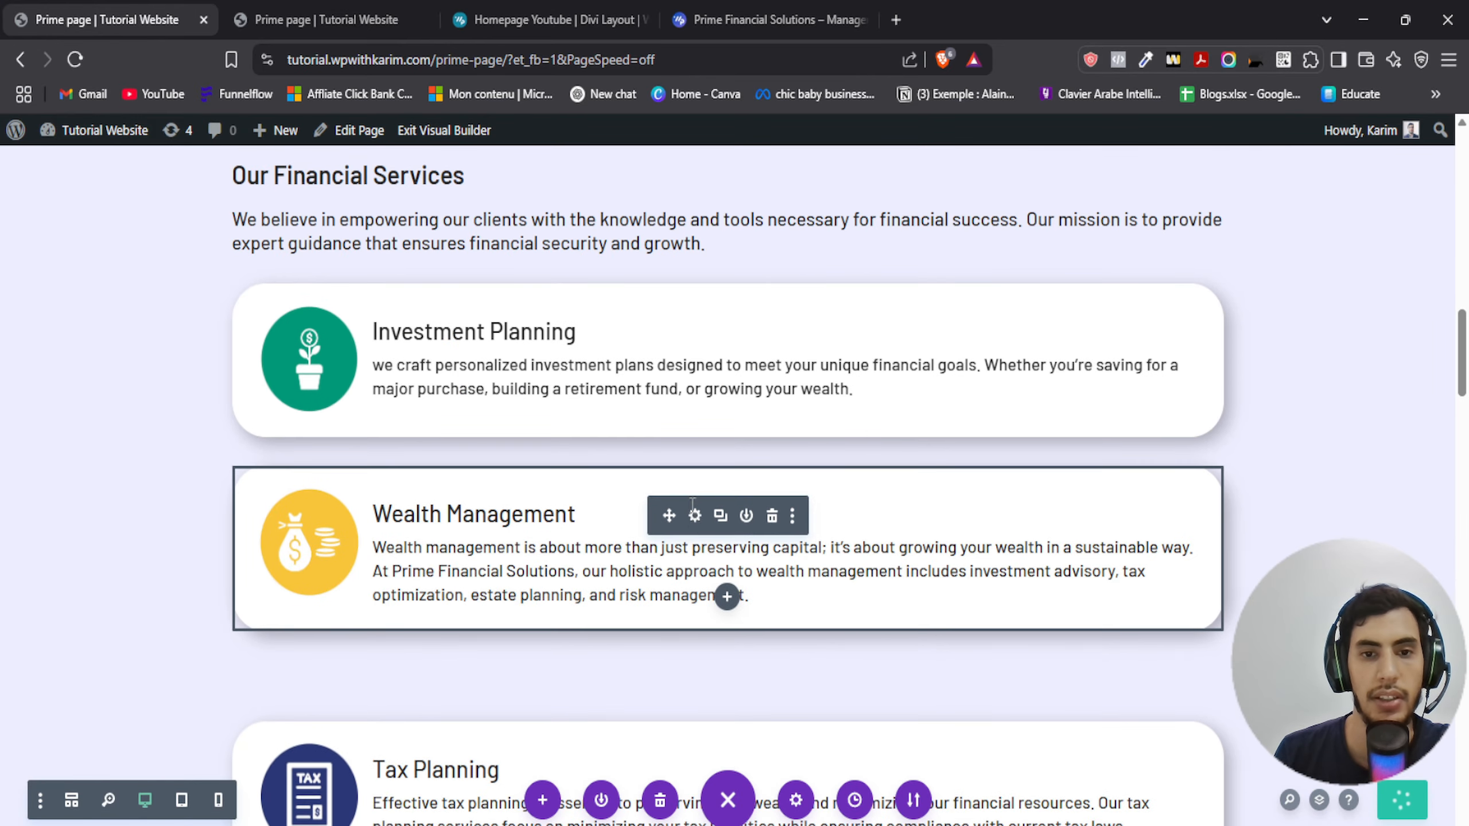
pyautogui.click(695, 514)
pyautogui.click(1099, 302)
pyautogui.scroll(-5, 1052, 475)
pyautogui.click(1003, 560)
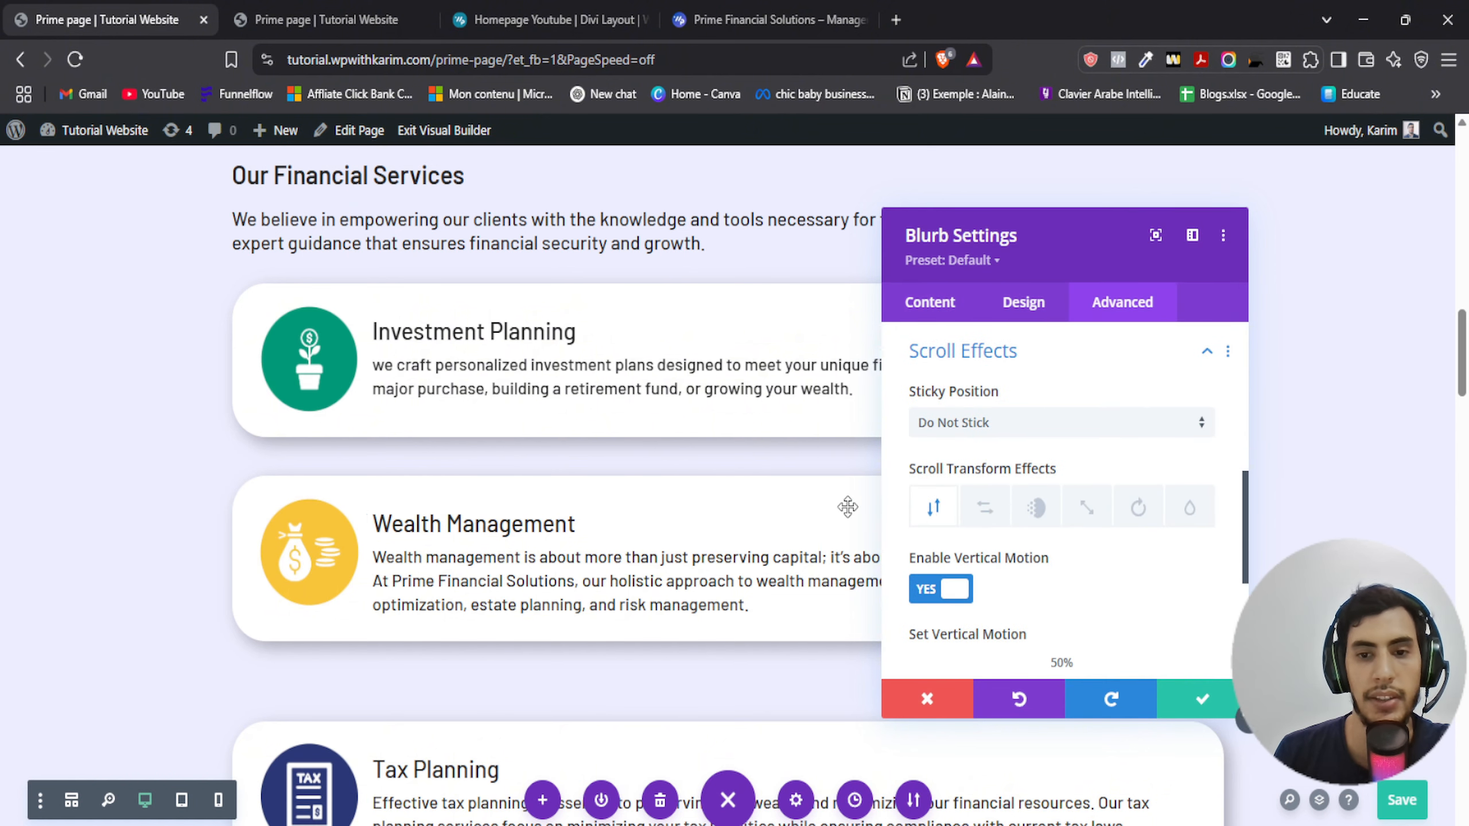
pyautogui.click(1187, 509)
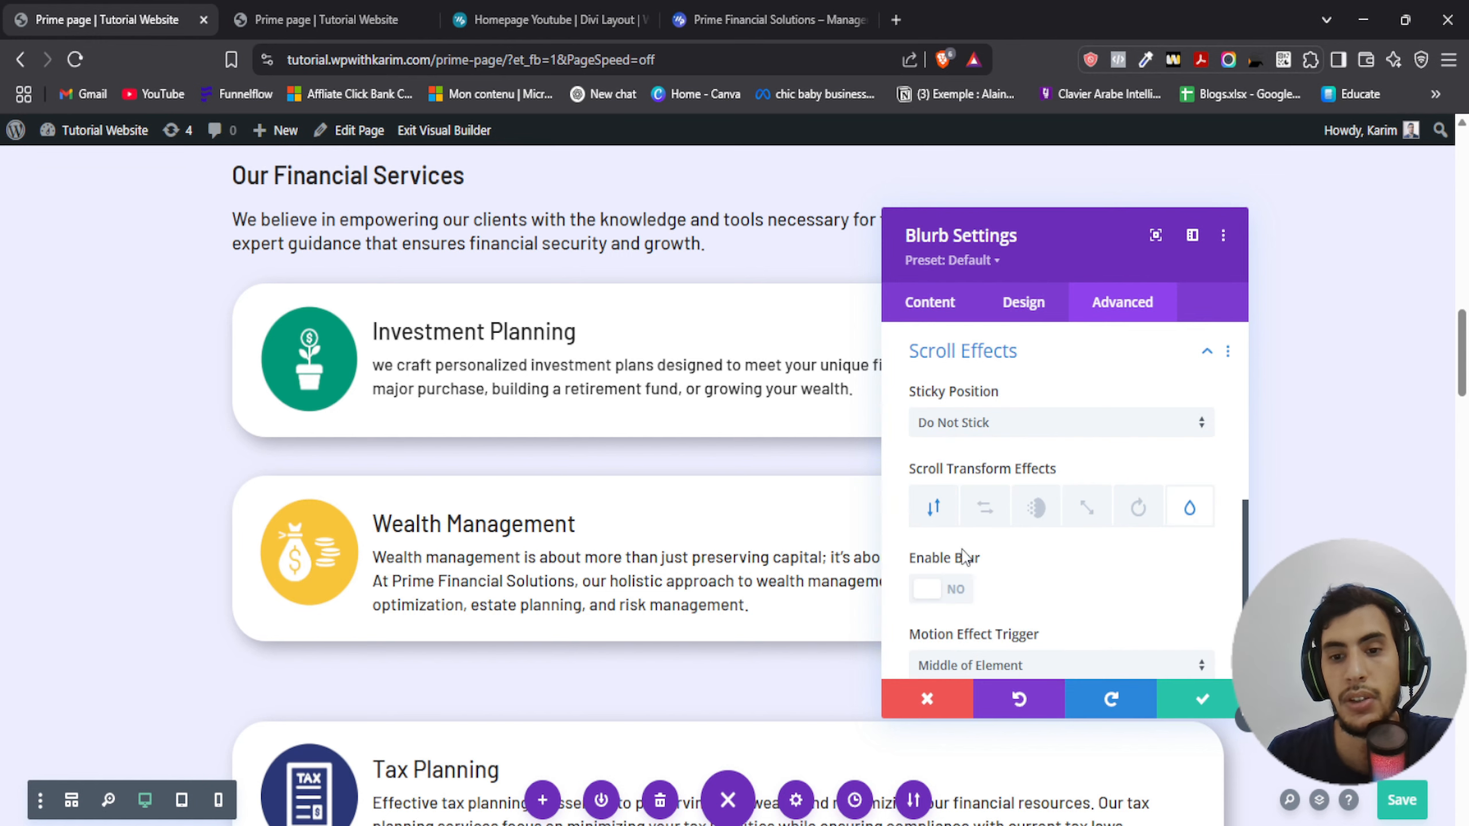
pyautogui.click(935, 602)
# Set the Wealth Management blurb's starting blur to 5 px and save its settings
pyautogui.scroll(-2, 1071, 501)
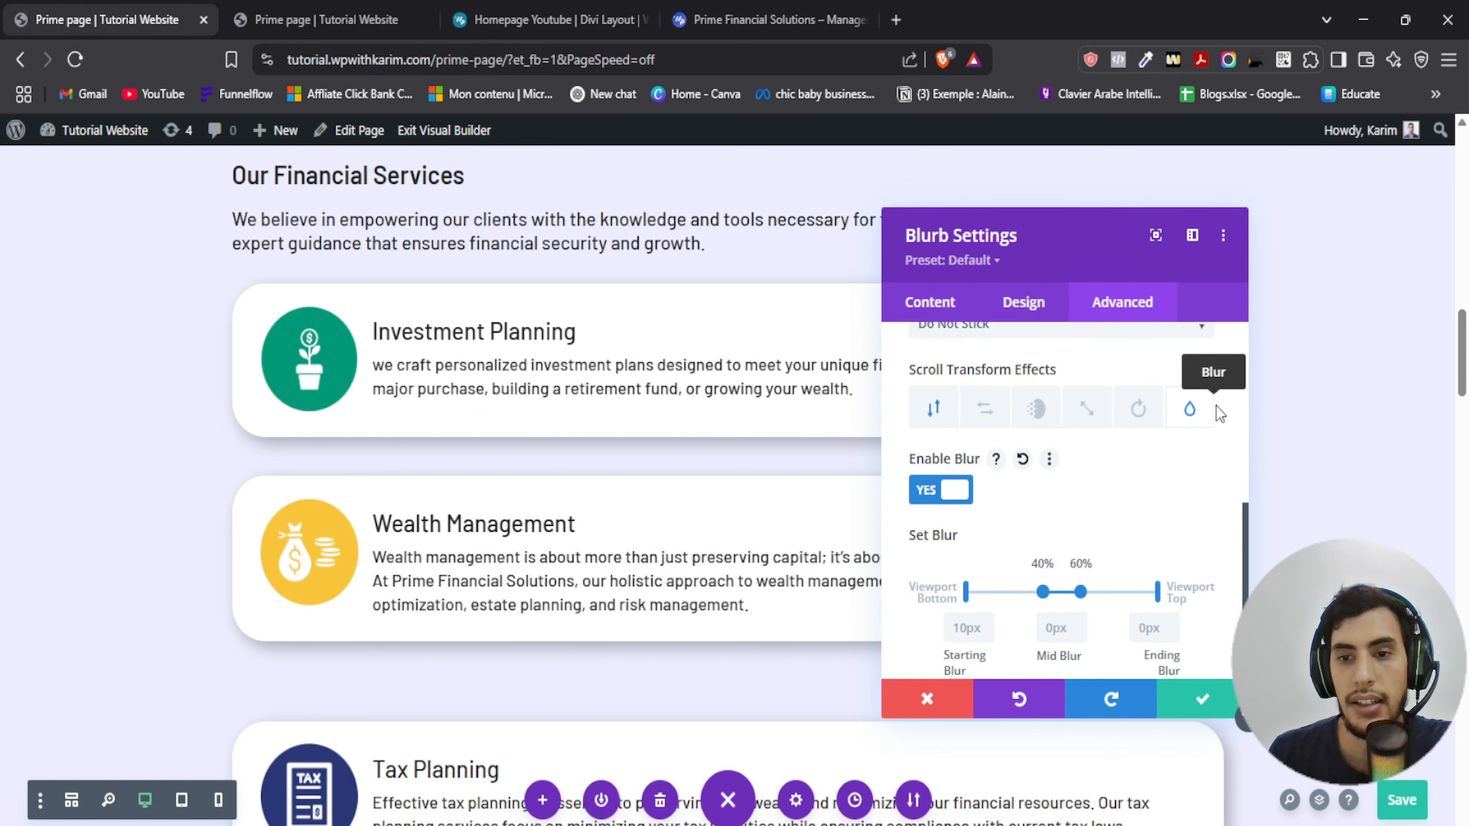
pyautogui.scroll(-3, 976, 481)
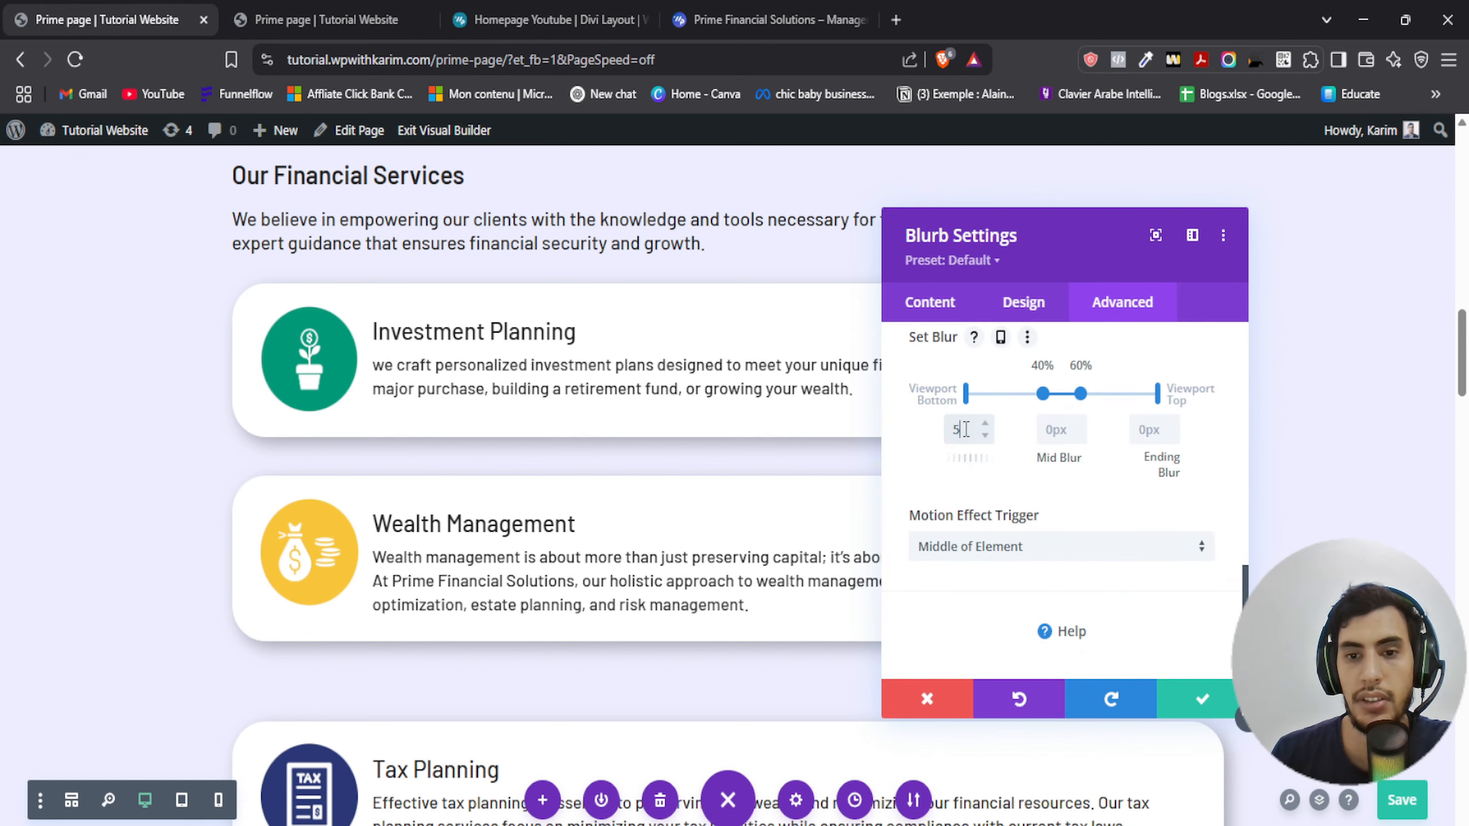
pyautogui.scroll(2, 932, 466)
pyautogui.click(1200, 691)
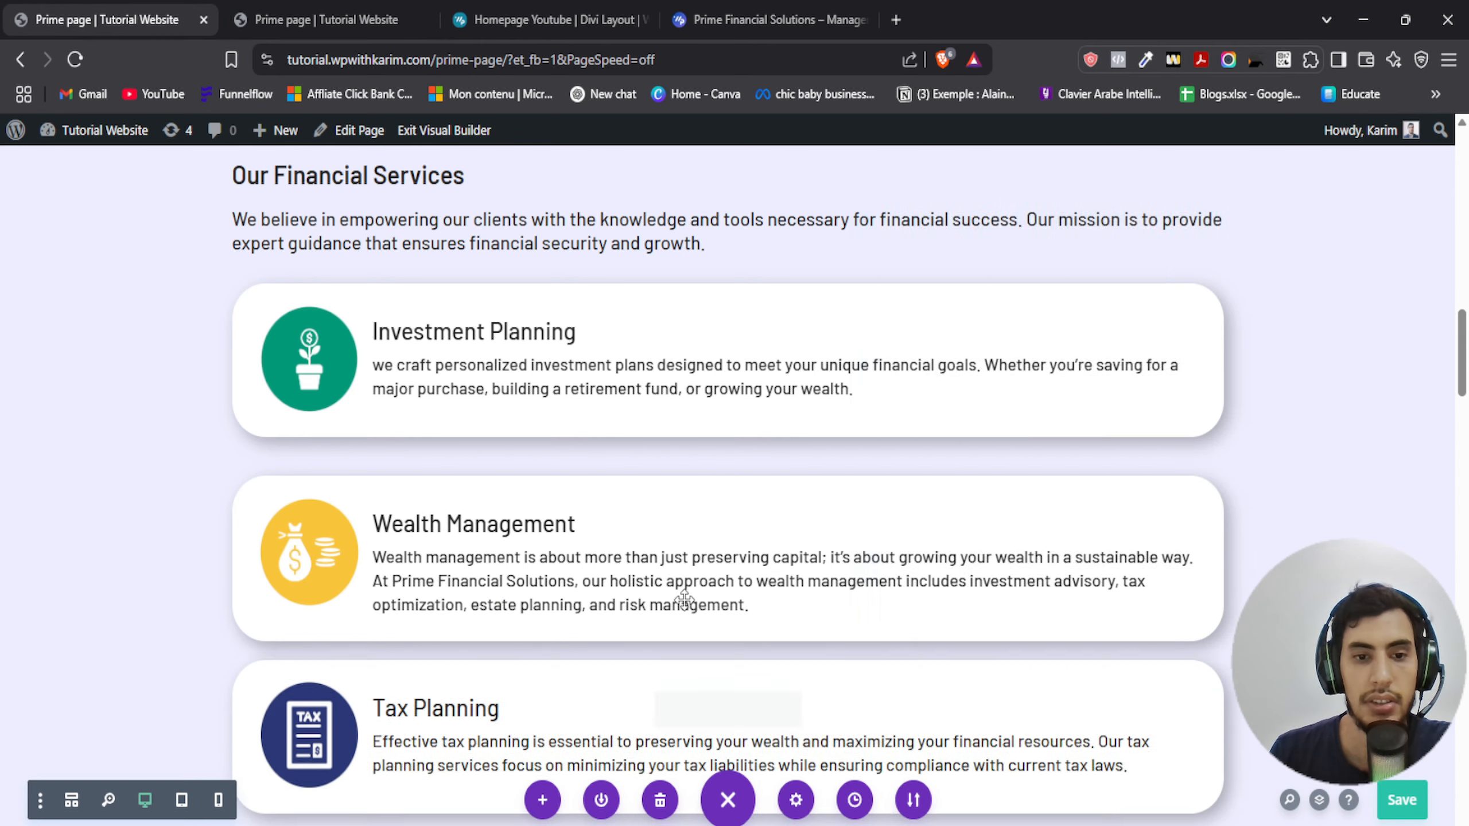
# Enable blur in the Tax Planning blurb's scroll effects and save its settings
pyautogui.scroll(-3, 502, 515)
pyautogui.click(694, 511)
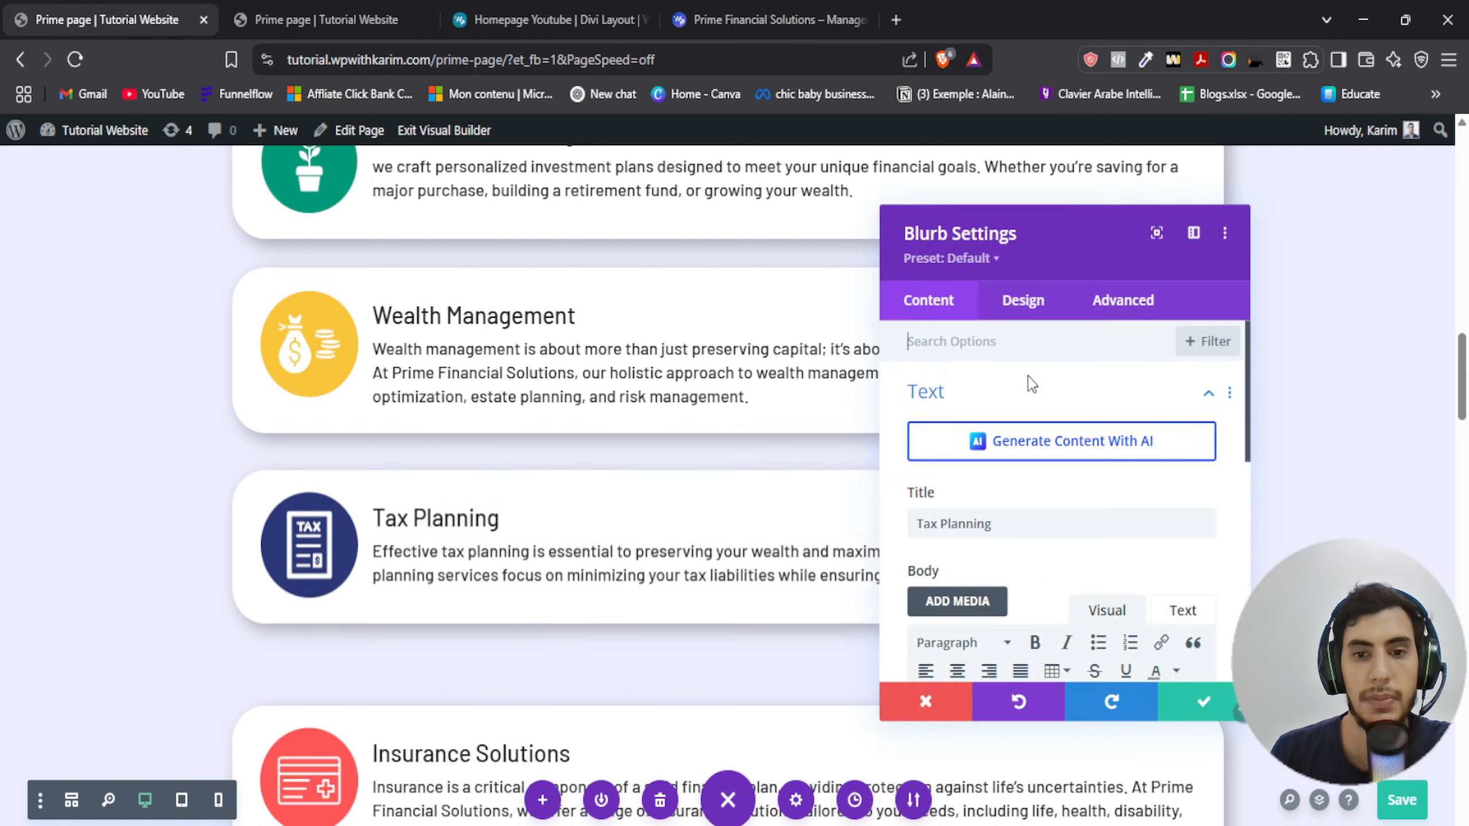
pyautogui.click(1121, 302)
pyautogui.scroll(-5, 980, 541)
pyautogui.click(981, 556)
pyautogui.scroll(-3, 983, 573)
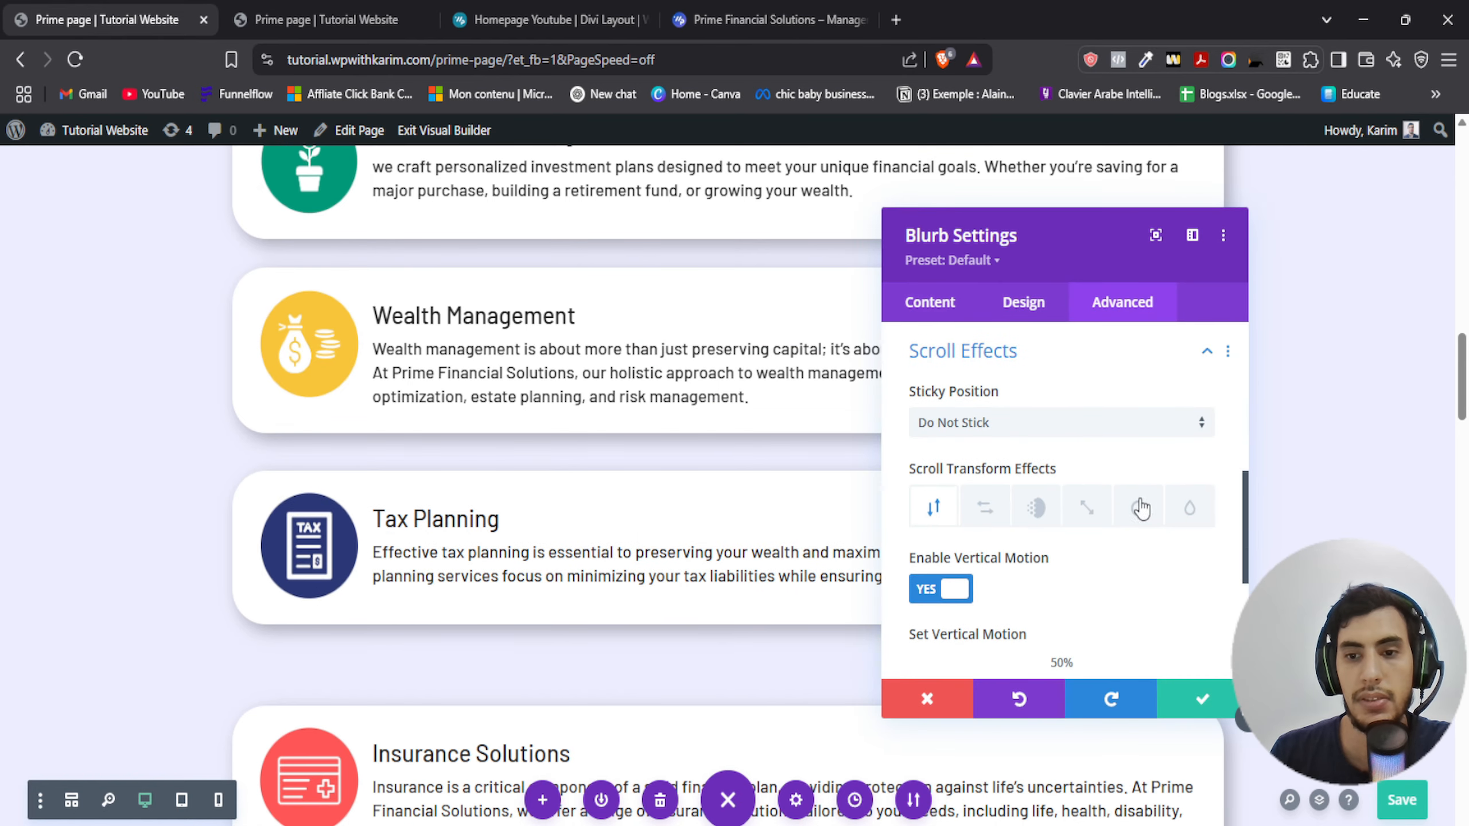
pyautogui.click(1189, 507)
pyautogui.click(928, 590)
pyautogui.scroll(-5, 1010, 564)
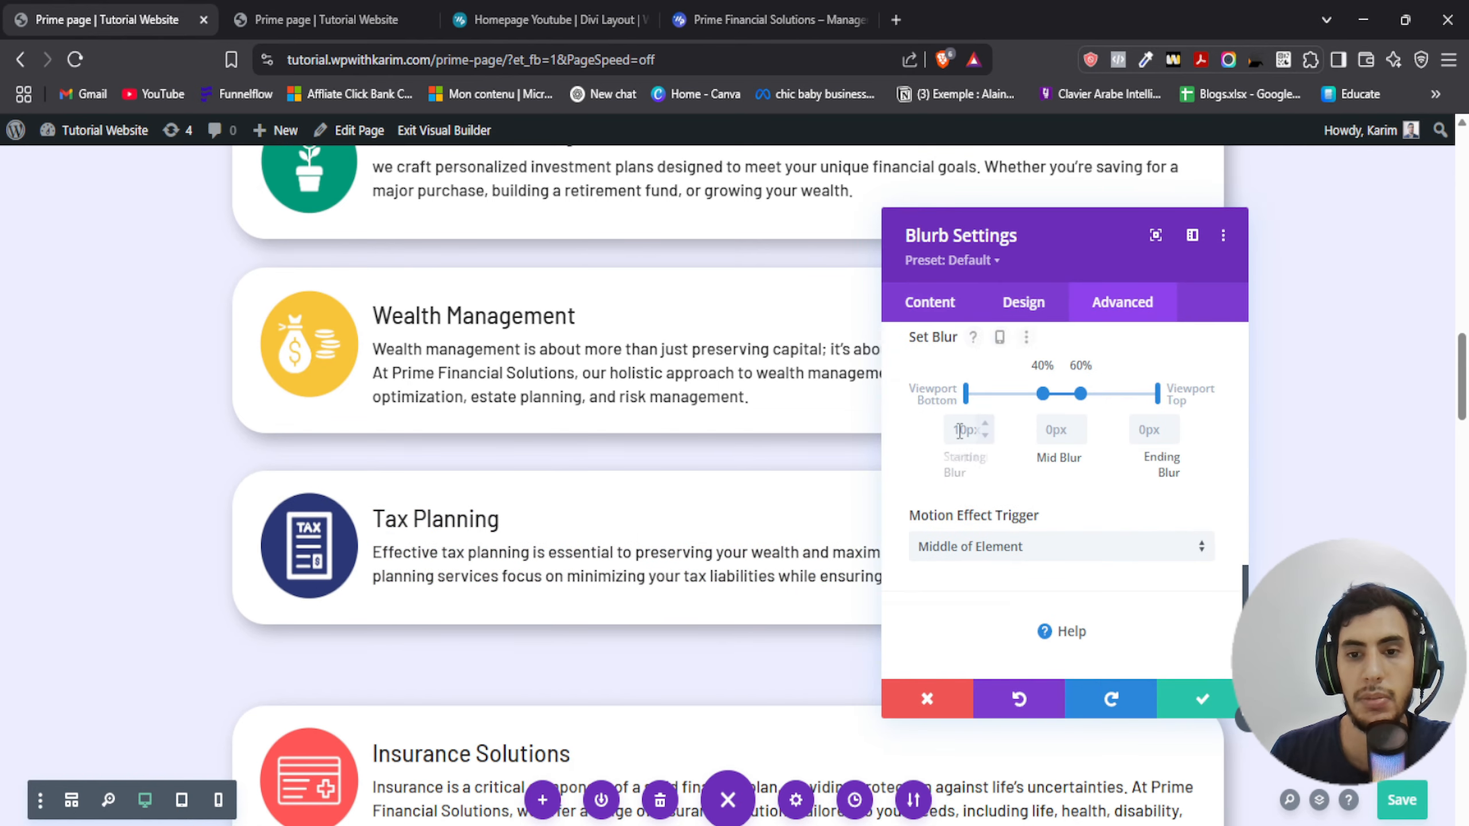
pyautogui.click(1202, 701)
# Reopen the Tax Planning blurb's settings and check its scroll transform effects
pyautogui.click(688, 524)
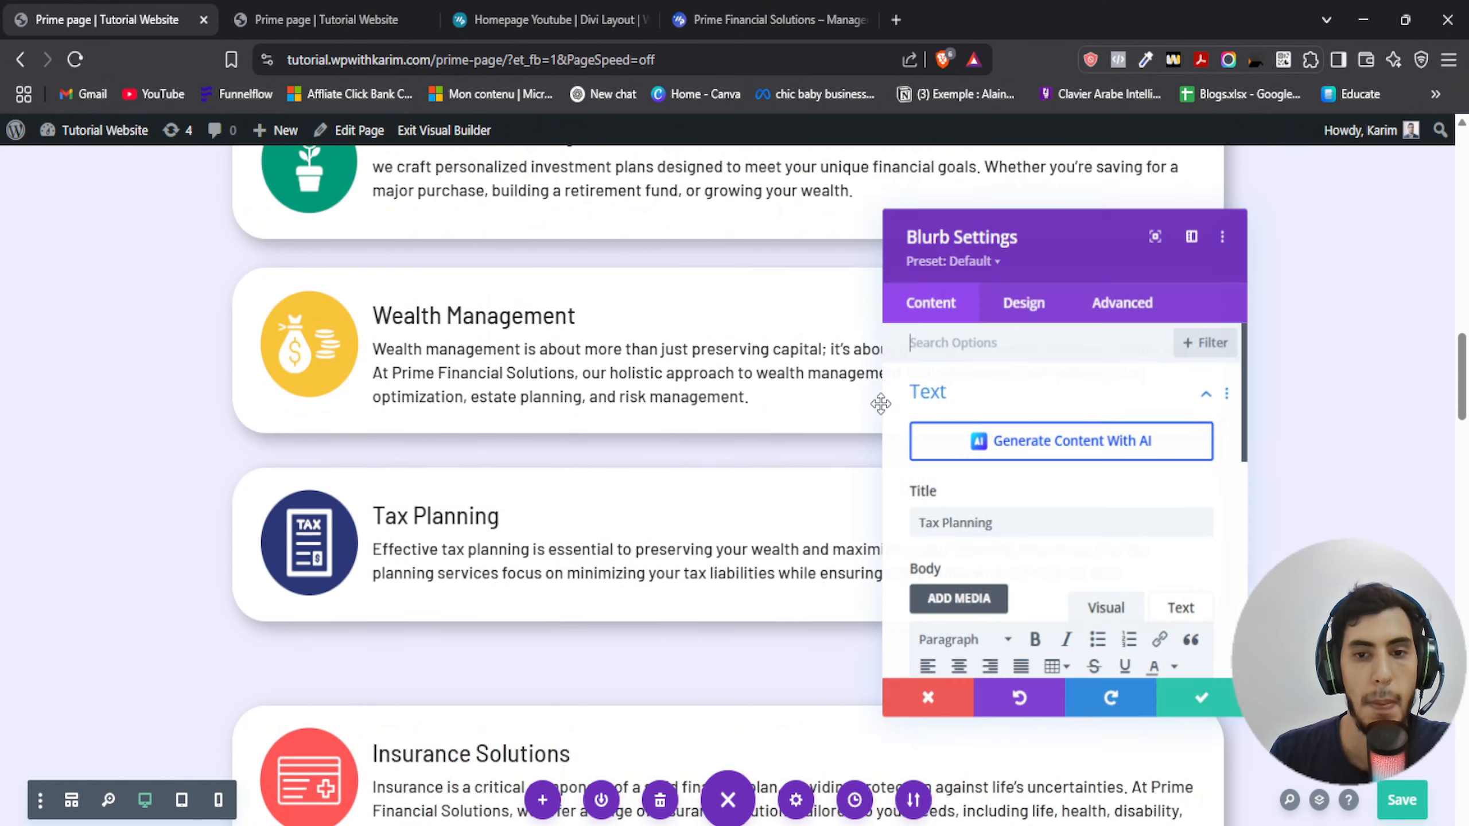
pyautogui.click(1121, 301)
pyautogui.click(994, 557)
pyautogui.scroll(-3, 1017, 541)
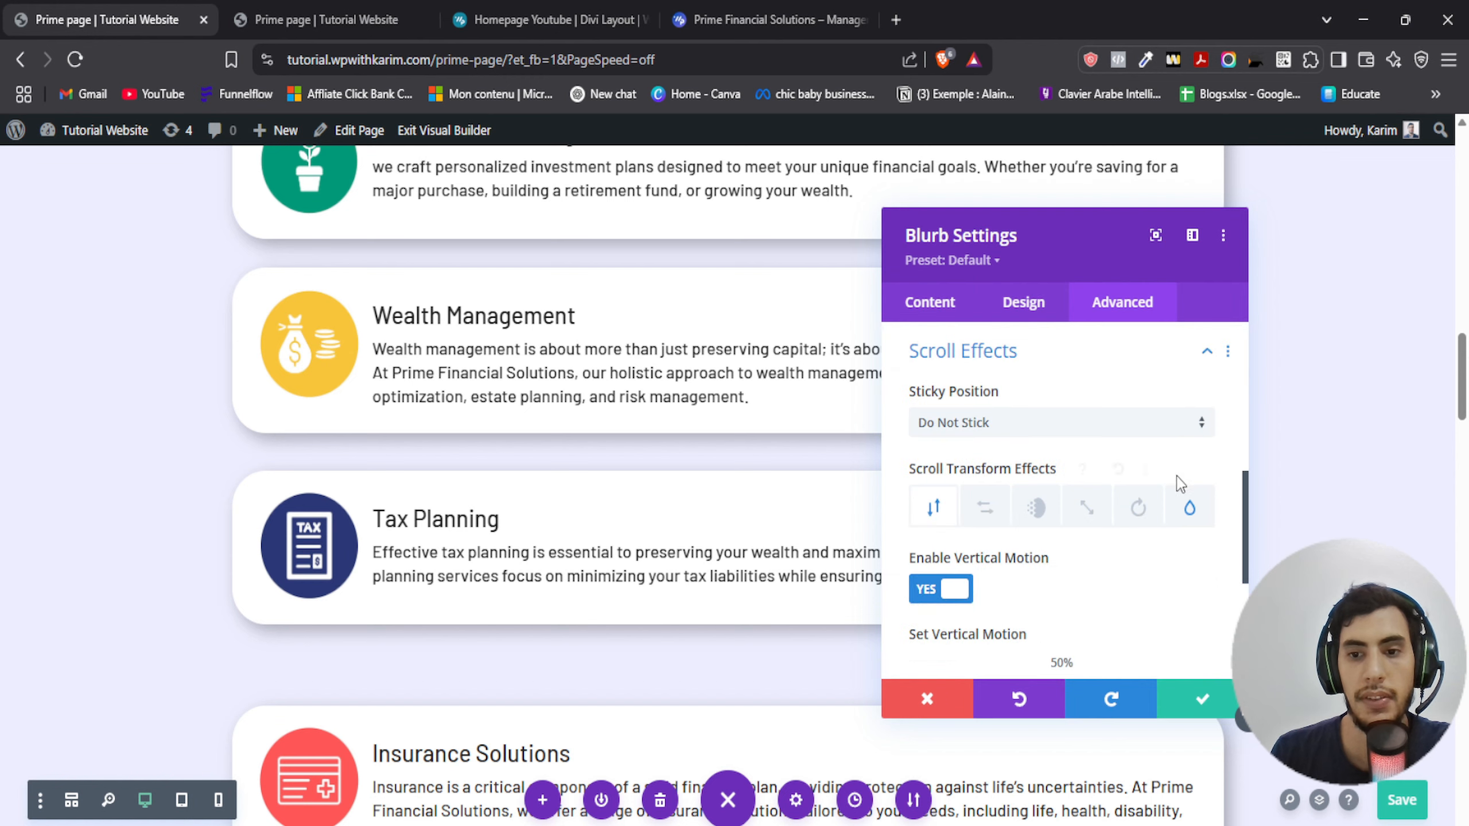
pyautogui.scroll(-2, 1180, 483)
pyautogui.scroll(-2, 1099, 457)
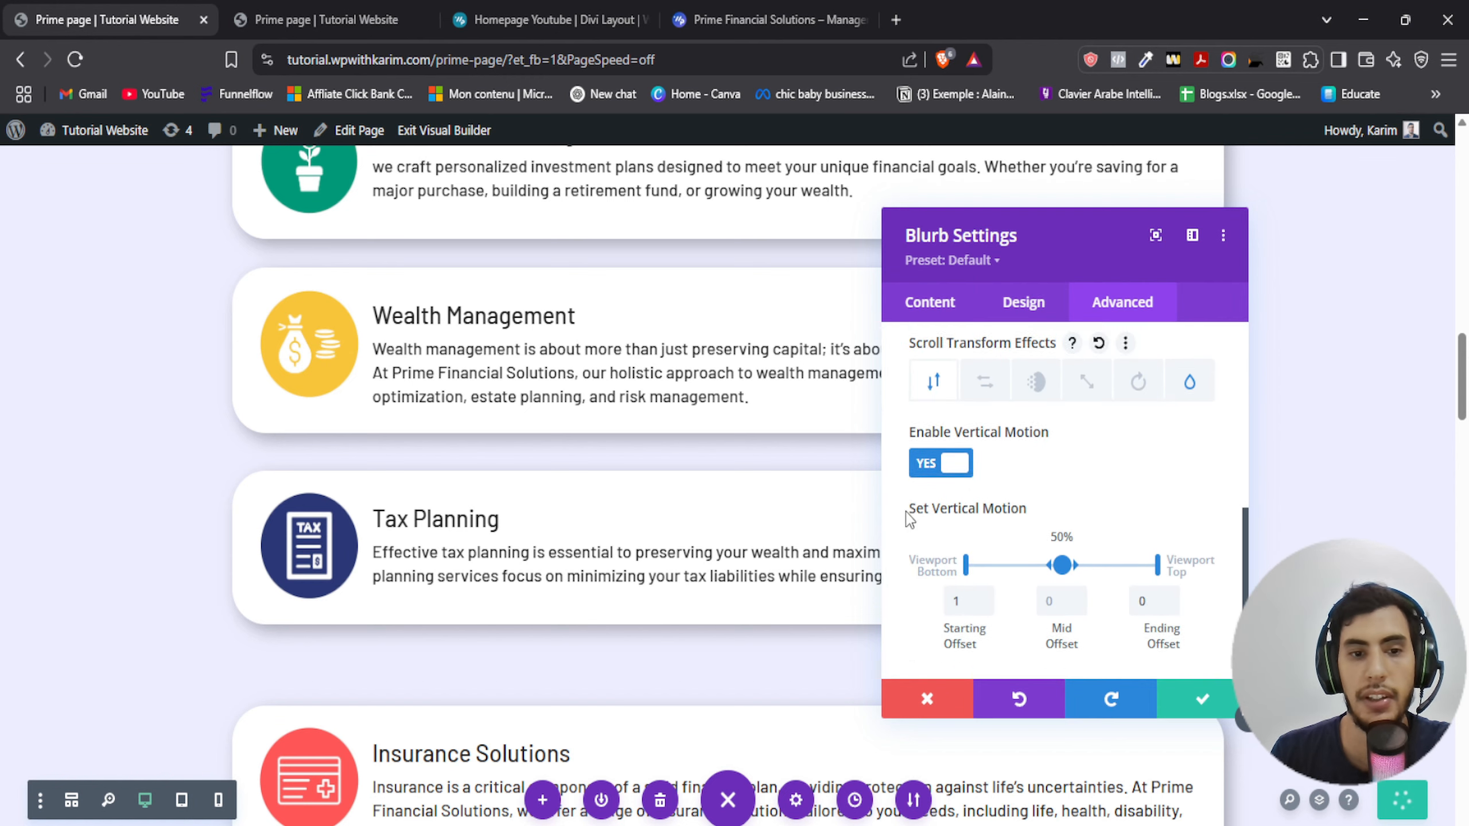
pyautogui.scroll(-2, 1115, 594)
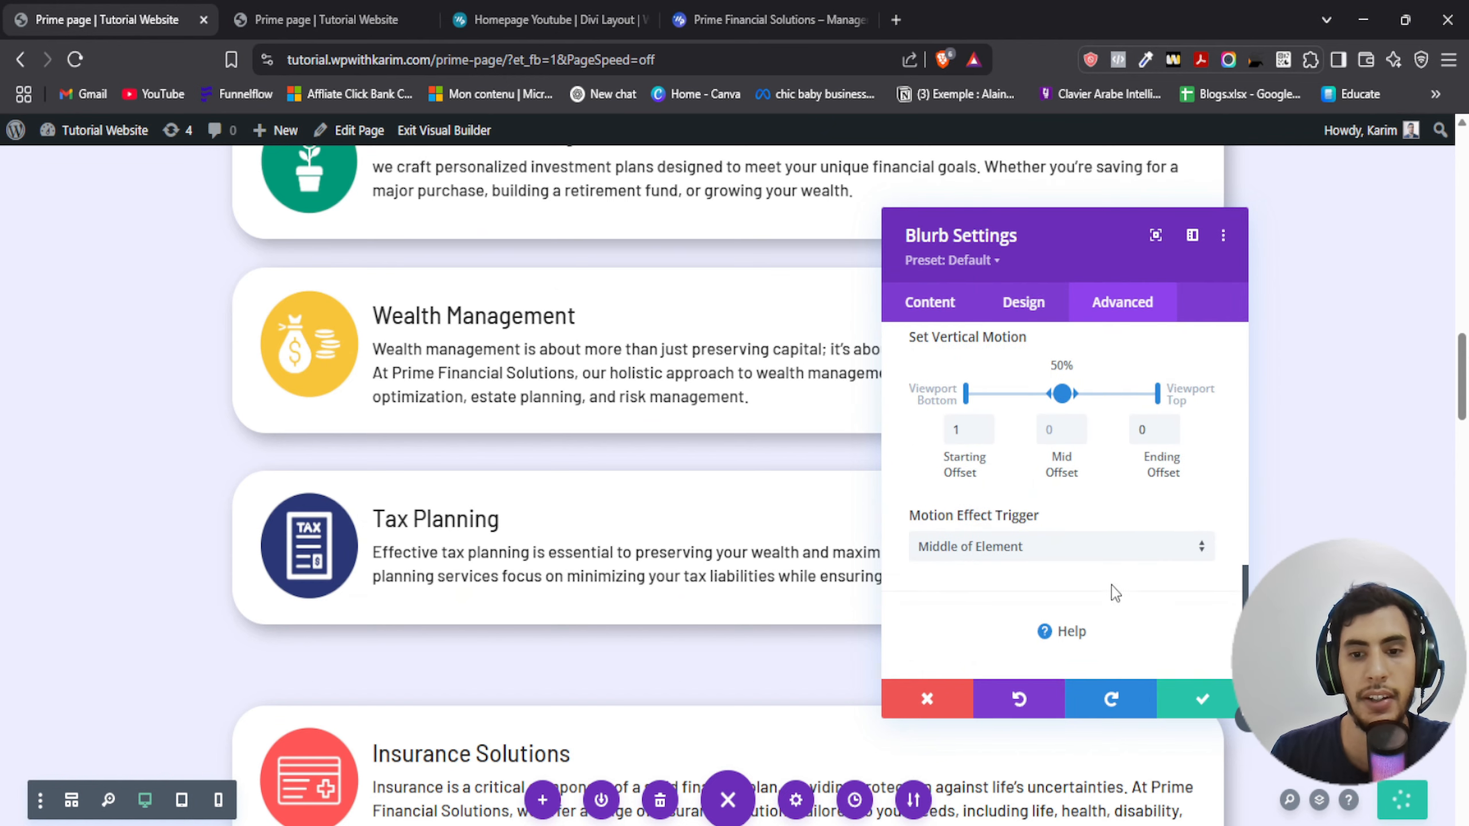
pyautogui.click(1201, 699)
# Enable blur in the Insurance Solutions blurb's scroll effects and save its settings
pyautogui.scroll(-6, 493, 440)
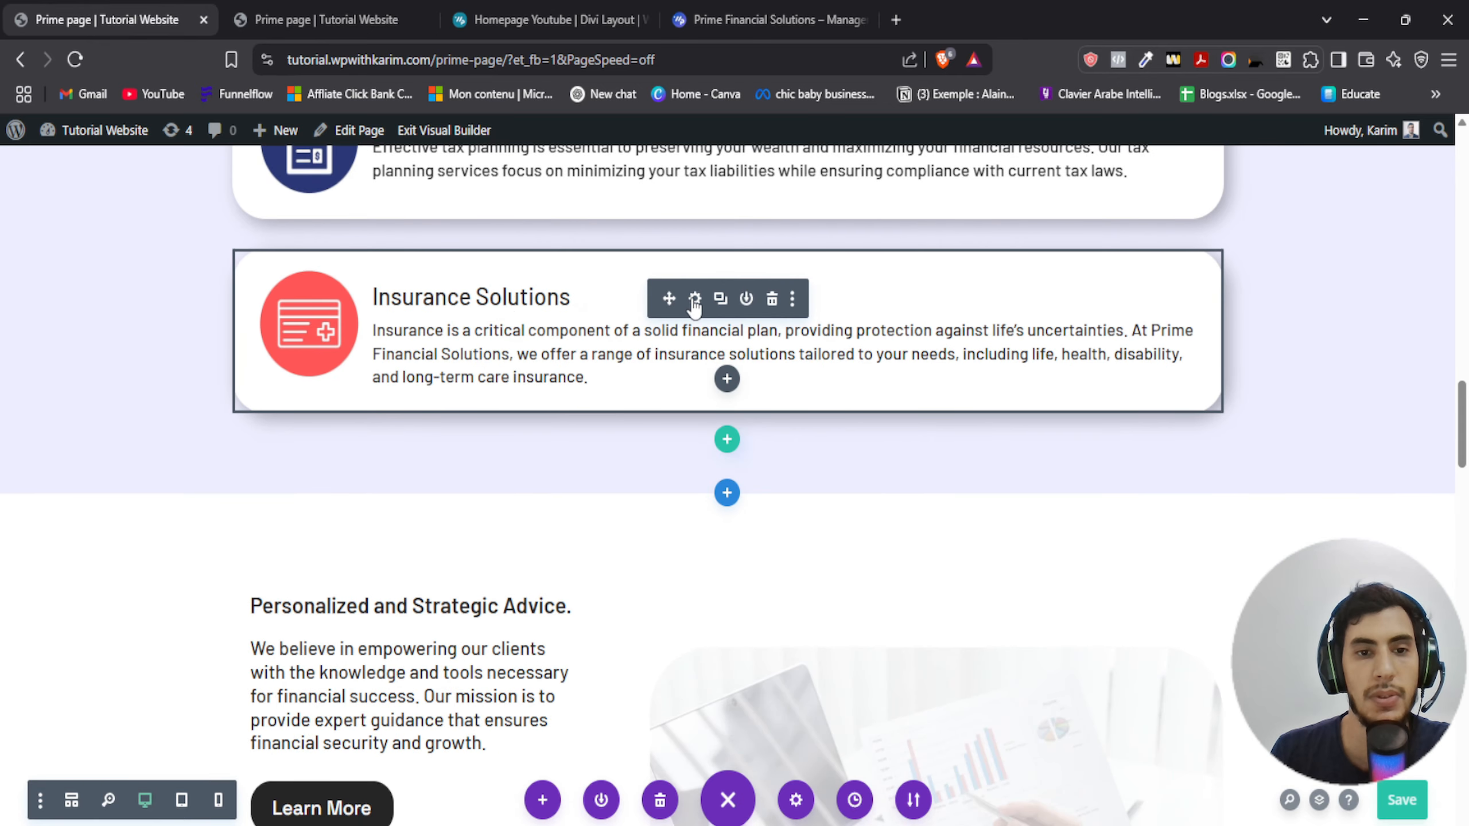
pyautogui.click(693, 299)
pyautogui.click(1122, 301)
pyautogui.scroll(-5, 995, 521)
pyautogui.click(972, 564)
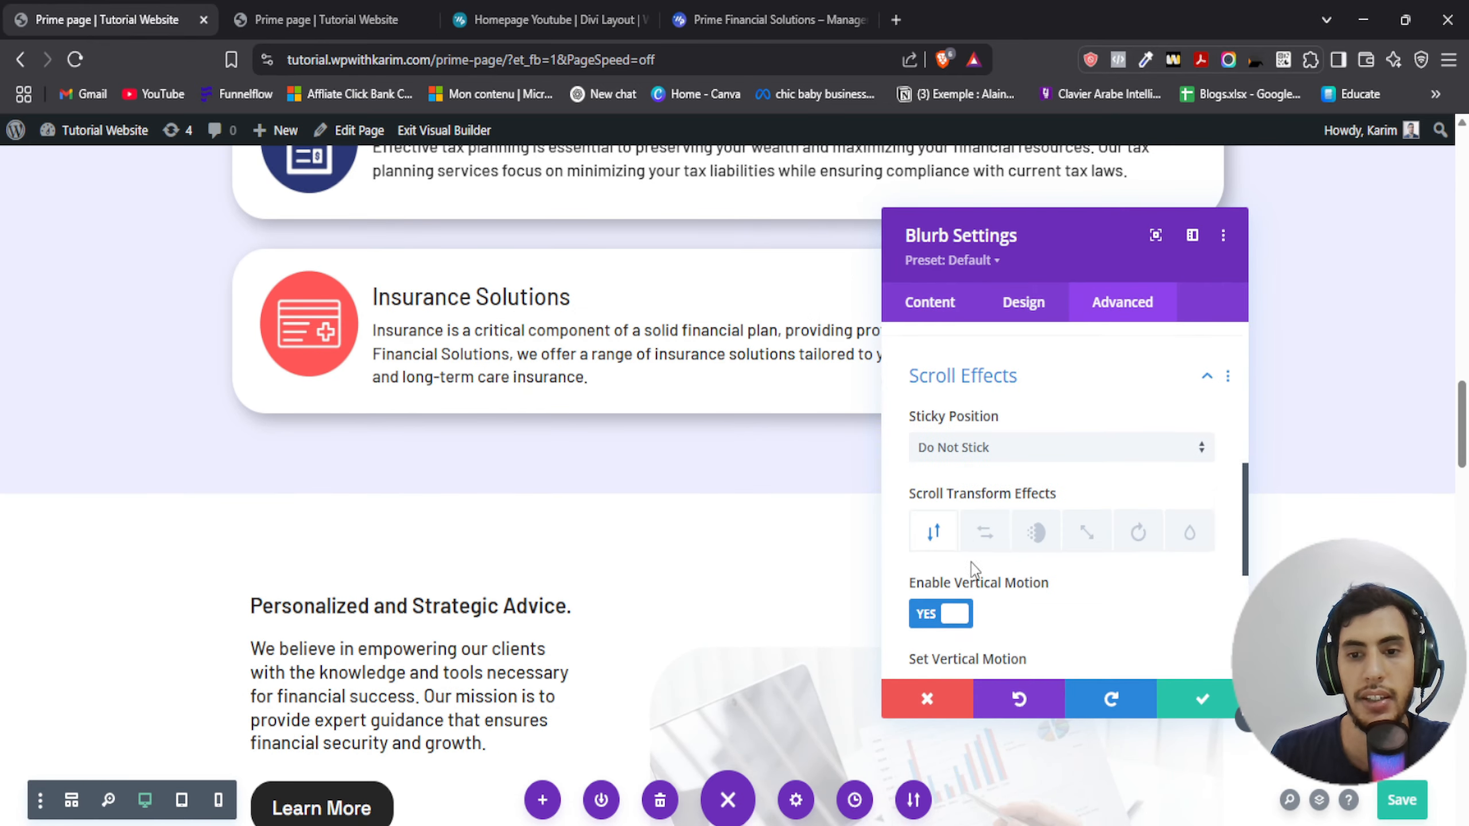
pyautogui.scroll(-1, 978, 555)
pyautogui.click(1189, 506)
pyautogui.scroll(-2, 986, 523)
pyautogui.click(954, 479)
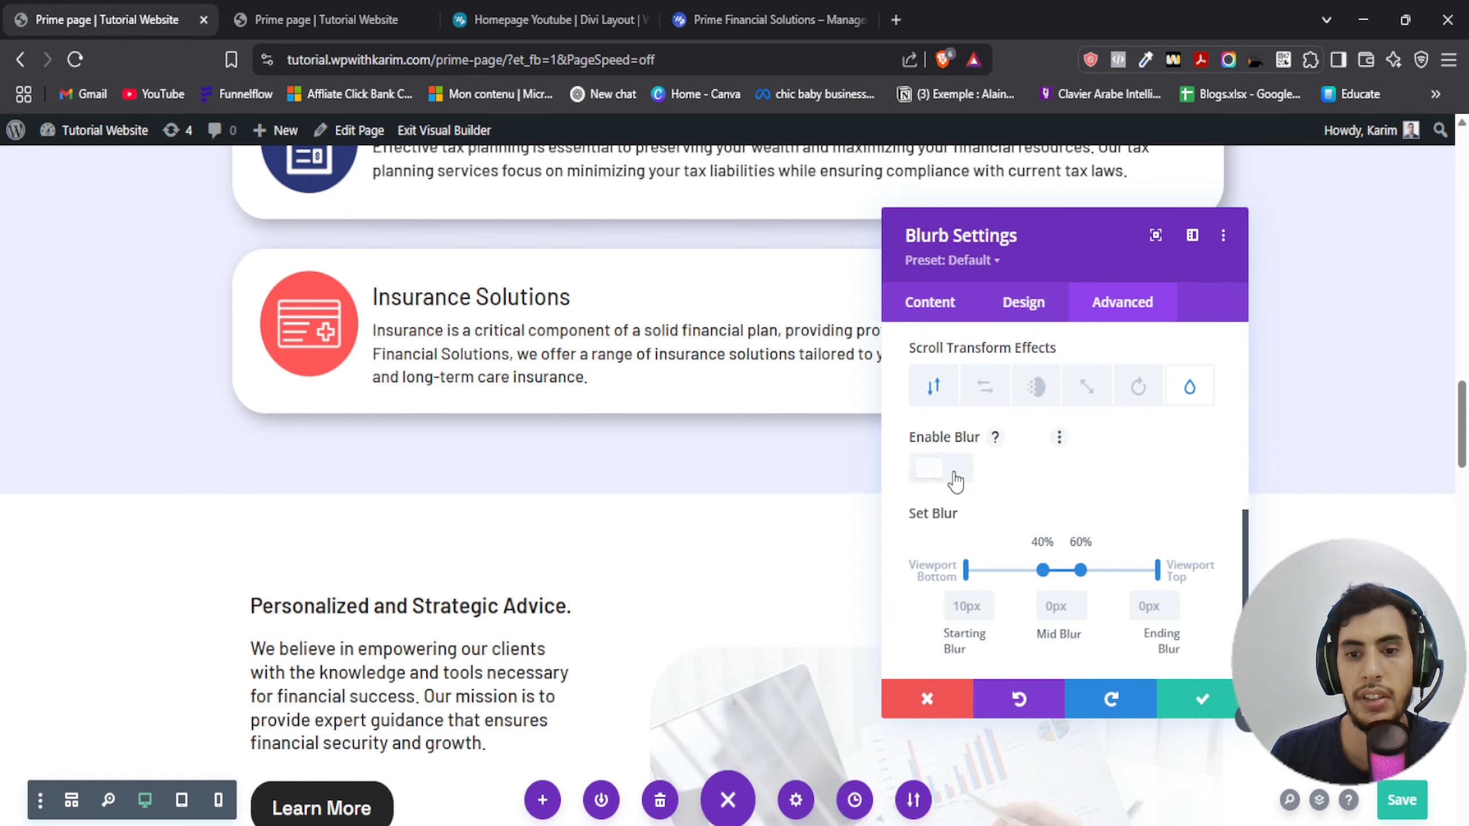
pyautogui.scroll(-2, 983, 509)
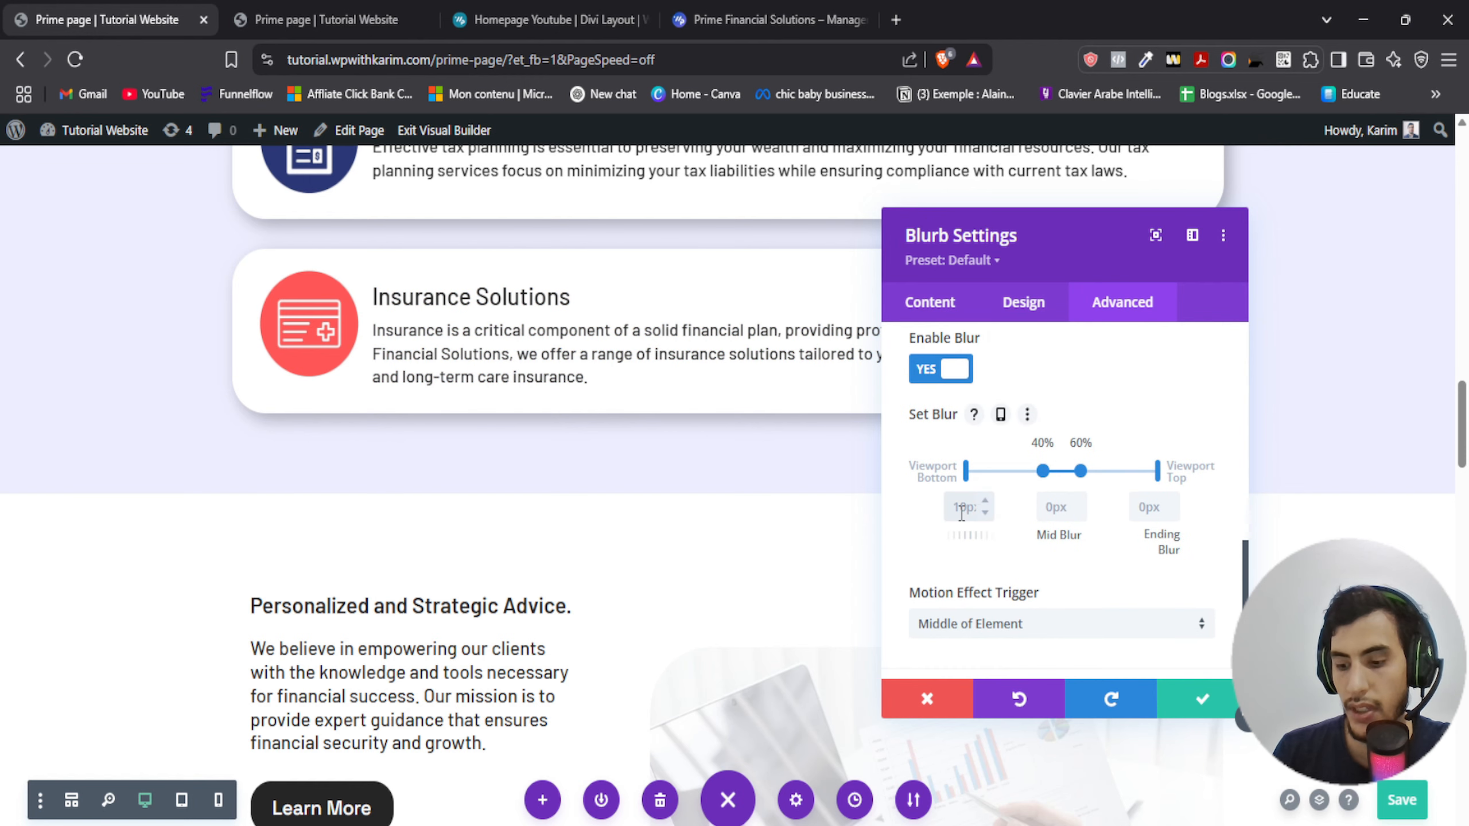
pyautogui.click(1202, 700)
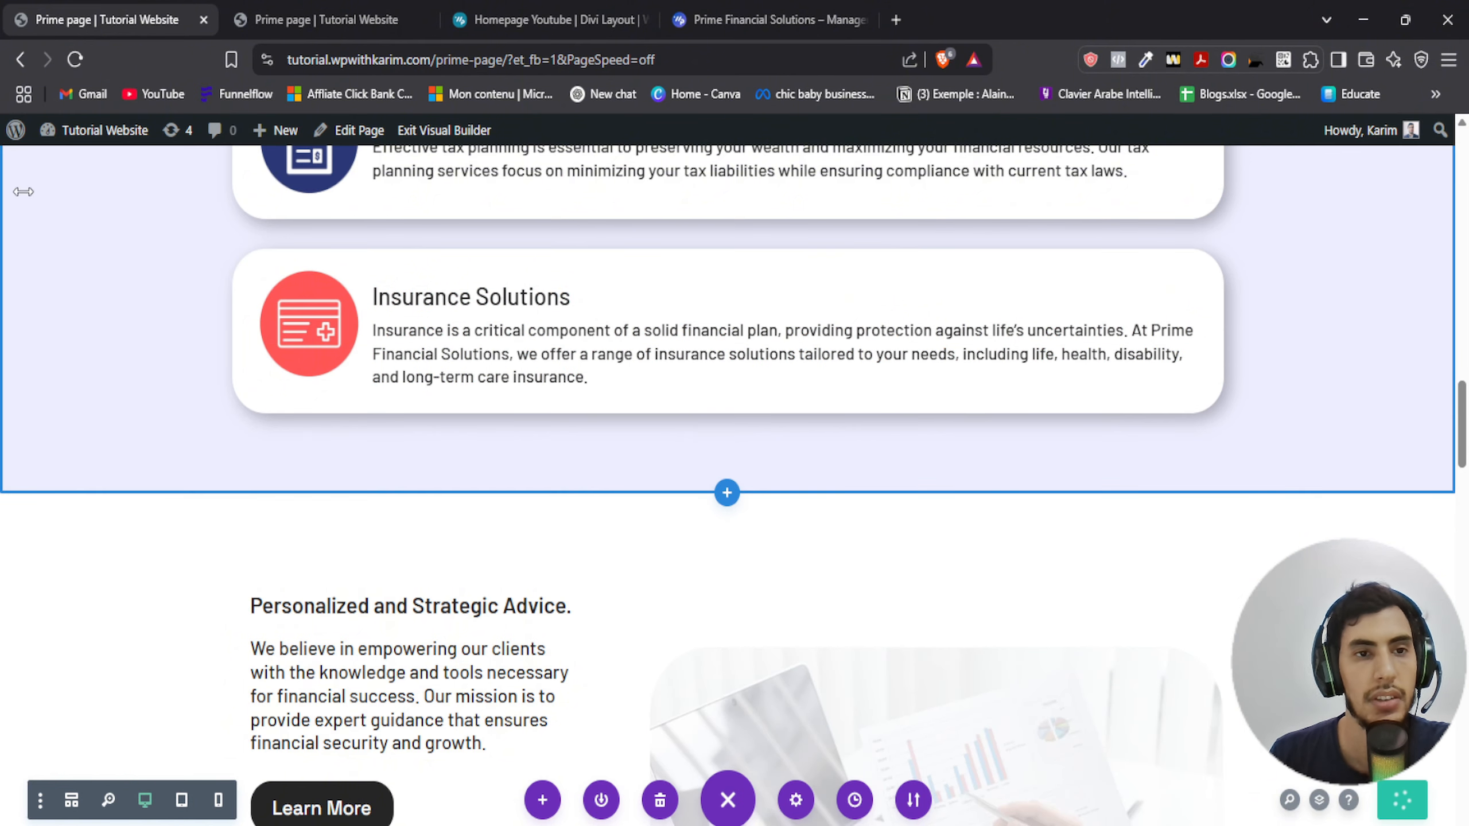
# Reload the live Prime page and examine how the Investment Planning card moves and blurs on scroll
pyautogui.click(317, 8)
pyautogui.click(132, 9)
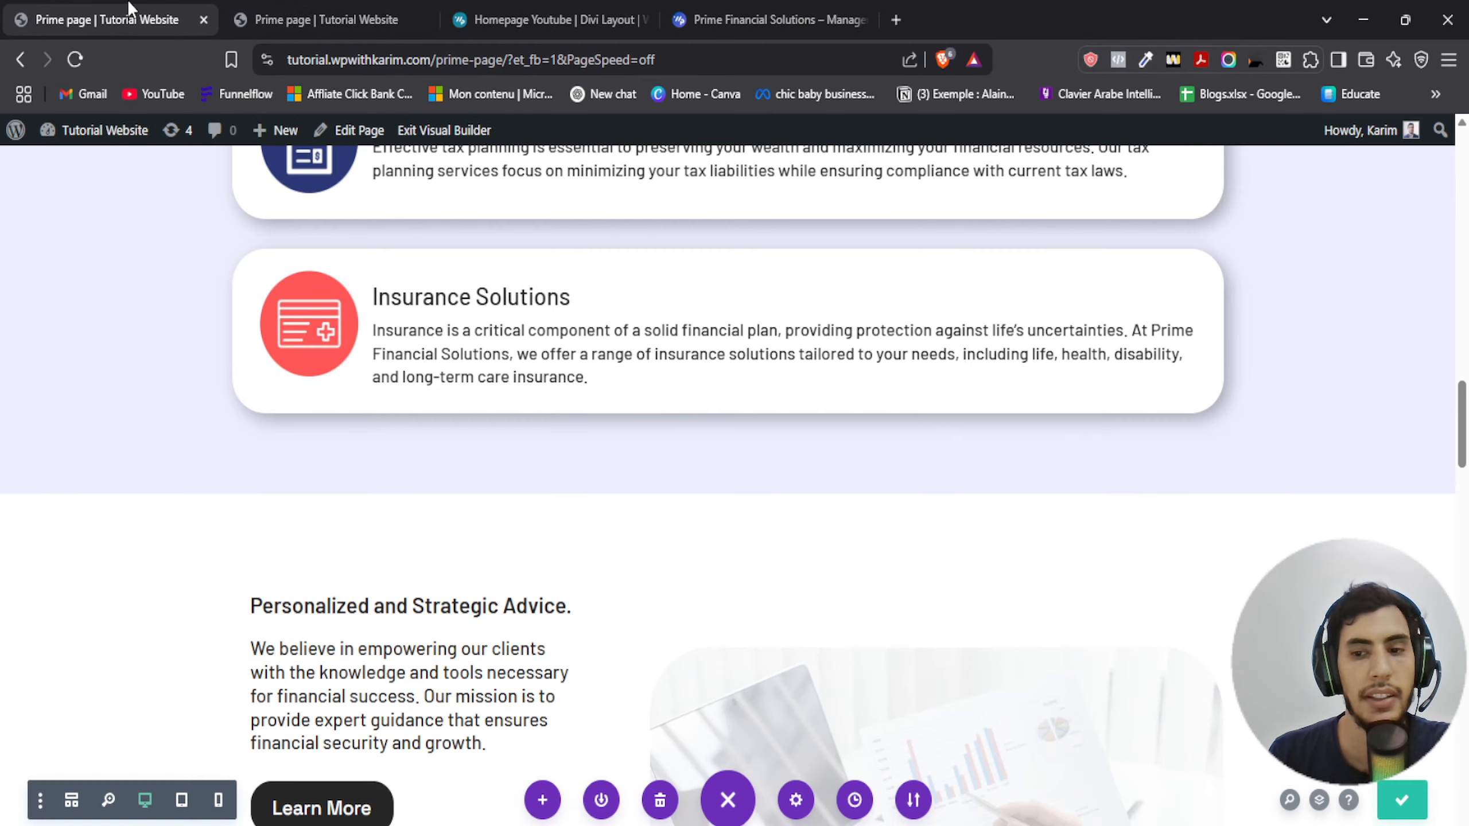
pyautogui.click(288, 9)
pyautogui.click(75, 59)
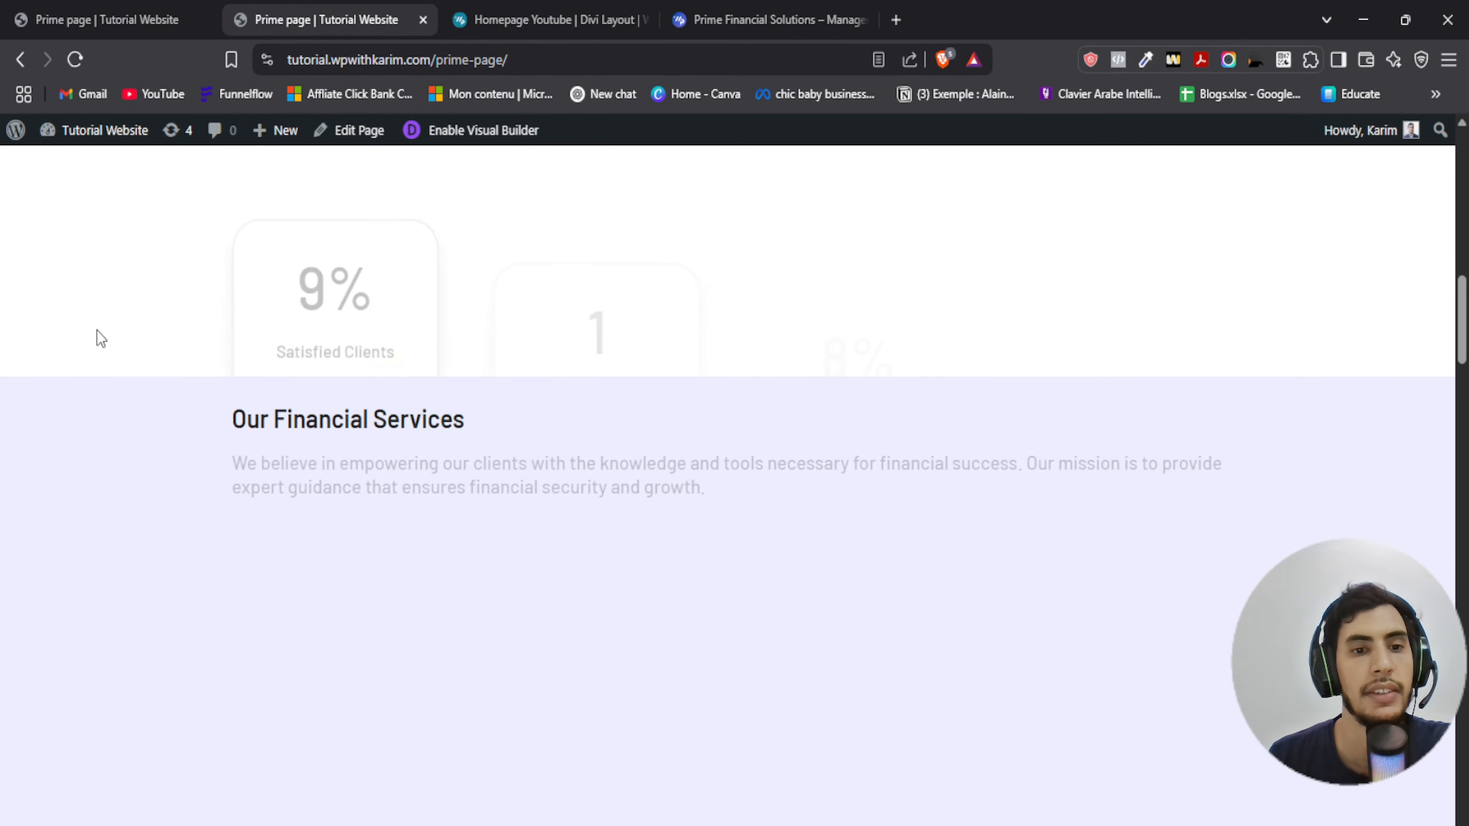
pyautogui.scroll(-1, 106, 331)
pyautogui.scroll(2, 177, 357)
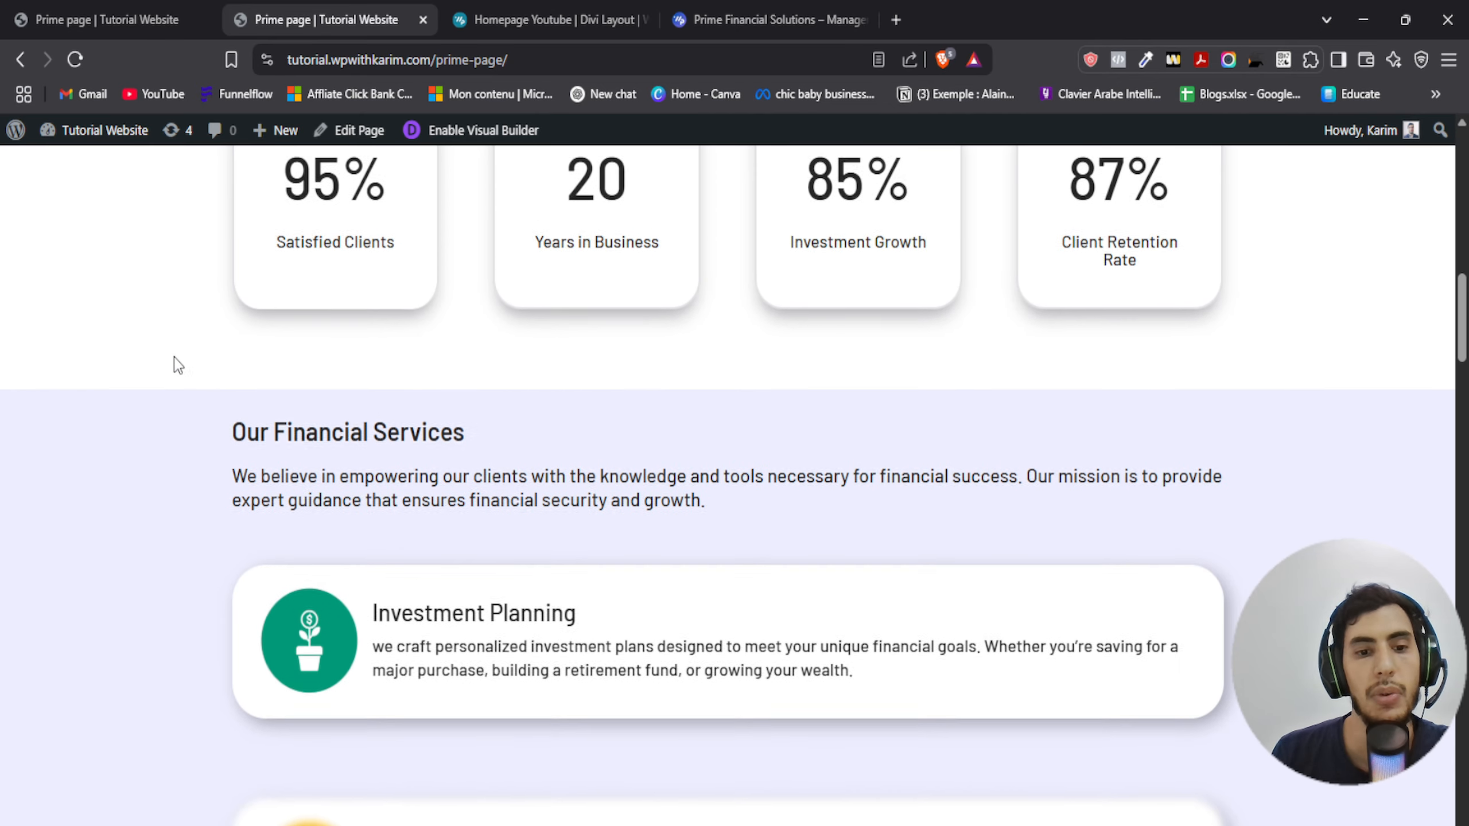
pyautogui.scroll(-1, 172, 357)
pyautogui.scroll(1, 173, 364)
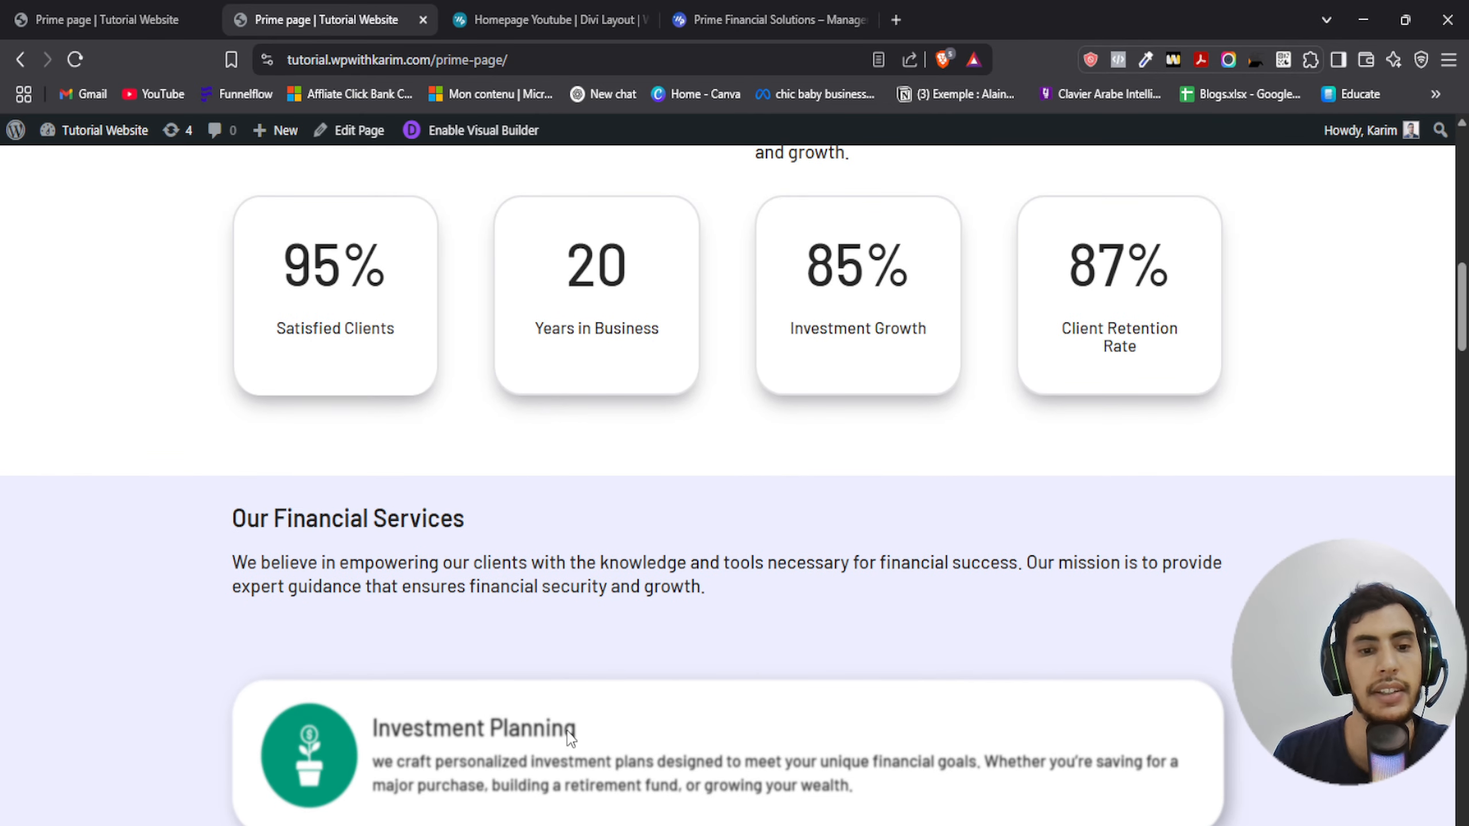
pyautogui.scroll(-1, 347, 694)
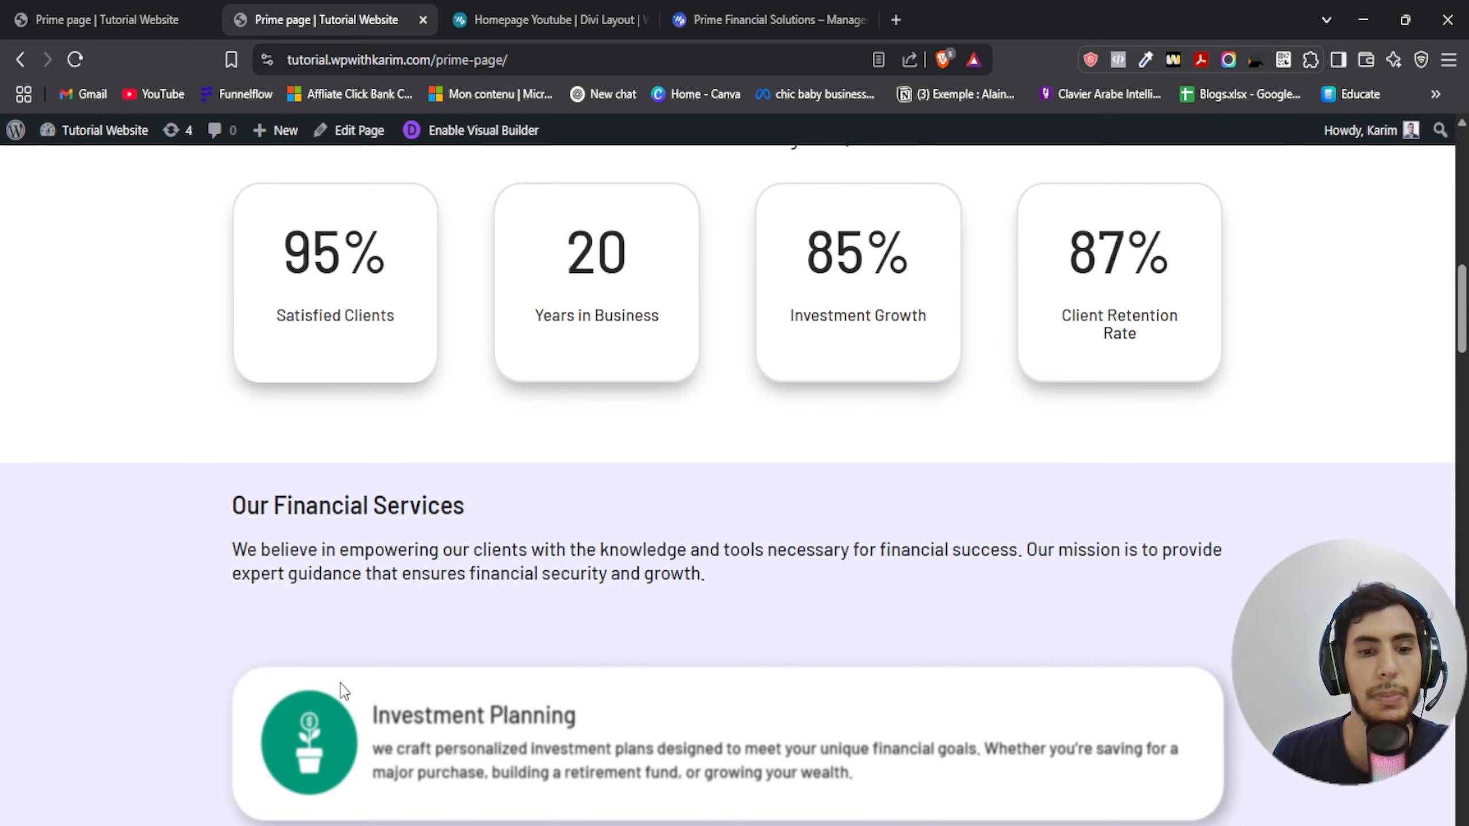
pyautogui.scroll(1, 338, 688)
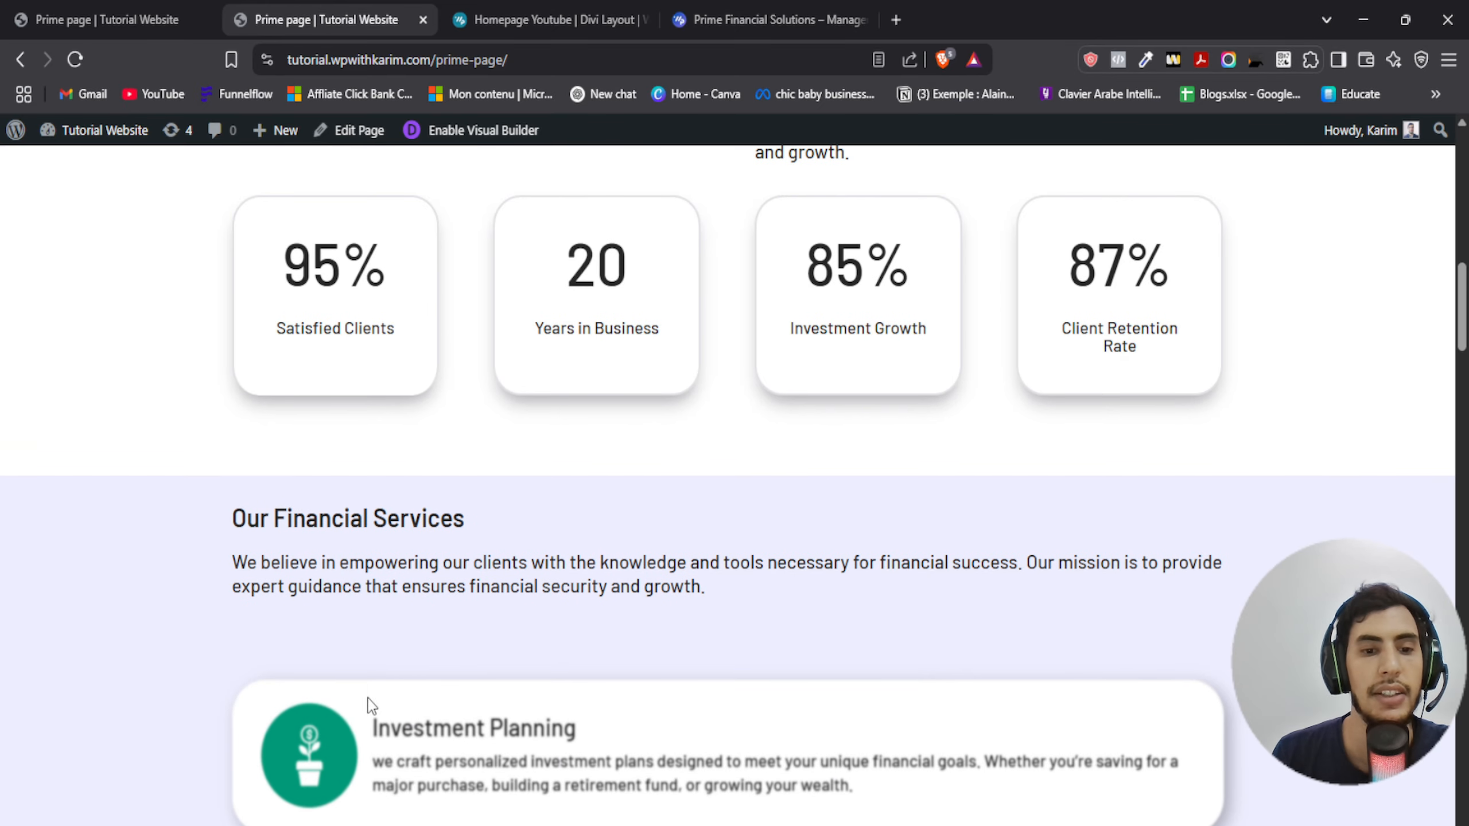
# Examine the scroll effects on the Wealth Management, Tax Planning and Insurance Solutions cards of the live page
pyautogui.scroll(-1, 373, 708)
pyautogui.scroll(-1, 384, 639)
pyautogui.scroll(-1, 386, 631)
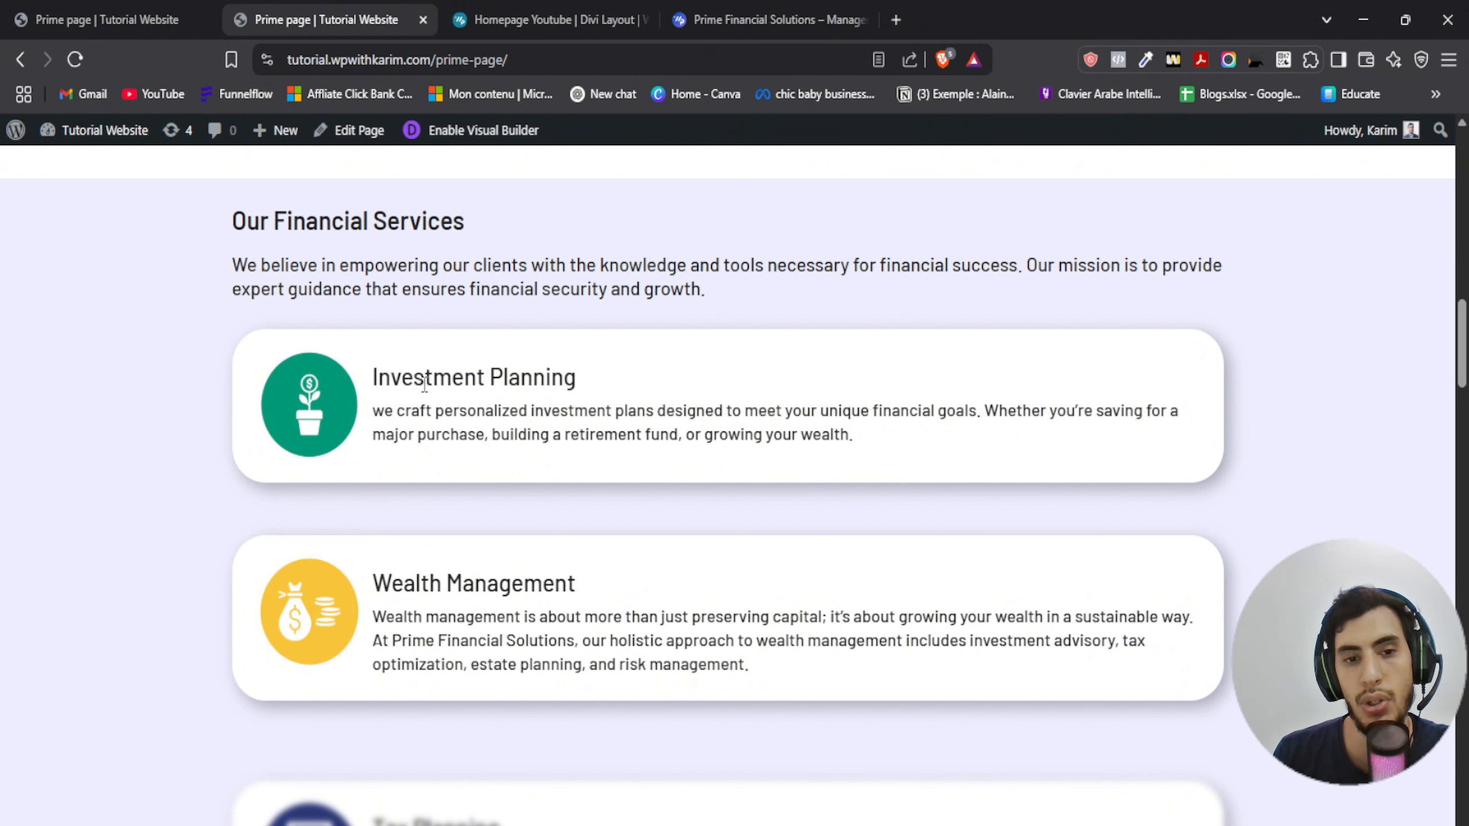
pyautogui.scroll(-1, 424, 385)
pyautogui.scroll(-1, 408, 169)
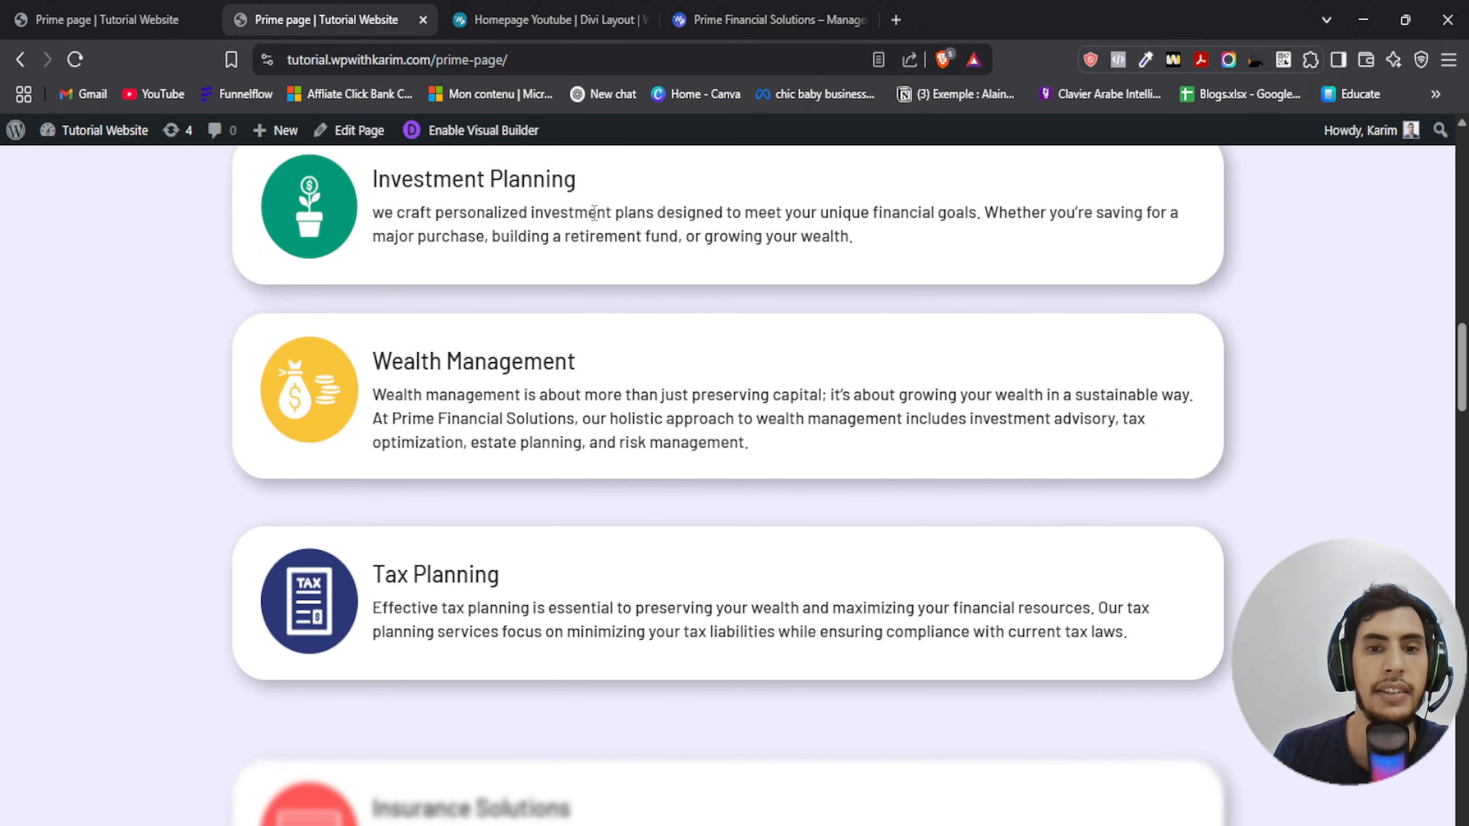
pyautogui.scroll(-3, 519, 272)
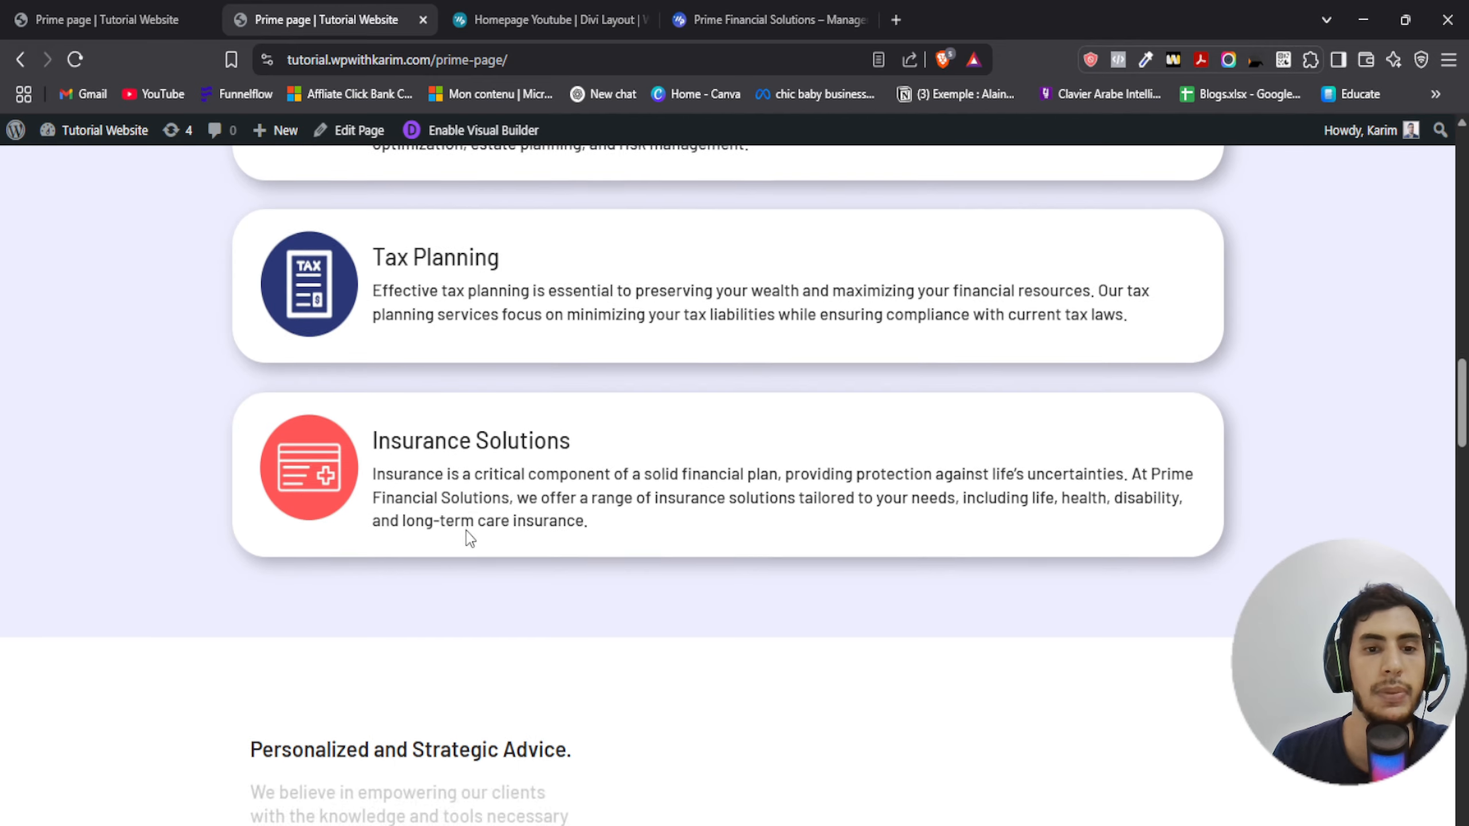
pyautogui.scroll(2, 469, 535)
# Return to the page in the visual builder and open the Investment Planning blurb's scroll effects
pyautogui.click(107, 20)
pyautogui.scroll(5, 606, 479)
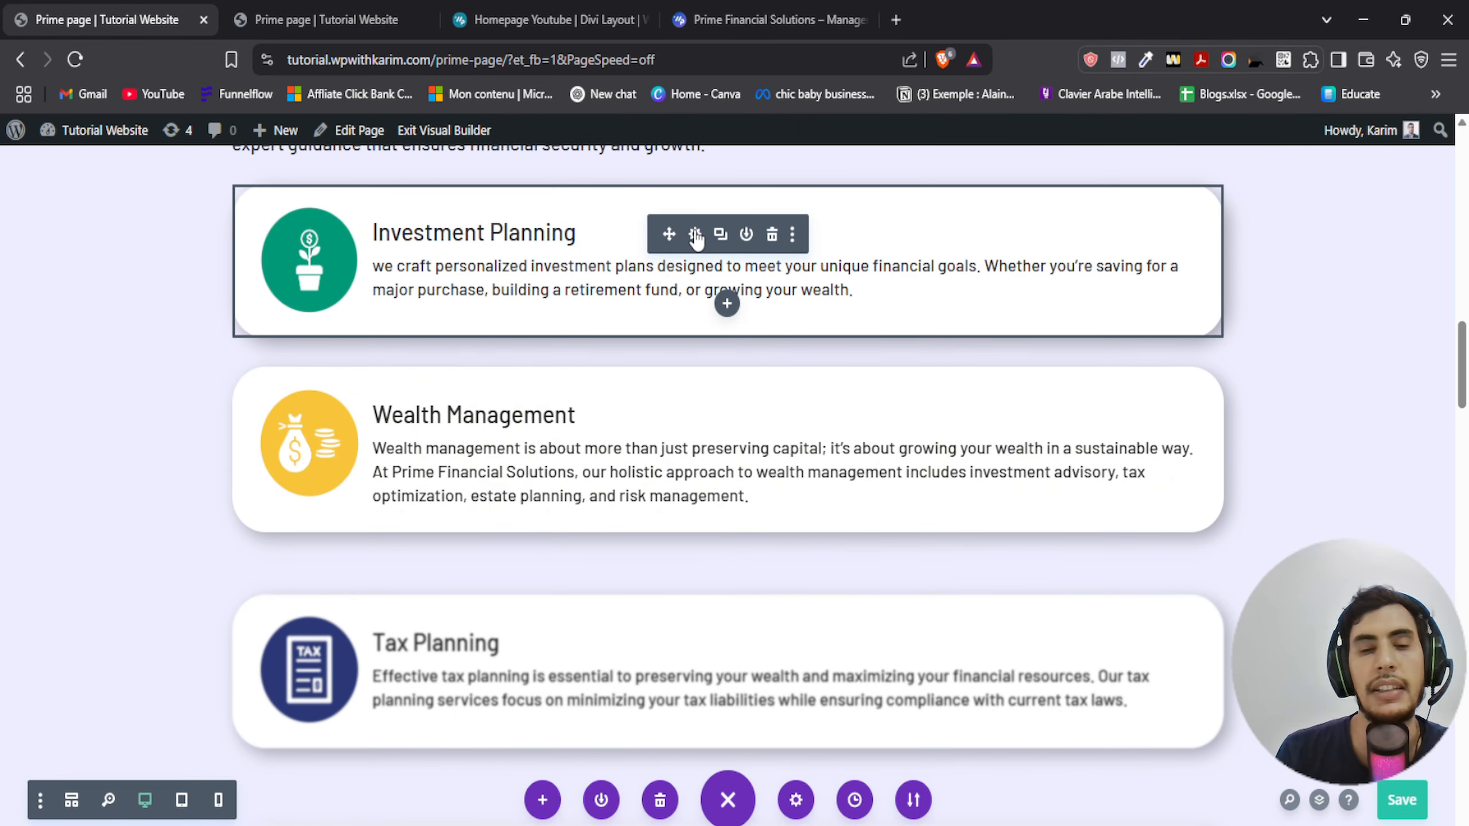
pyautogui.click(695, 234)
pyautogui.click(1116, 302)
pyautogui.scroll(-3, 1025, 496)
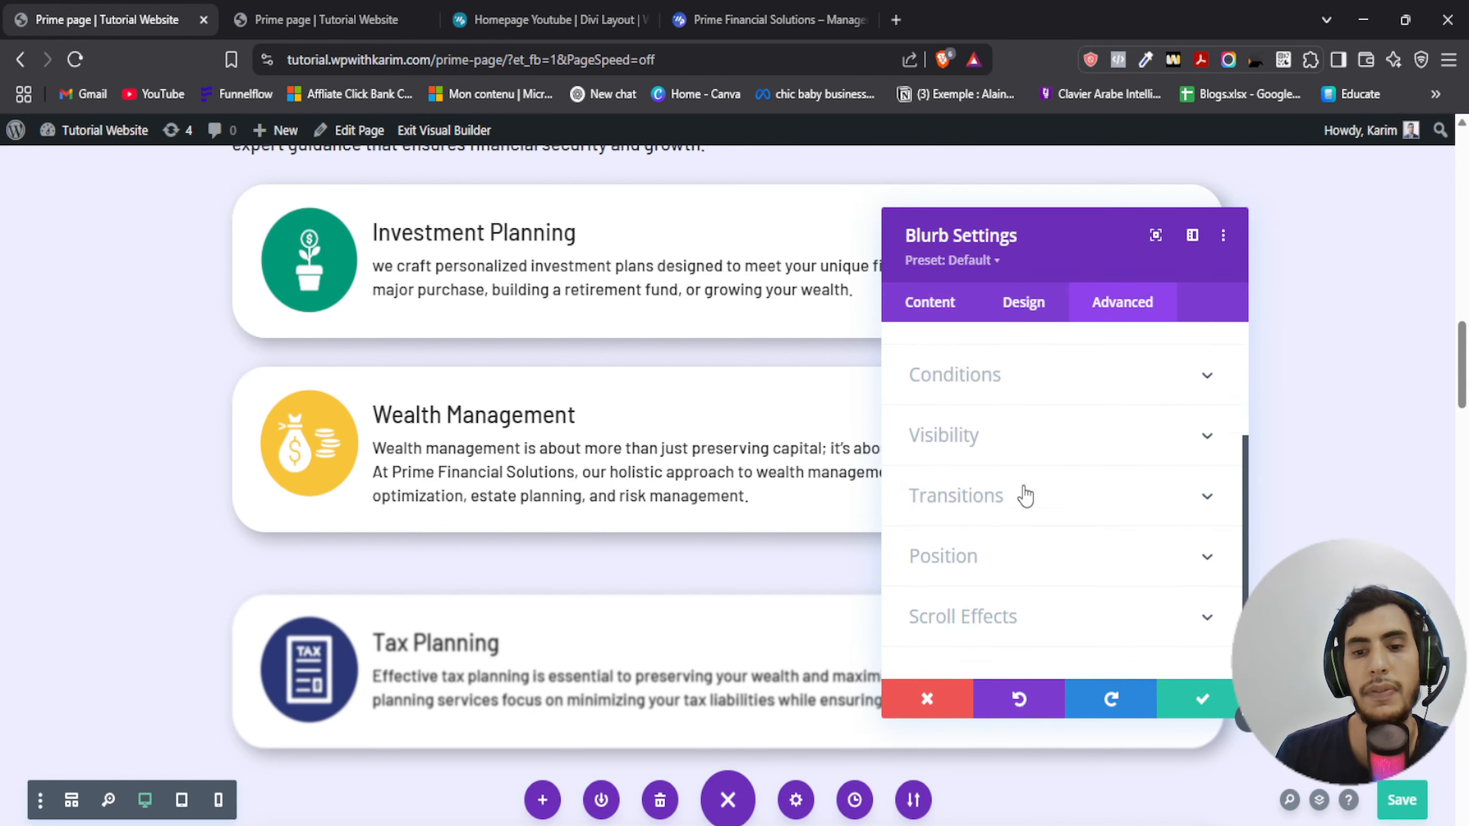
pyautogui.scroll(-2, 1025, 496)
pyautogui.click(969, 587)
pyautogui.scroll(-4, 1018, 521)
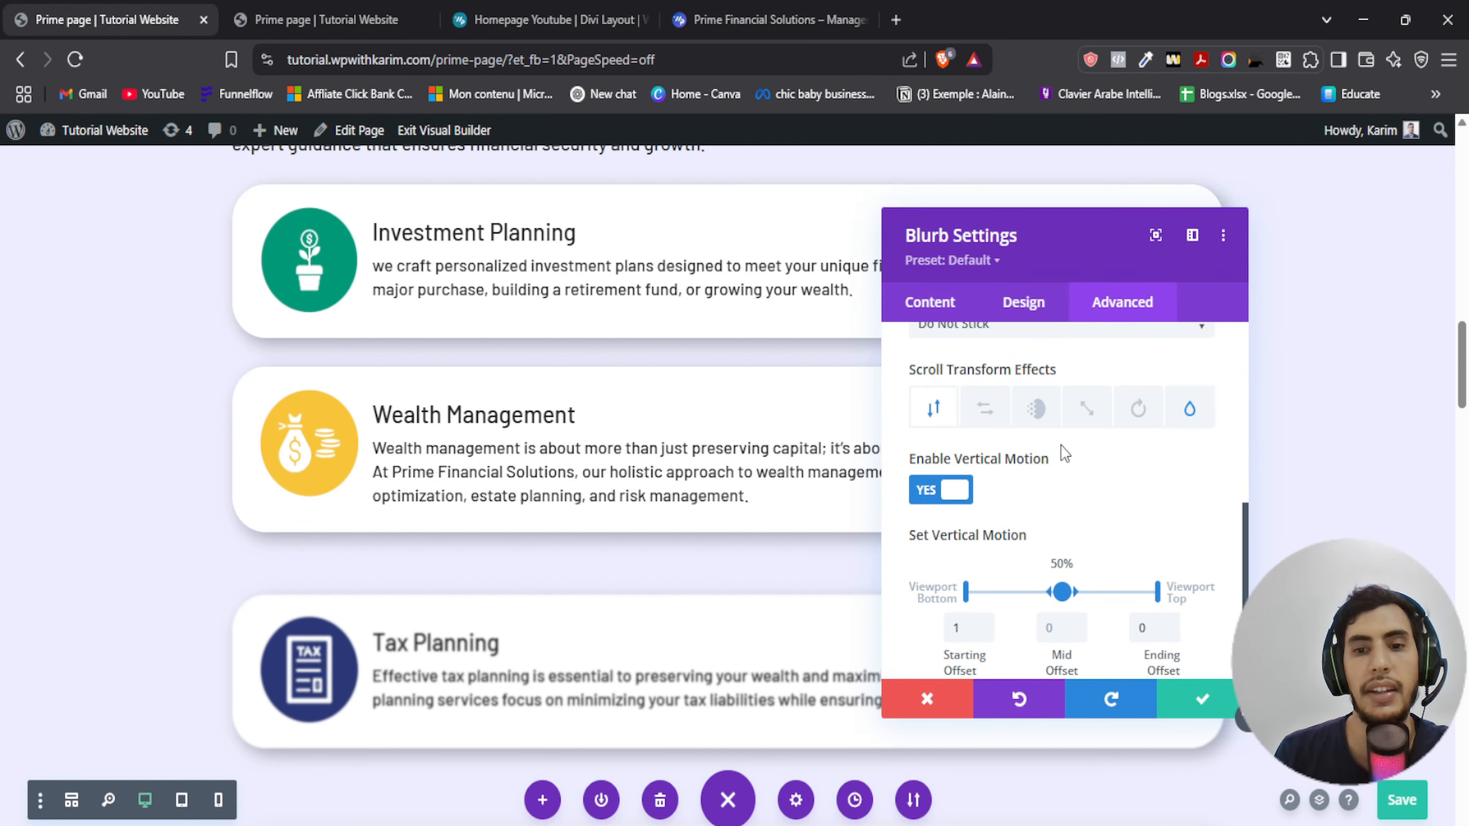
# Try horizontal motion on the Investment Planning blurb and preview its movement while the page scrolls
pyautogui.click(983, 412)
pyautogui.click(954, 490)
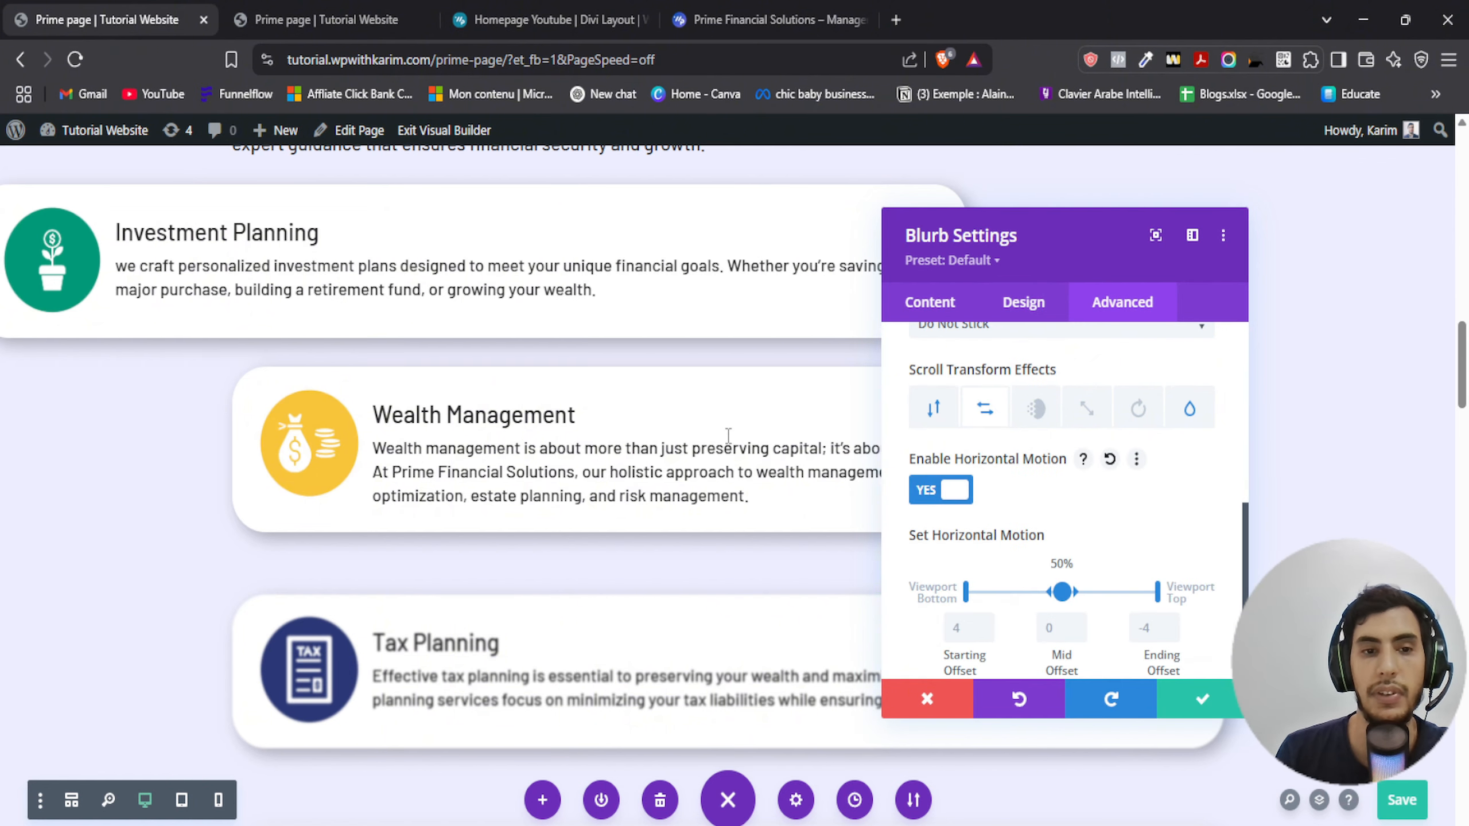
pyautogui.scroll(3, 727, 435)
pyautogui.scroll(-3, 728, 436)
pyautogui.scroll(4, 723, 442)
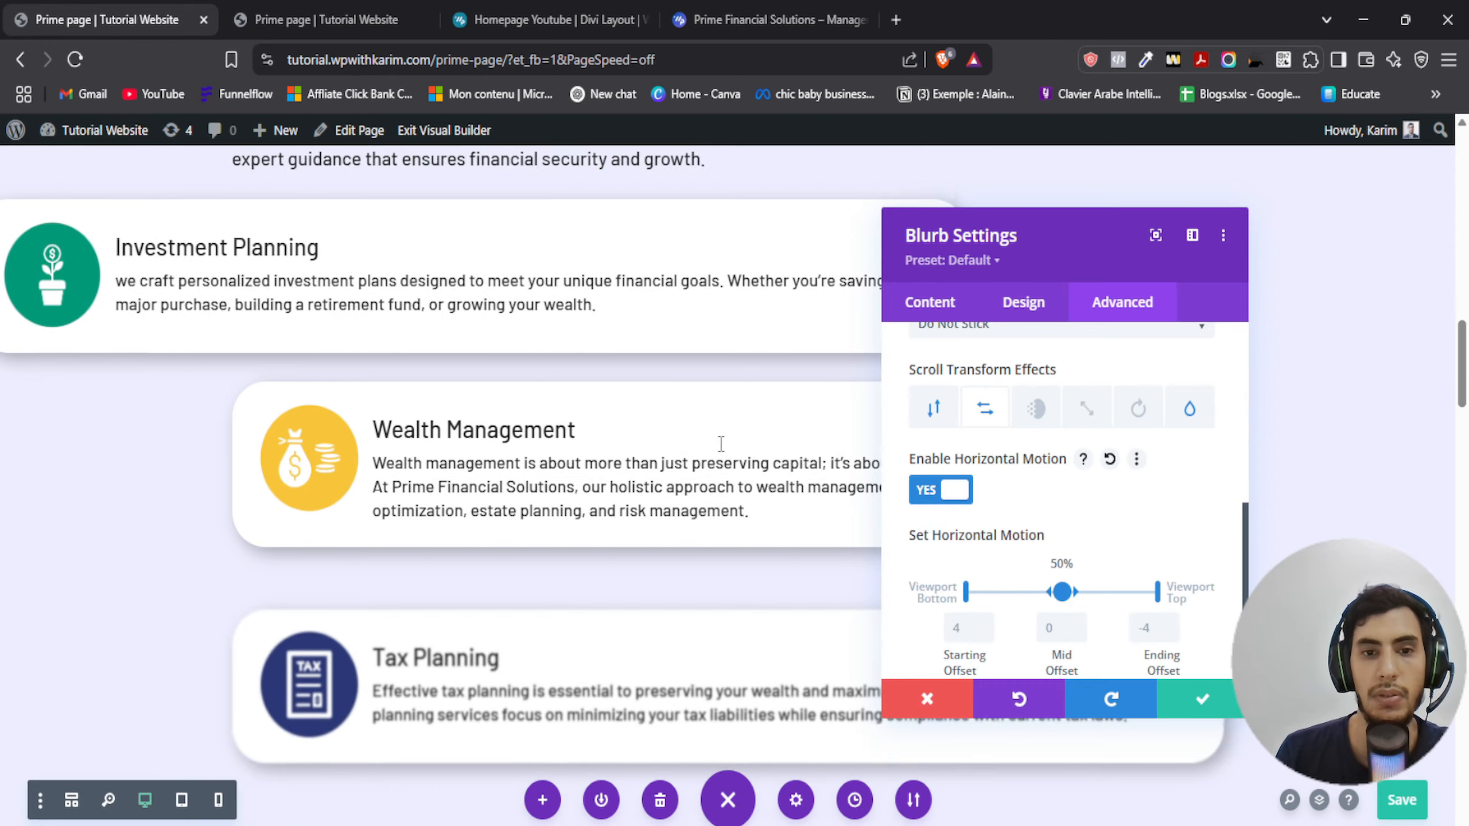
pyautogui.scroll(-2, 721, 443)
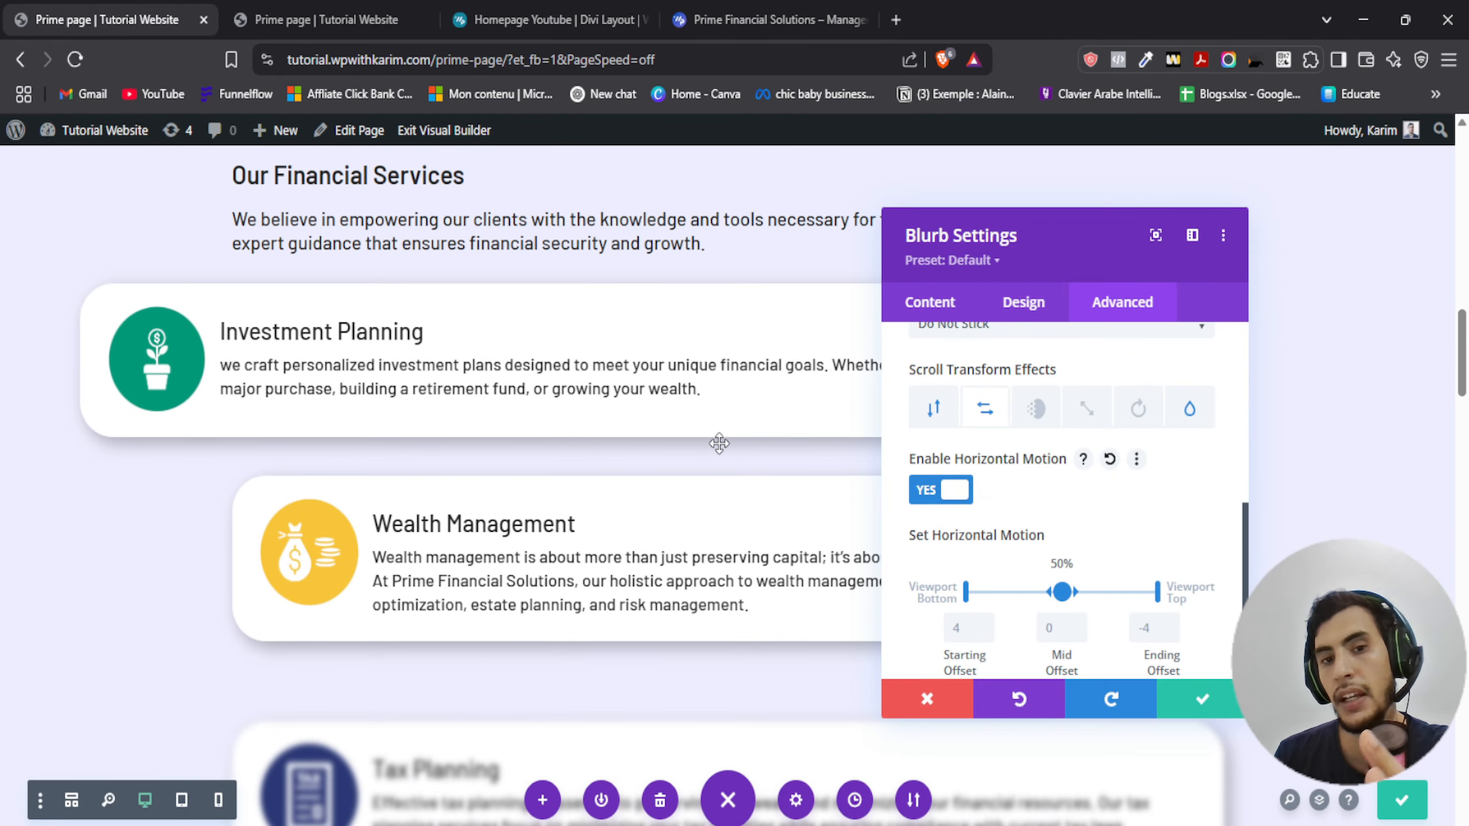
pyautogui.scroll(-2, 719, 443)
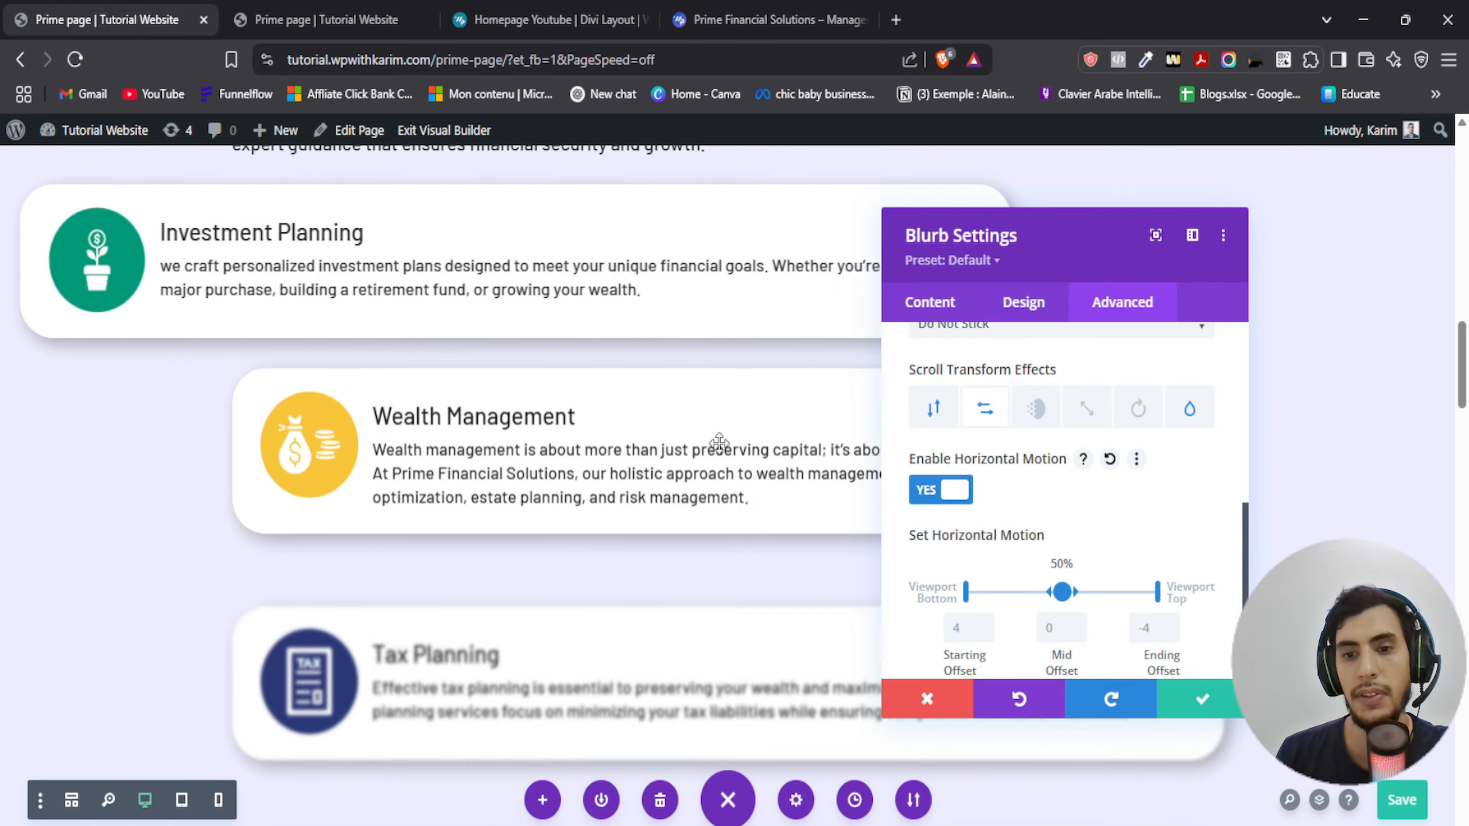
pyautogui.scroll(2, 633, 491)
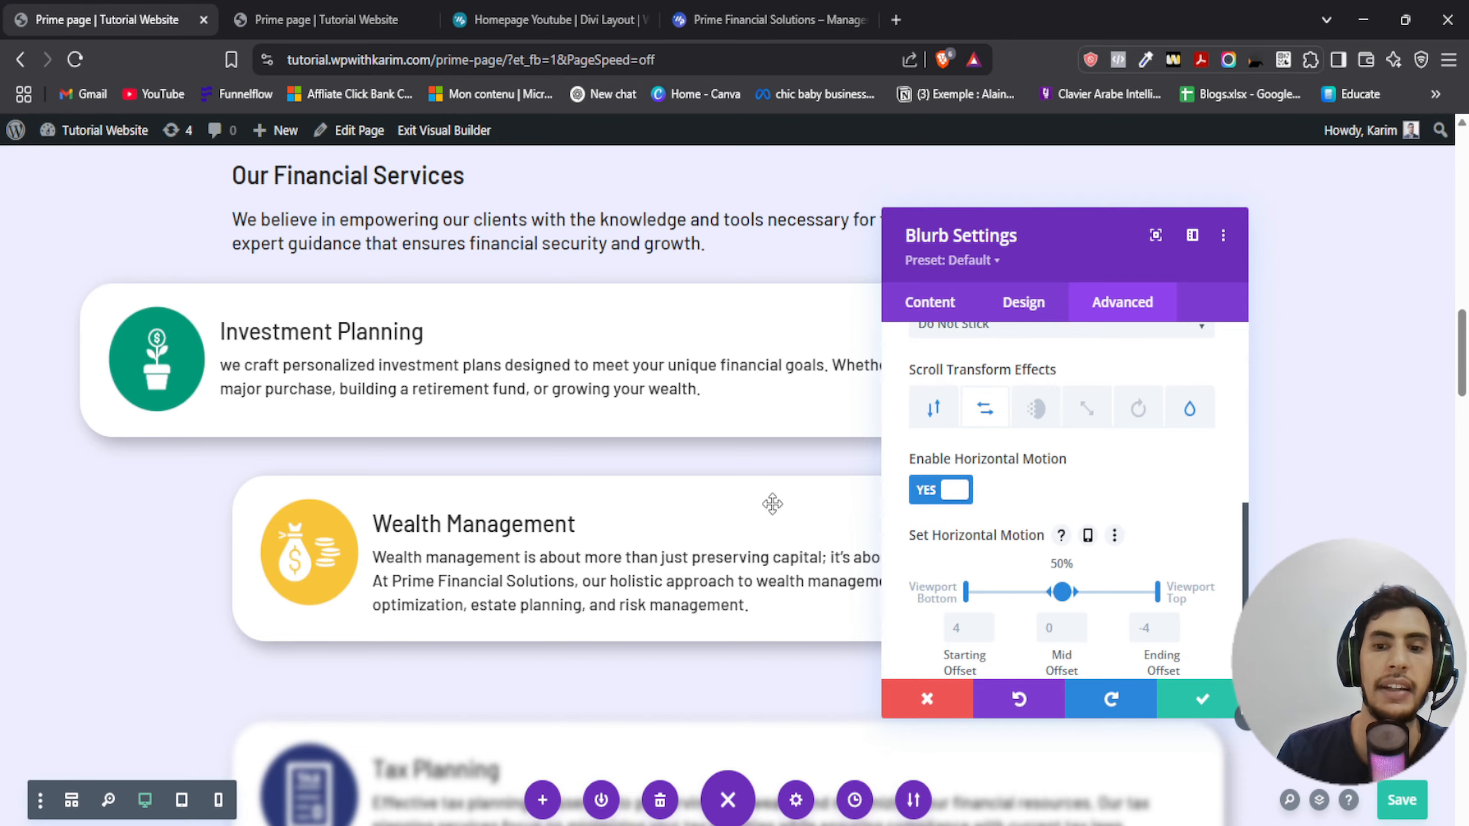
pyautogui.scroll(-3, 650, 511)
pyautogui.scroll(10, 650, 519)
pyautogui.scroll(-6, 651, 515)
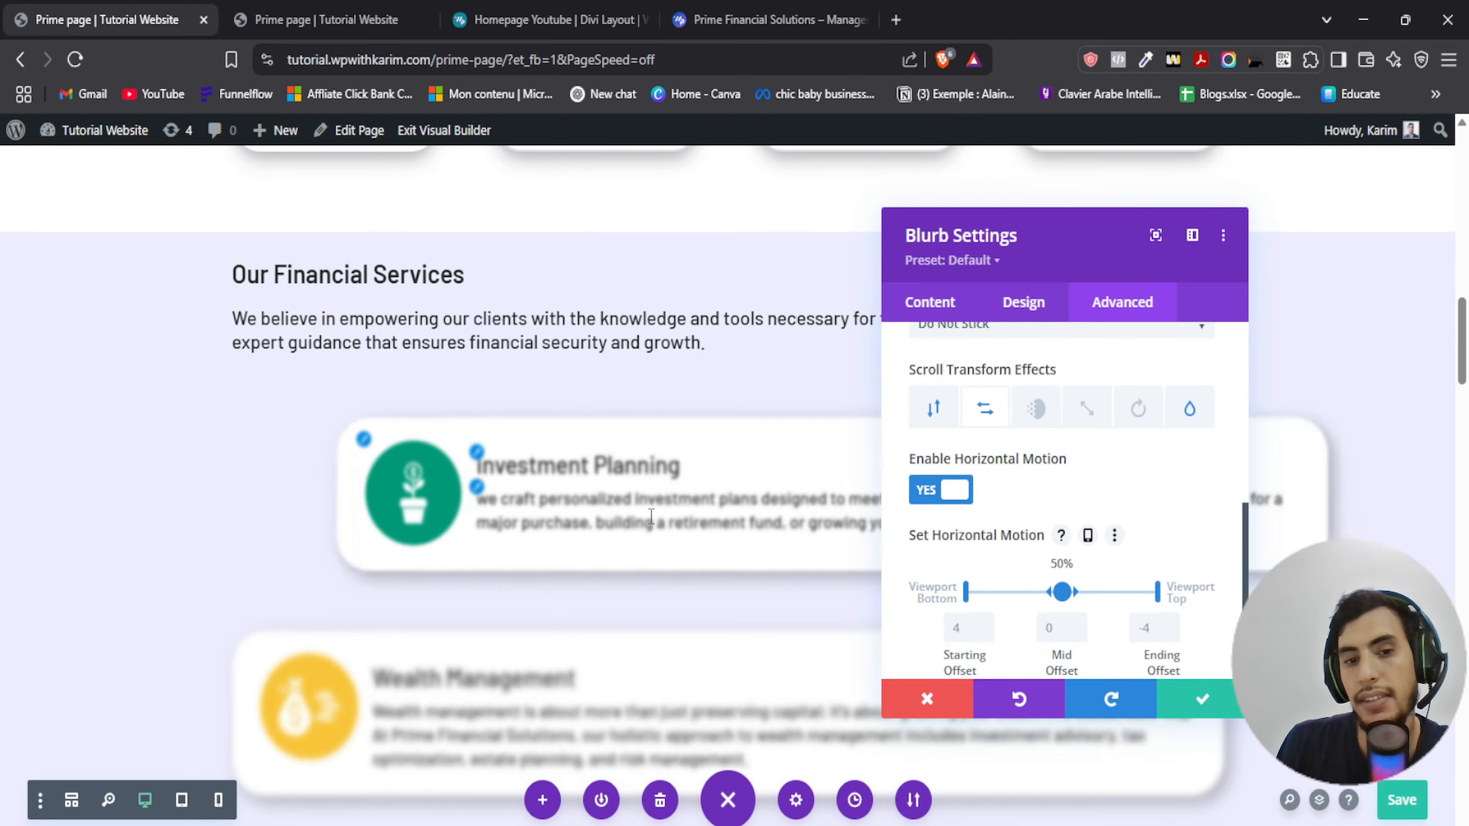
pyautogui.scroll(-2, 651, 514)
pyautogui.scroll(4, 682, 486)
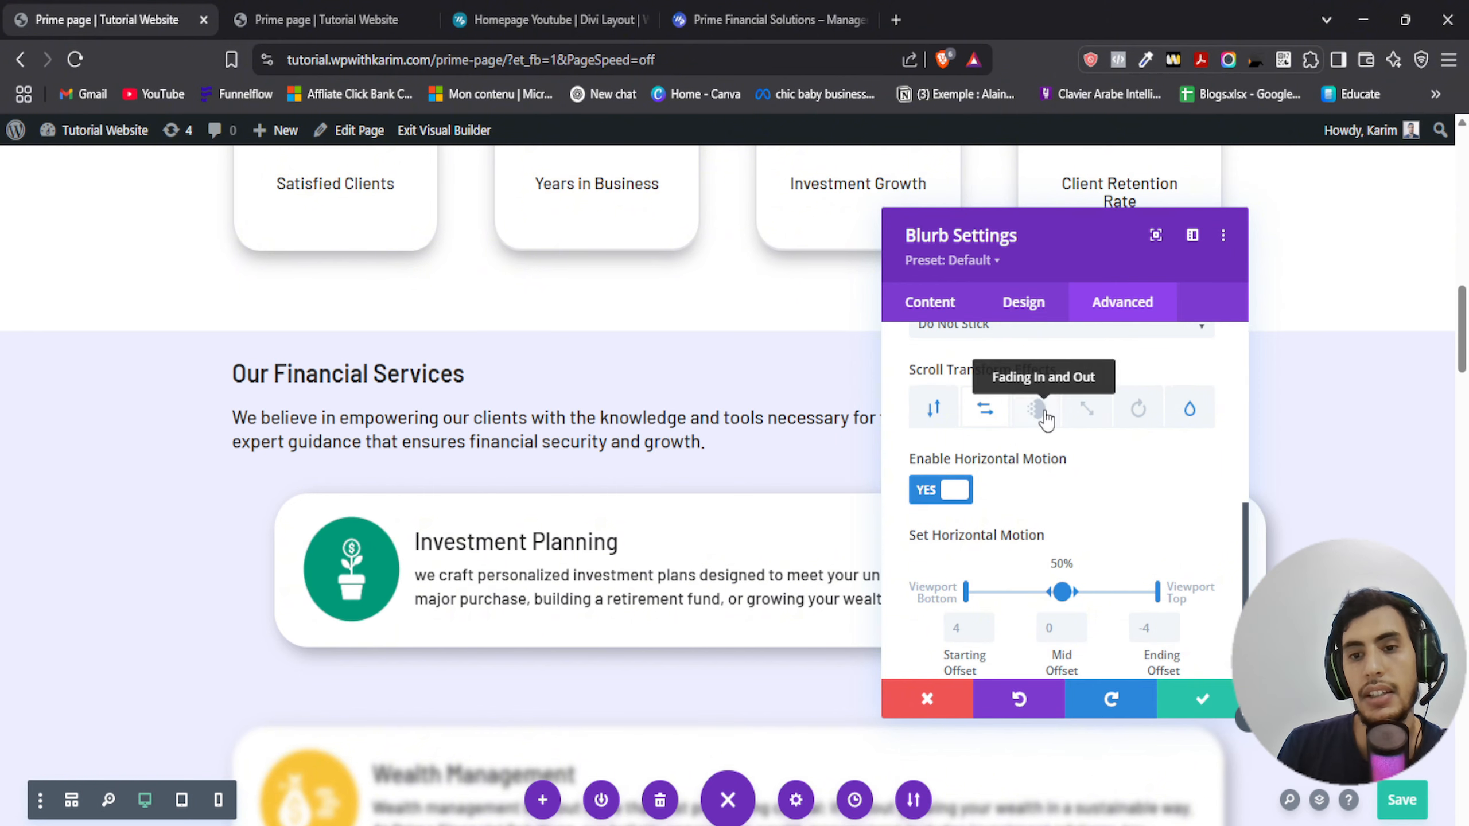
# Turn off horizontal motion for the Investment Planning blurb
pyautogui.click(941, 489)
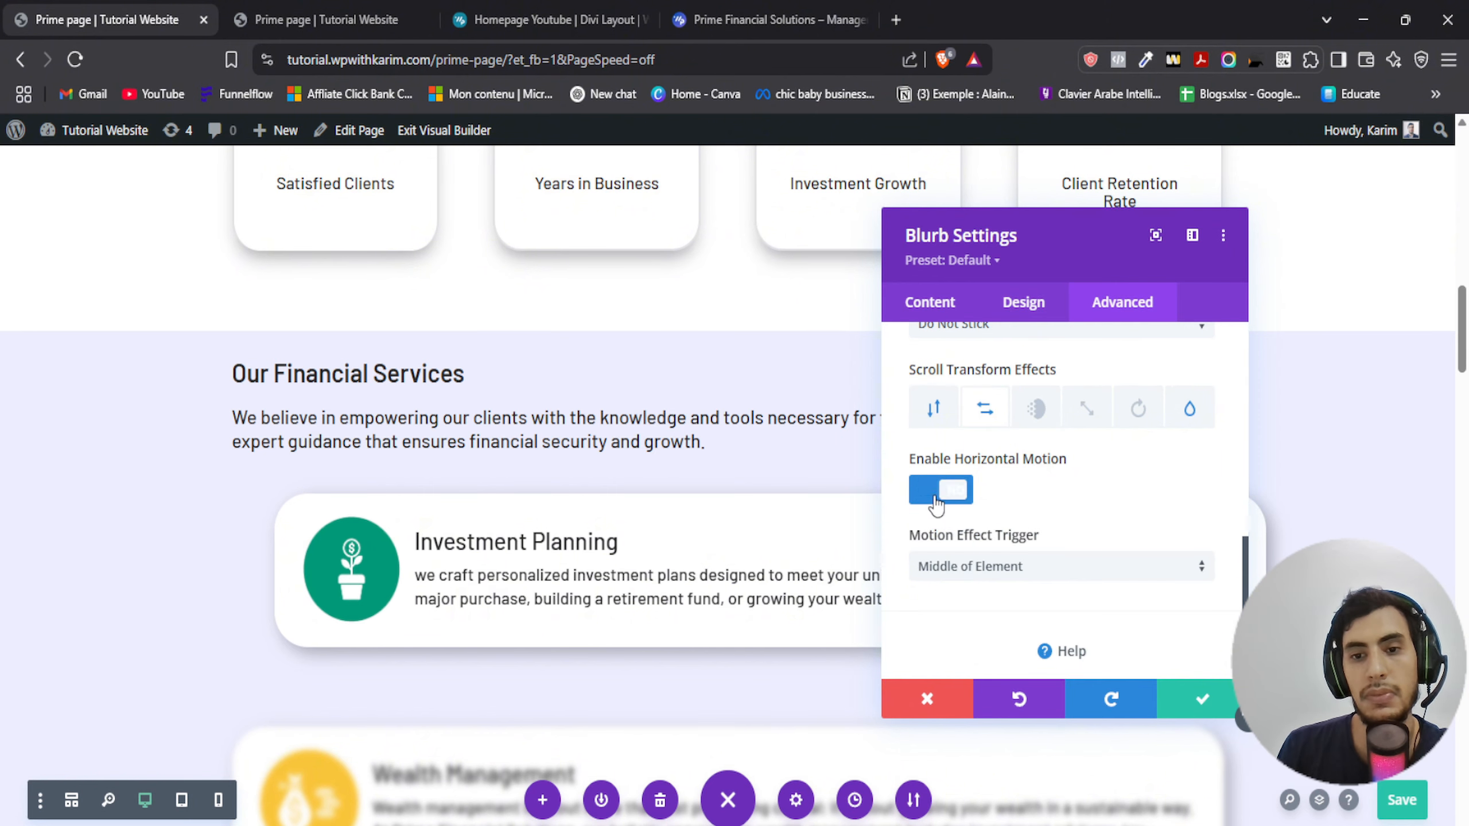
pyautogui.scroll(-1, 581, 441)
pyautogui.scroll(1, 581, 441)
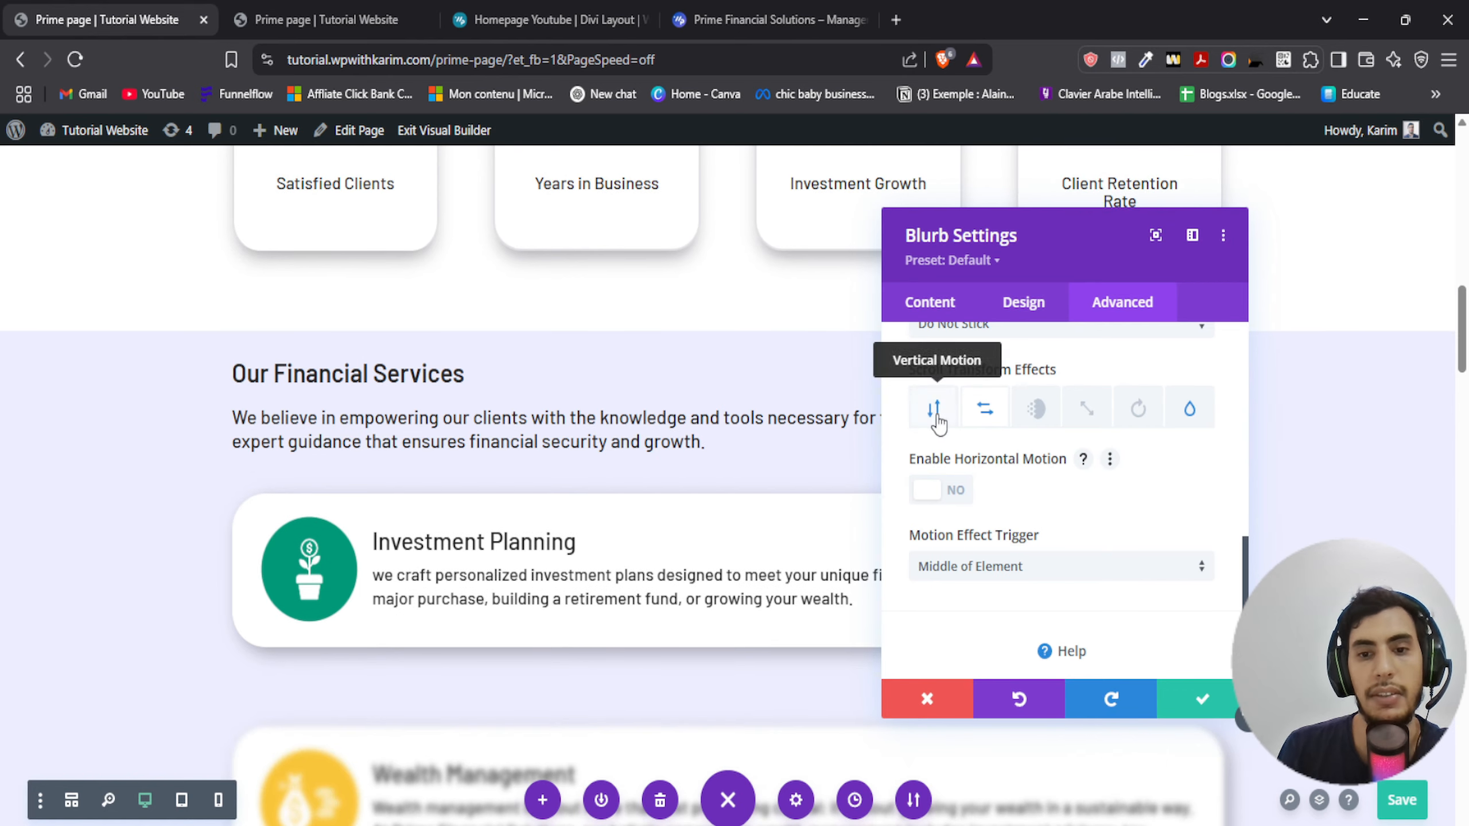
# Enable Fading In and Out in the Investment Planning blurb's scroll effects
pyautogui.click(1035, 409)
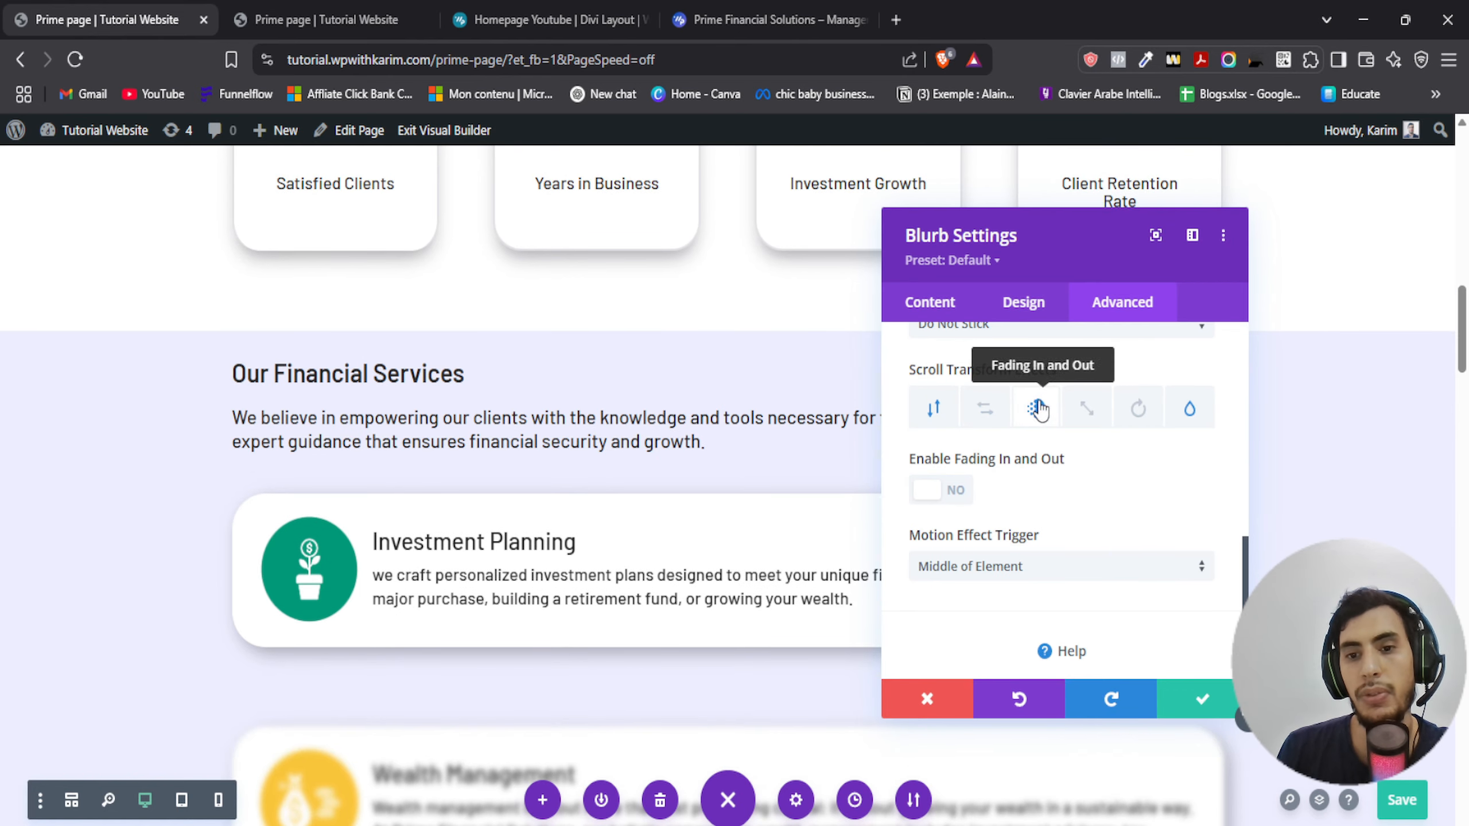
pyautogui.scroll(-1, 598, 512)
pyautogui.click(941, 490)
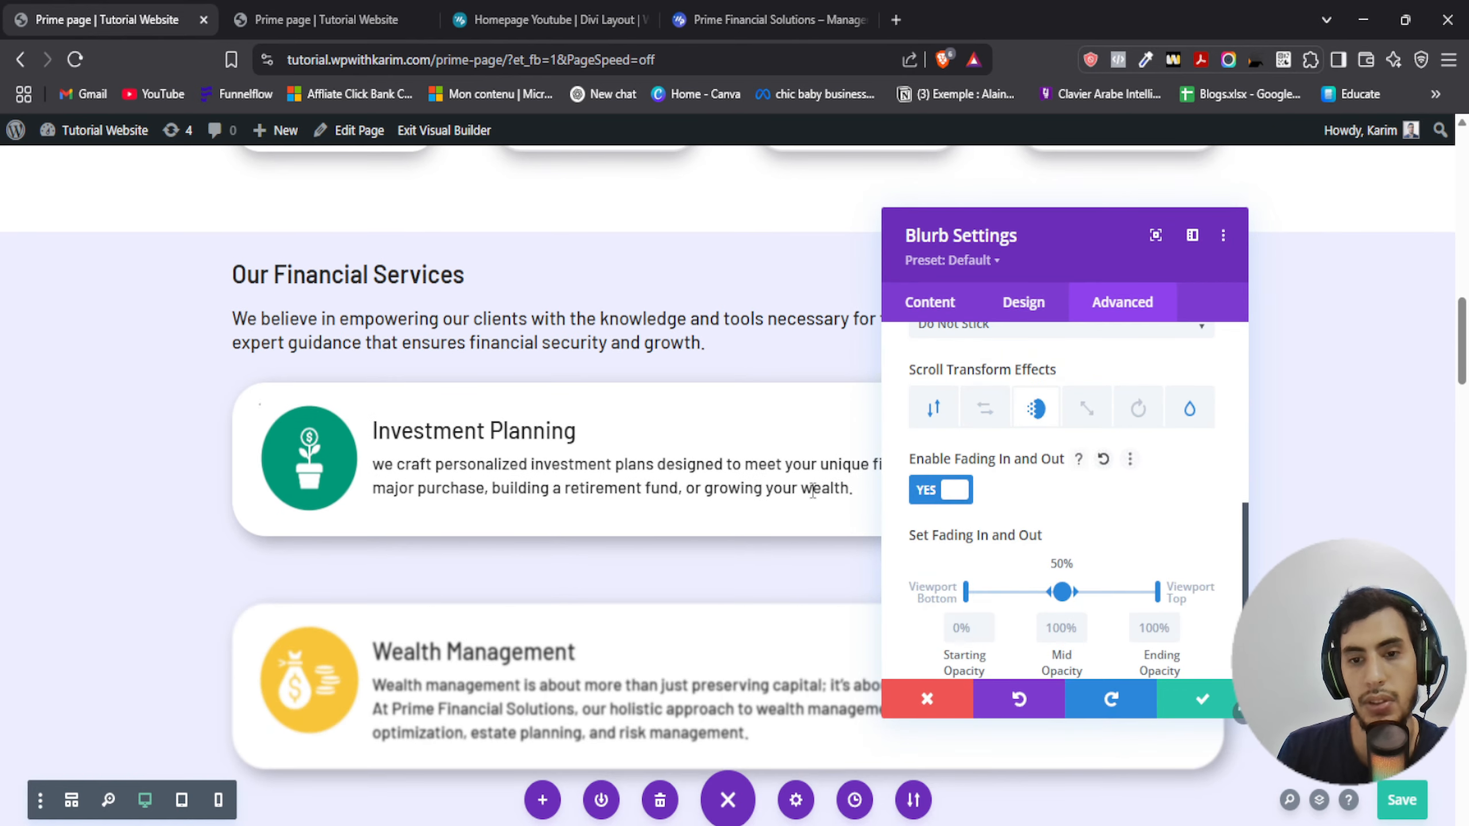
# Preview the Investment Planning blurb's fade while the page scrolls and review its Set Fading In and Out options
pyautogui.scroll(-4, 741, 518)
pyautogui.scroll(8, 741, 518)
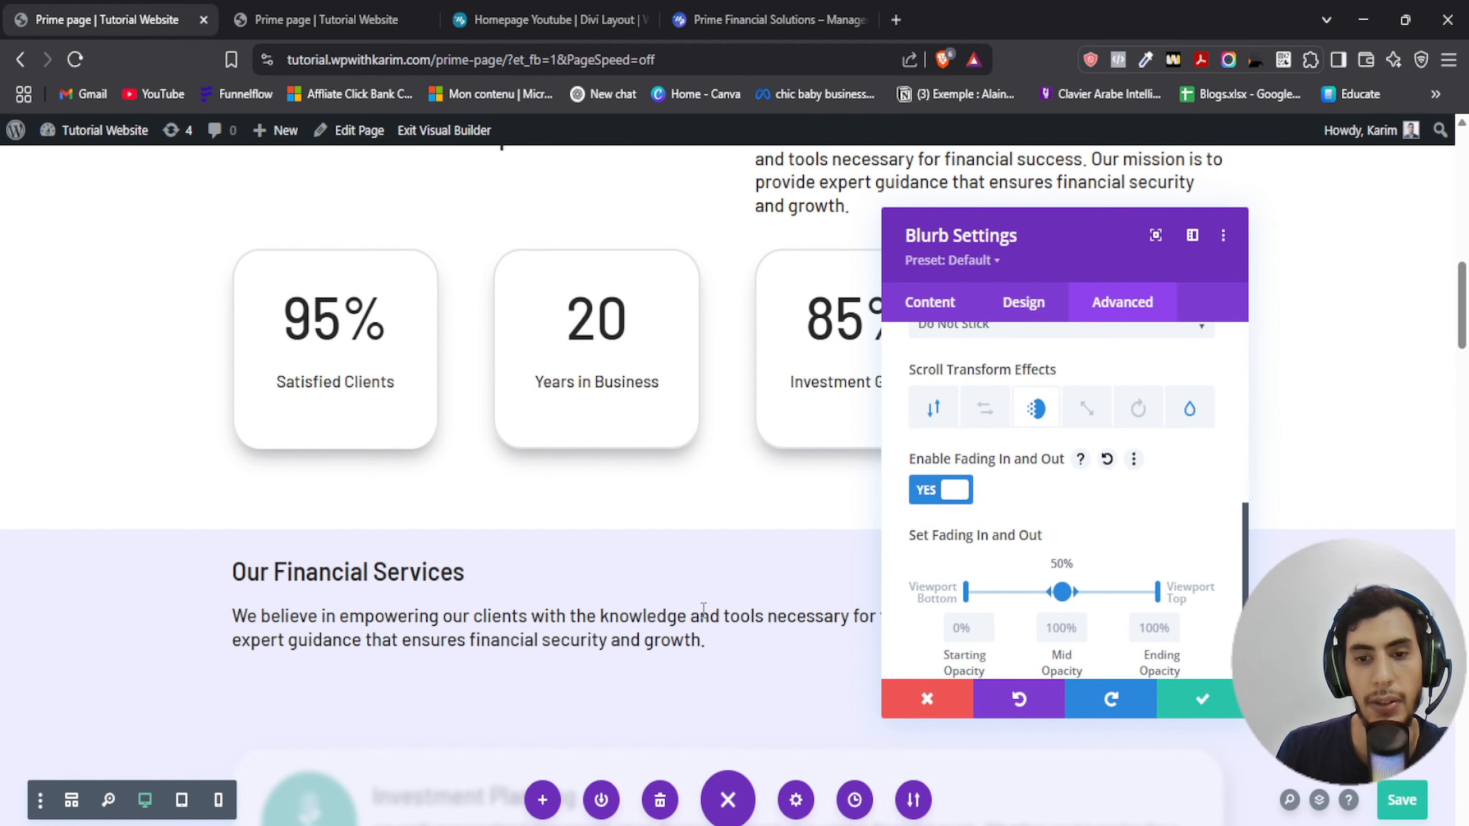
pyautogui.scroll(-4, 693, 611)
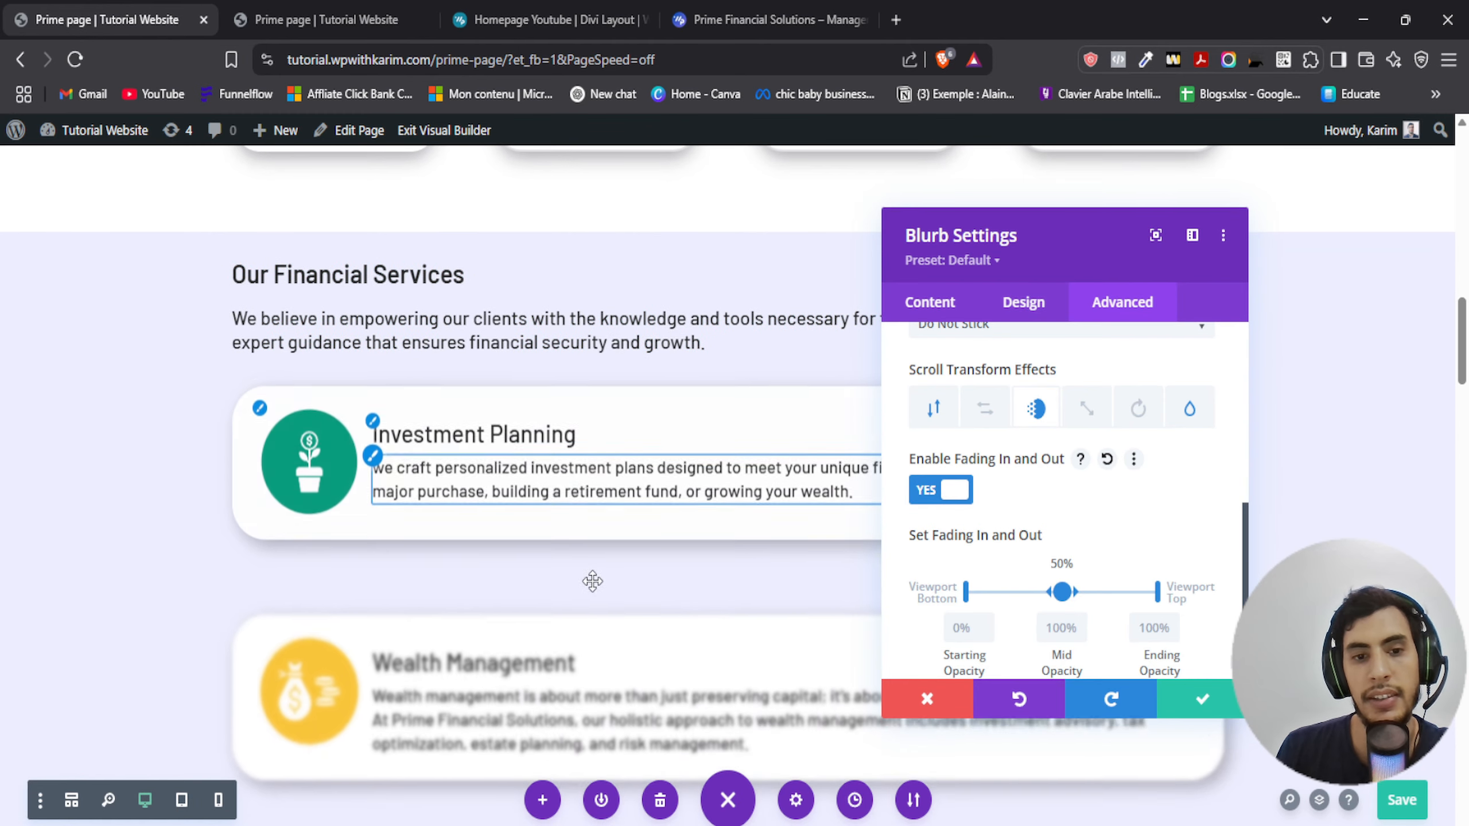
pyautogui.scroll(-2, 561, 538)
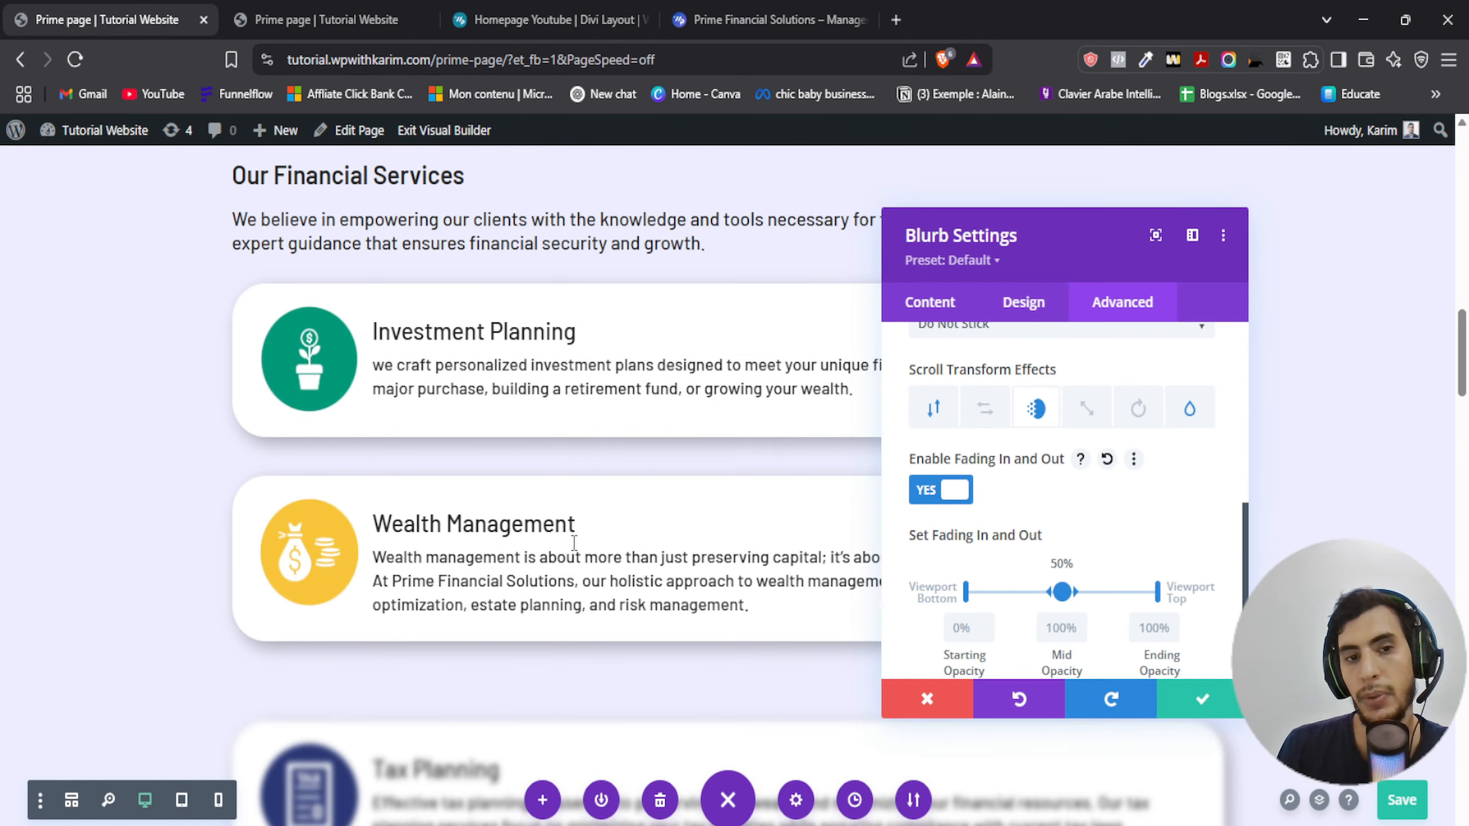
pyautogui.scroll(-2, 979, 545)
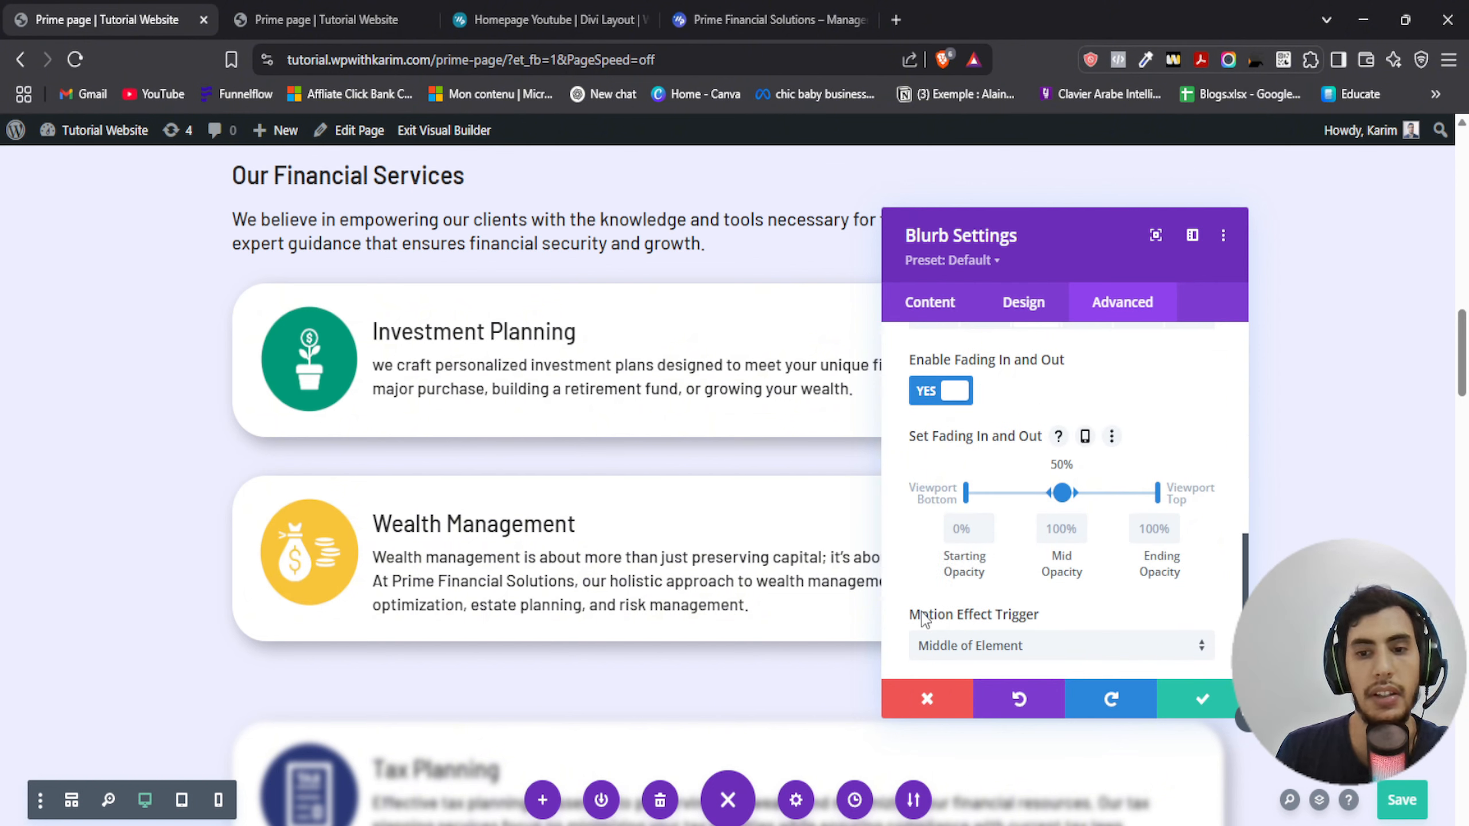
pyautogui.scroll(-2, 923, 609)
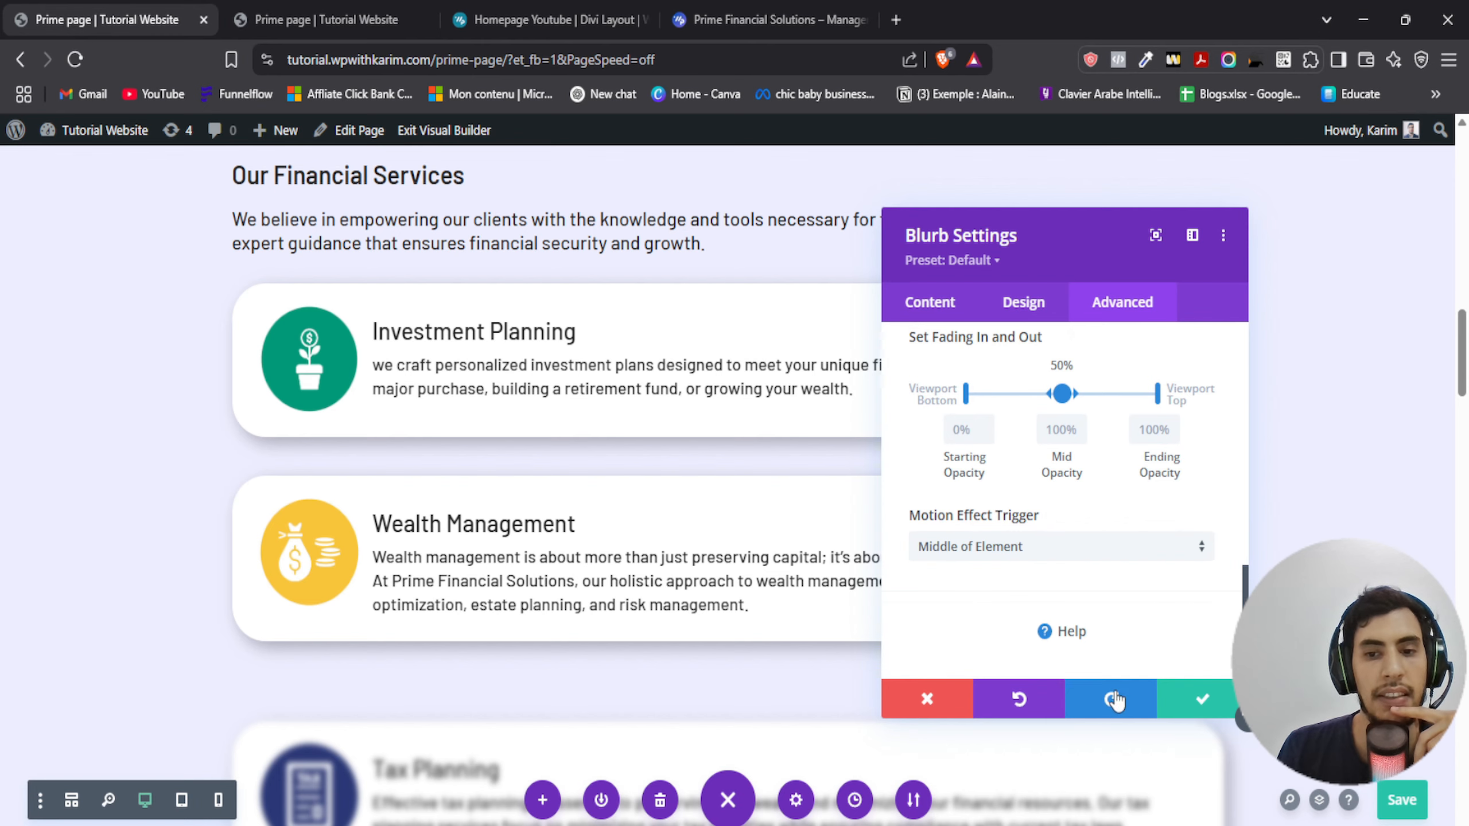
# Enable Scaling Up and Down for the Investment Planning blurb and preview the scaling while the page scrolls
pyautogui.scroll(4, 992, 559)
pyautogui.click(1087, 408)
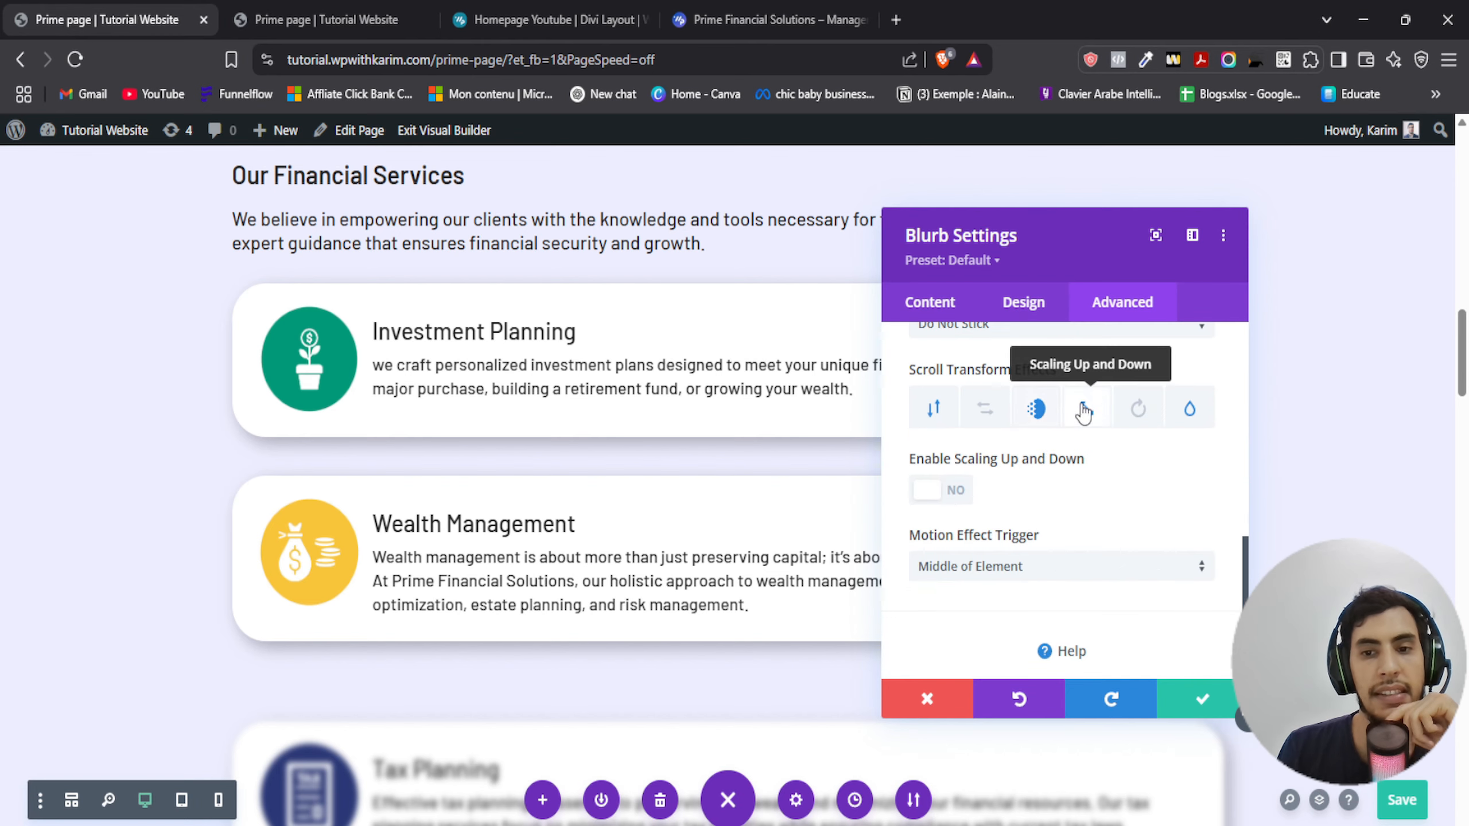
pyautogui.click(940, 490)
pyautogui.scroll(5, 680, 554)
pyautogui.scroll(-4, 681, 555)
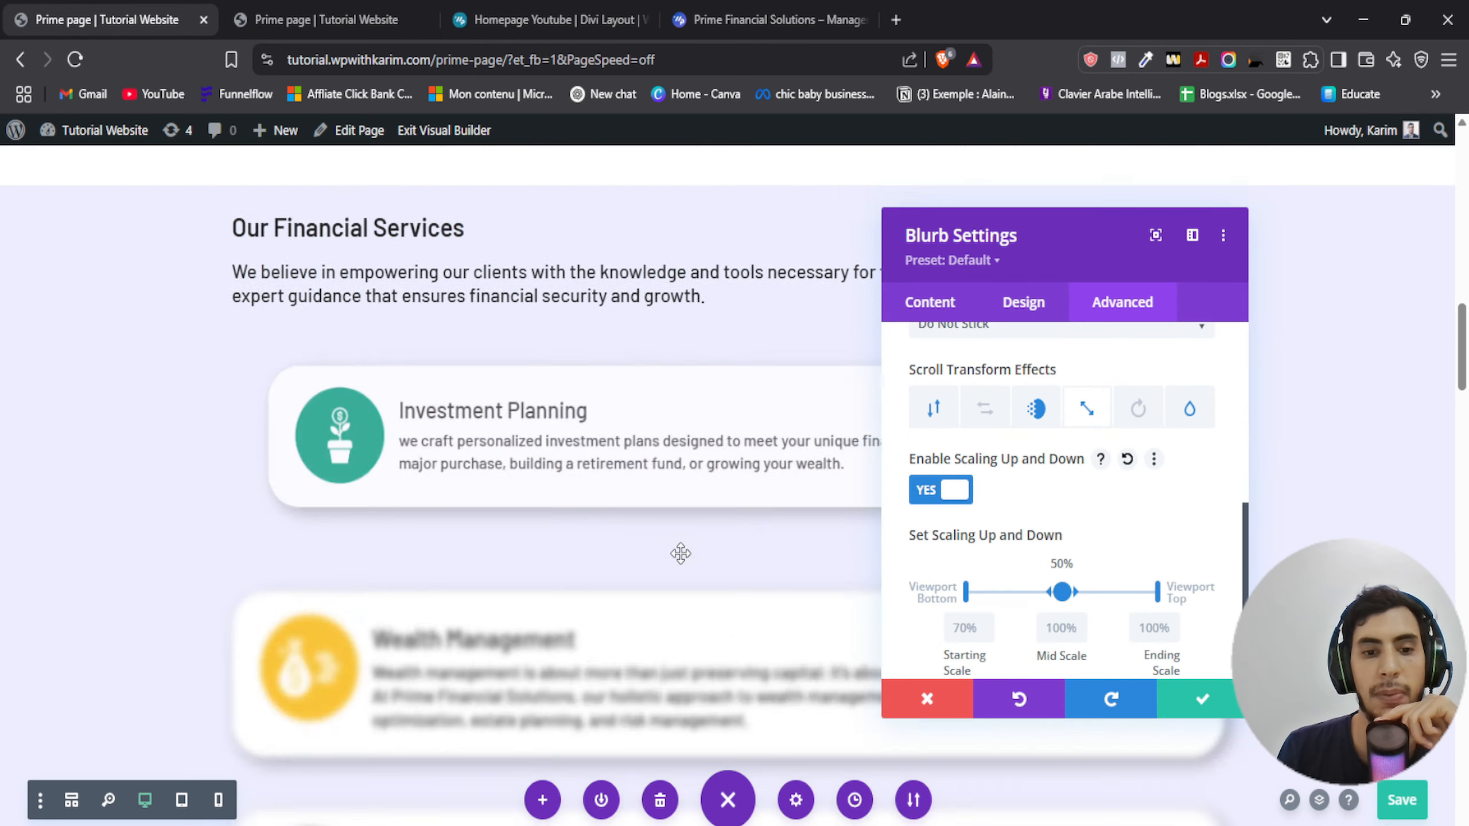
pyautogui.scroll(1, 680, 554)
pyautogui.scroll(-2, 681, 554)
pyautogui.scroll(4, 681, 554)
pyautogui.scroll(1, 681, 554)
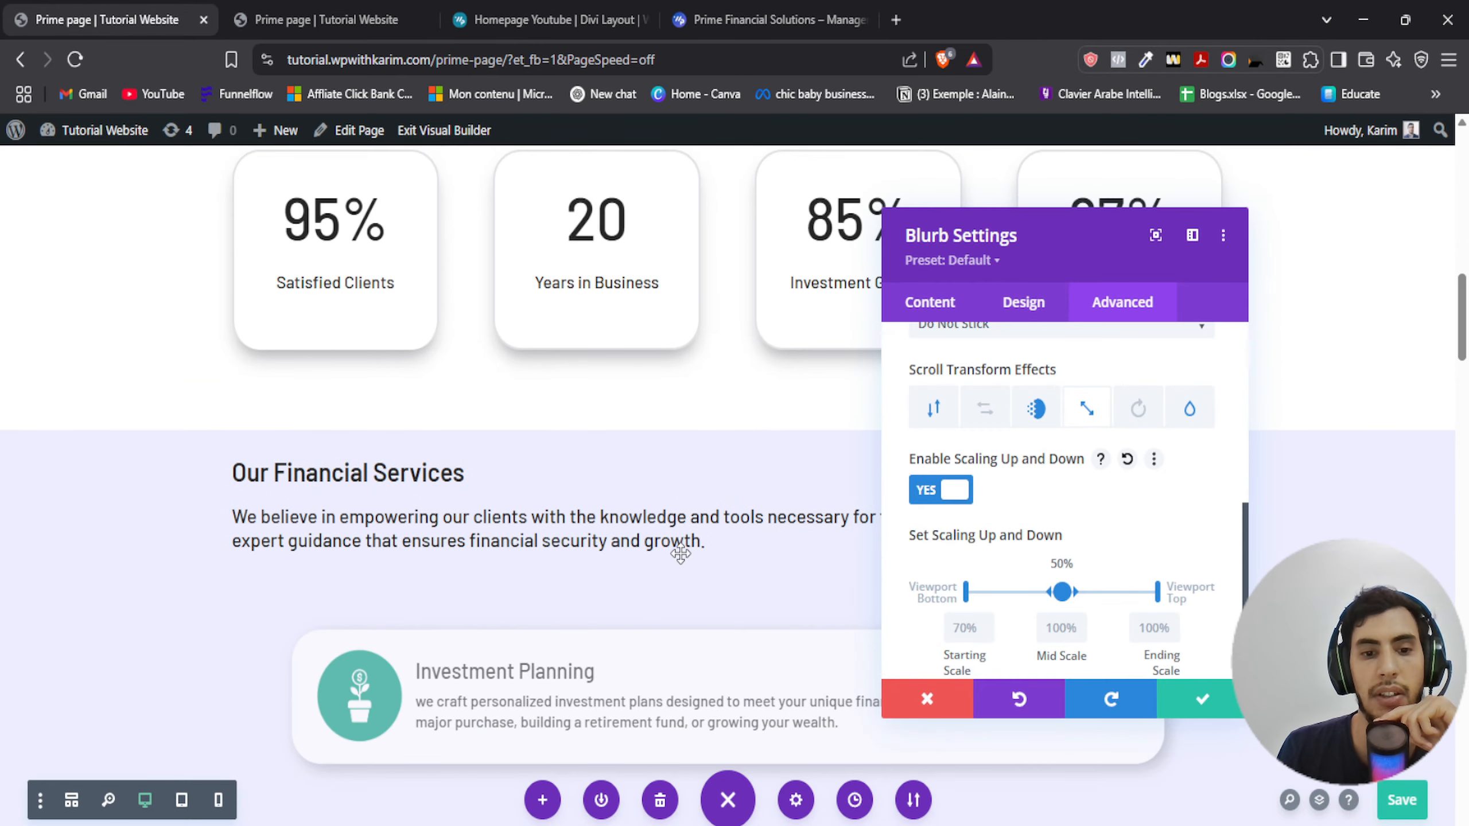
pyautogui.scroll(-4, 681, 554)
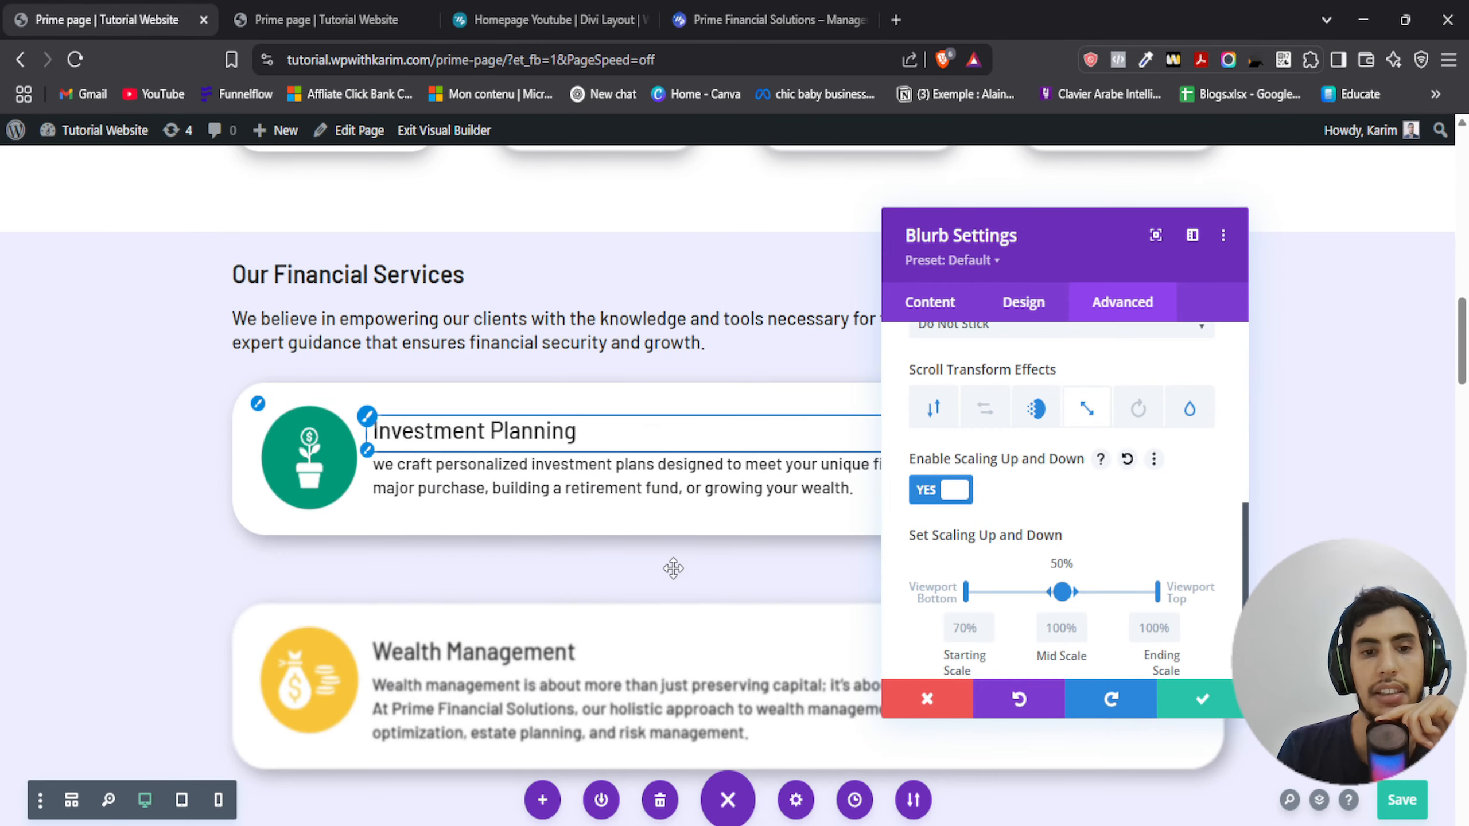
pyautogui.scroll(-2, 554, 436)
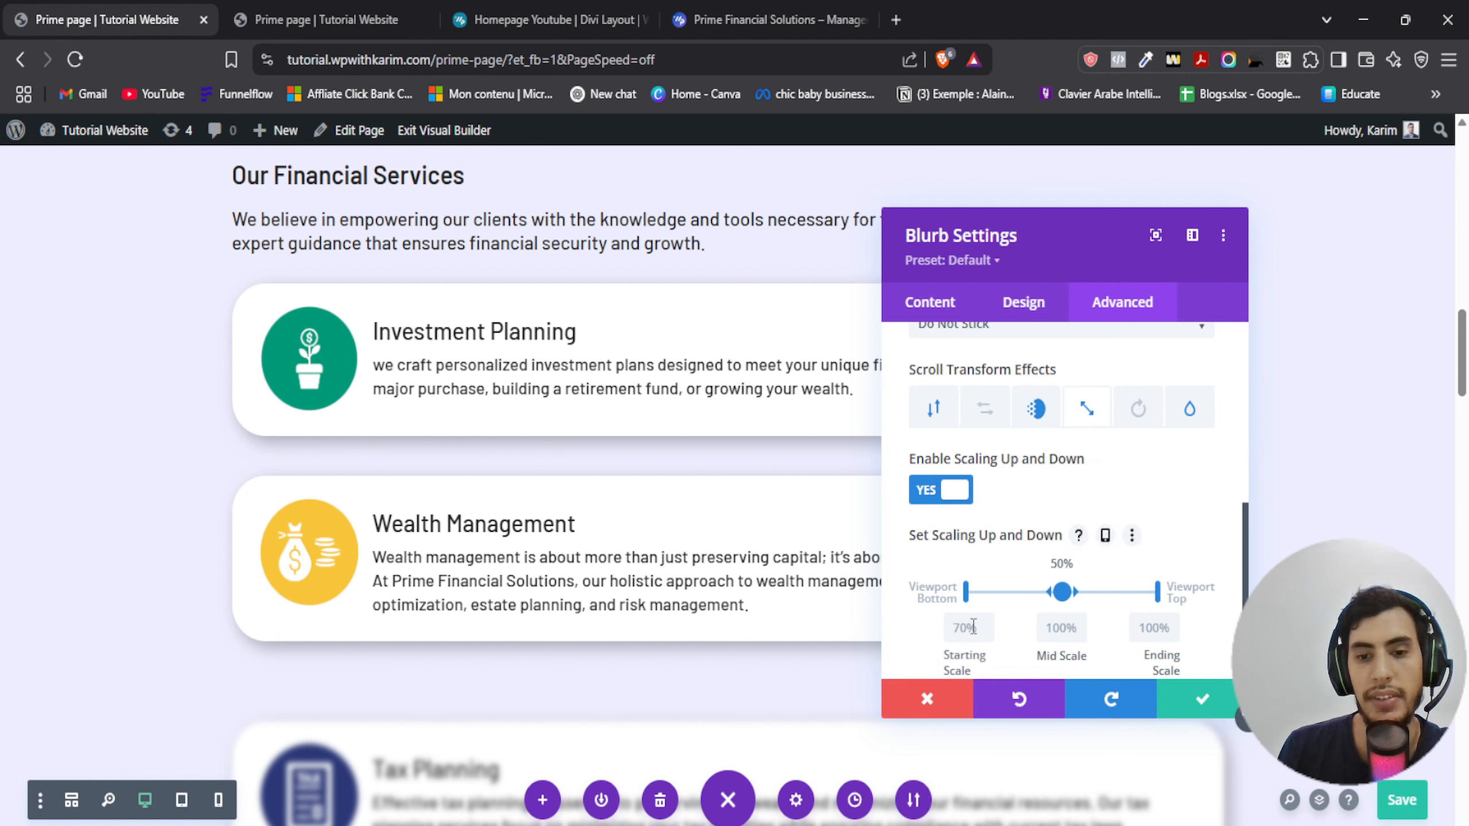
# Try a starting scale of 150% on the Investment Planning blurb and preview it while the page scrolls
pyautogui.scroll(-1, 697, 496)
pyautogui.scroll(5, 697, 496)
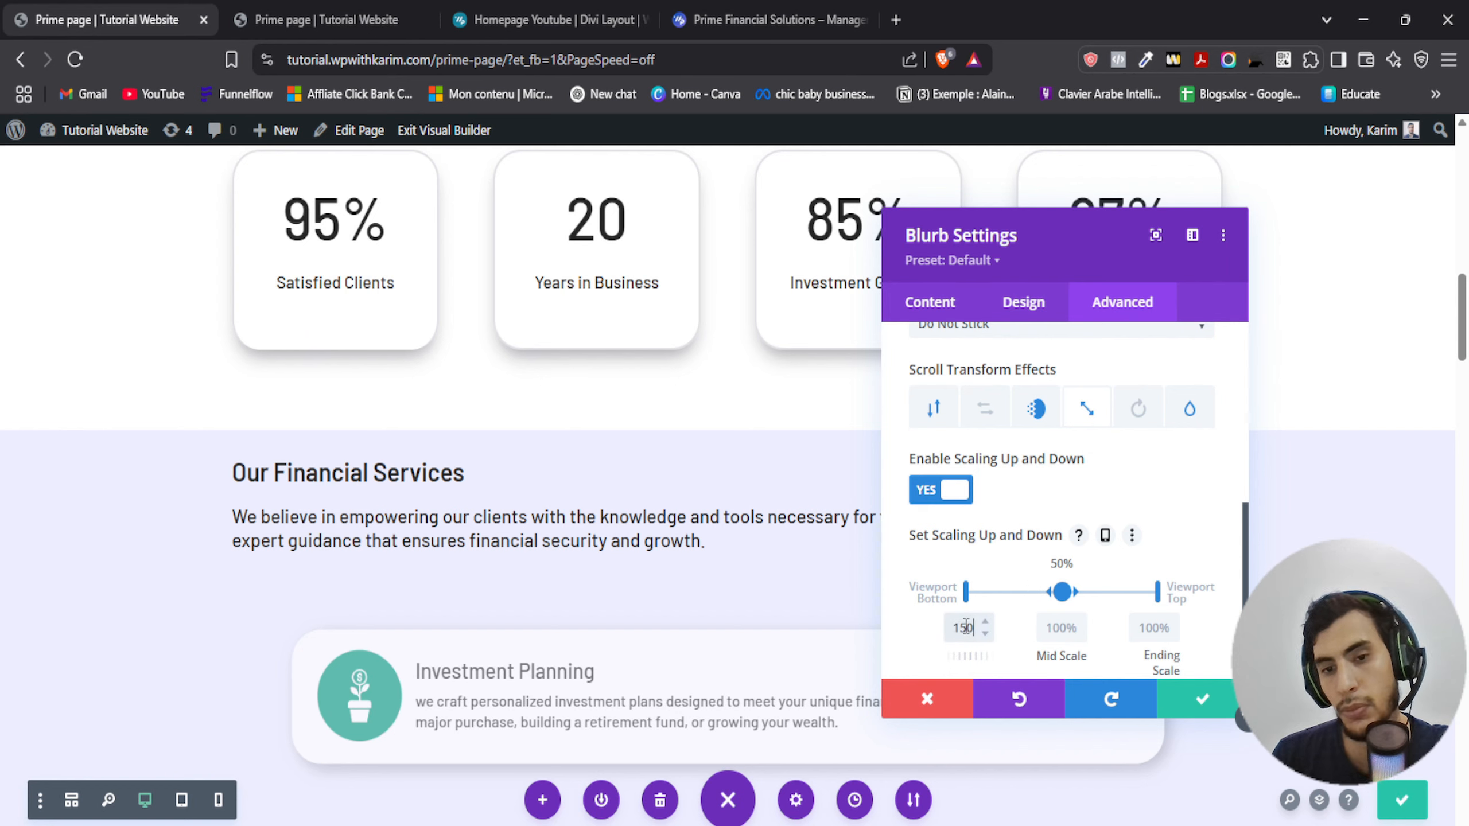
pyautogui.scroll(1, 692, 452)
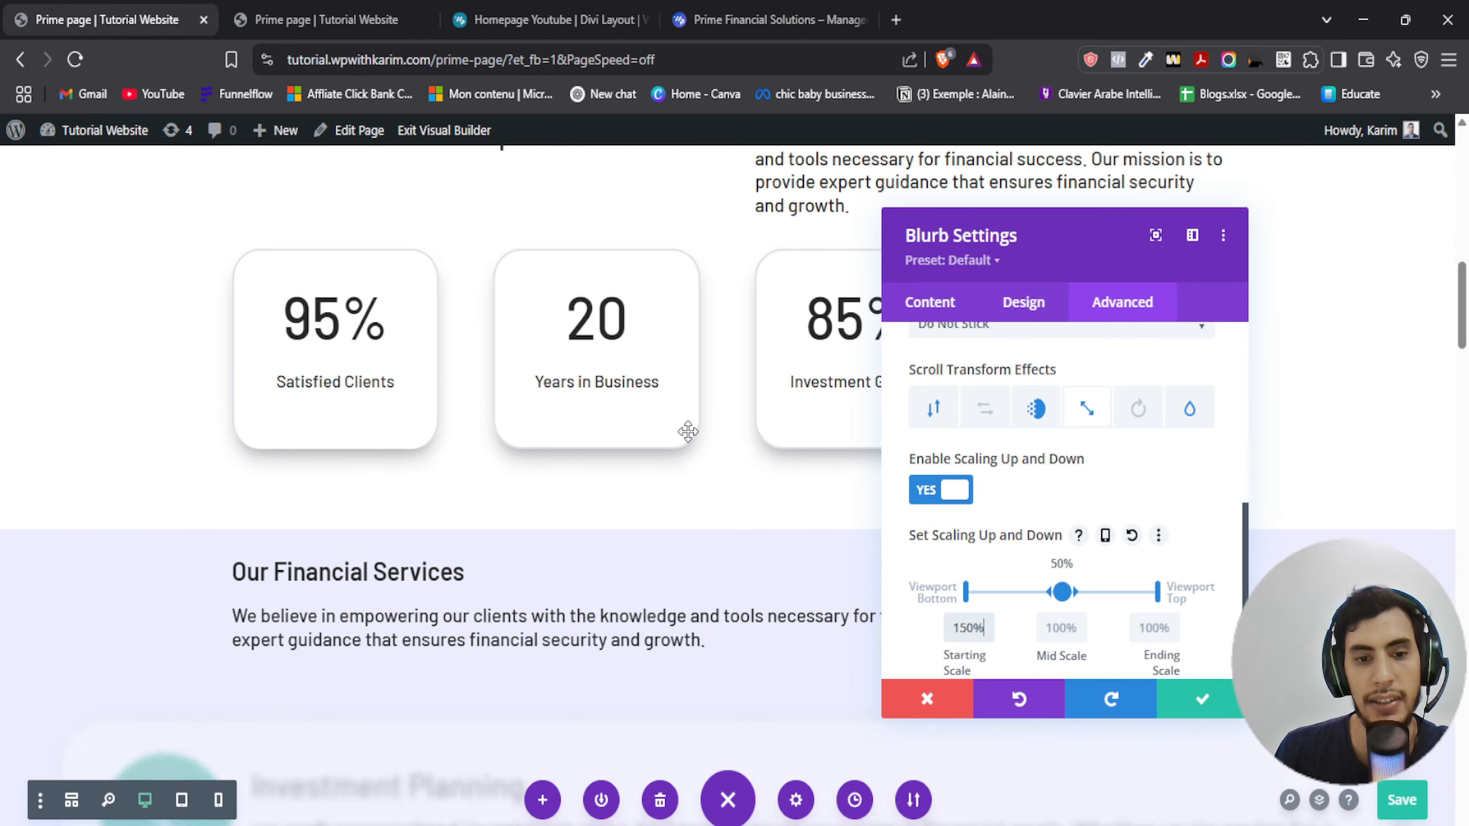
pyautogui.scroll(-2, 688, 432)
pyautogui.scroll(-2, 687, 432)
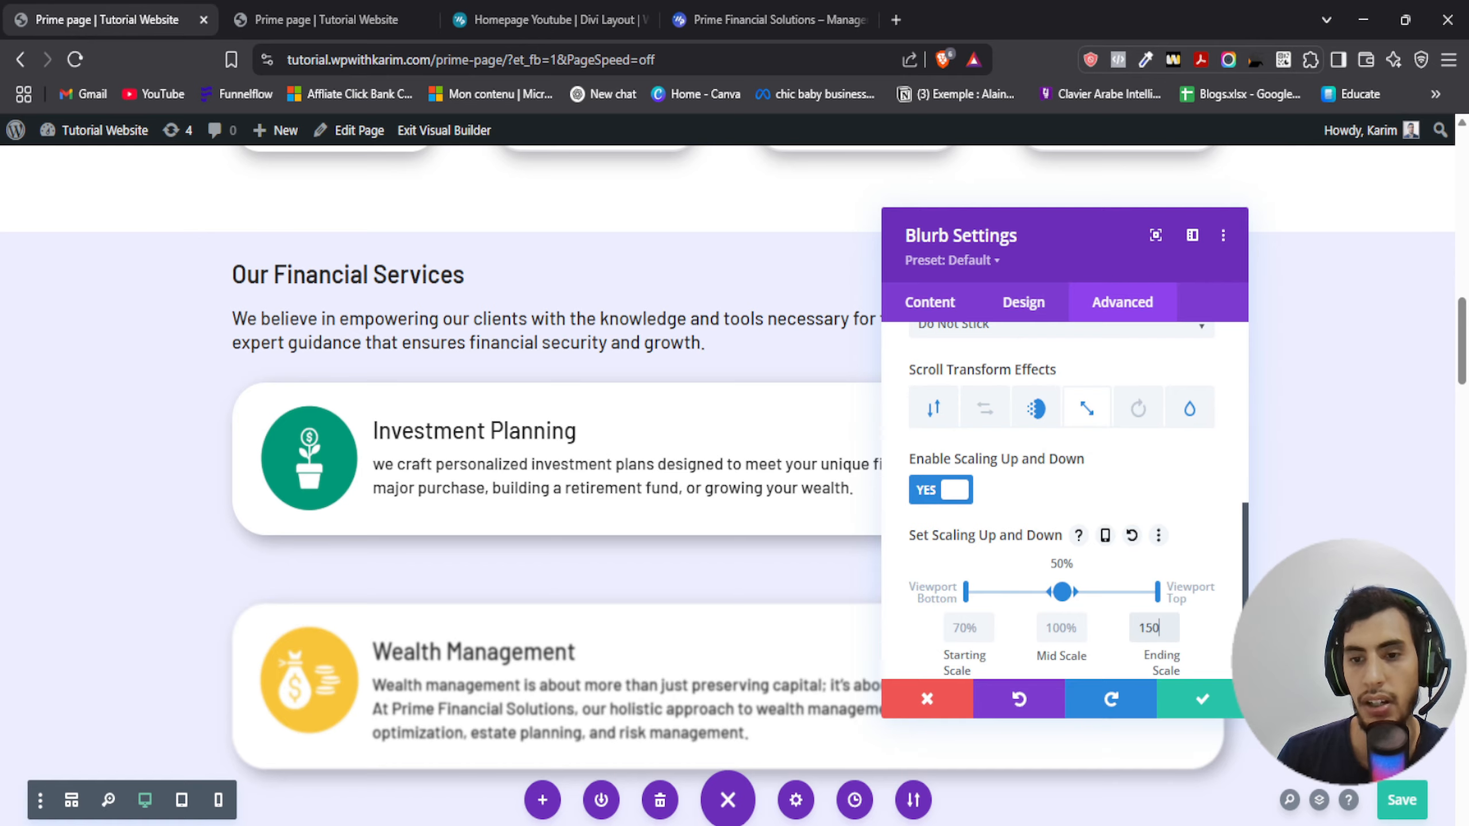
# Set the Investment Planning blurb's ending scale to 150% and preview the growth while the page scrolls
pyautogui.scroll(-5, 641, 569)
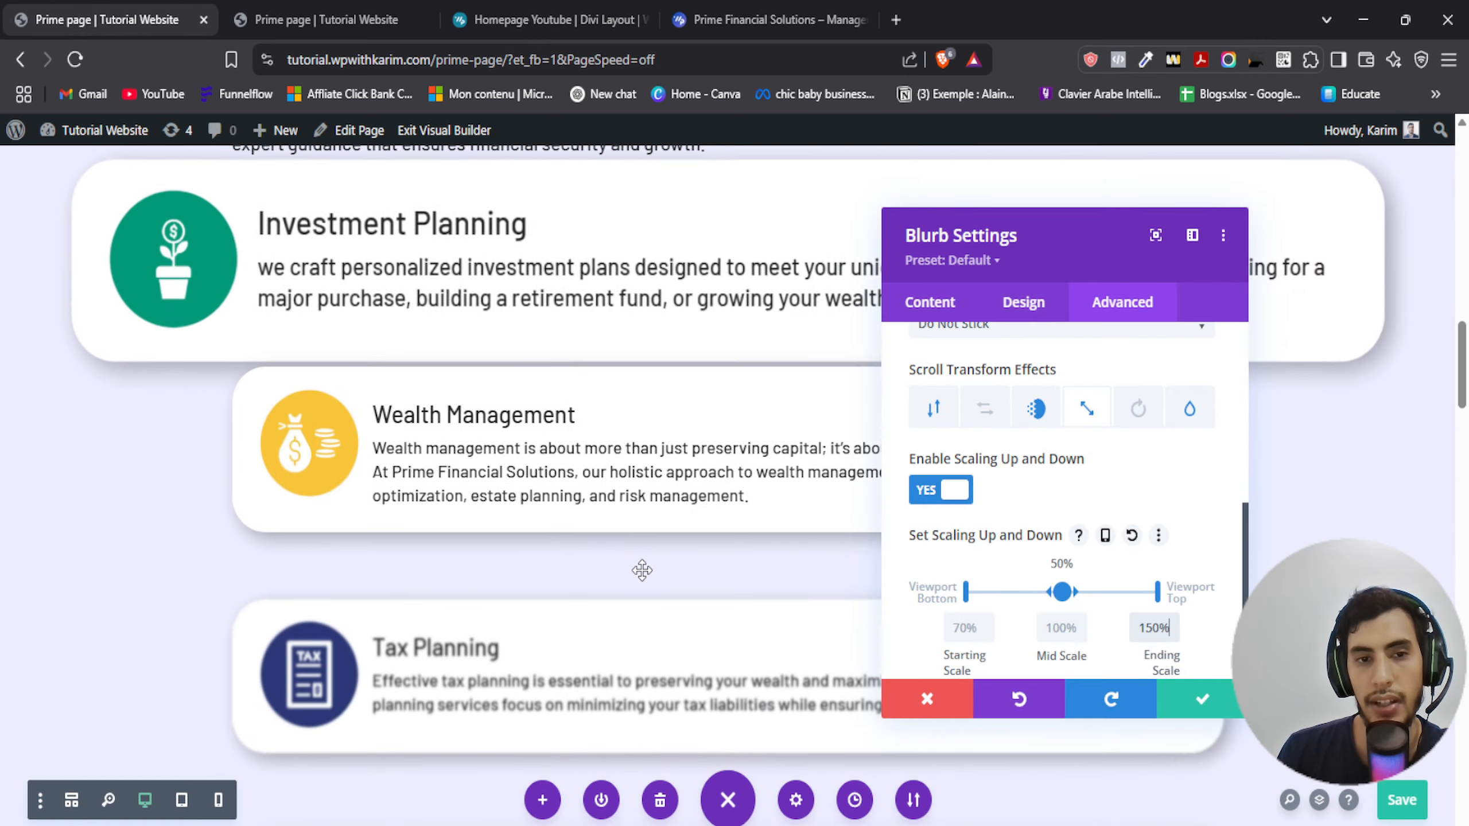
pyautogui.scroll(8, 641, 568)
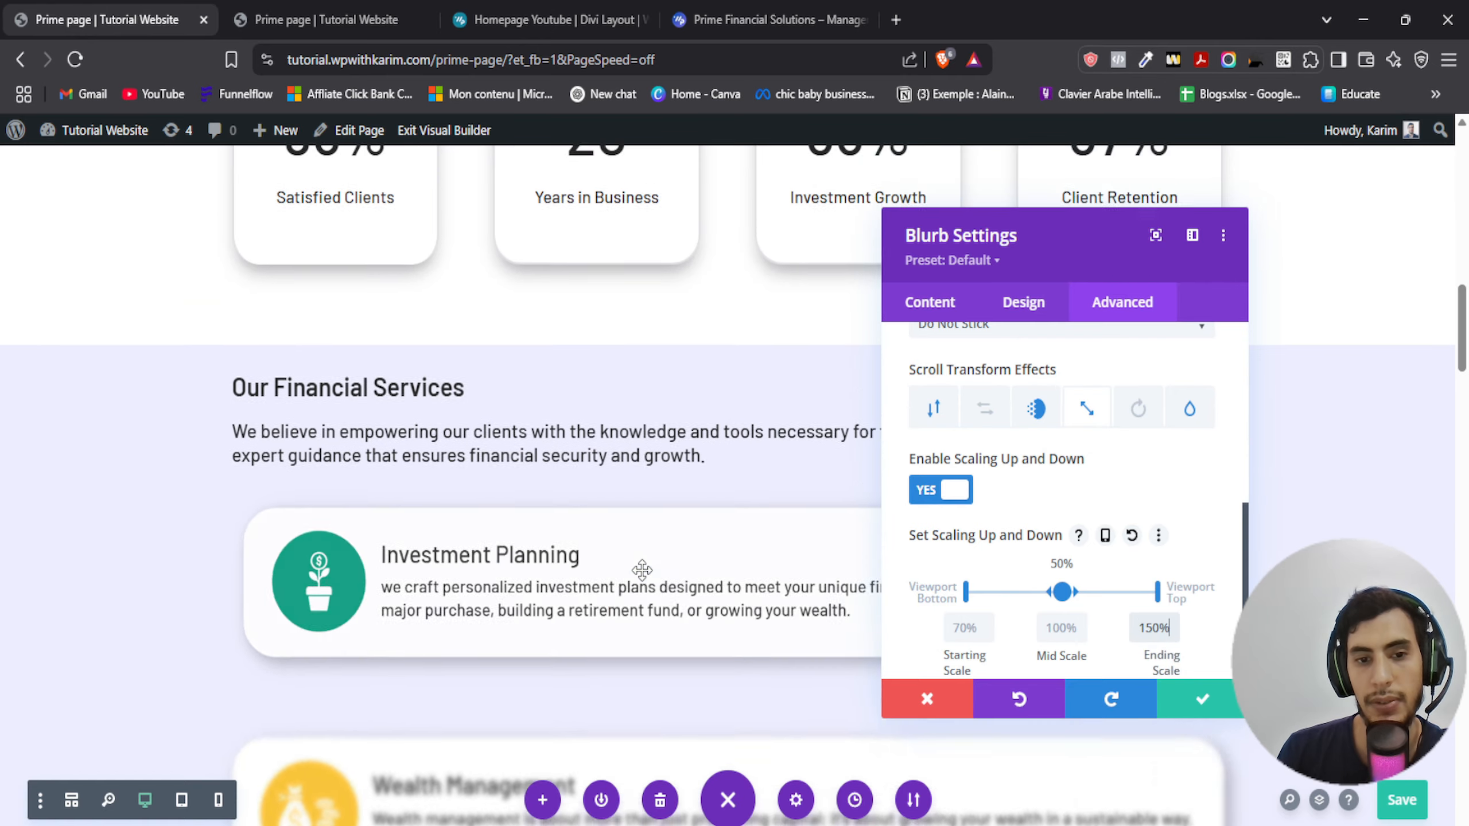
pyautogui.scroll(-8, 642, 569)
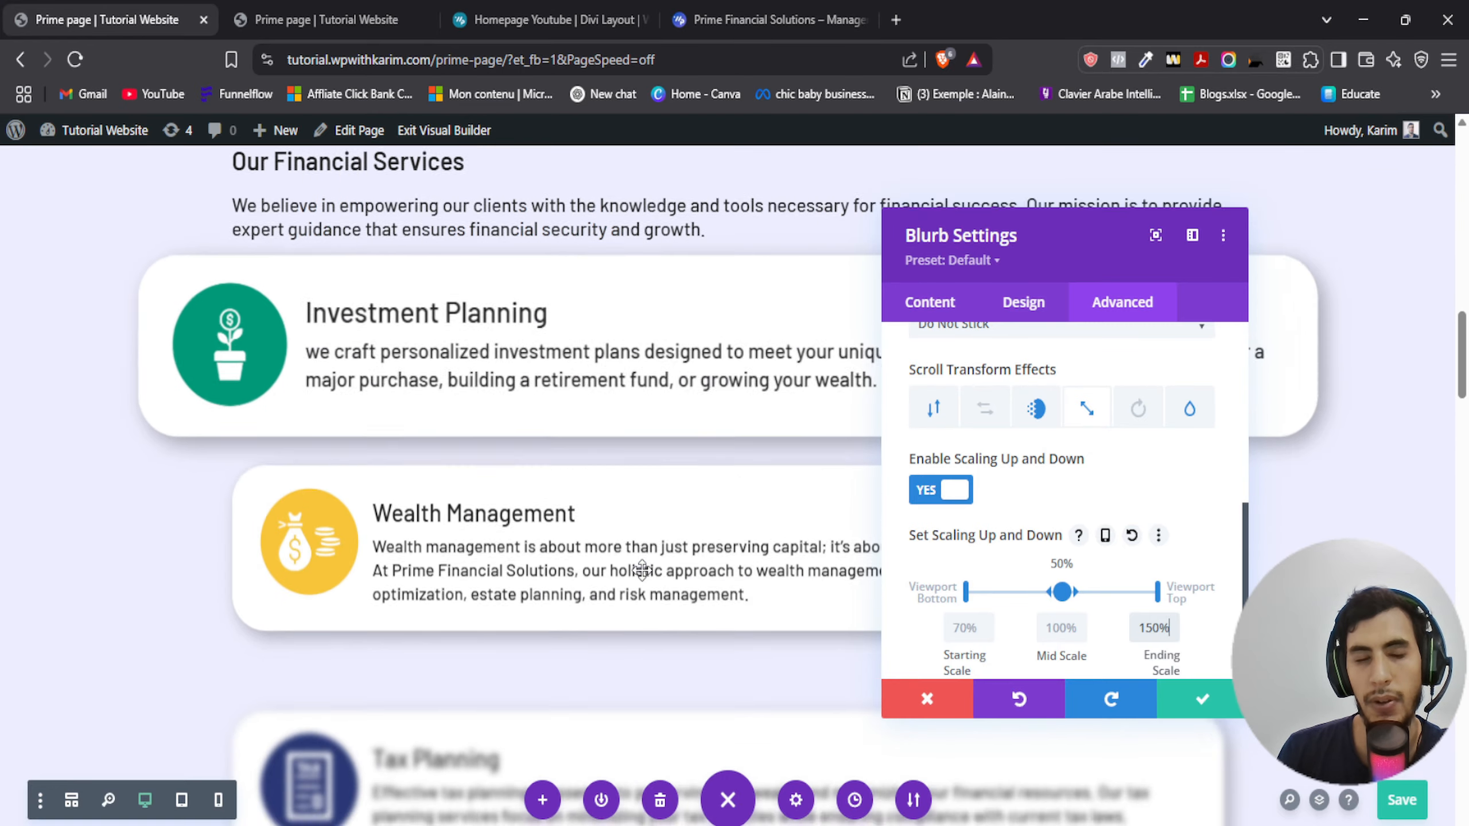
pyautogui.scroll(-2, 642, 570)
pyautogui.scroll(8, 642, 569)
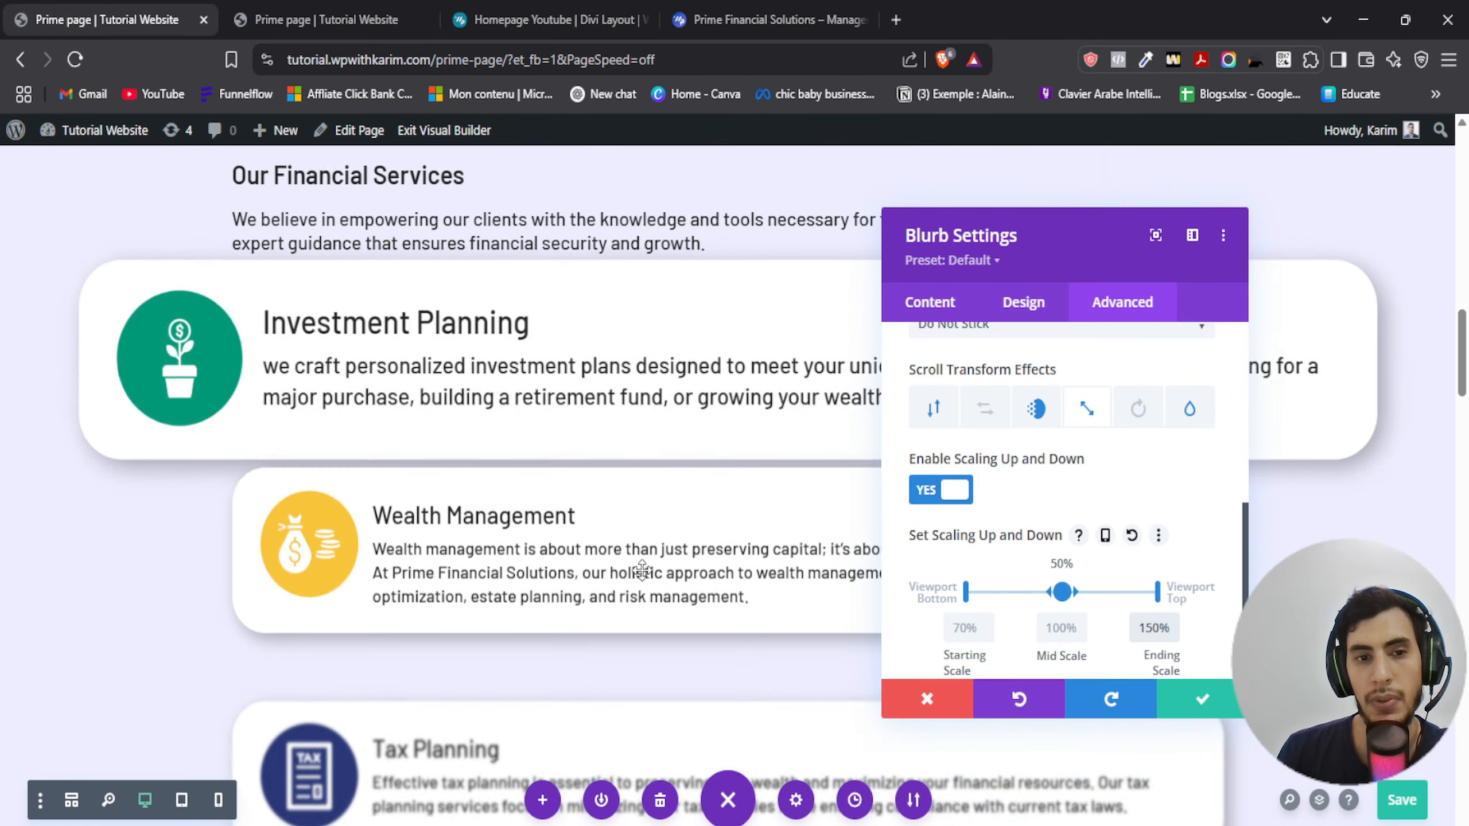
pyautogui.scroll(2, 642, 570)
pyautogui.scroll(-5, 640, 570)
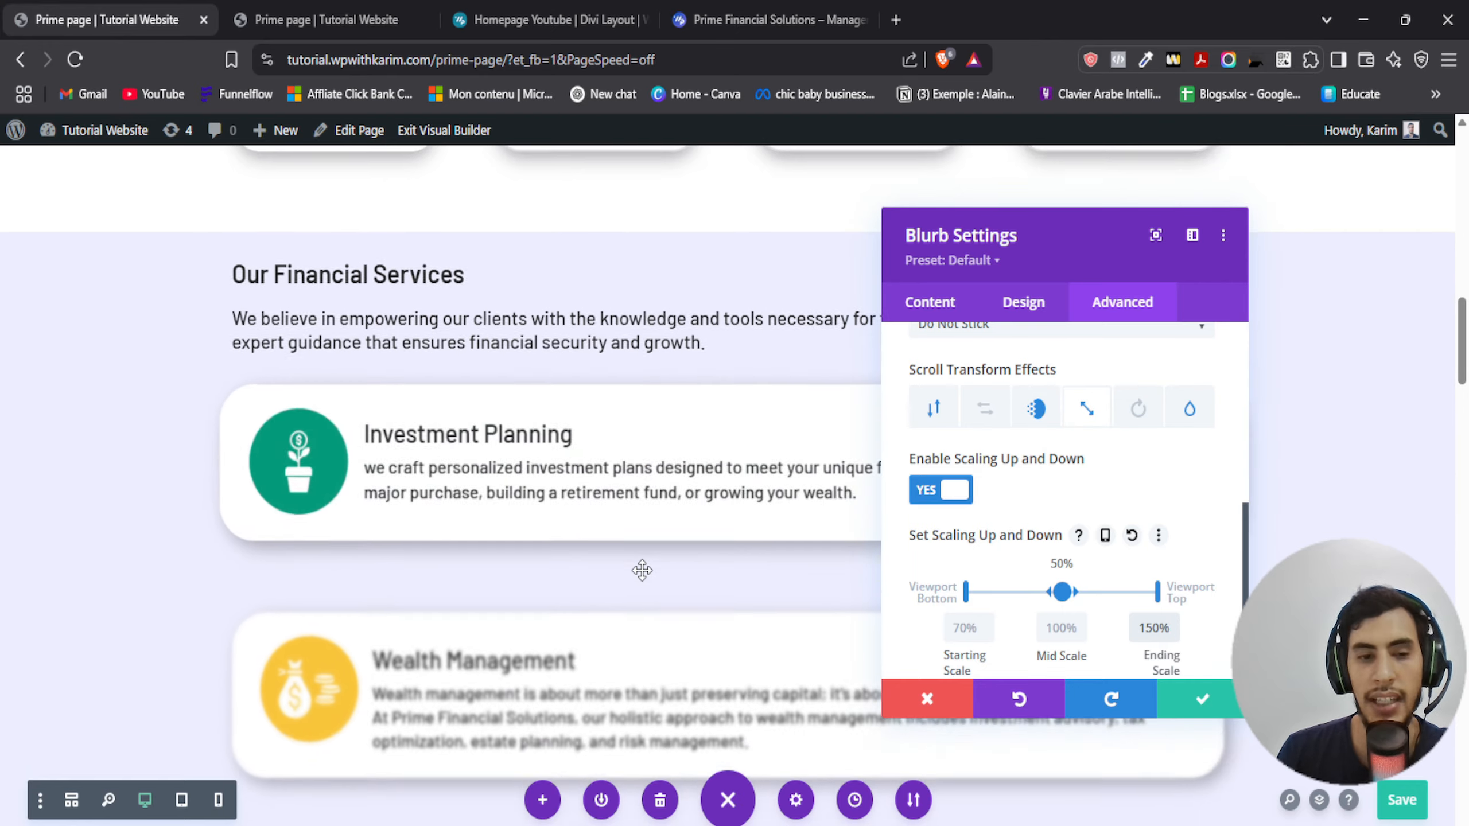
pyautogui.scroll(3, 638, 570)
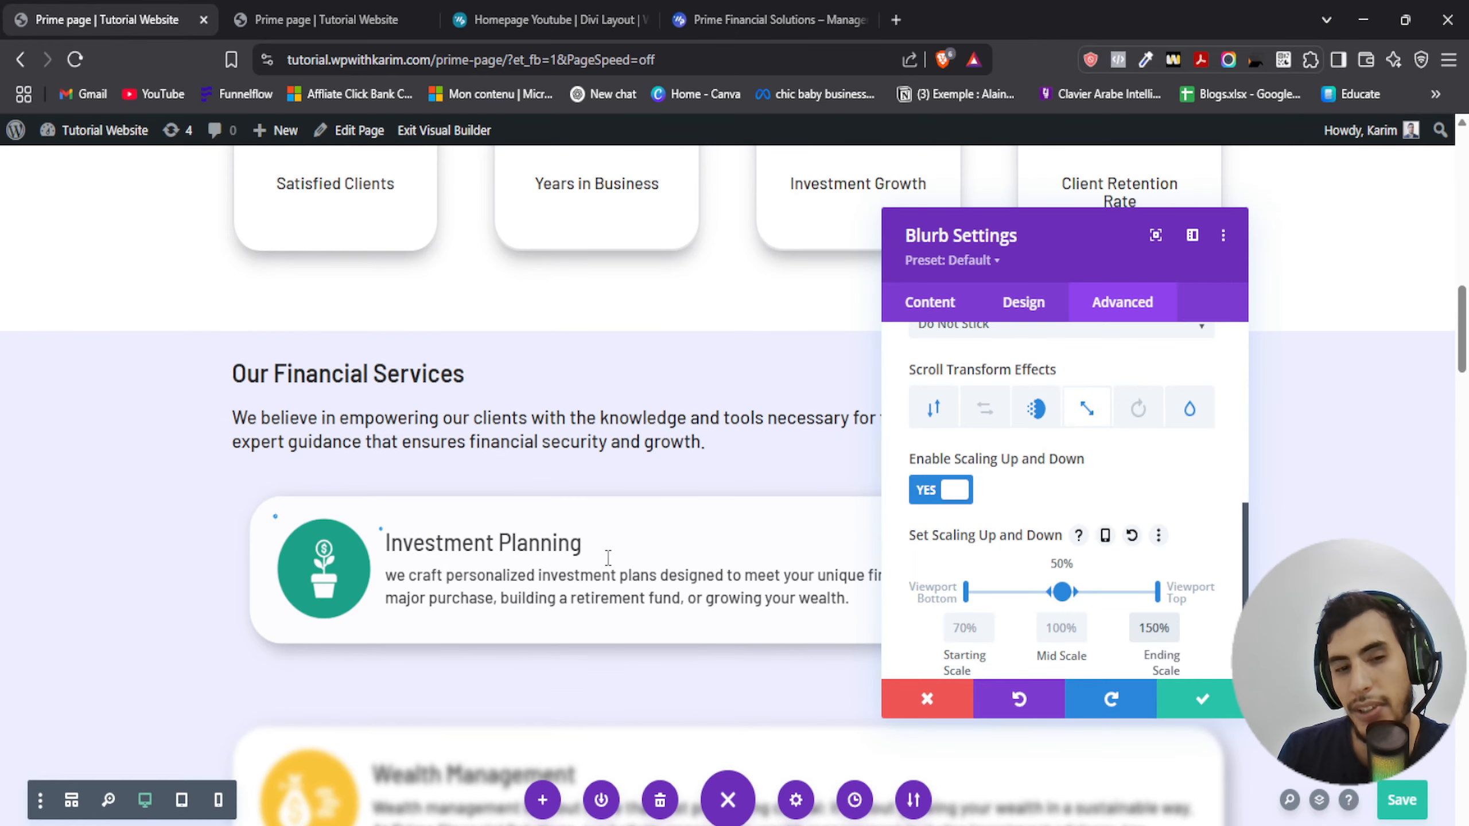
pyautogui.scroll(-2, 606, 558)
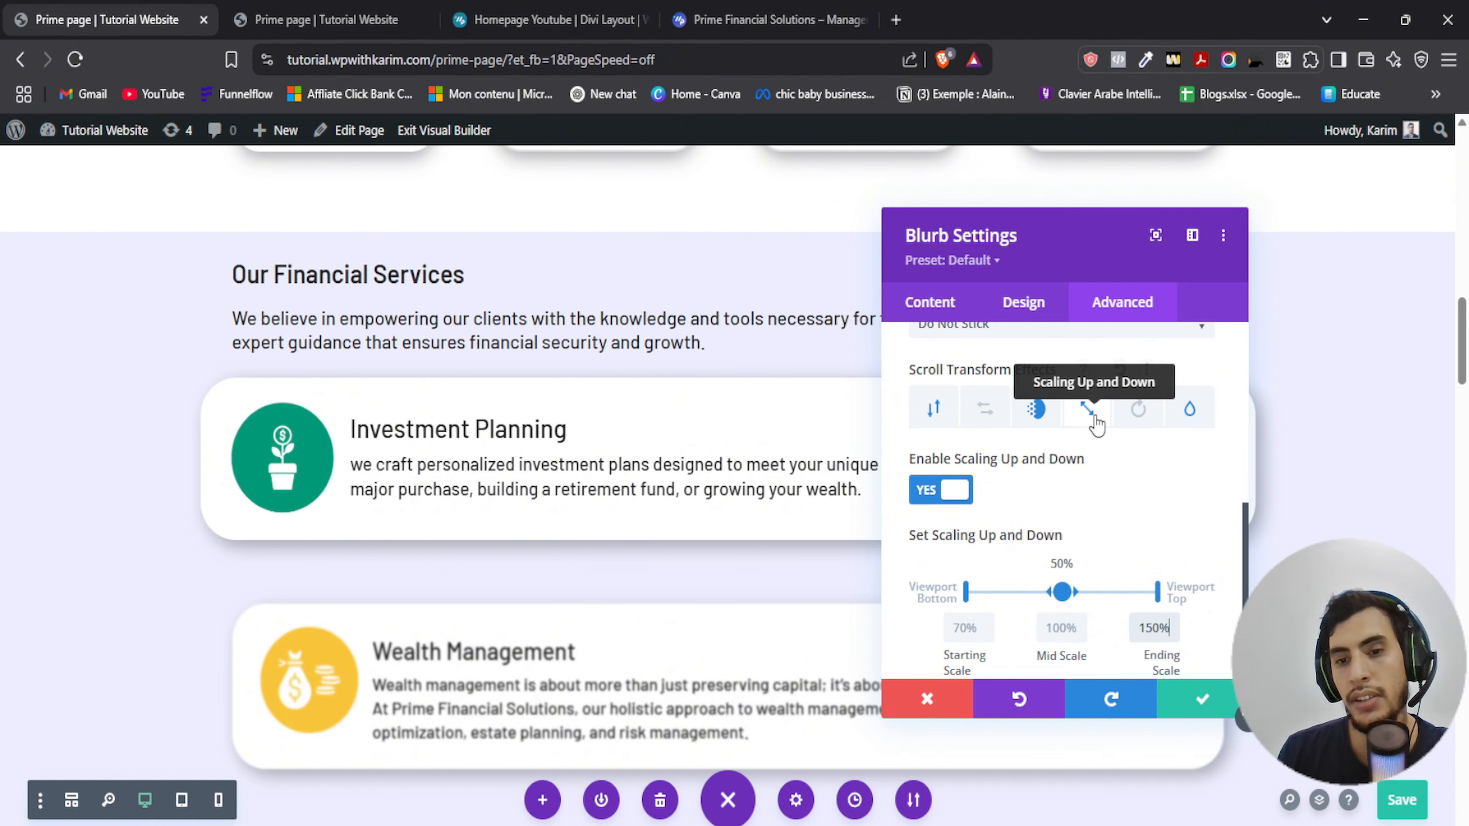
# Enable Rotating in the Investment Planning blurb's scroll effects and review its rotation values and motion effect trigger
pyautogui.click(1133, 411)
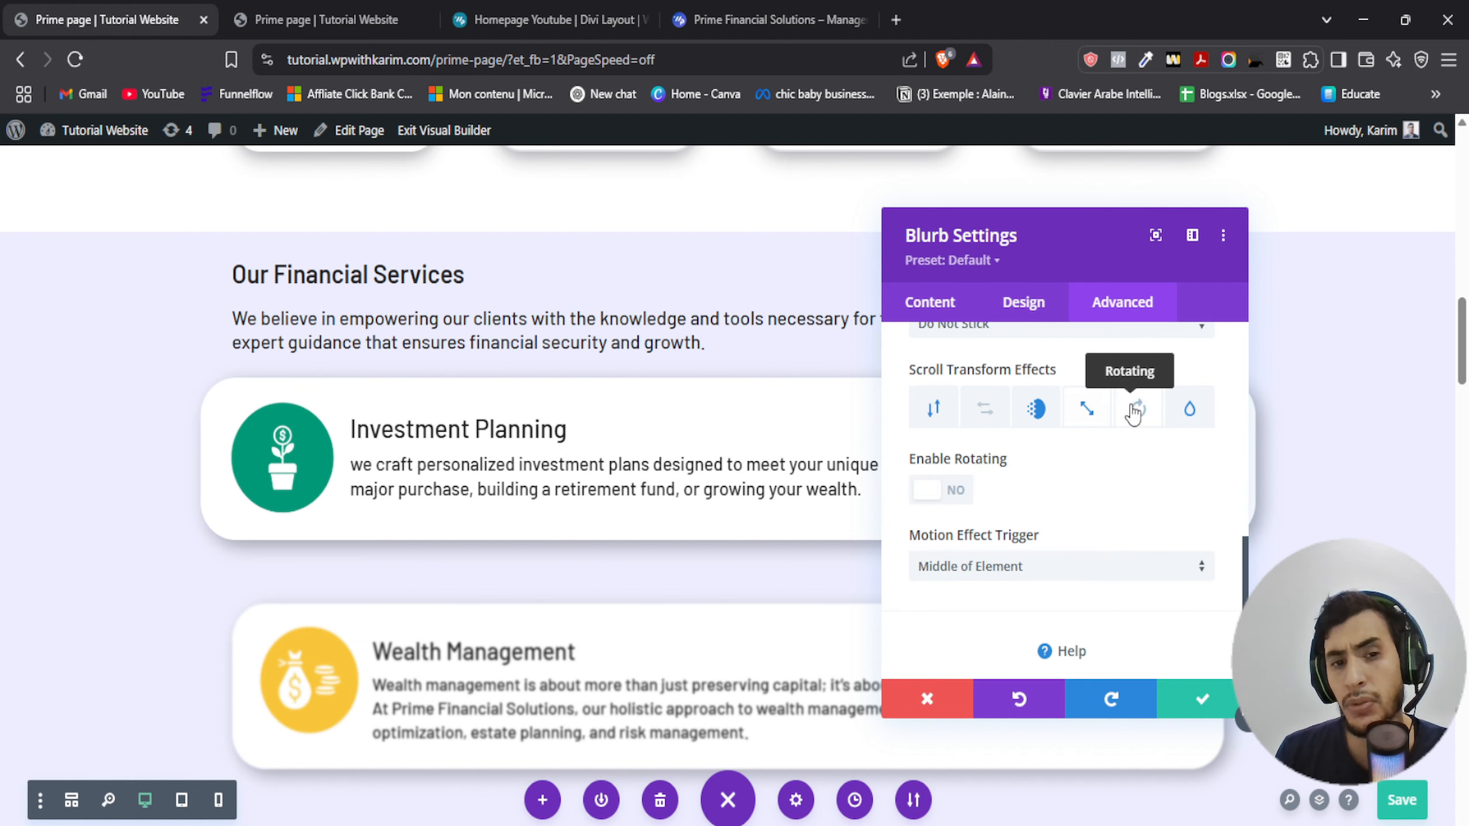
pyautogui.click(948, 491)
pyautogui.scroll(-3, 724, 483)
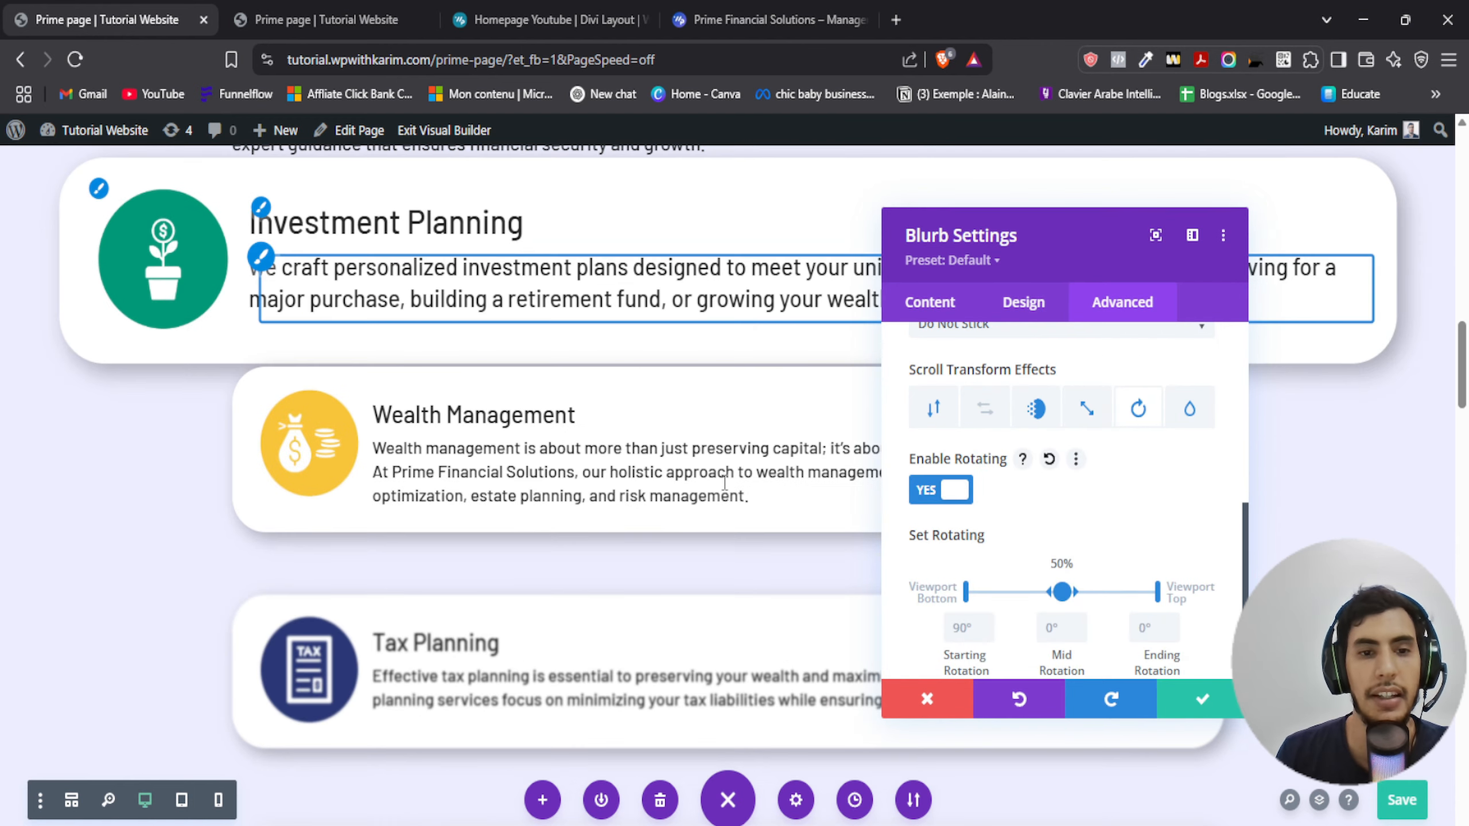
pyautogui.scroll(2, 725, 483)
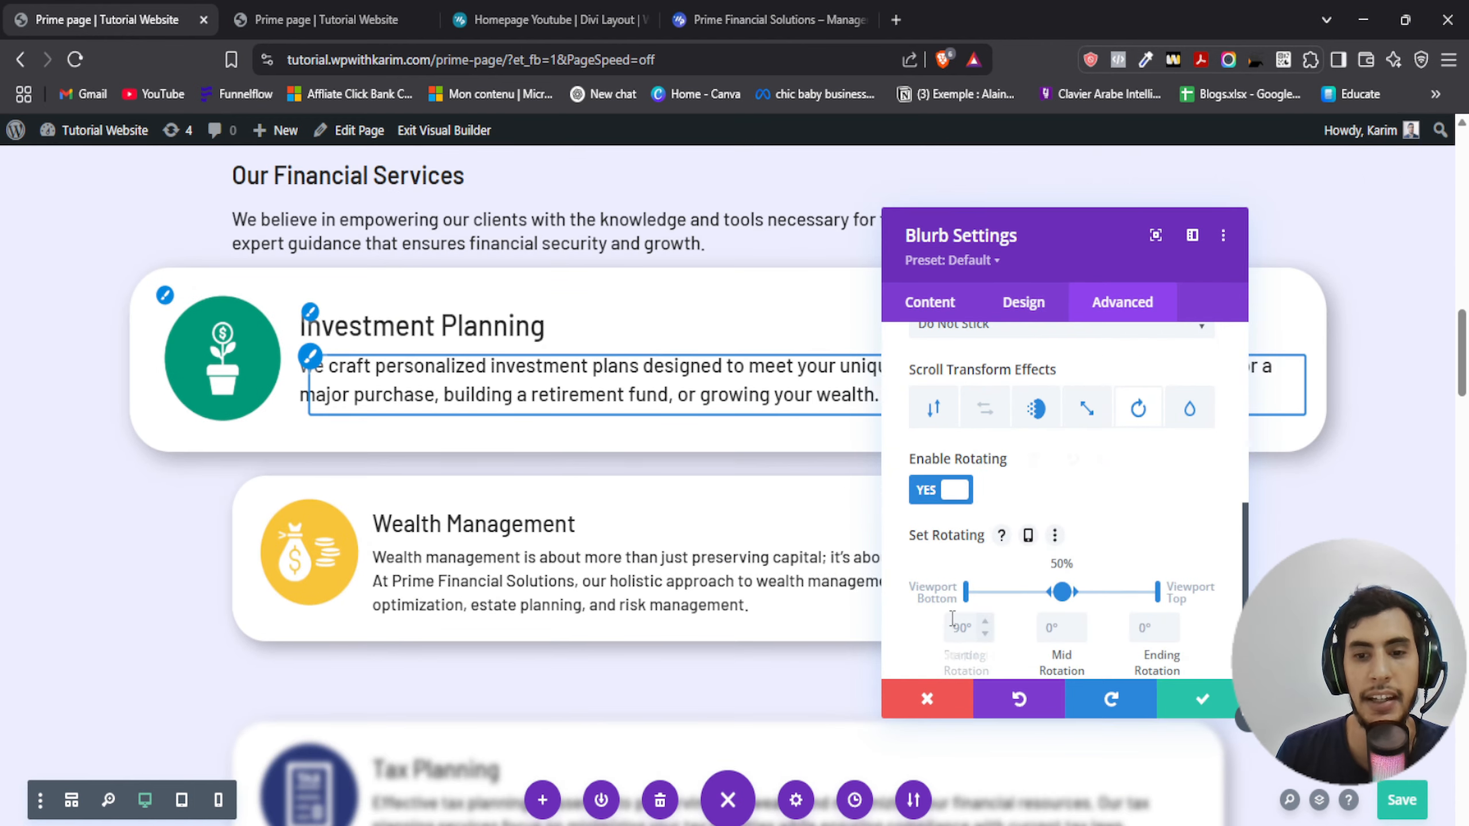
pyautogui.scroll(2, 1026, 541)
pyautogui.scroll(-4, 1043, 551)
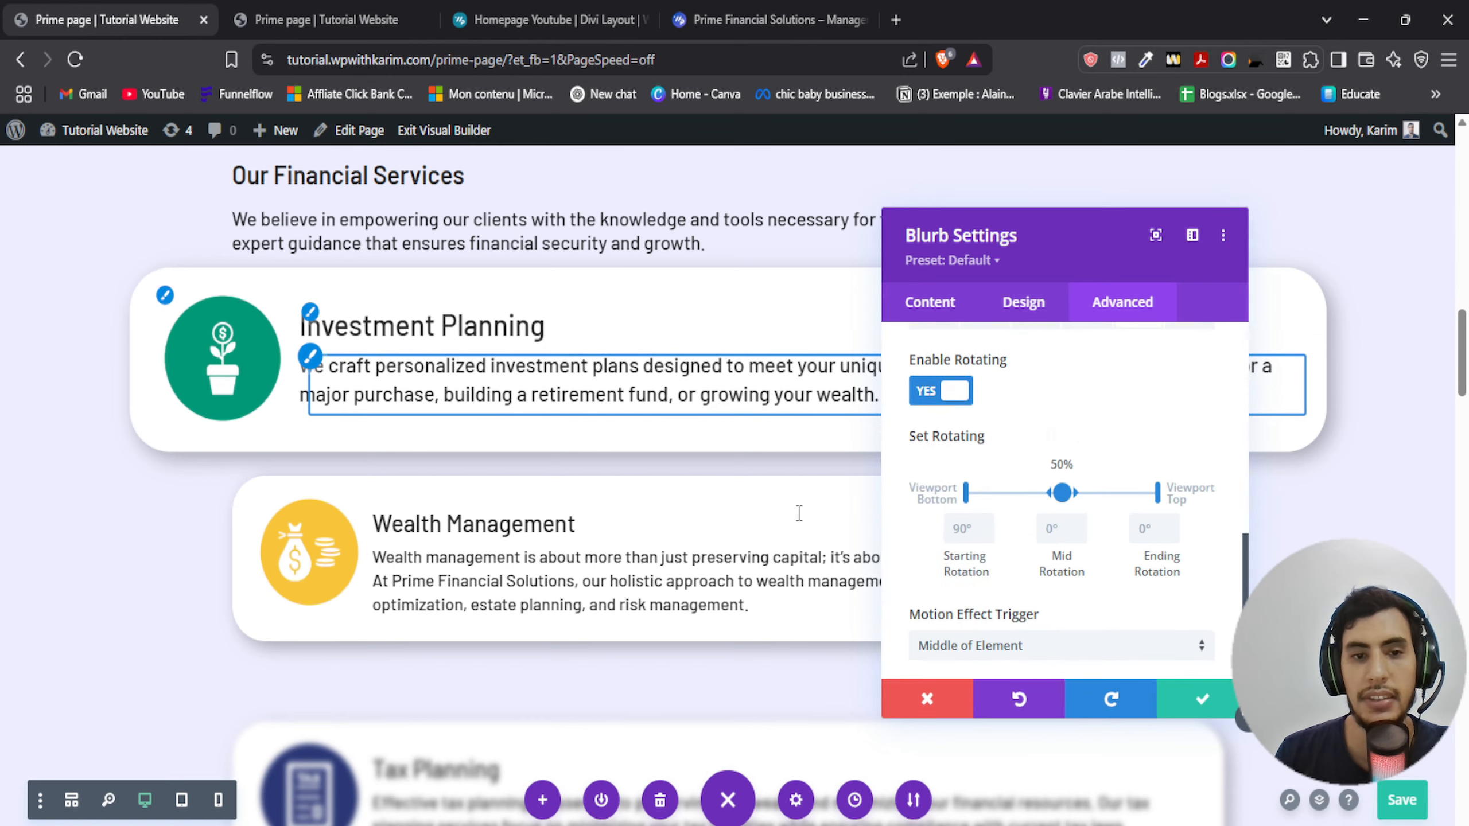
pyautogui.scroll(-2, 694, 478)
pyautogui.scroll(-2, 693, 478)
pyautogui.scroll(4, 689, 479)
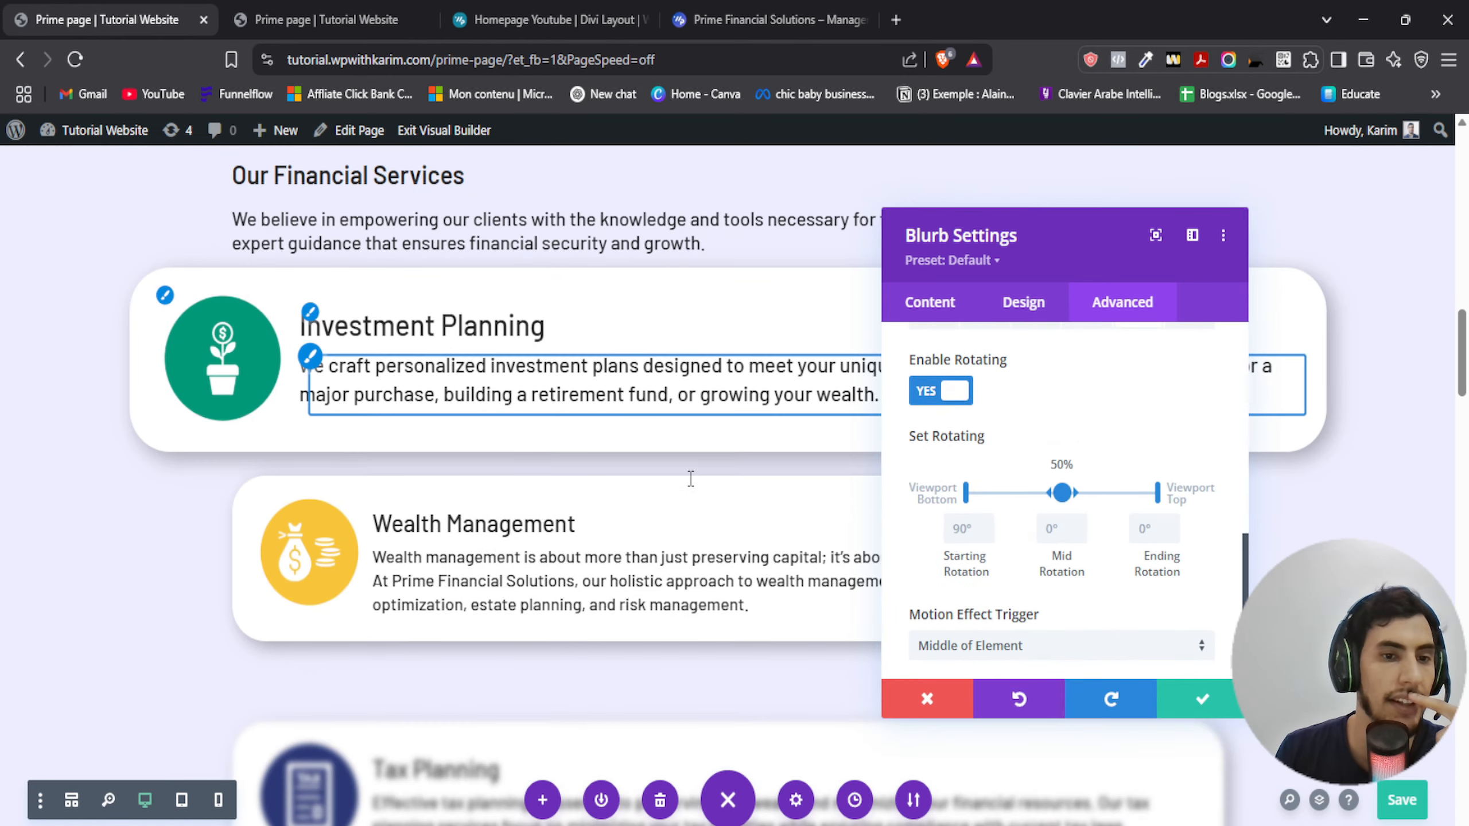
pyautogui.scroll(-2, 1007, 518)
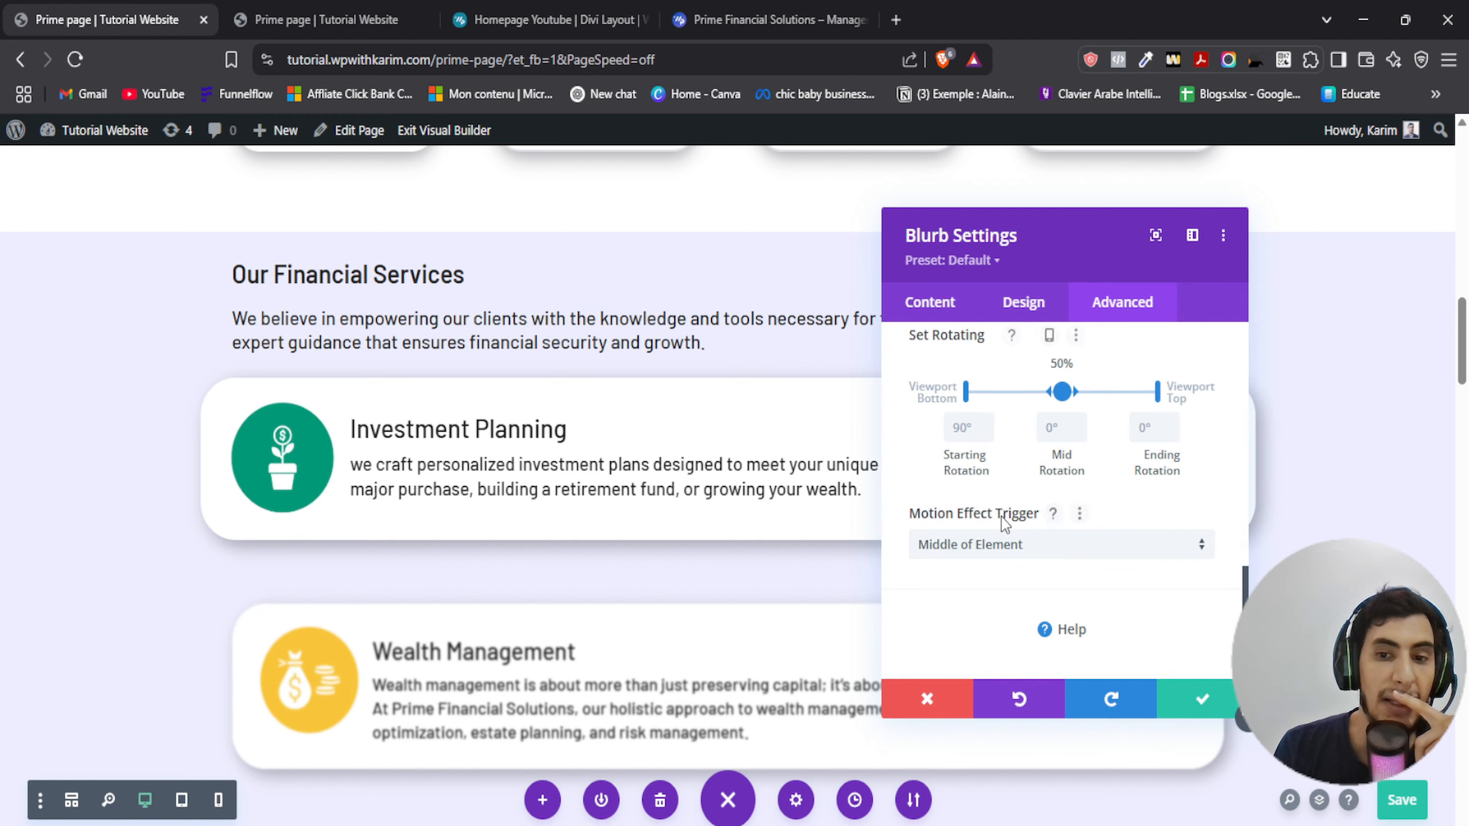
pyautogui.scroll(2, 989, 549)
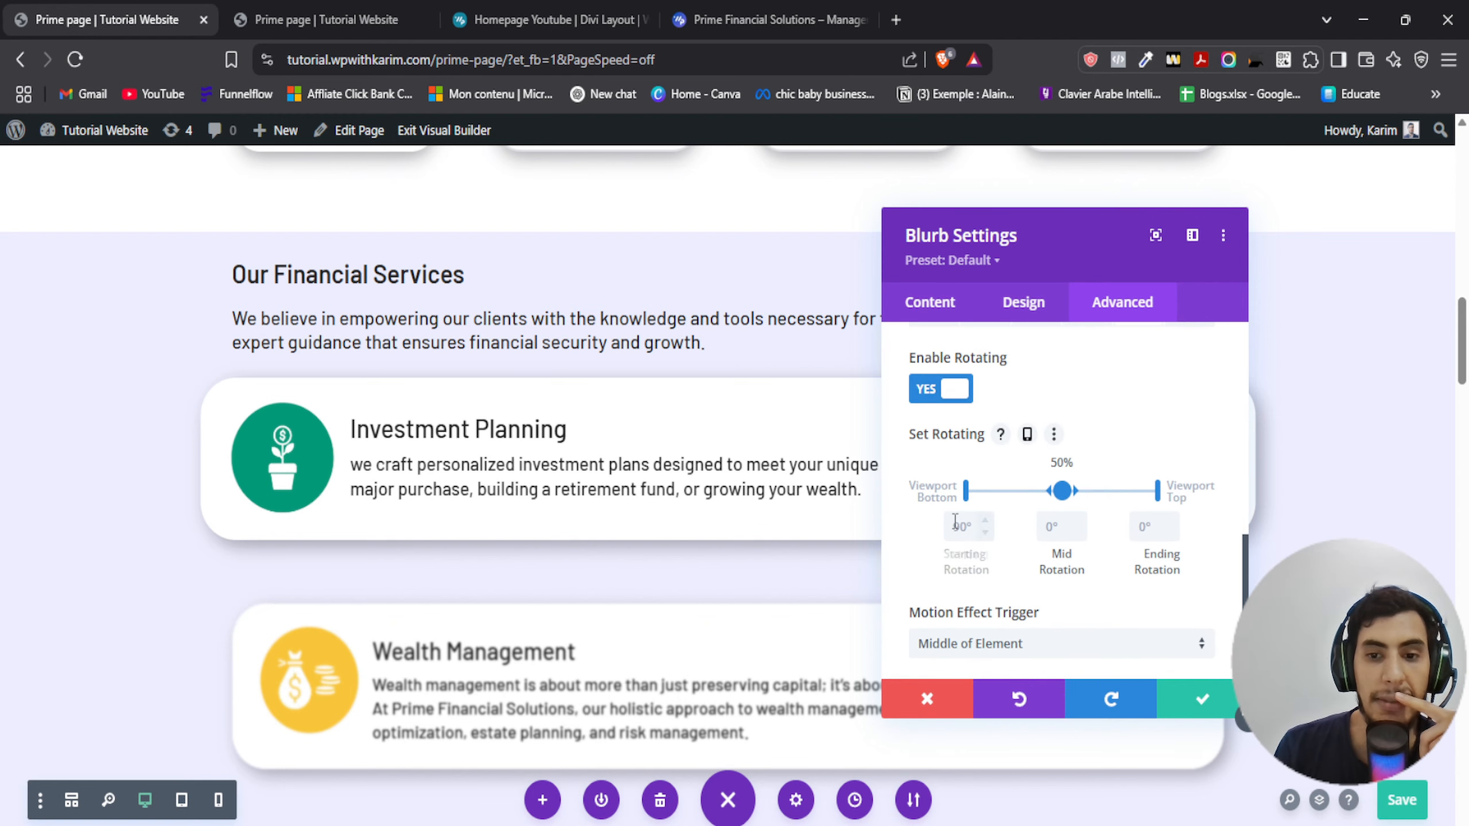
# Preview the Investment Planning blurb's rotation by moving through the Our Financial Services section
pyautogui.moveTo(1062, 491)
pyautogui.mouseDown()
pyautogui.moveTo(1038, 490)
pyautogui.moveTo(1062, 490)
pyautogui.mouseUp()
pyautogui.click(1066, 491)
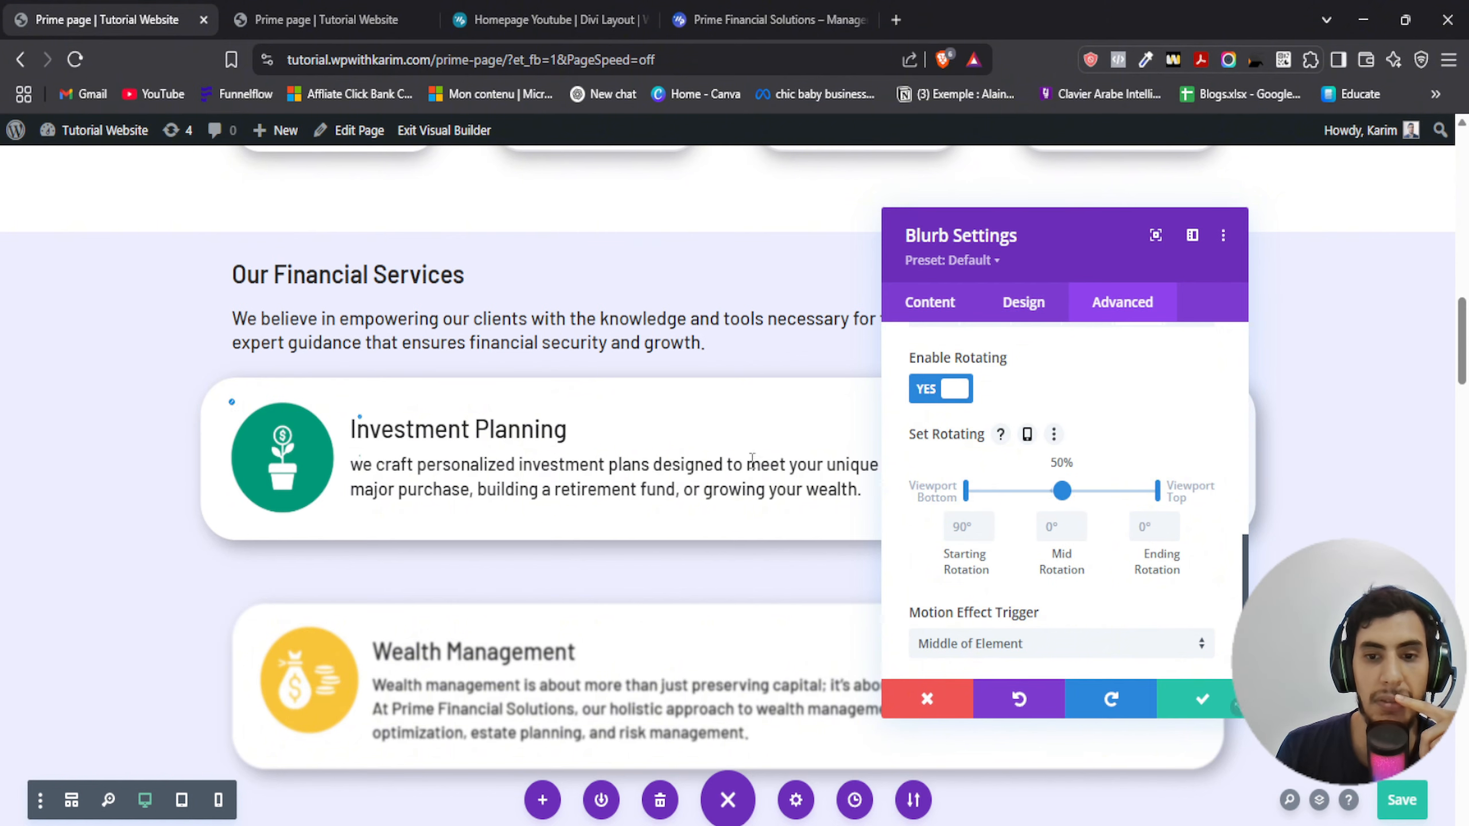
pyautogui.scroll(5, 754, 458)
pyautogui.scroll(-3, 754, 459)
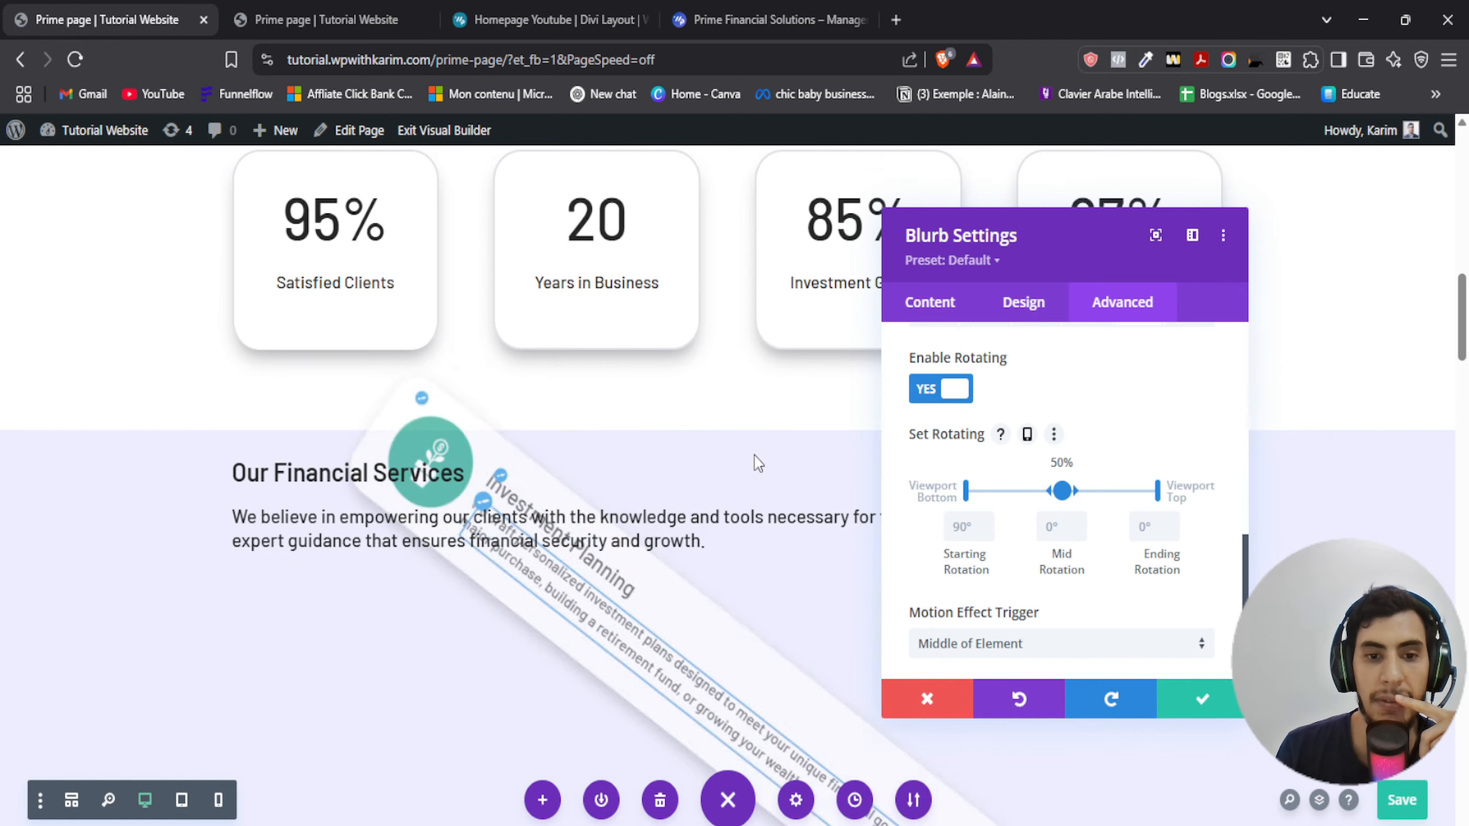
pyautogui.scroll(3, 756, 463)
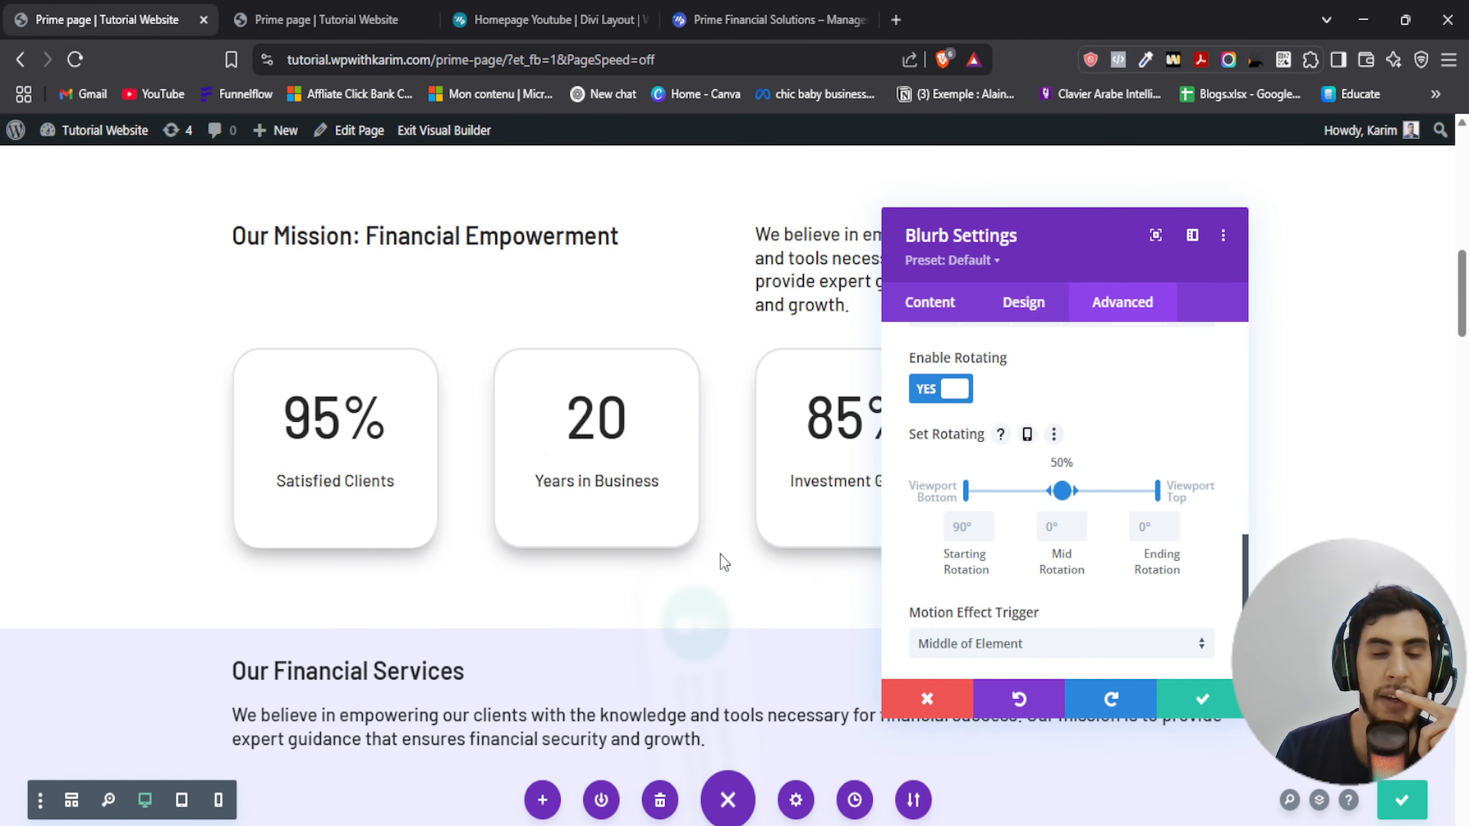
# Turn off Fading In and Out for the Investment Planning blurb and preview the rotation without the fade
pyautogui.scroll(2, 1121, 517)
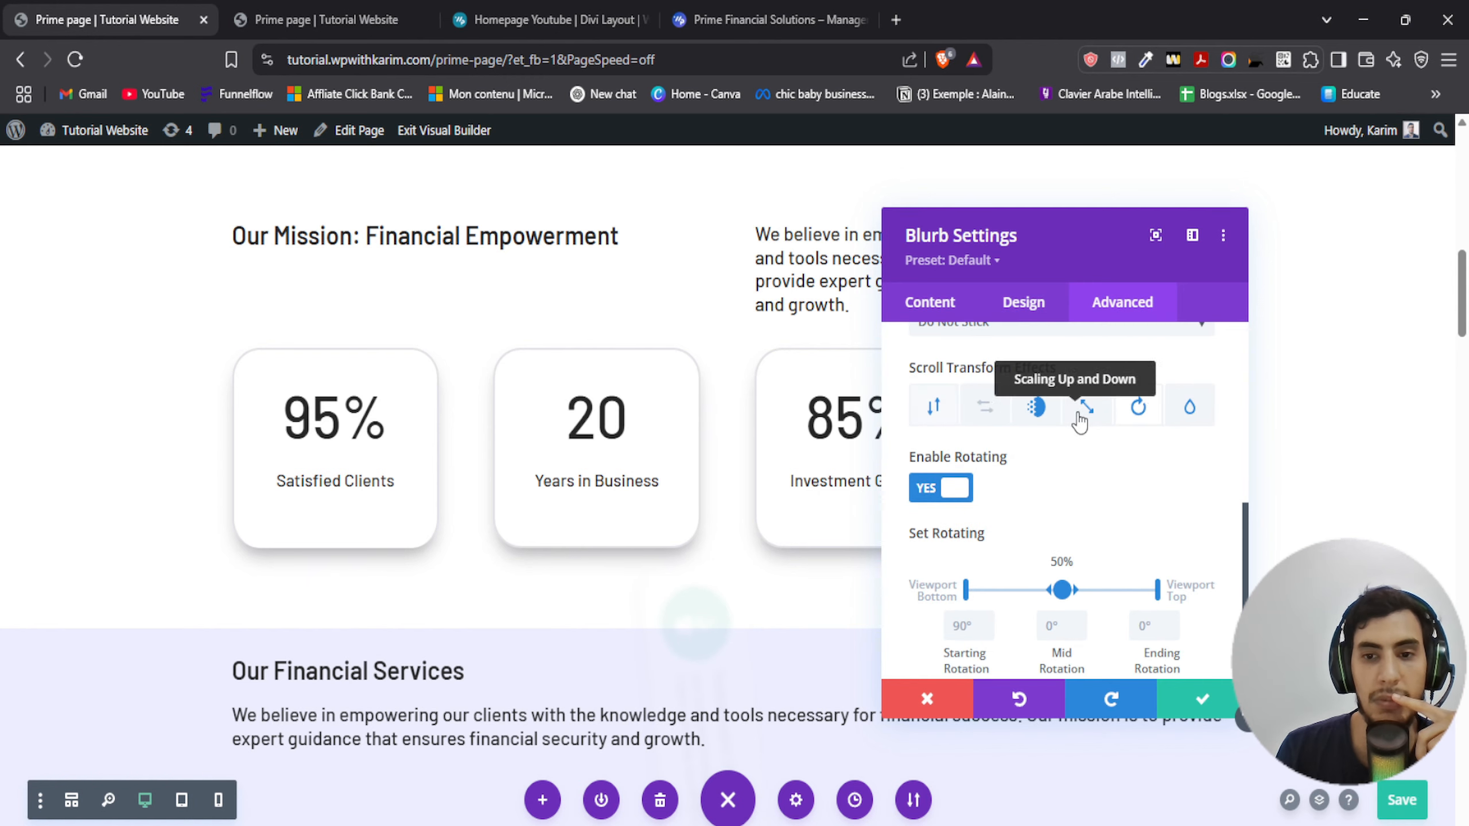
pyautogui.click(1036, 414)
pyautogui.click(952, 492)
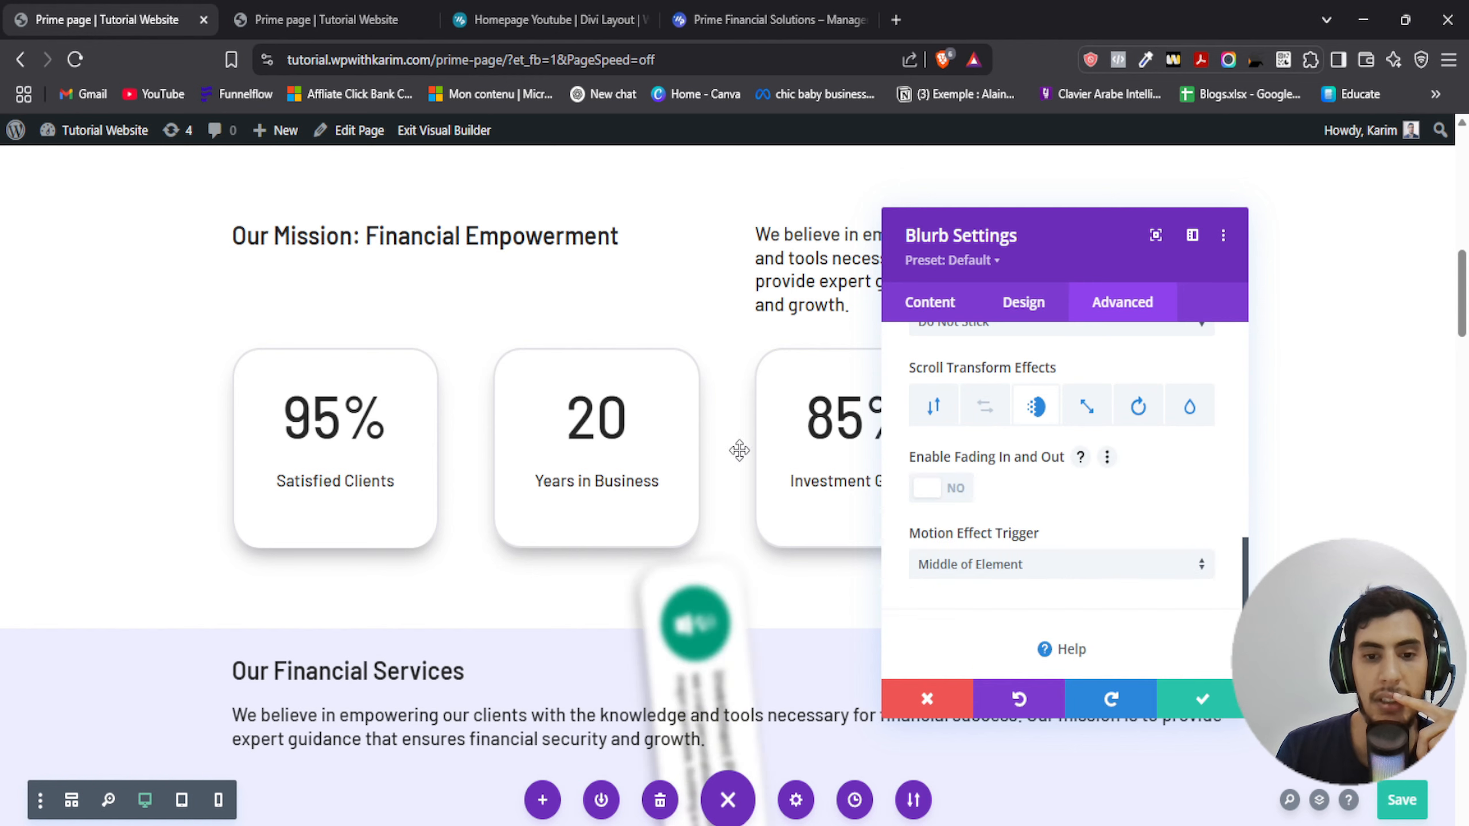
pyautogui.scroll(3, 781, 509)
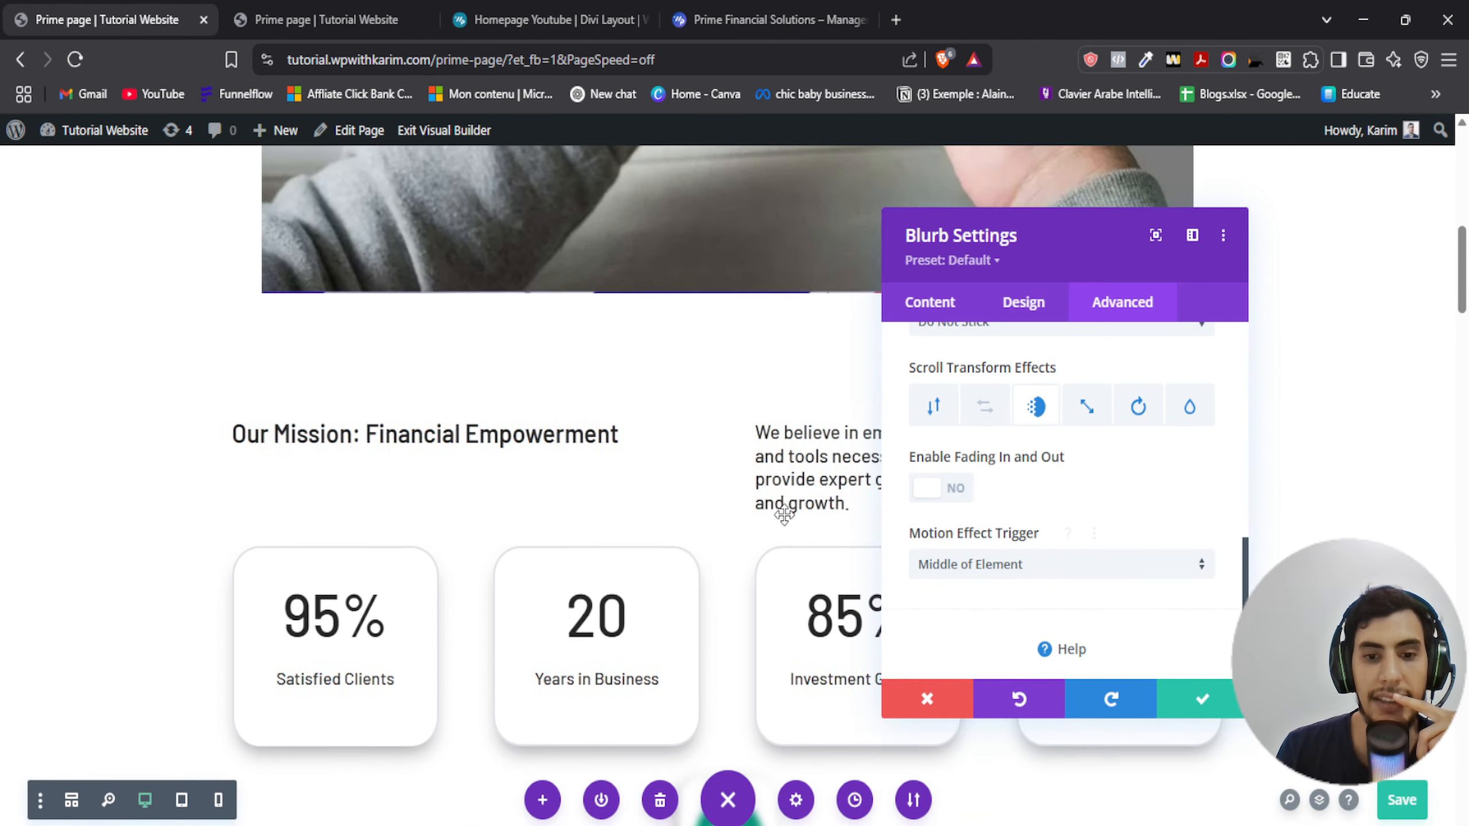
pyautogui.scroll(-3, 784, 514)
pyautogui.scroll(-7, 785, 514)
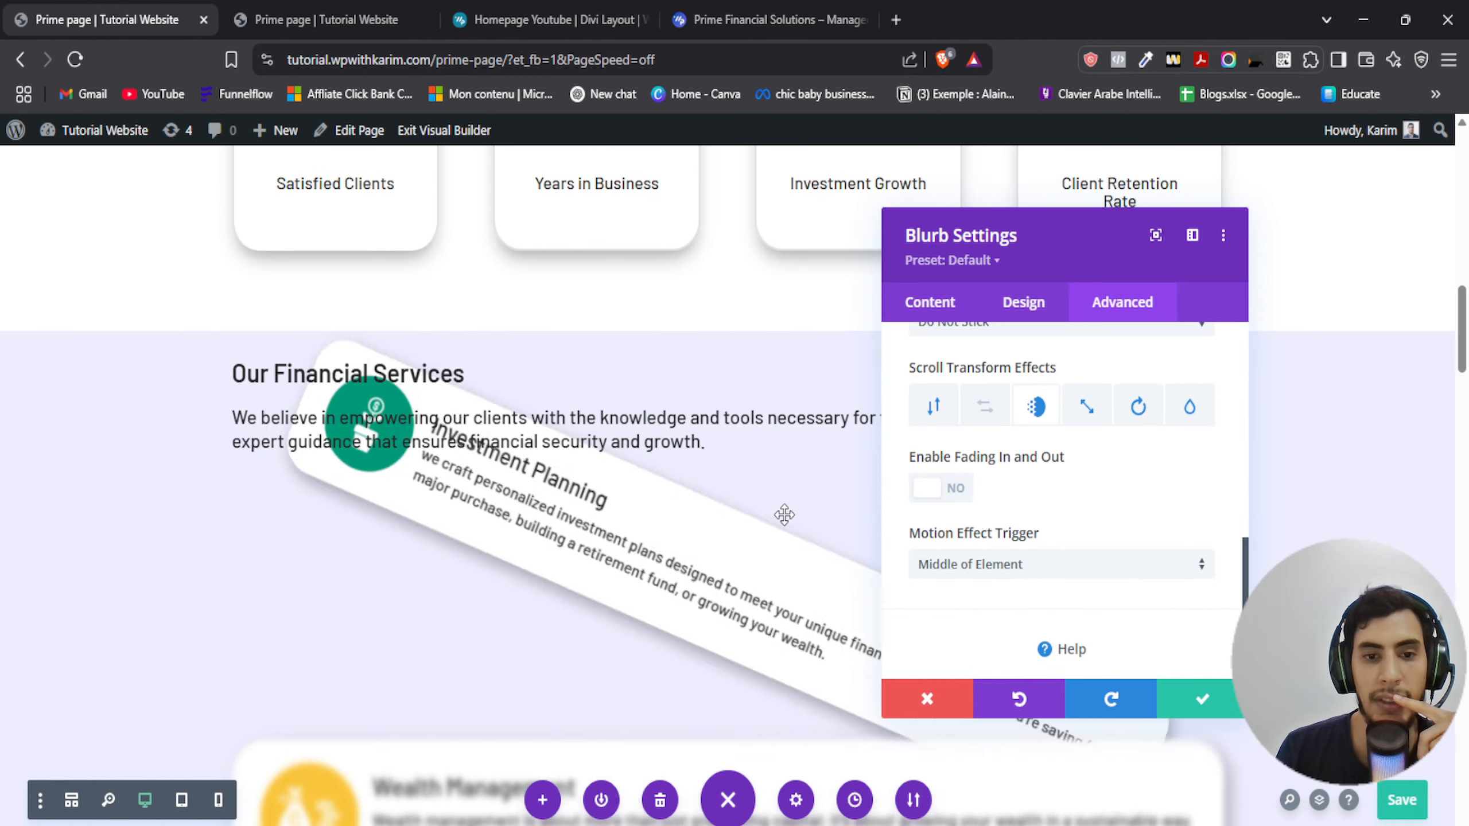
pyautogui.scroll(-1, 1145, 399)
# Set the Investment Planning blurb's mid rotation to 45° and preview the effect in the Our Financial Services section
pyautogui.click(1143, 397)
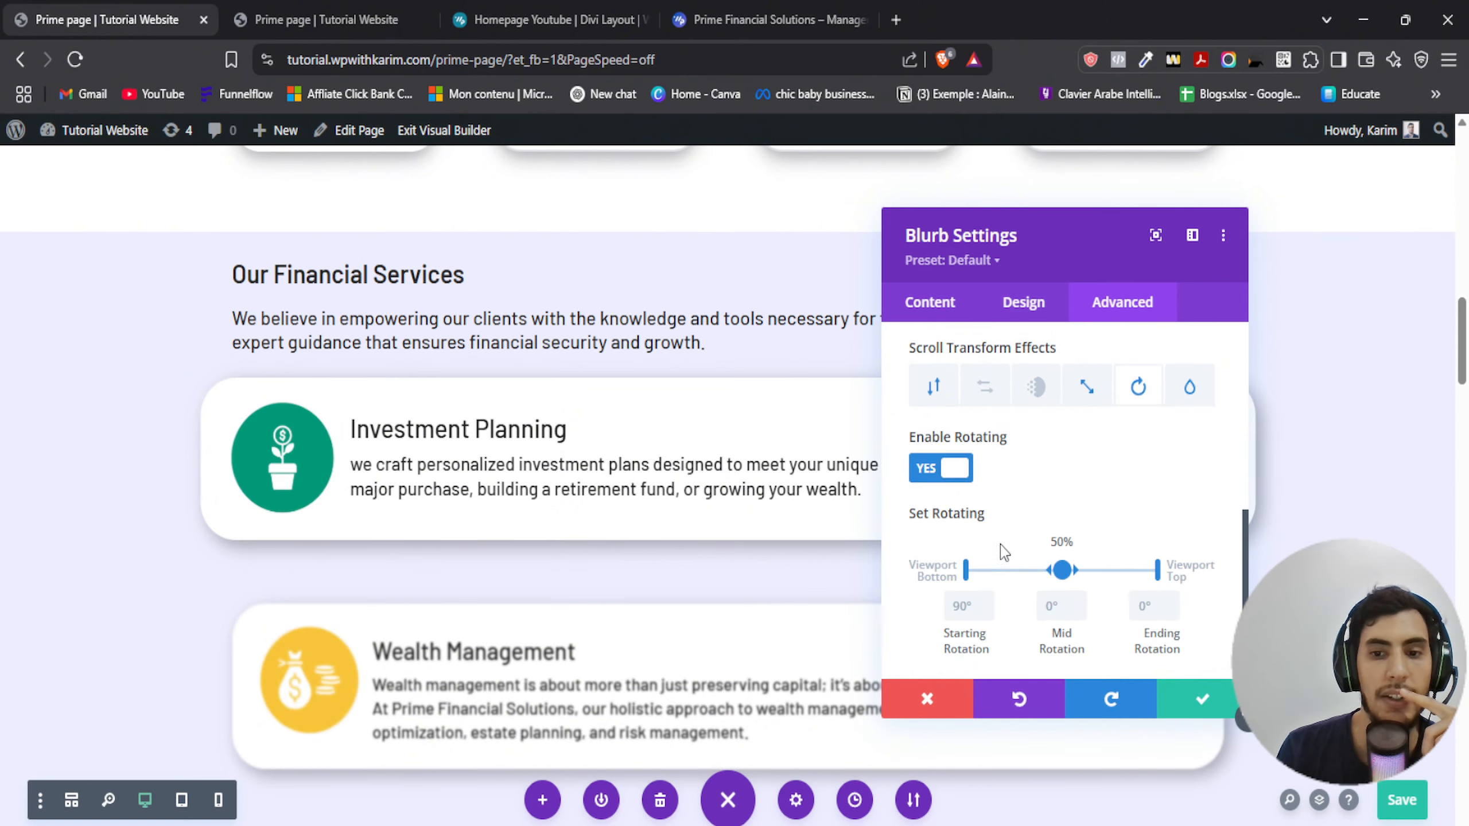
pyautogui.scroll(-2, 752, 508)
pyautogui.scroll(4, 750, 508)
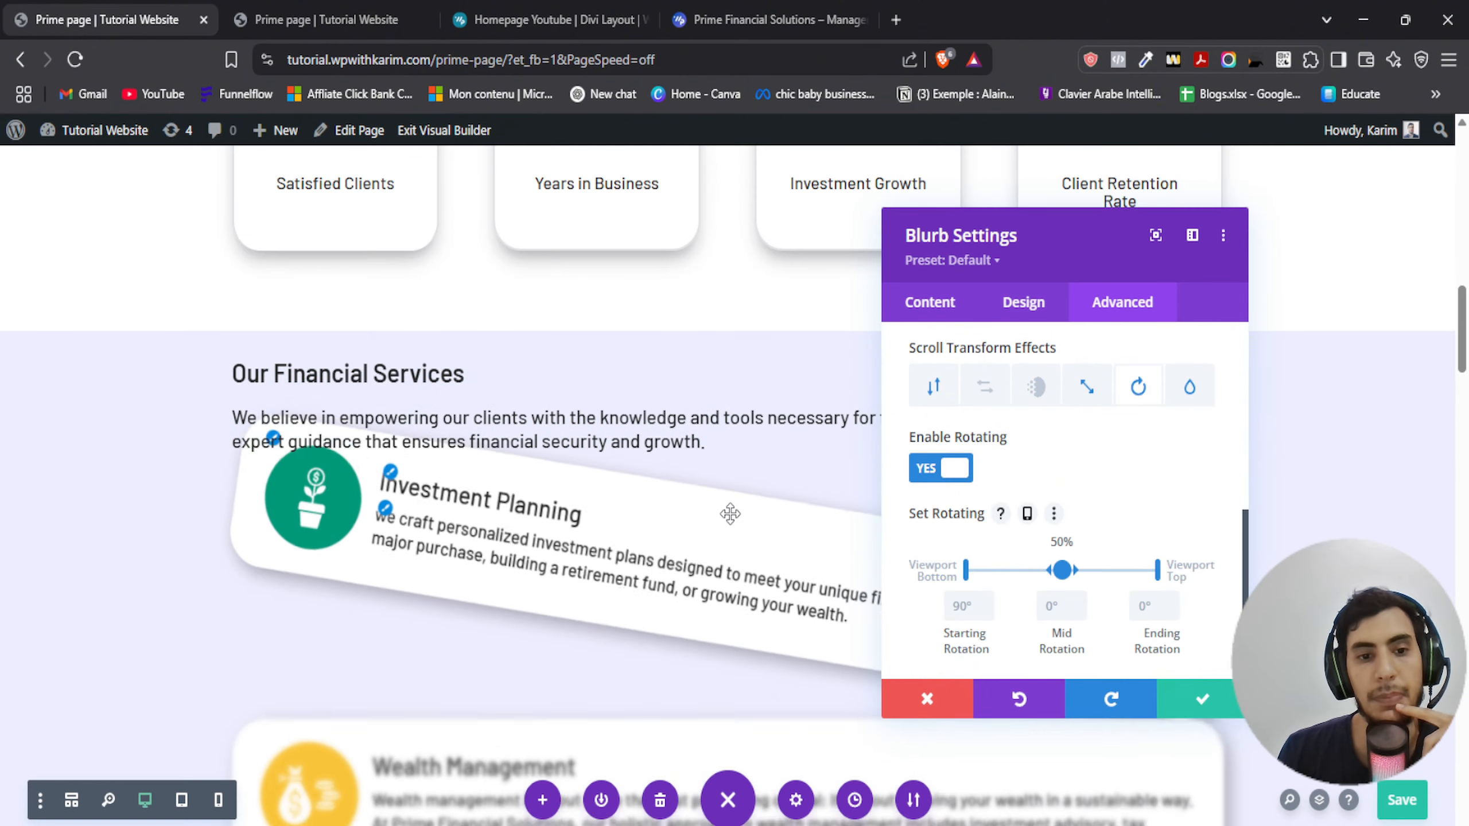
pyautogui.scroll(-2, 750, 507)
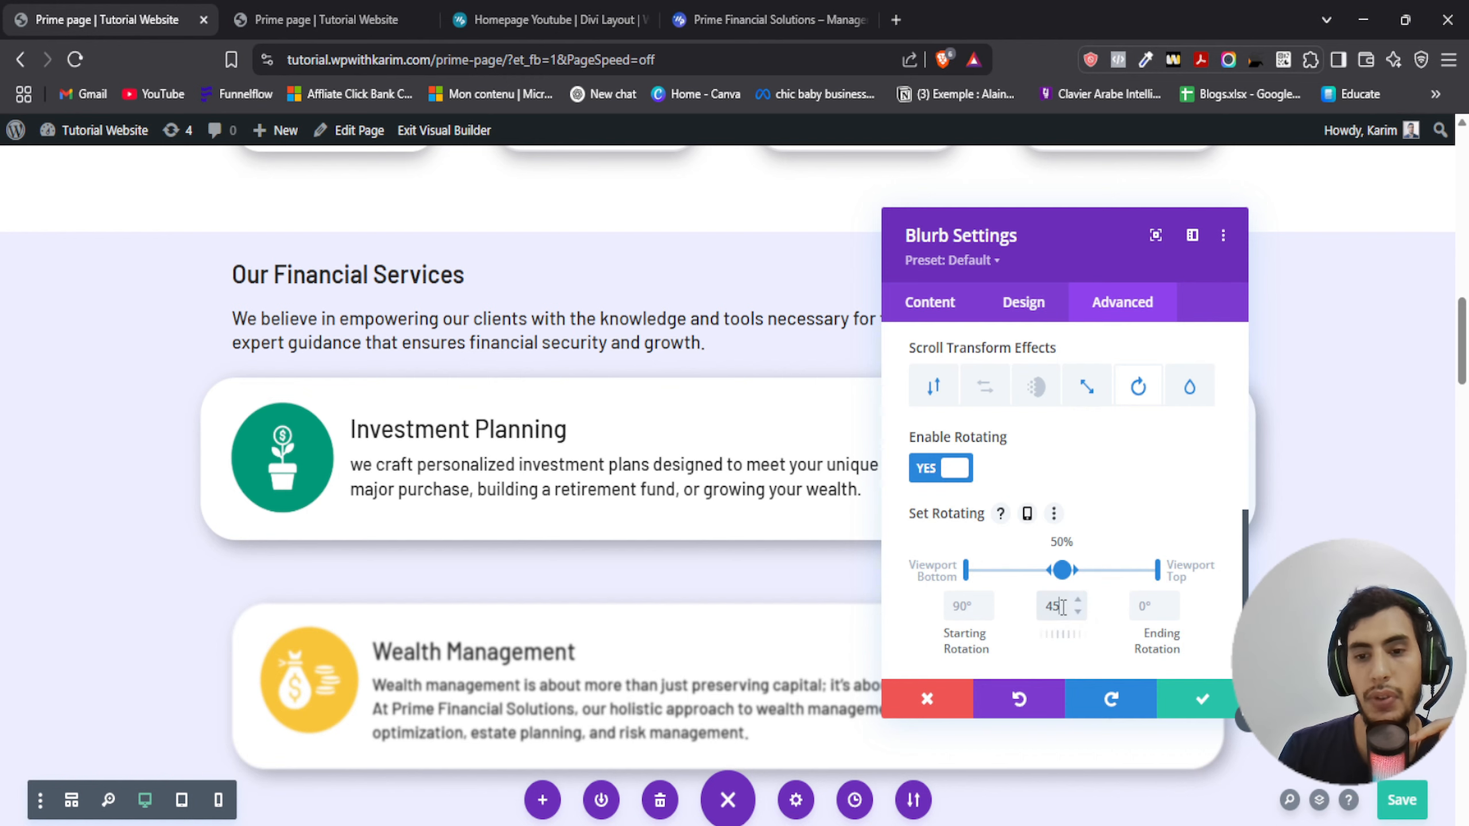
pyautogui.scroll(1, 688, 363)
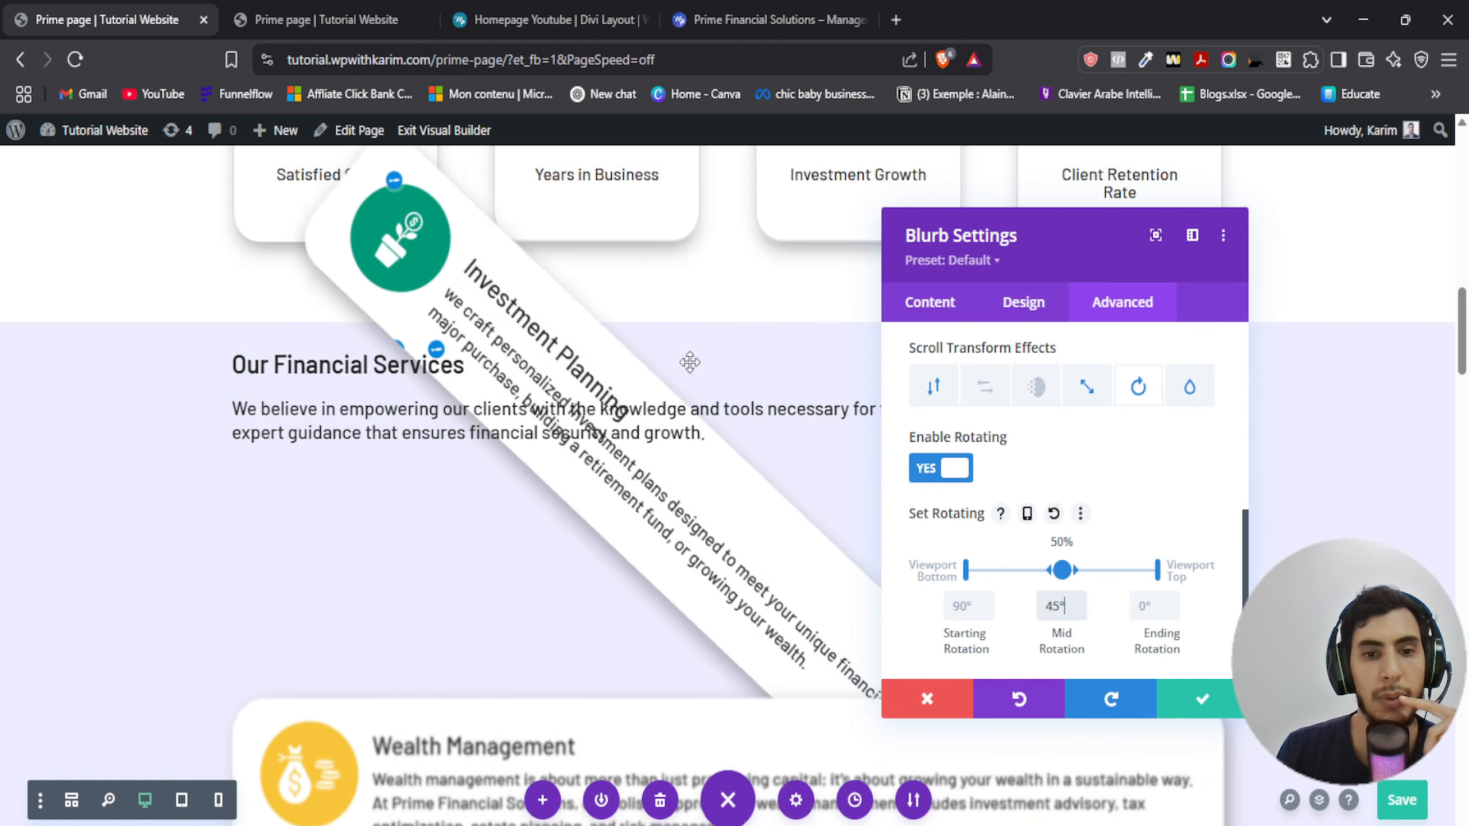
pyautogui.scroll(-1, 751, 366)
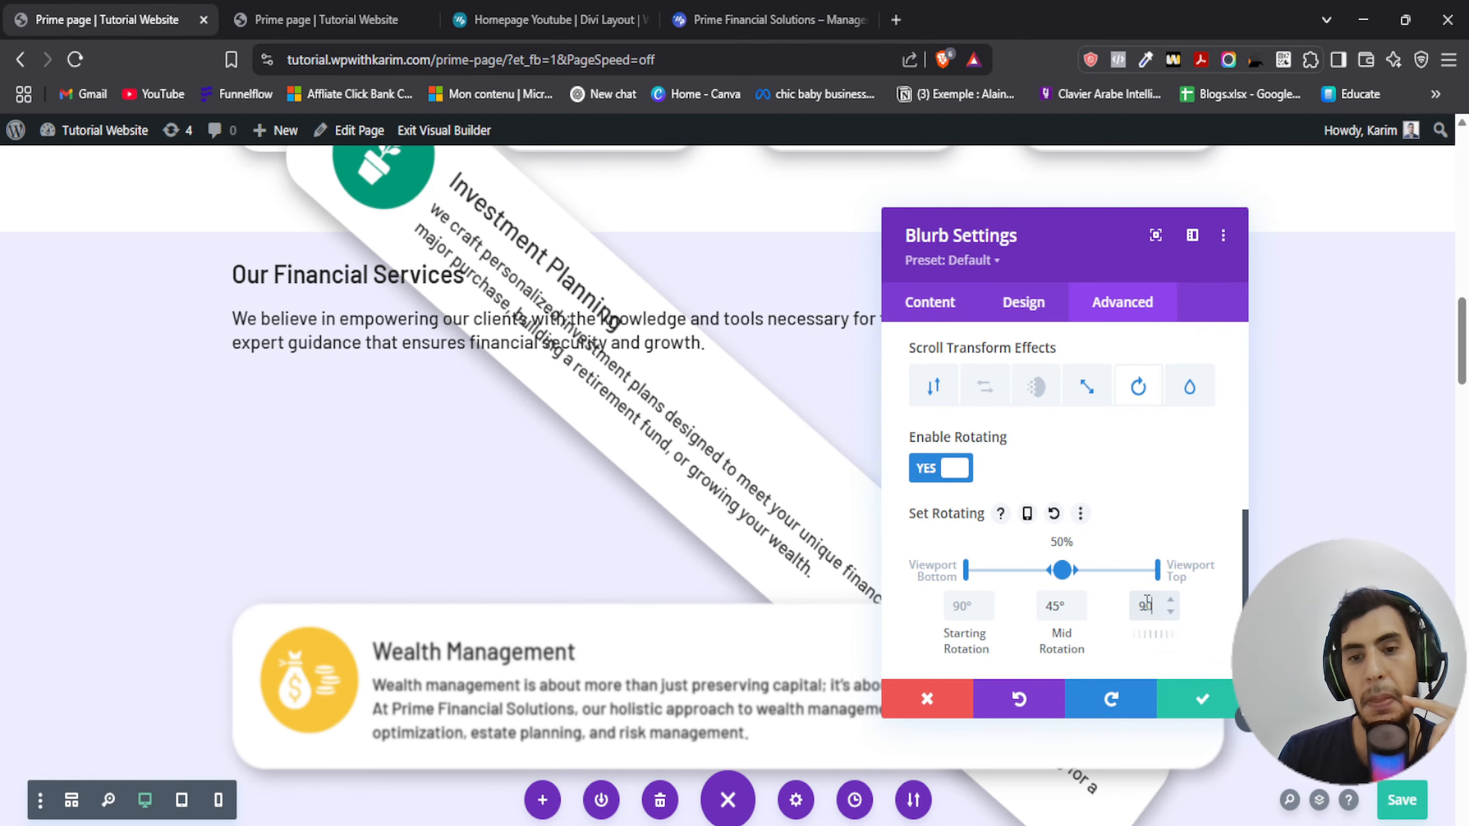
# Set the Investment Planning blurb's ending rotation to 90° and preview how it turns through the whole section
pyautogui.scroll(-2, 810, 578)
pyautogui.scroll(4, 734, 551)
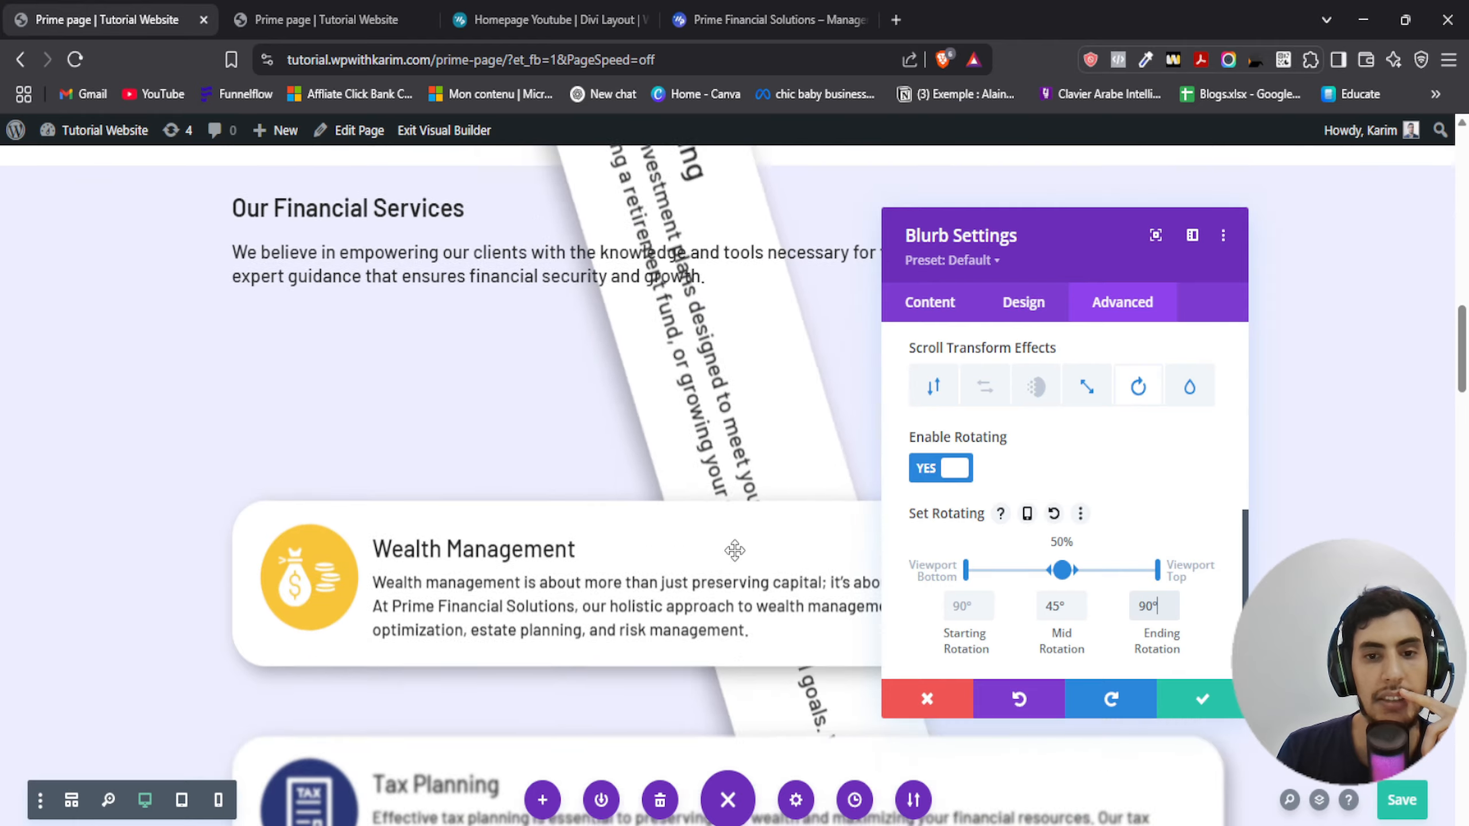
pyautogui.scroll(-4, 734, 551)
pyautogui.scroll(3, 734, 551)
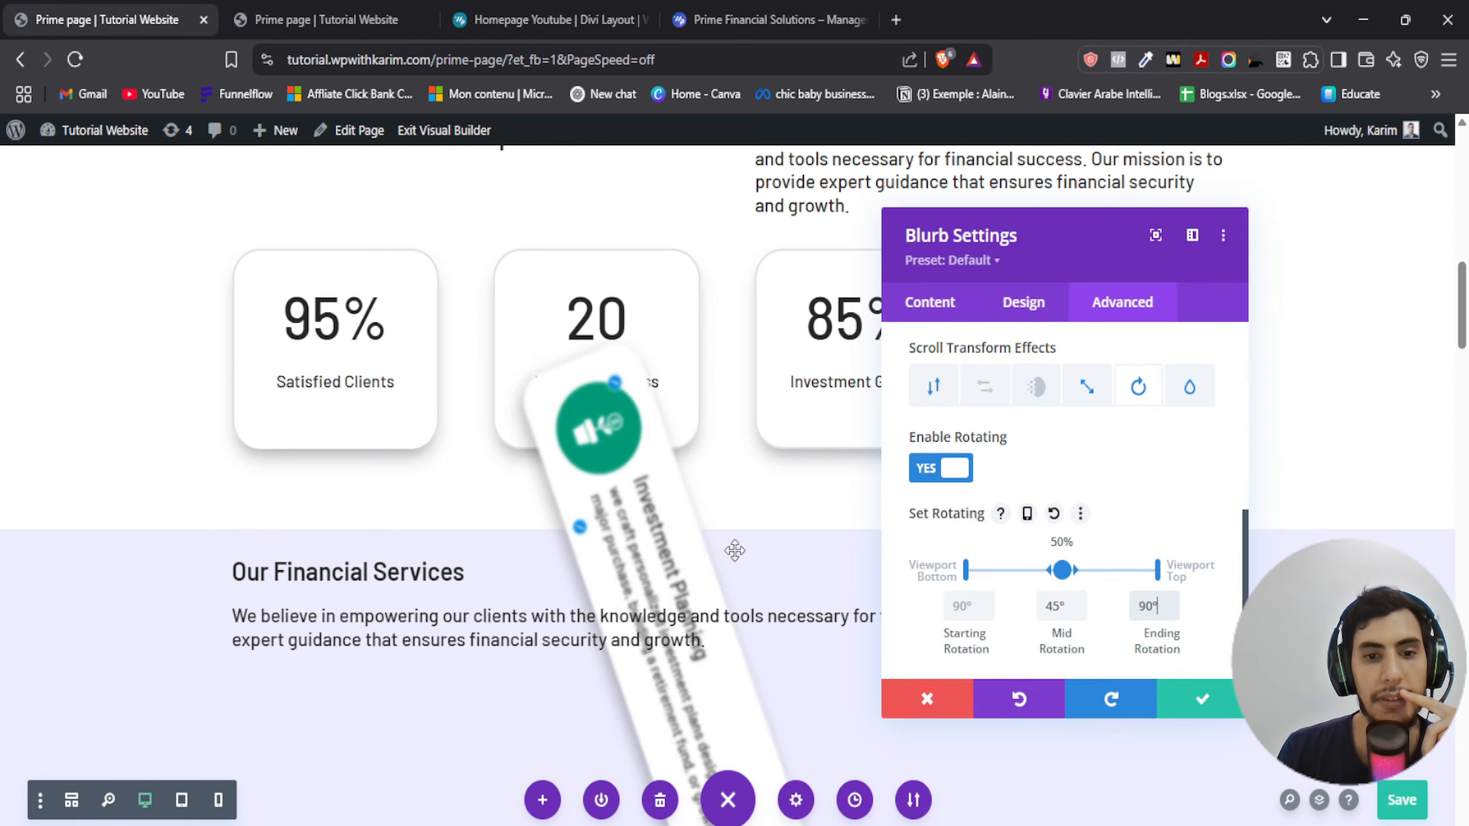
pyautogui.scroll(-2, 735, 551)
pyautogui.scroll(3, 735, 550)
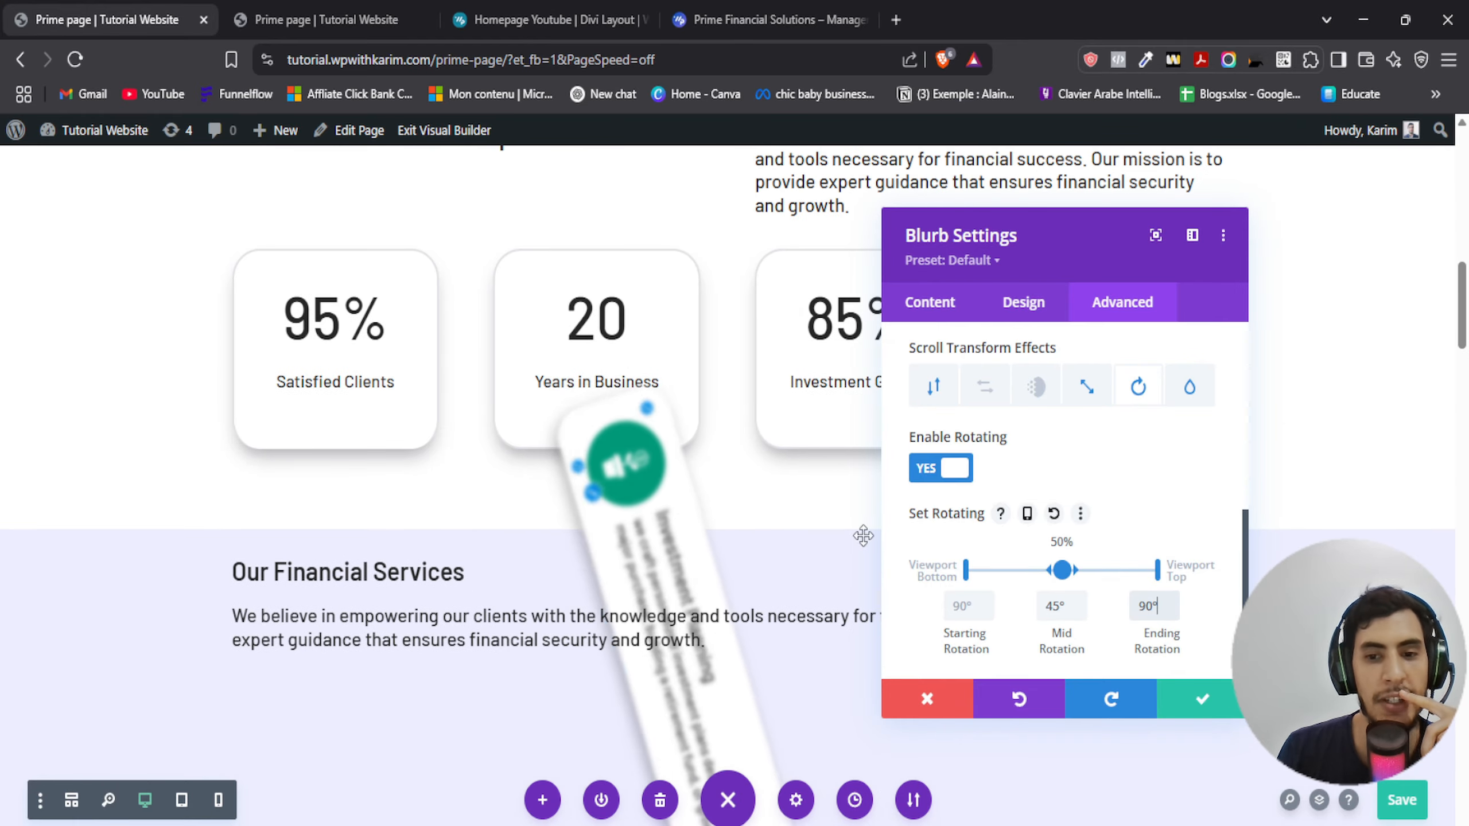
# Set the Investment Planning blurb's ending rotation to 180° and preview the stronger turn while the page moves
pyautogui.scroll(-2, 1148, 601)
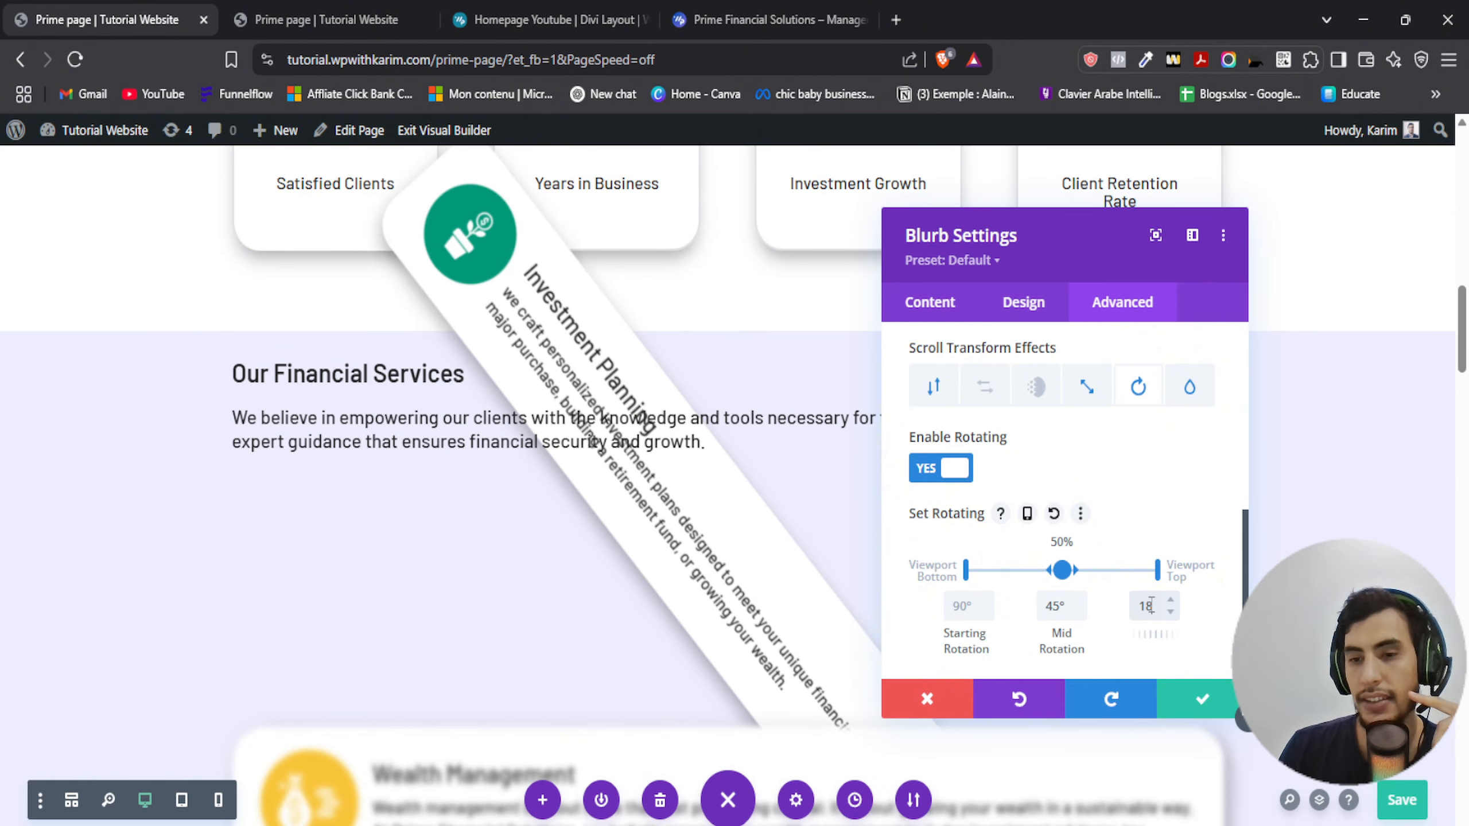
pyautogui.scroll(-5, 649, 517)
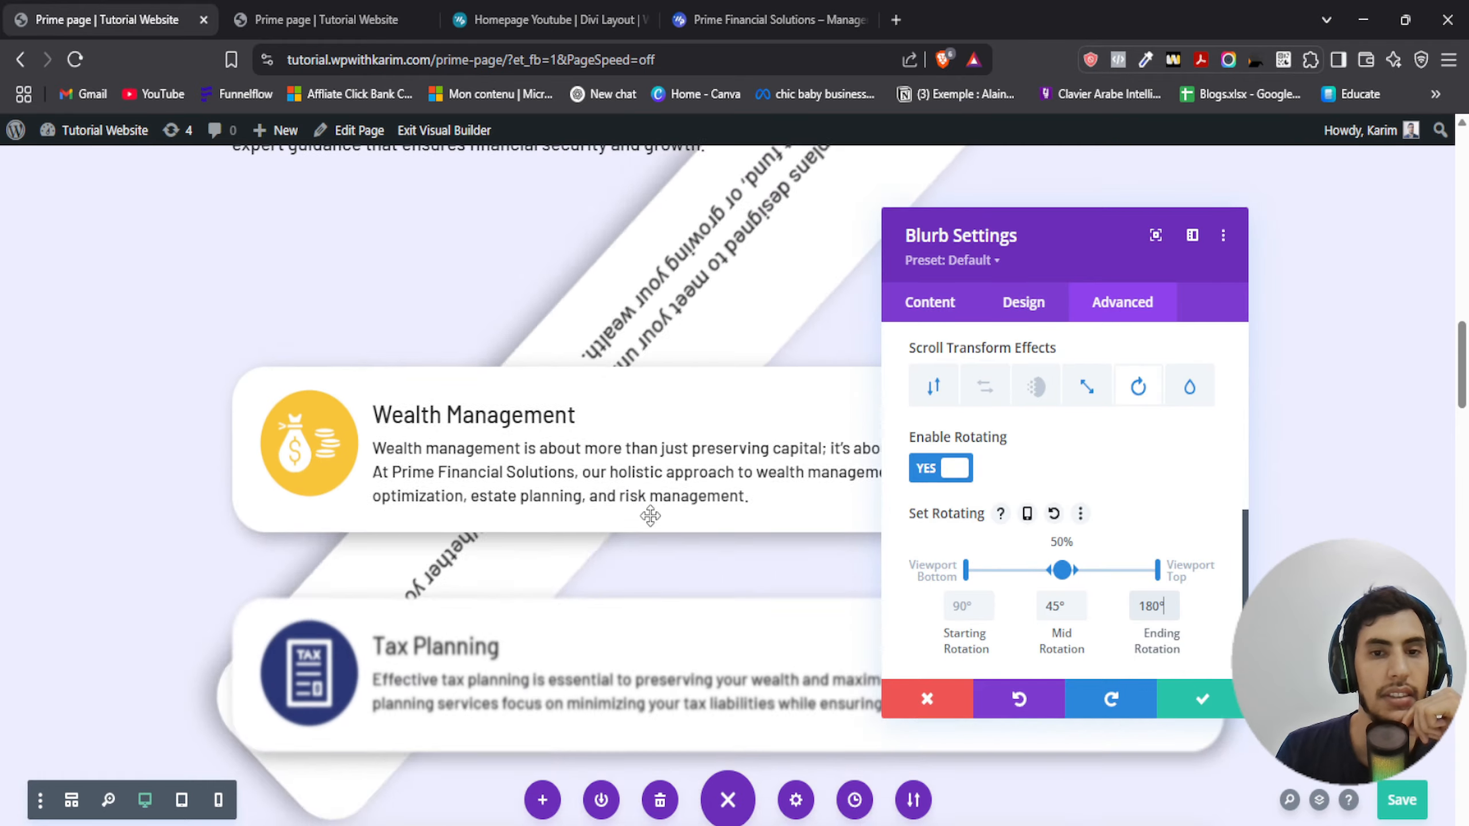
pyautogui.scroll(8, 646, 524)
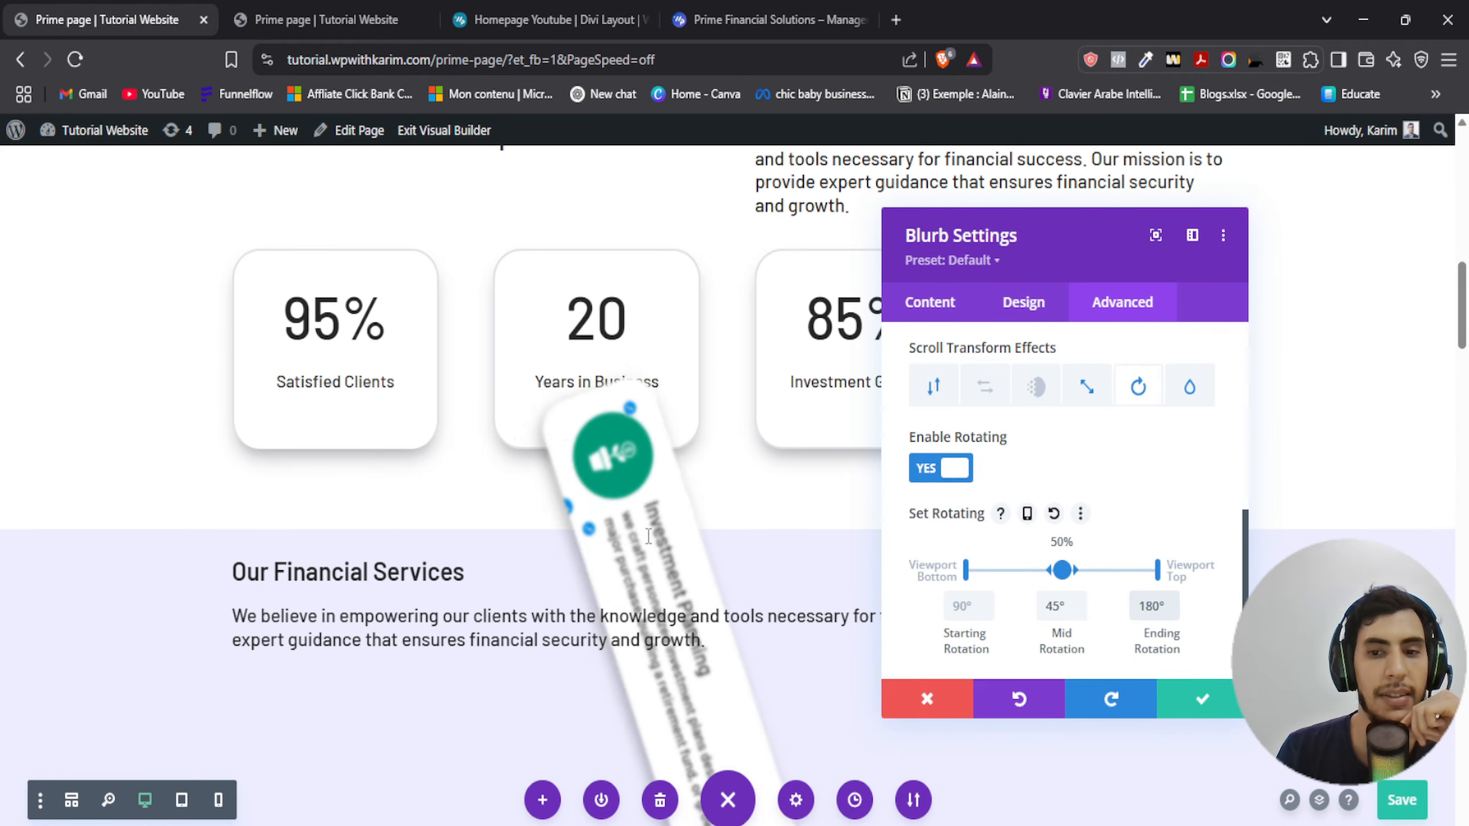
pyautogui.scroll(-2, 554, 595)
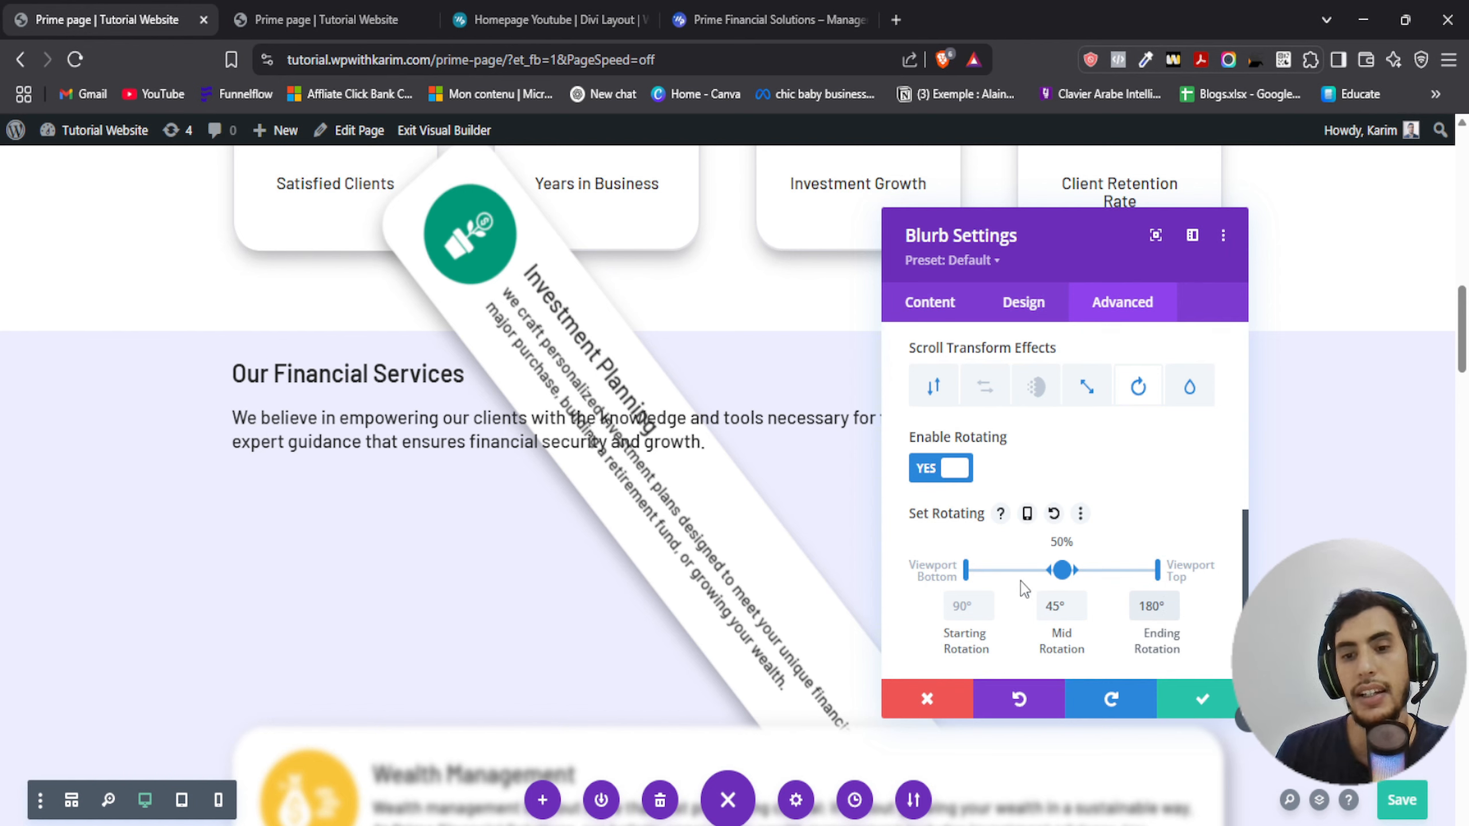
# Turn off the scaling, rotating and blur scroll effects on the Investment Planning blurb and save its settings
pyautogui.click(1088, 387)
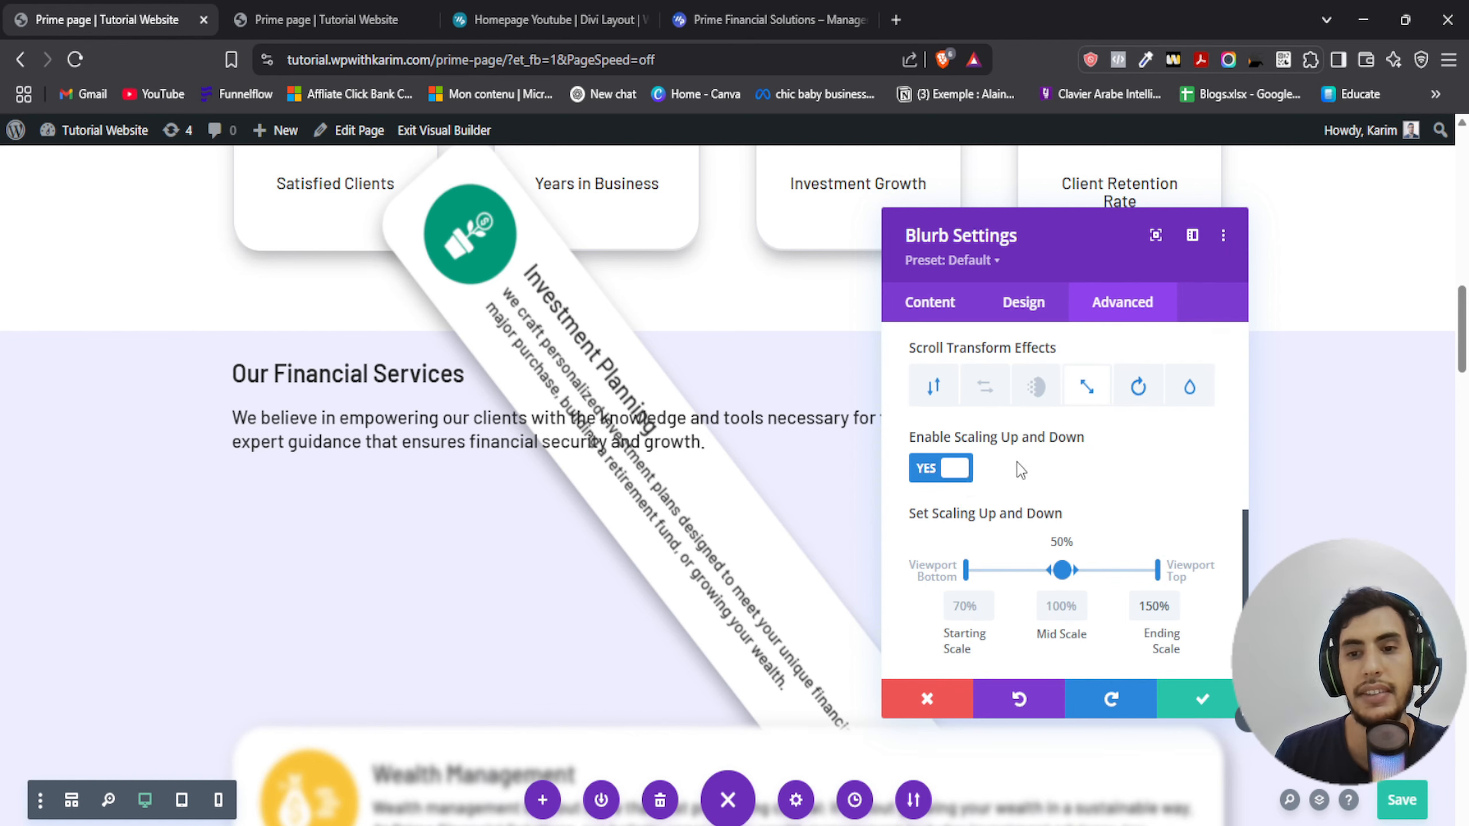
pyautogui.click(948, 467)
pyautogui.click(1137, 387)
pyautogui.click(948, 468)
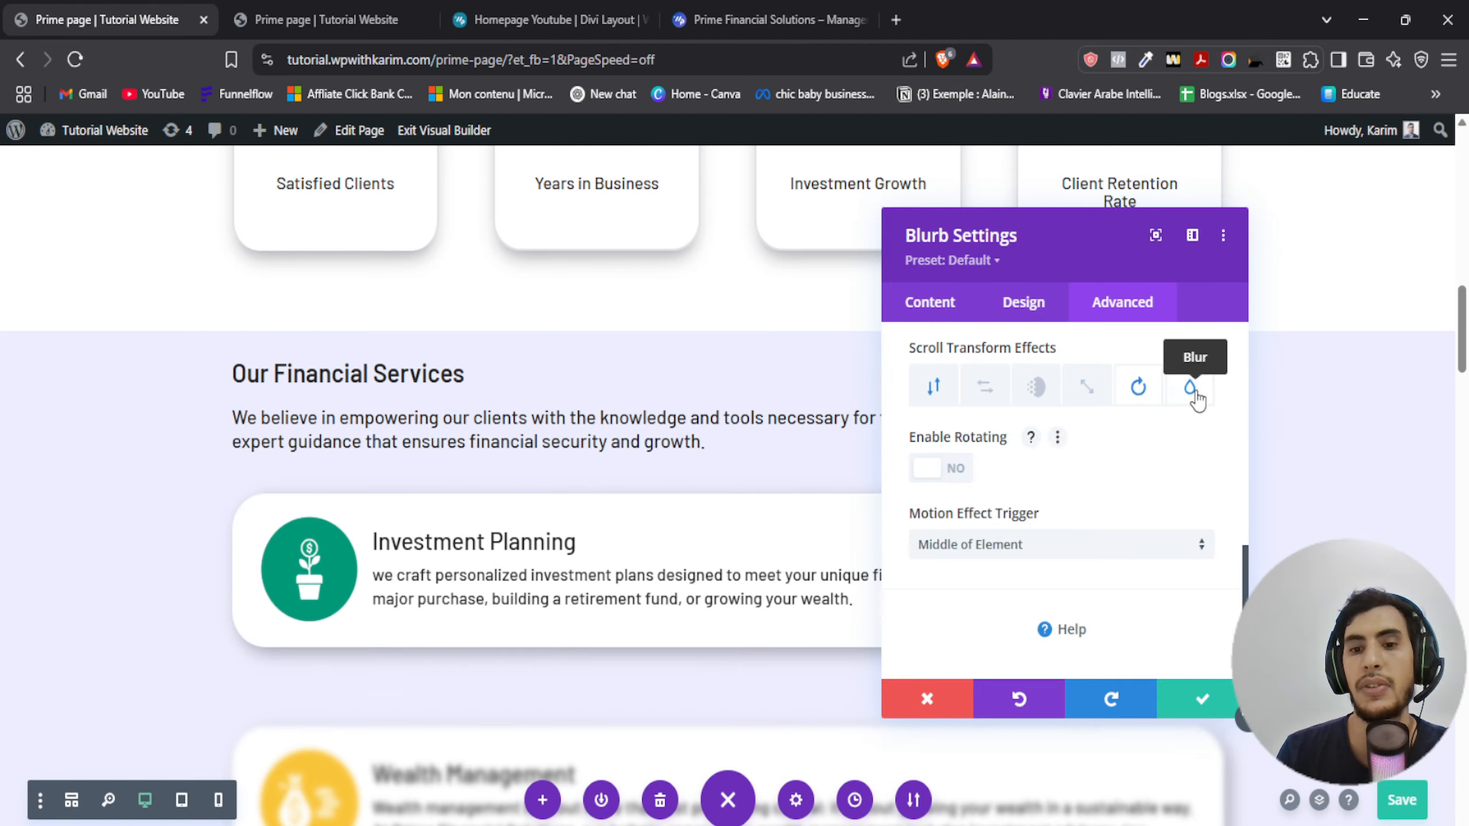
pyautogui.click(1195, 398)
pyautogui.click(948, 467)
pyautogui.click(1198, 701)
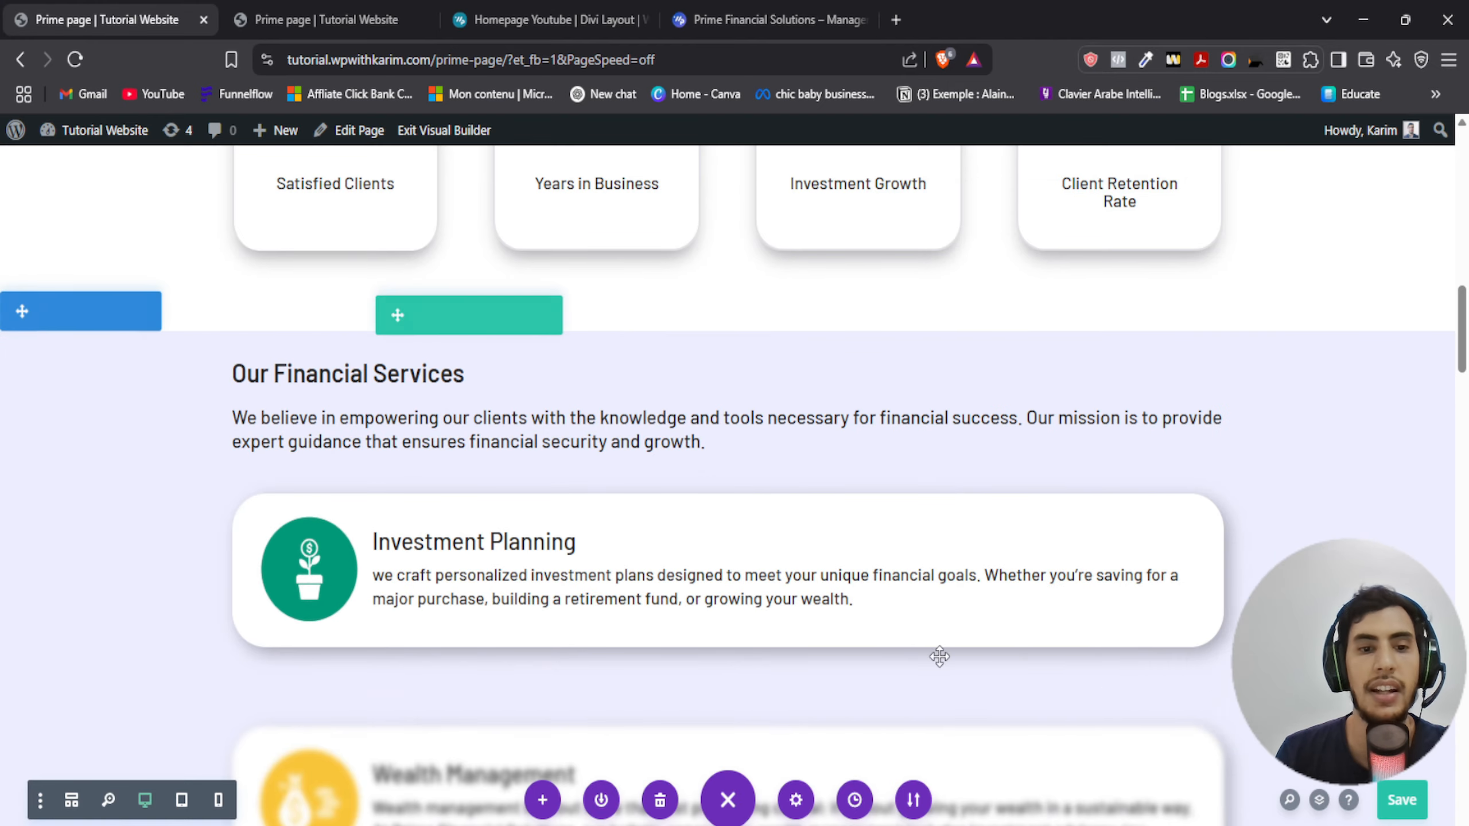
# Review the scroll effects down the Prime page in the builder and return to the hero section
pyautogui.scroll(-10, 821, 633)
pyautogui.scroll(15, 822, 633)
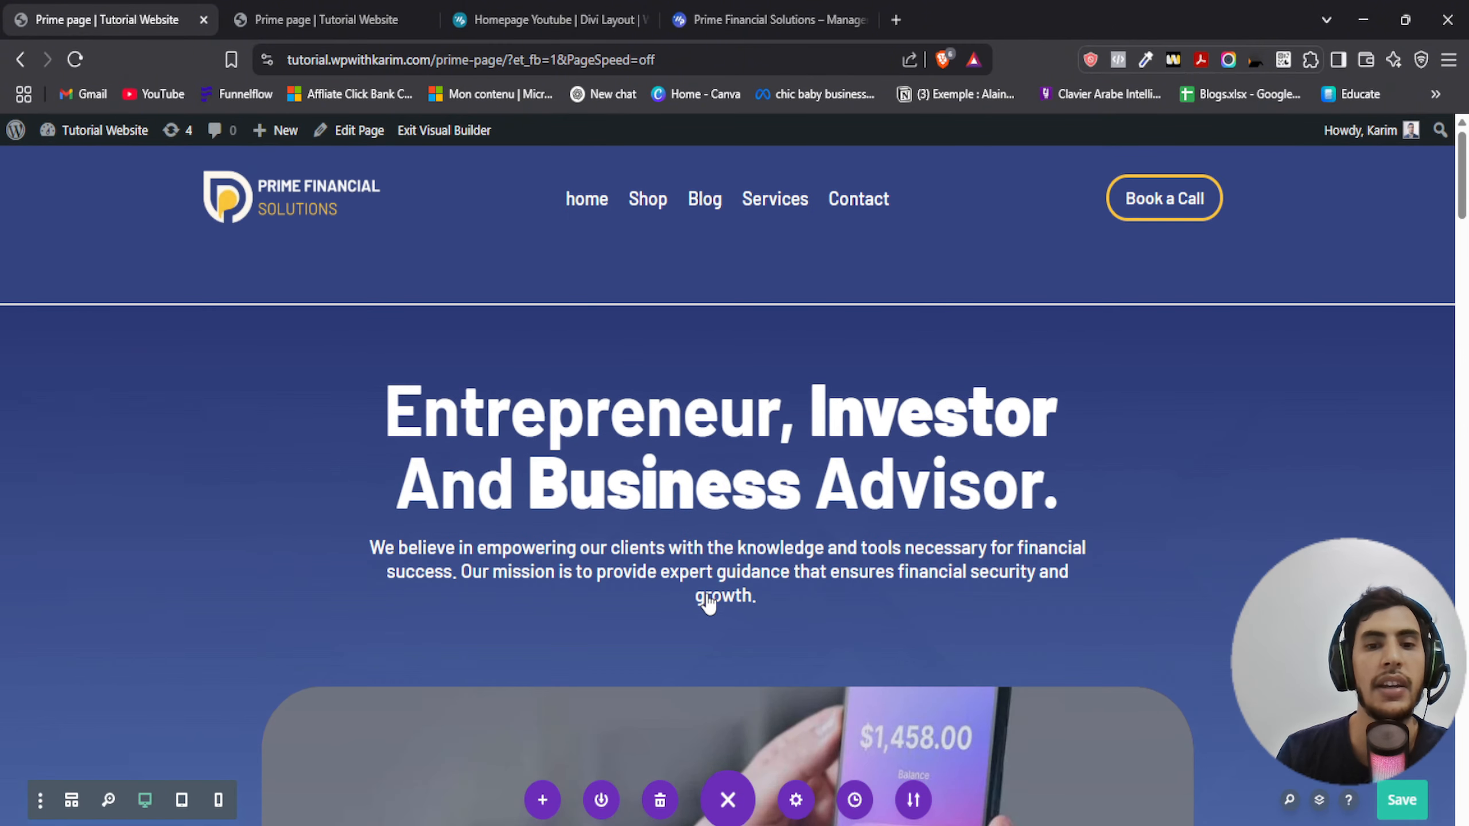
pyautogui.scroll(-4, 708, 602)
pyautogui.scroll(4, 904, 616)
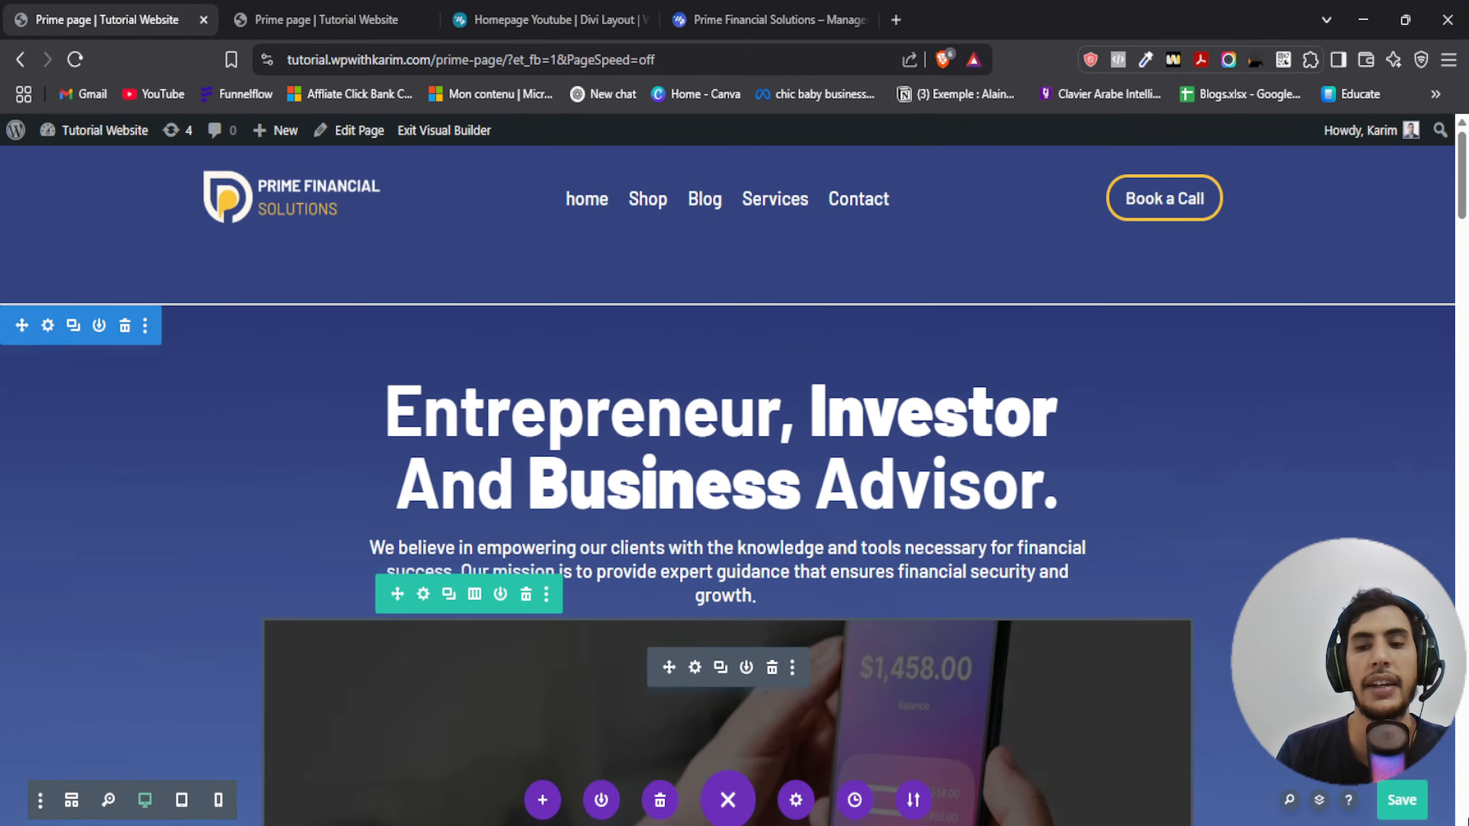
# Switch to the published Prime page and view it from the header and hero section
pyautogui.click(326, 19)
pyautogui.scroll(8, 471, 405)
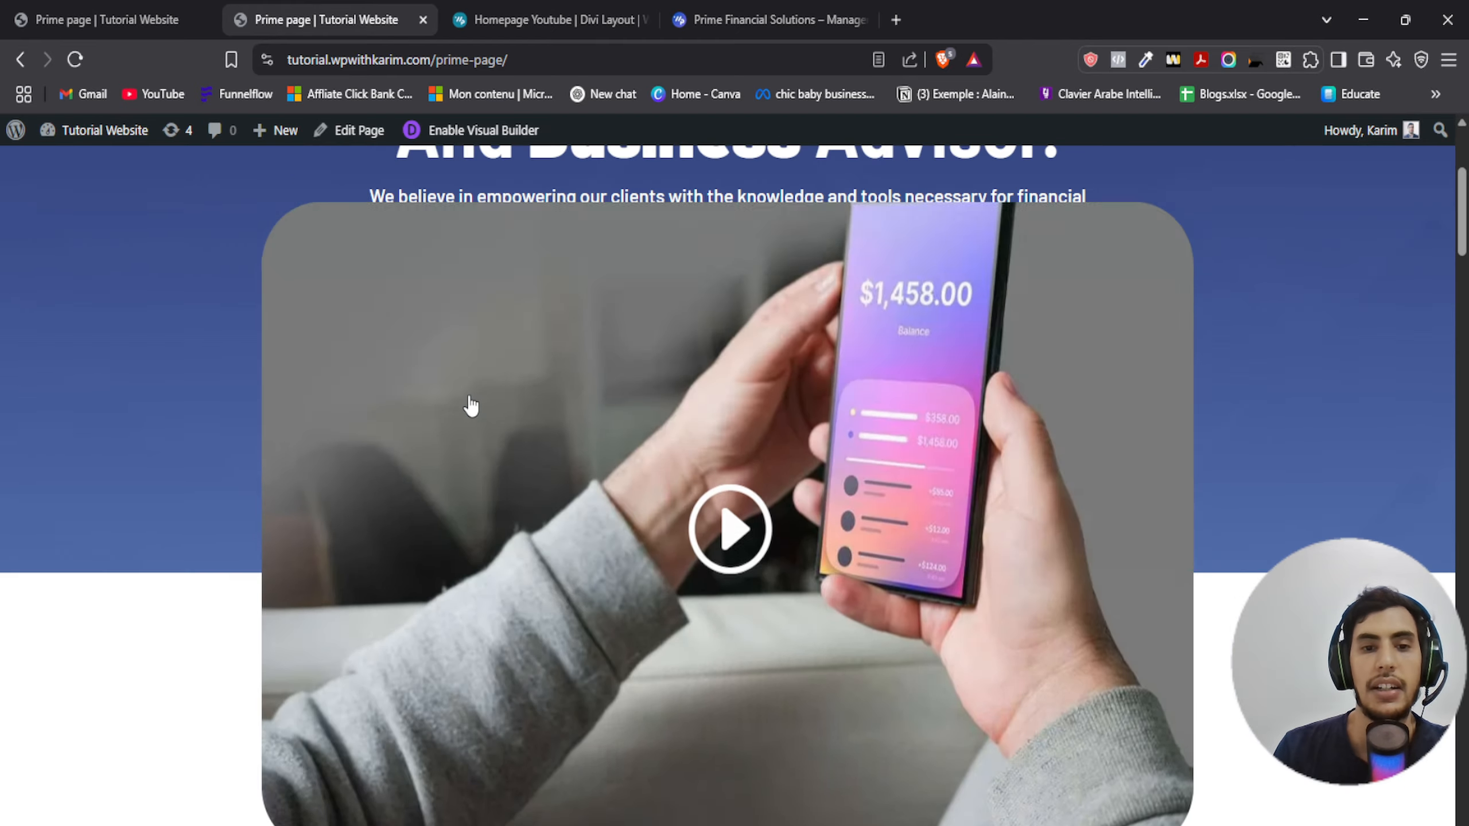
pyautogui.scroll(6, 471, 405)
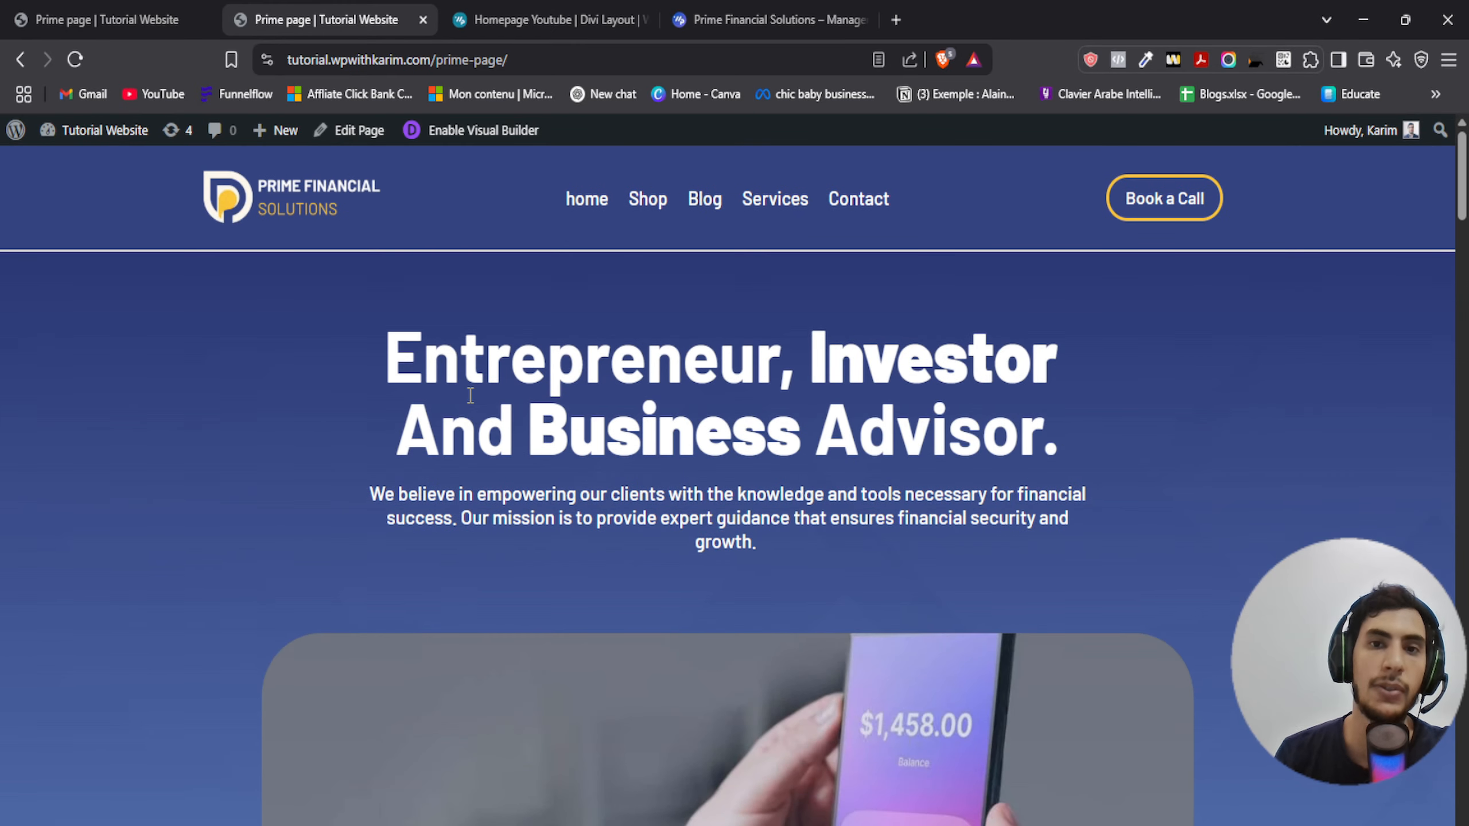